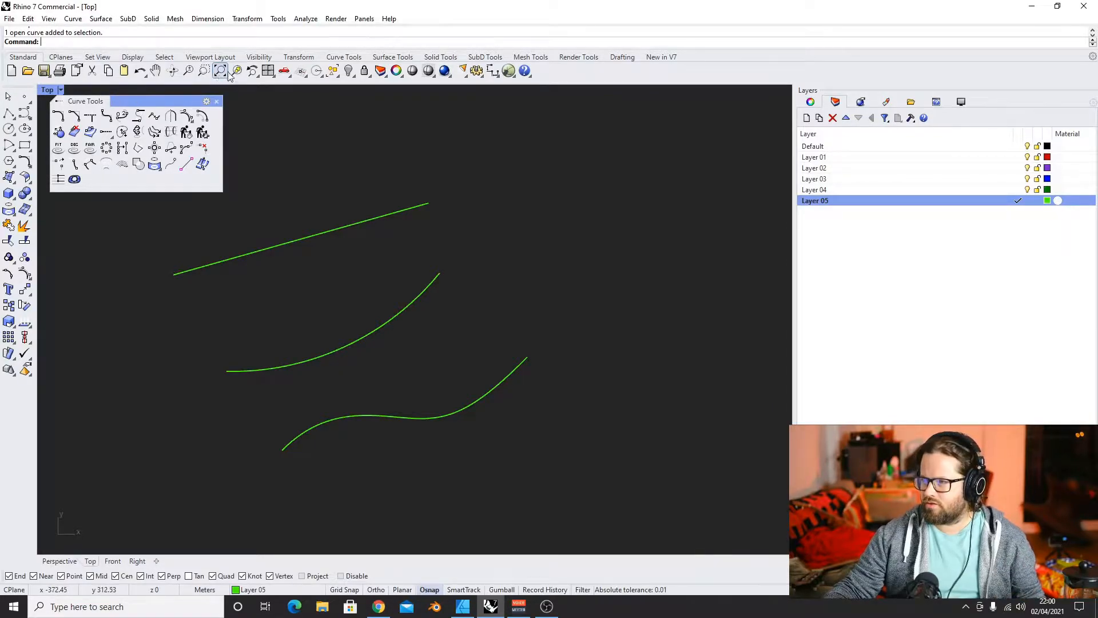
# Detach the Extend tools from the Curve Tools palette and place them beside it
pyautogui.moveTo(149, 100); pyautogui.dragTo(151, 99)
pyautogui.click(109, 131)
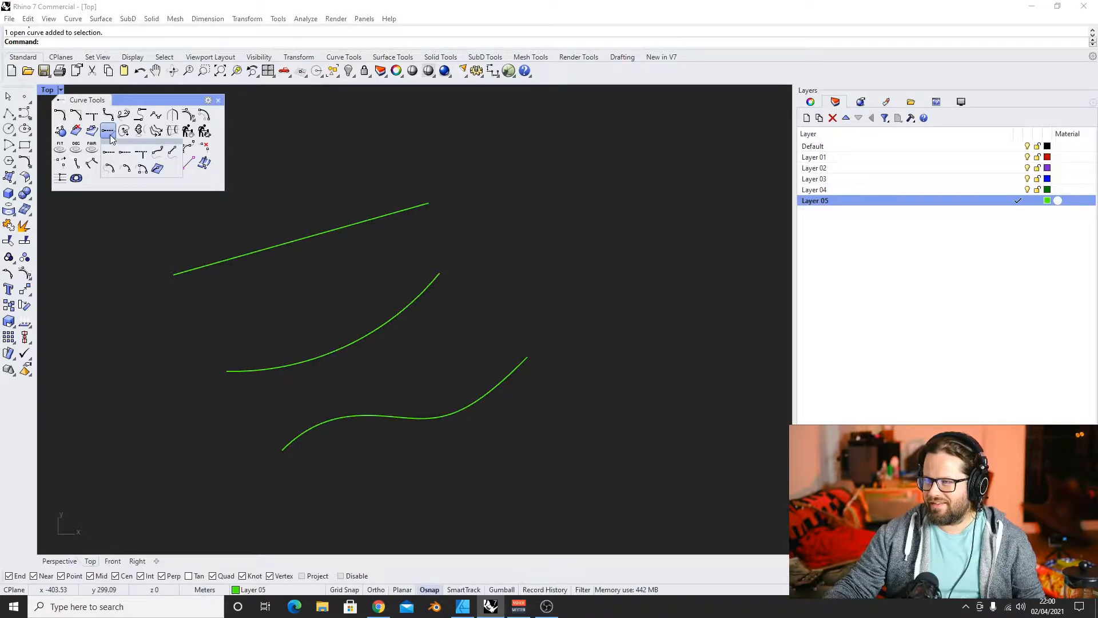
pyautogui.moveTo(118, 145); pyautogui.dragTo(245, 98)
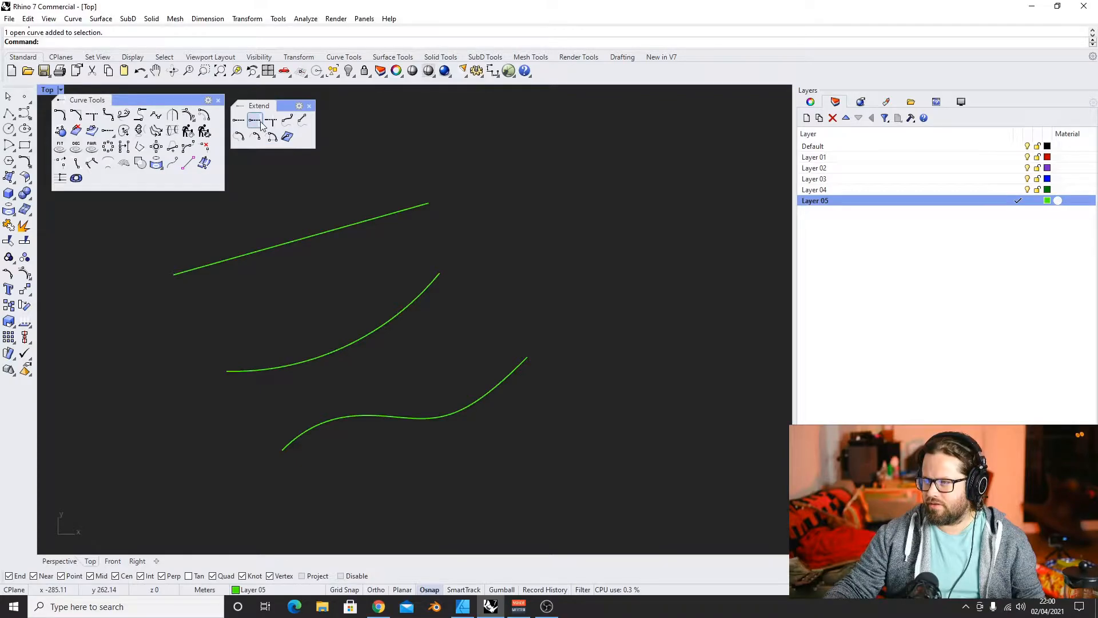
pyautogui.click(254, 123)
pyautogui.moveTo(258, 107); pyautogui.dragTo(281, 108)
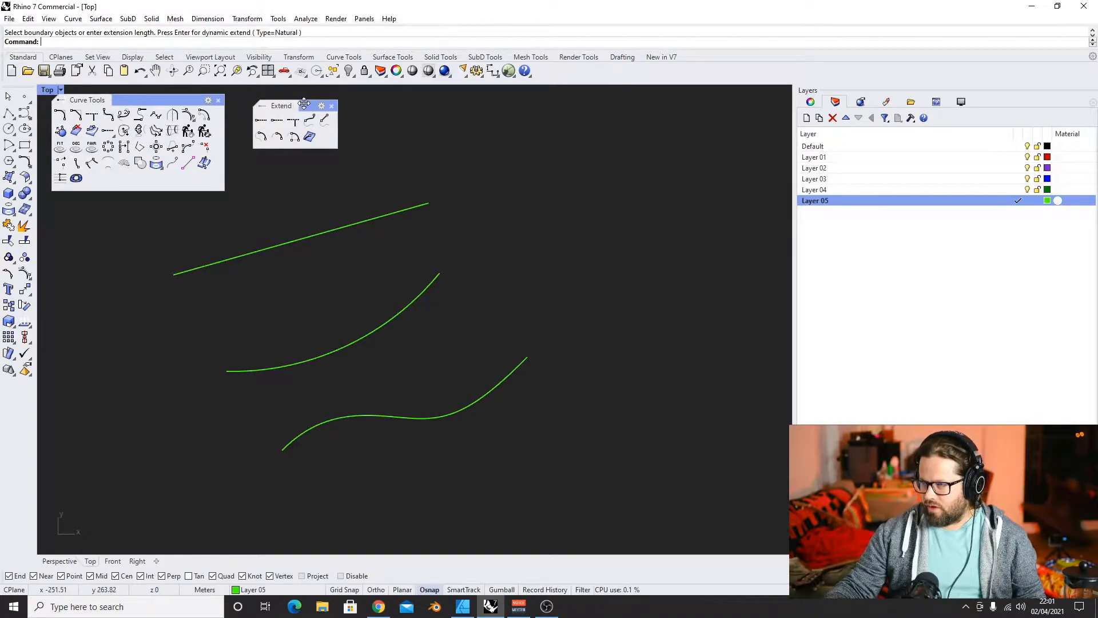
pyautogui.click(260, 121)
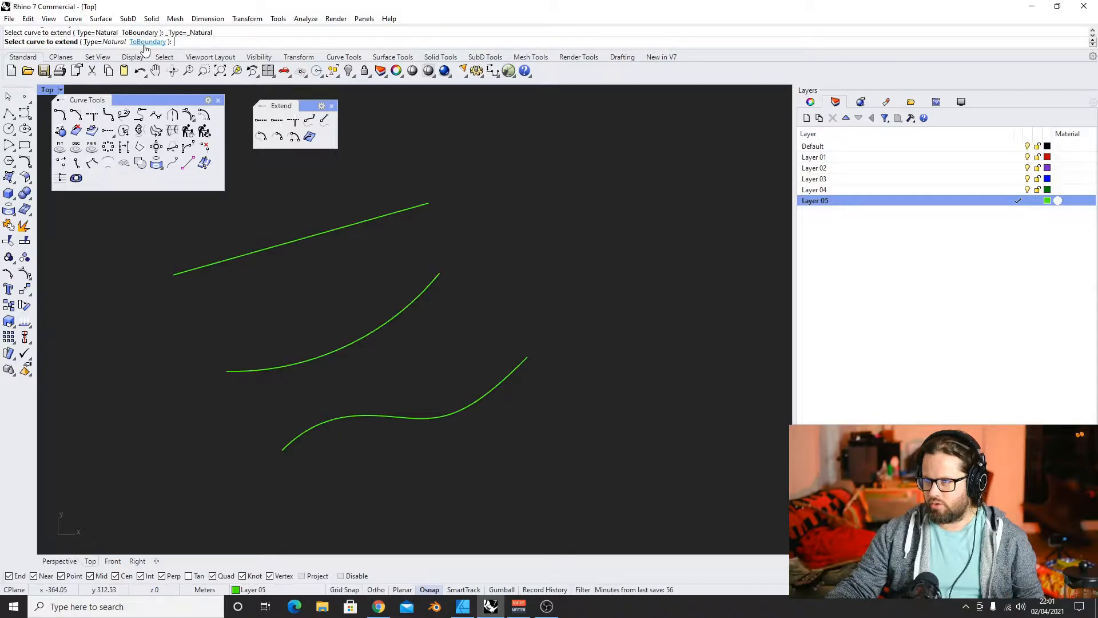
pyautogui.press('Escape')
# Draw a straight diagonal polyline segment beyond the upper-right ends of the three curves to serve as a boundary
pyautogui.click(9, 113)
pyautogui.click(486, 103)
pyautogui.click(699, 292)
pyautogui.press('Return')
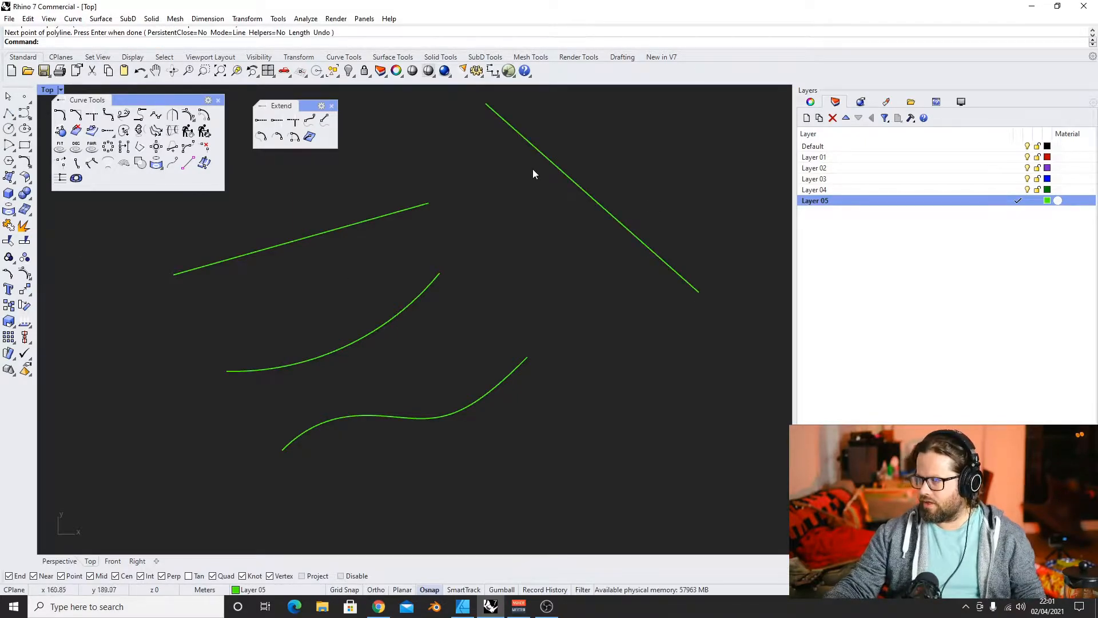
pyautogui.click(536, 152)
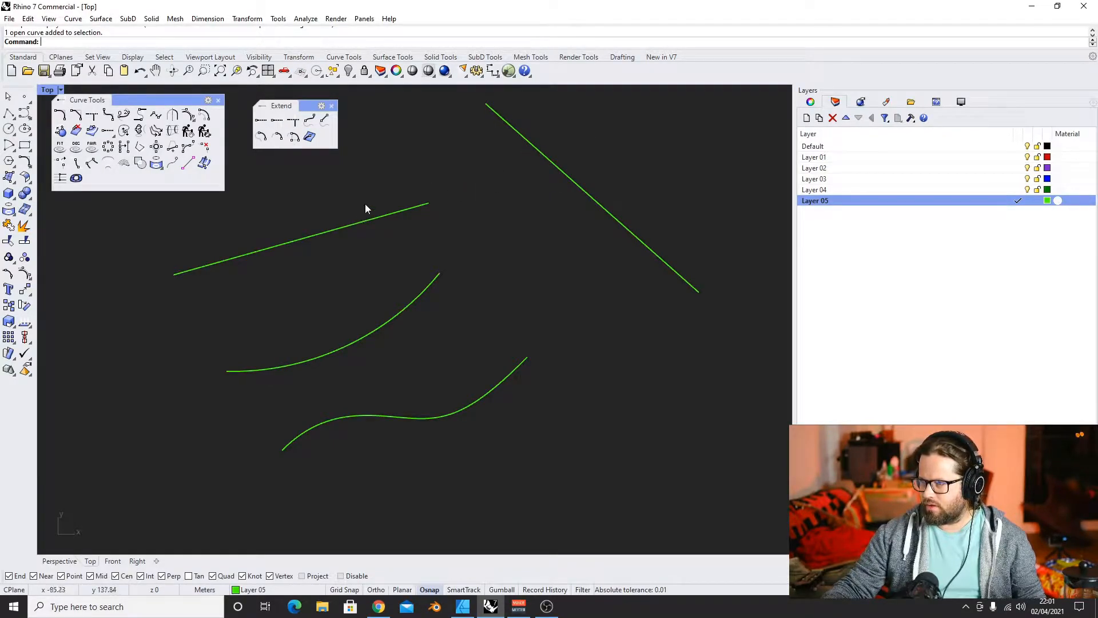
# Extend the straight line, the arc and the wavy curve to the diagonal boundary line with the Natural type
pyautogui.click(261, 121)
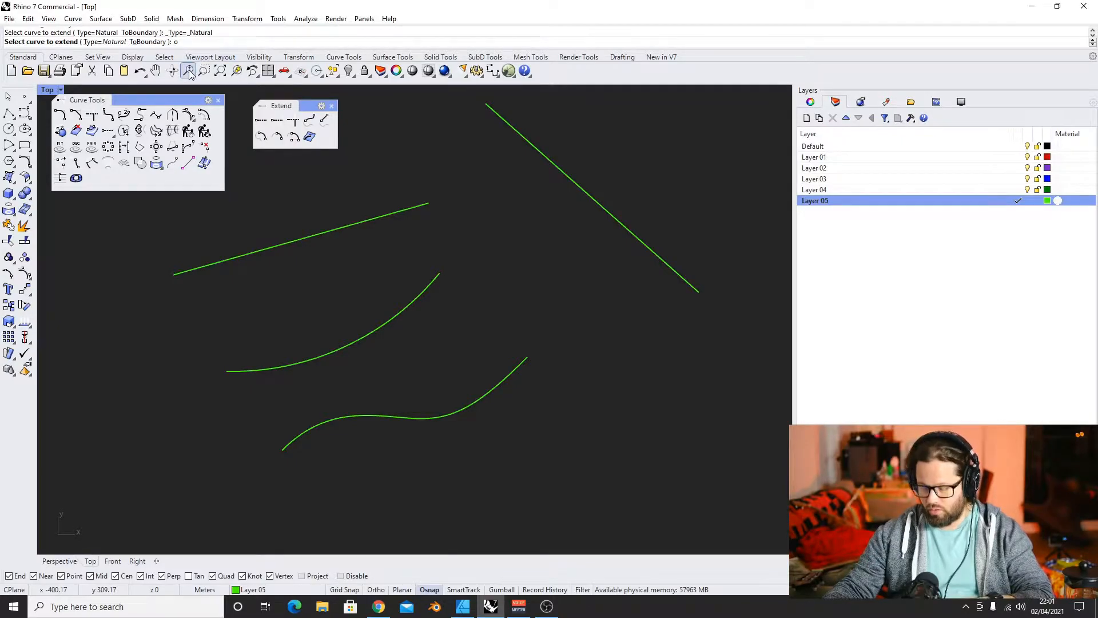
pyautogui.press('Return')
pyautogui.click(513, 131)
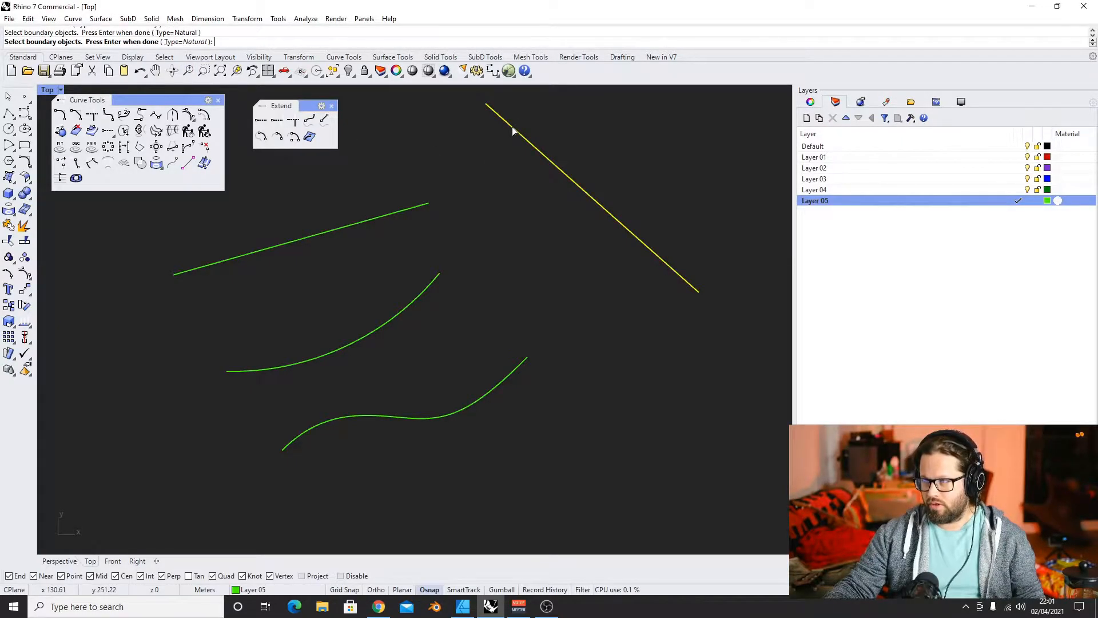
pyautogui.press('Return')
pyautogui.click(420, 207)
pyautogui.click(431, 283)
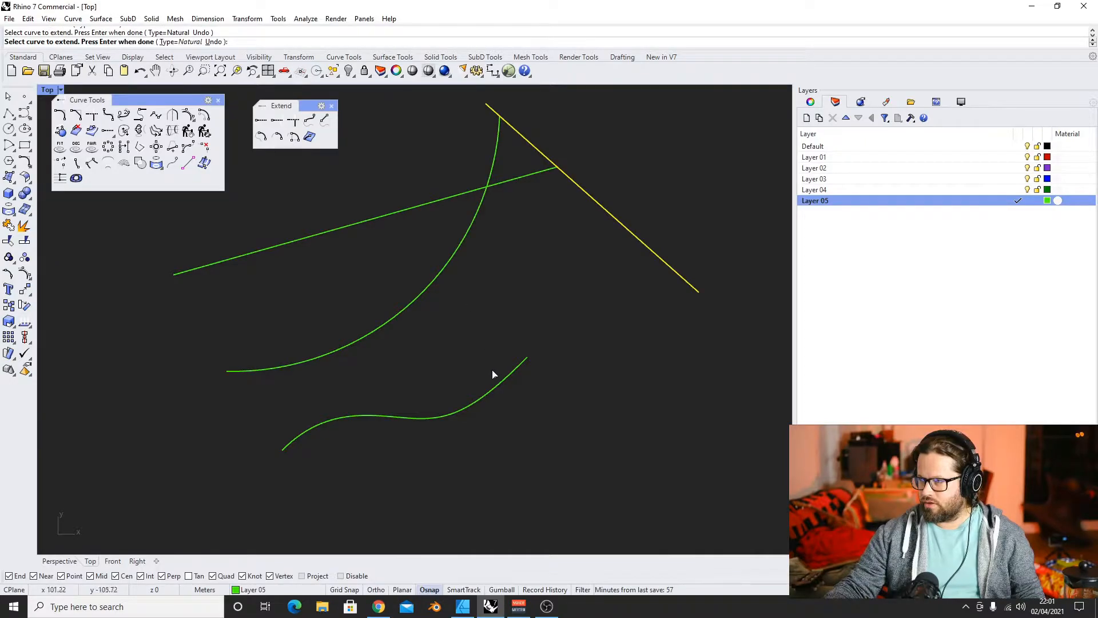
pyautogui.click(514, 370)
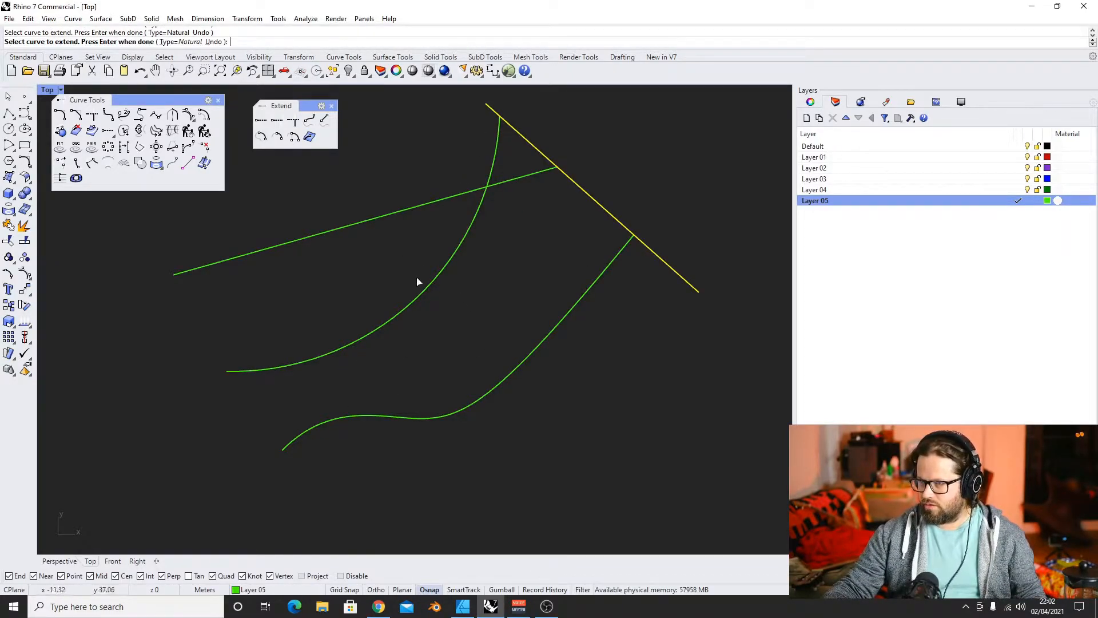
pyautogui.press('Return')
pyautogui.press('Return')
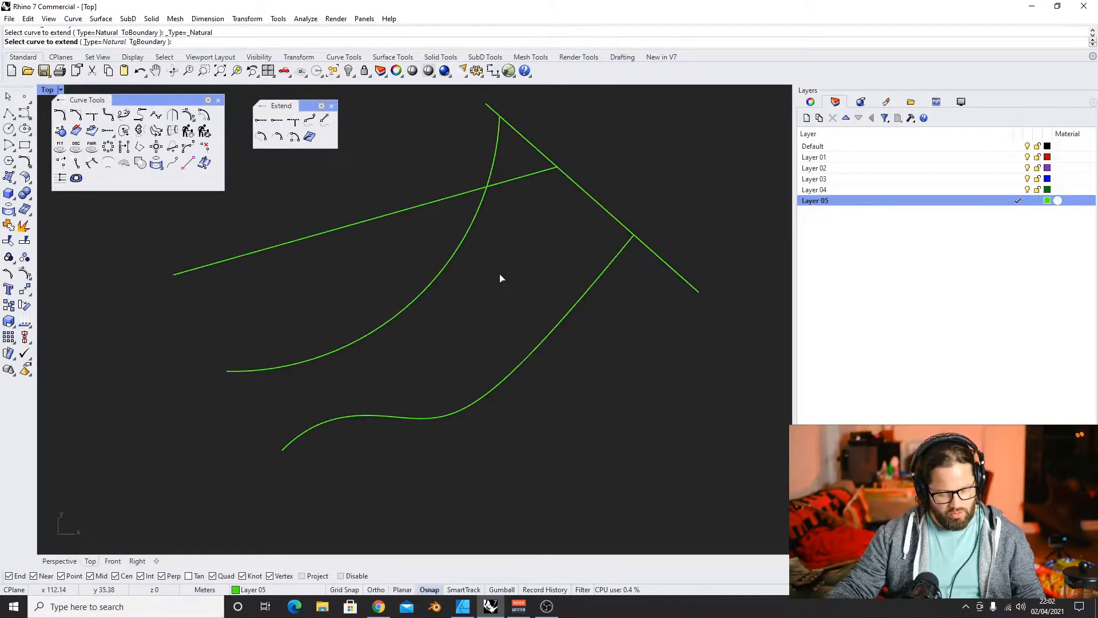
pyautogui.press('Escape')
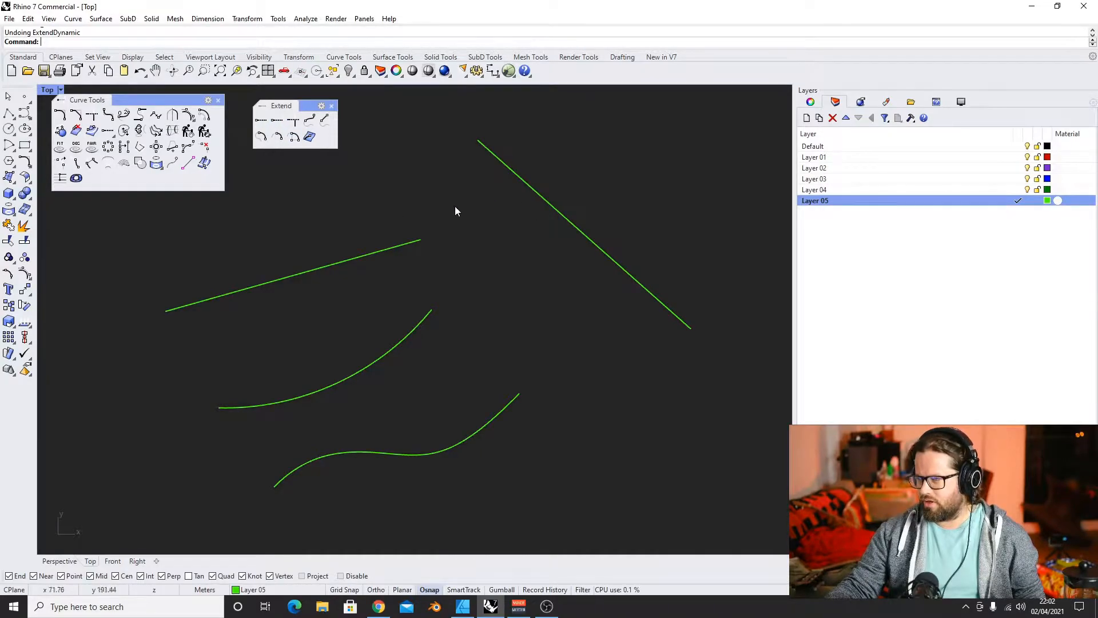
# Extend the upper straight line by about 380 m past the diagonal line with the Natural type
pyautogui.click(262, 121)
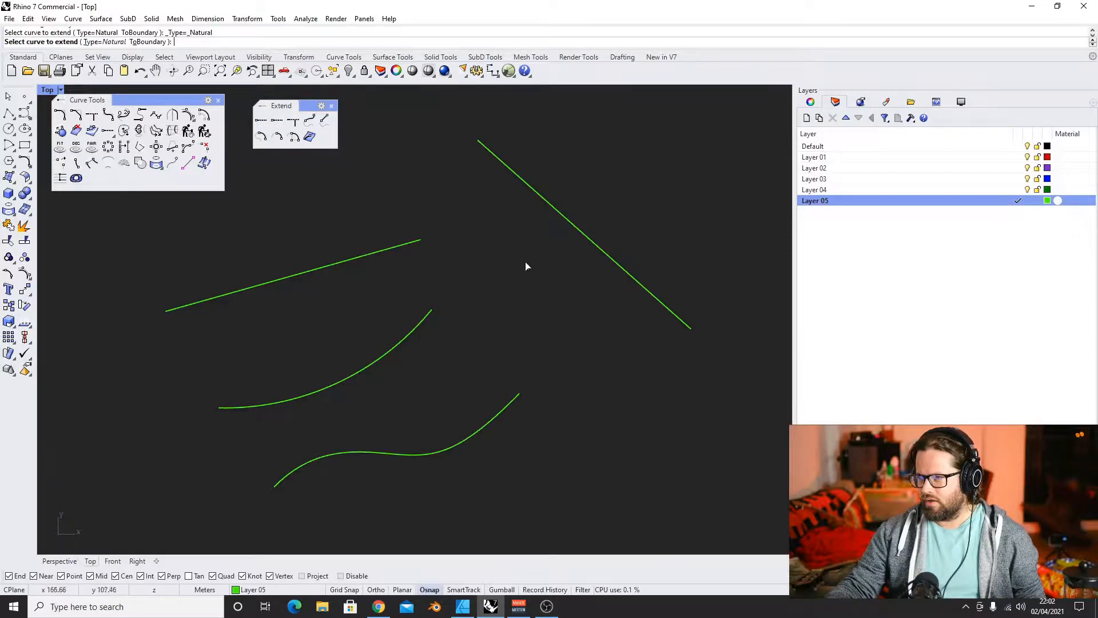
pyautogui.click(417, 242)
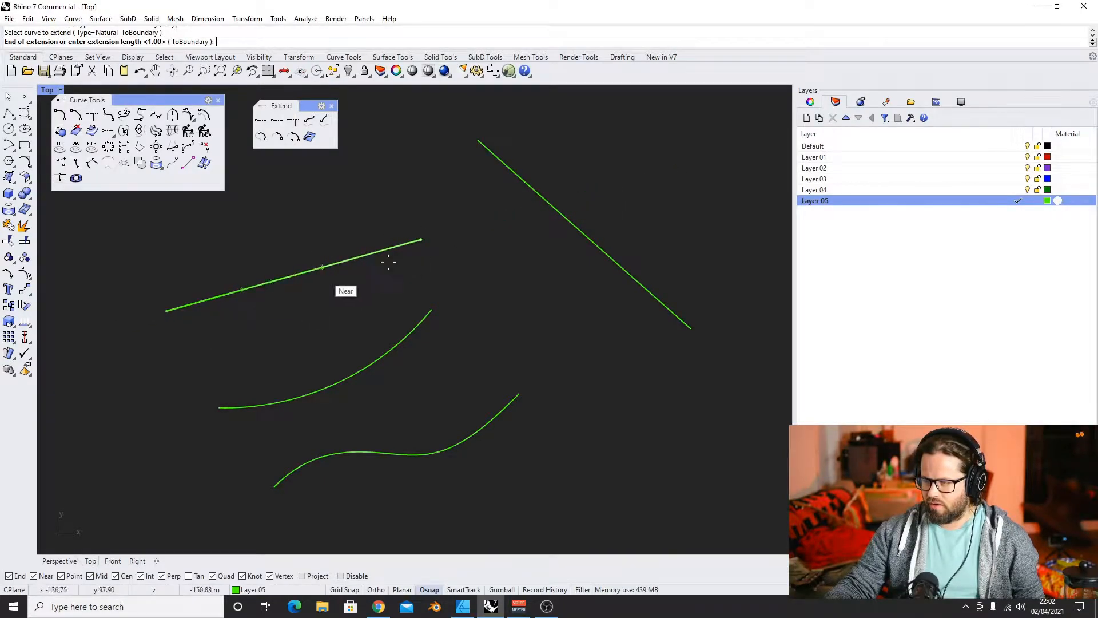
pyautogui.click(669, 170)
pyautogui.click(432, 315)
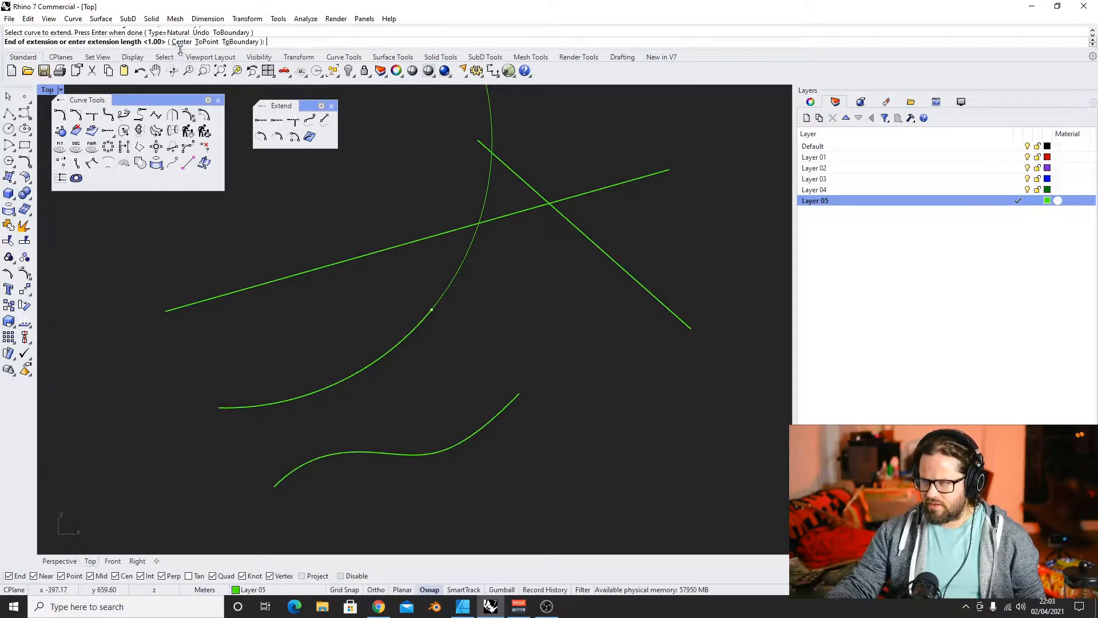
pyautogui.press('Return')
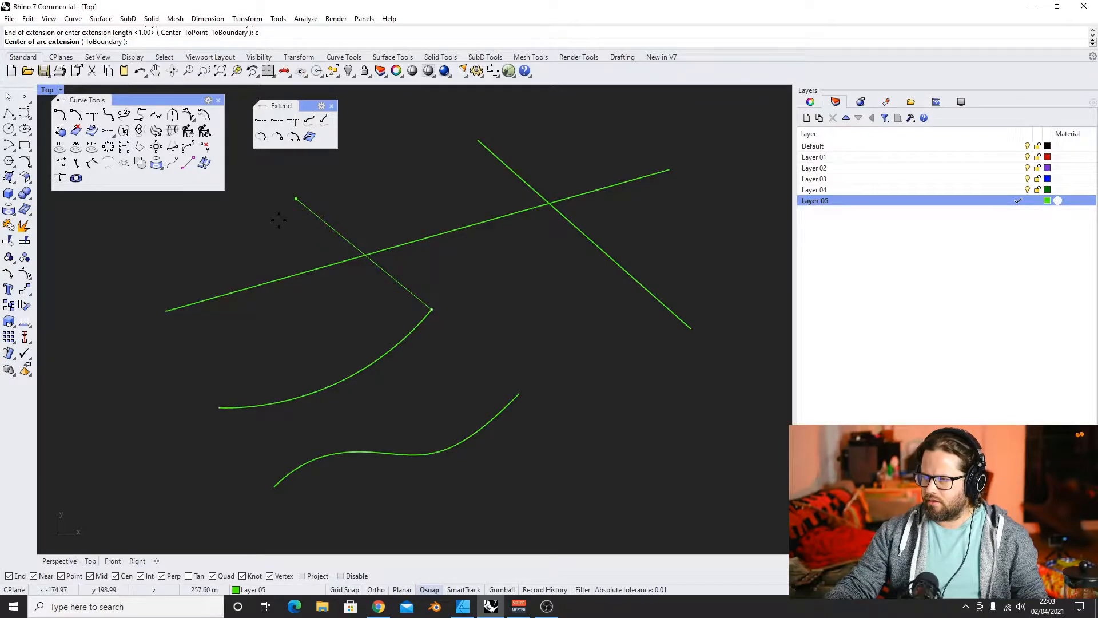
pyautogui.click(288, 196)
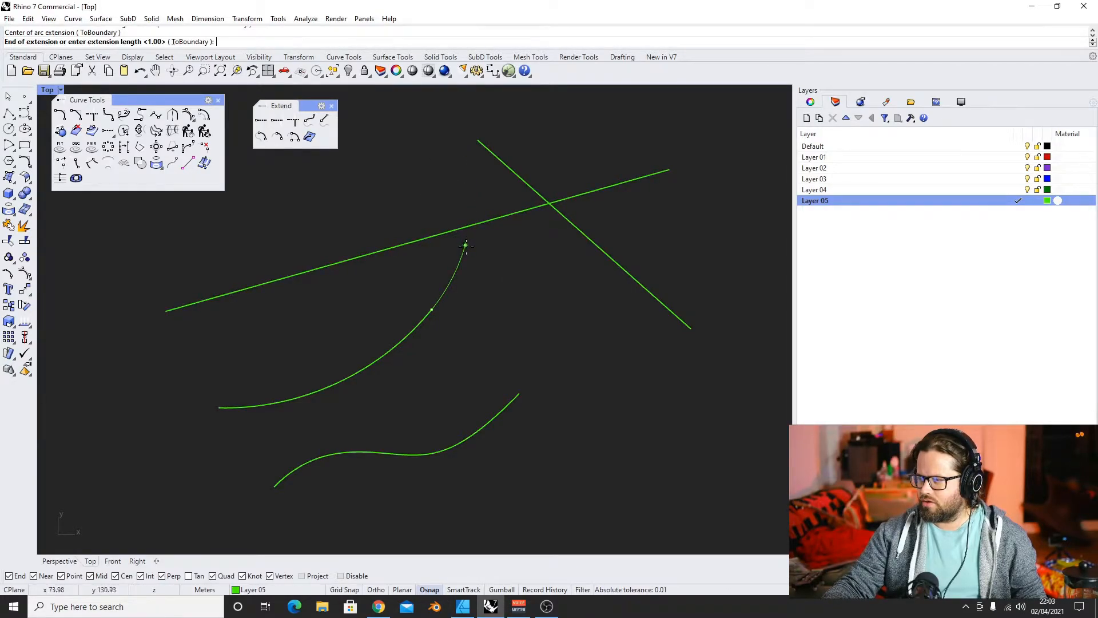
pyautogui.press('Escape')
pyautogui.rightClick(459, 298)
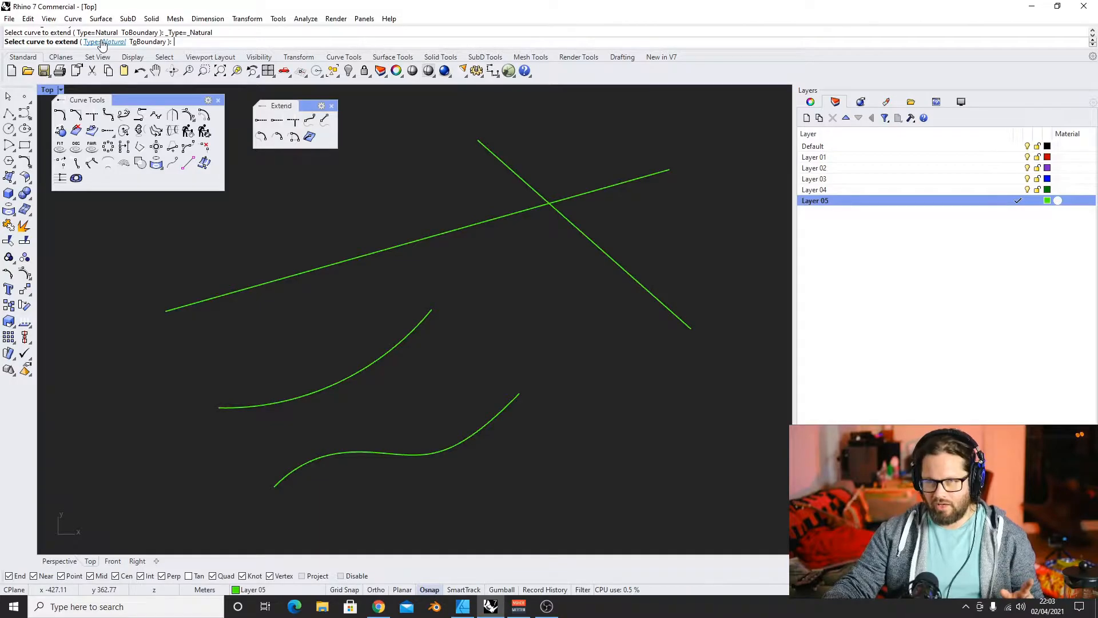
pyautogui.click(101, 42)
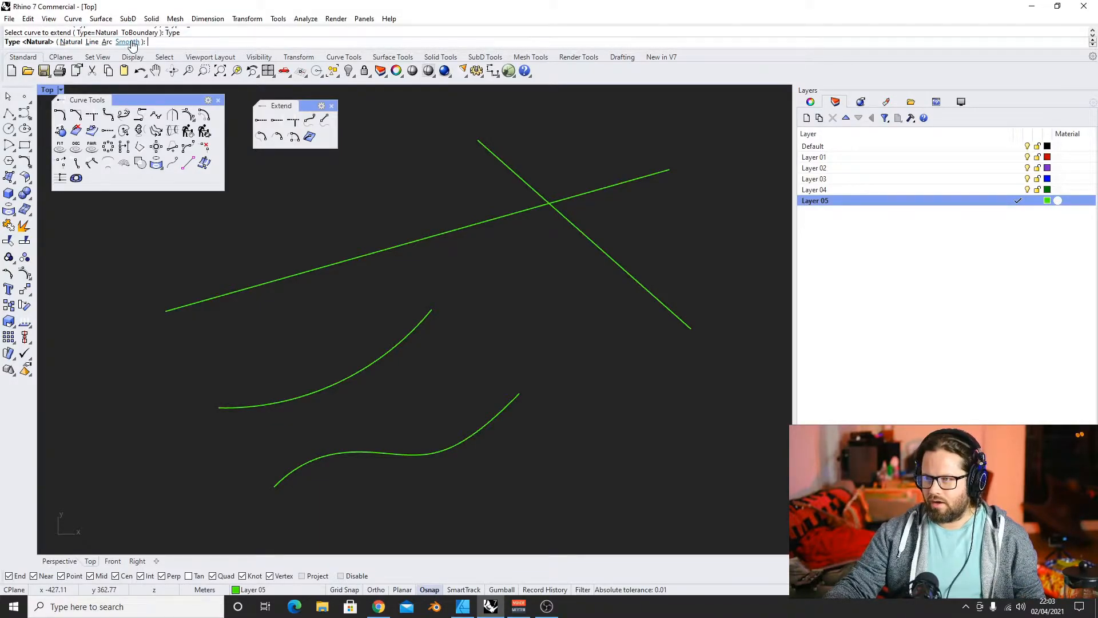
pyautogui.click(93, 43)
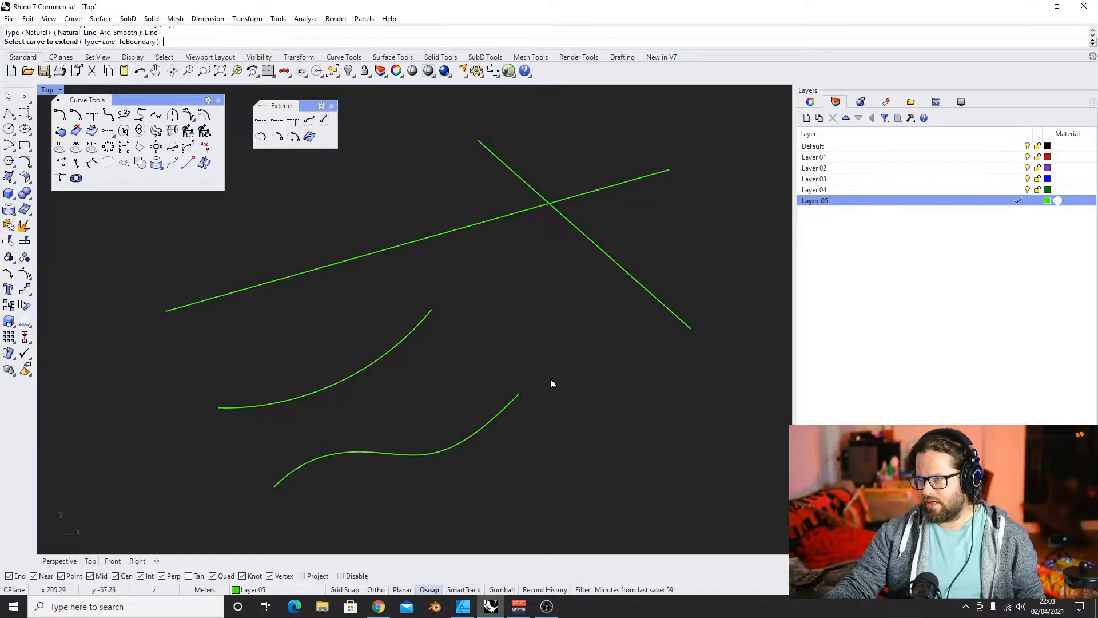
pyautogui.click(427, 316)
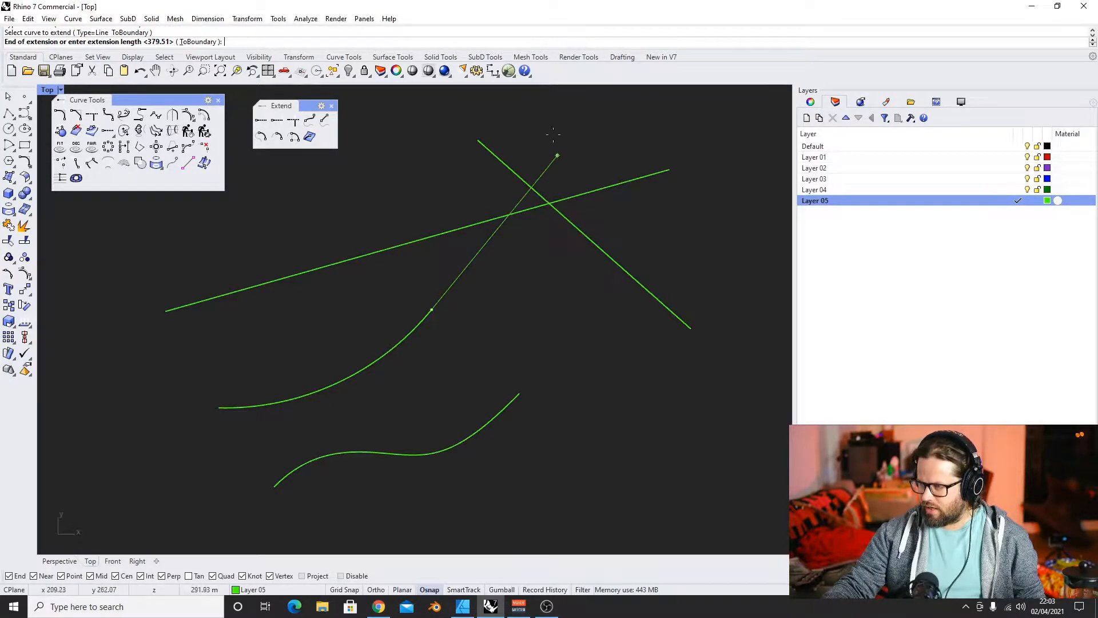
pyautogui.press('Escape')
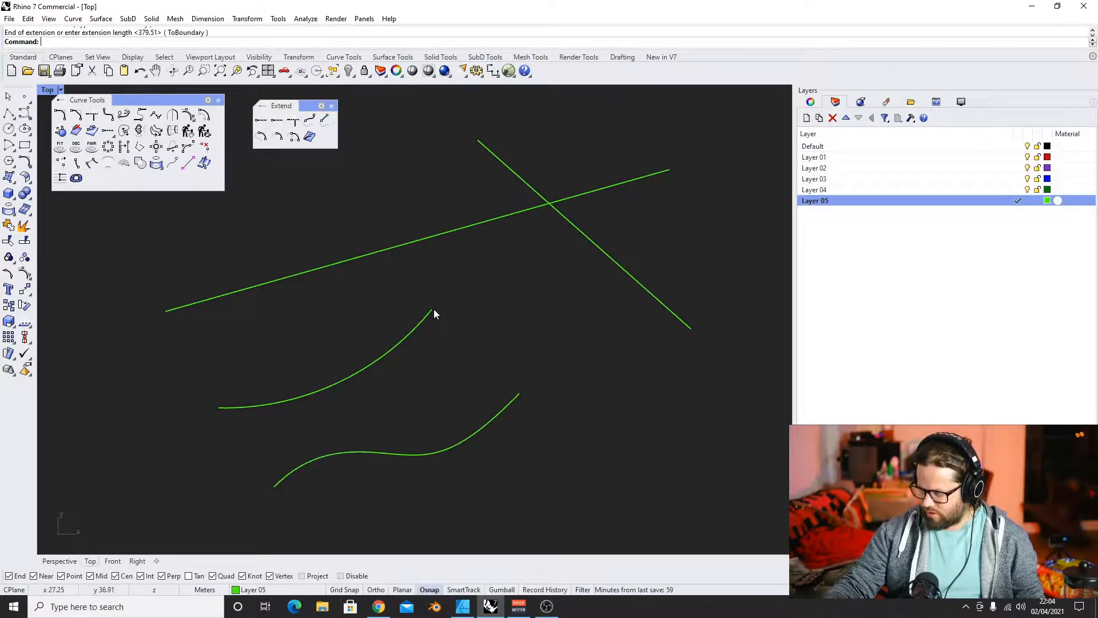
# Extend the arc and the wavy curve with straight segments at their upper-right ends using the Line type
pyautogui.click(260, 122)
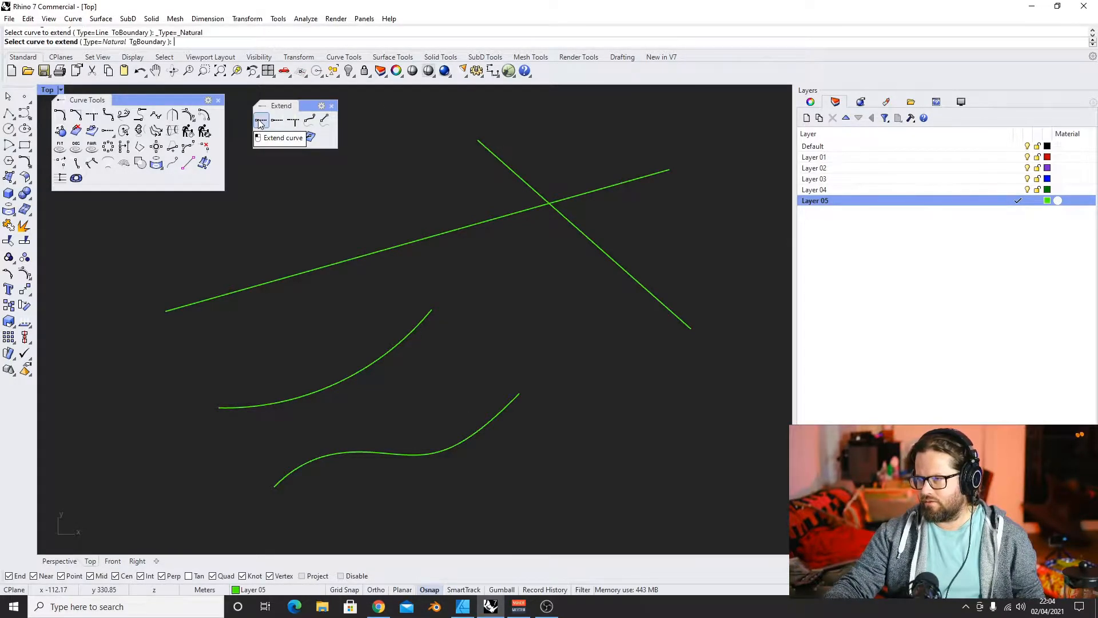
pyautogui.click(98, 43)
pyautogui.click(96, 42)
pyautogui.click(426, 313)
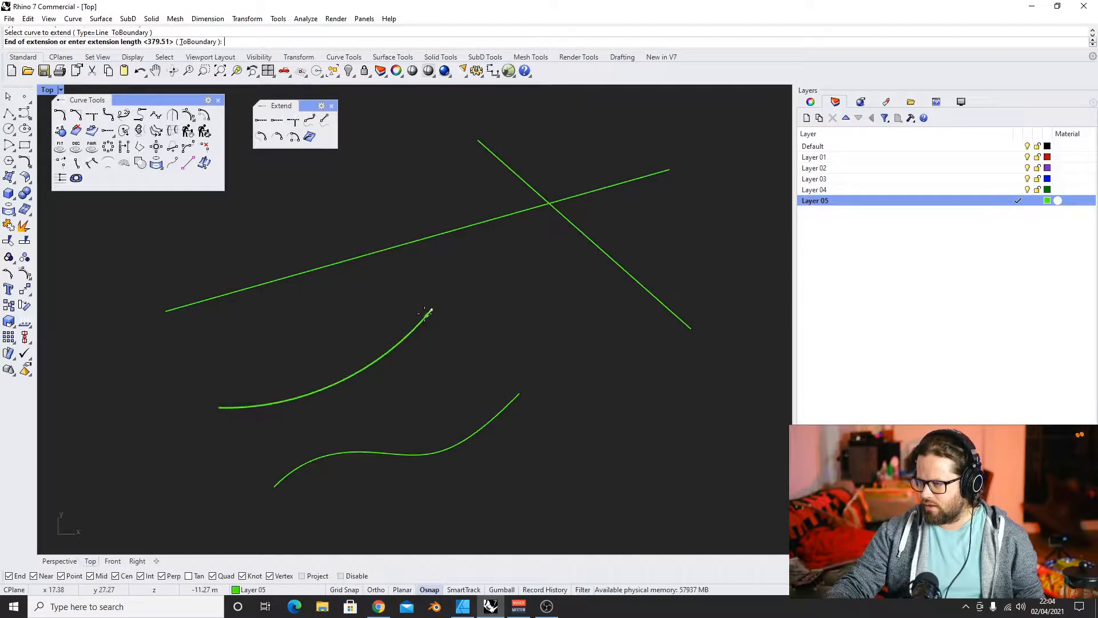
pyautogui.click(607, 150)
pyautogui.click(519, 401)
pyautogui.click(660, 239)
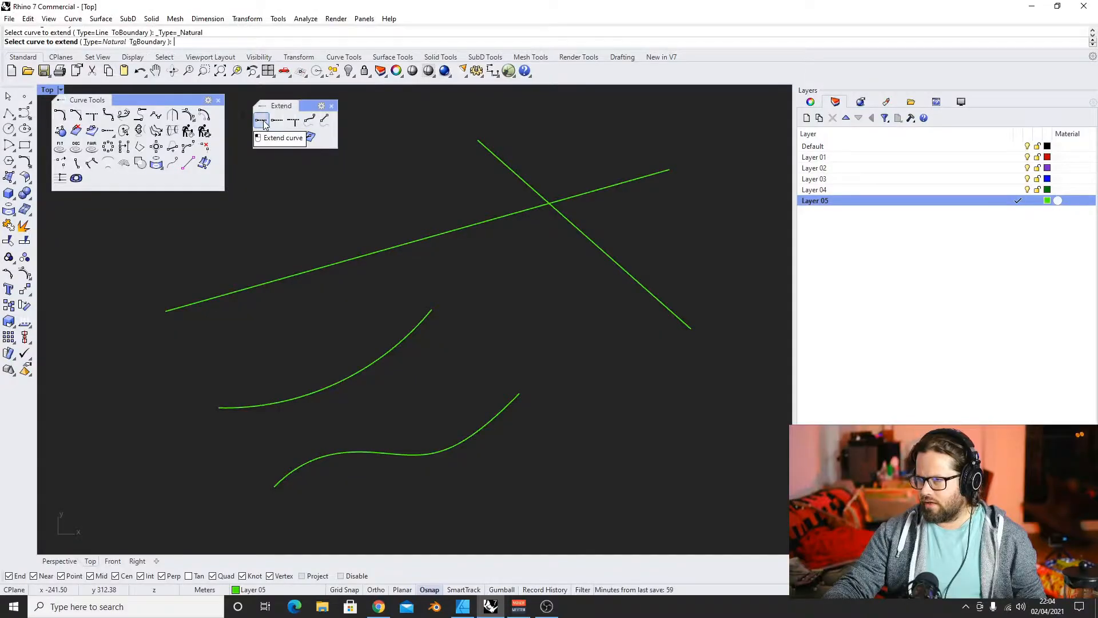
# Extend the middle arc's upper end with the Arc type and a custom centre, curling it around into a loop
pyautogui.click(101, 43)
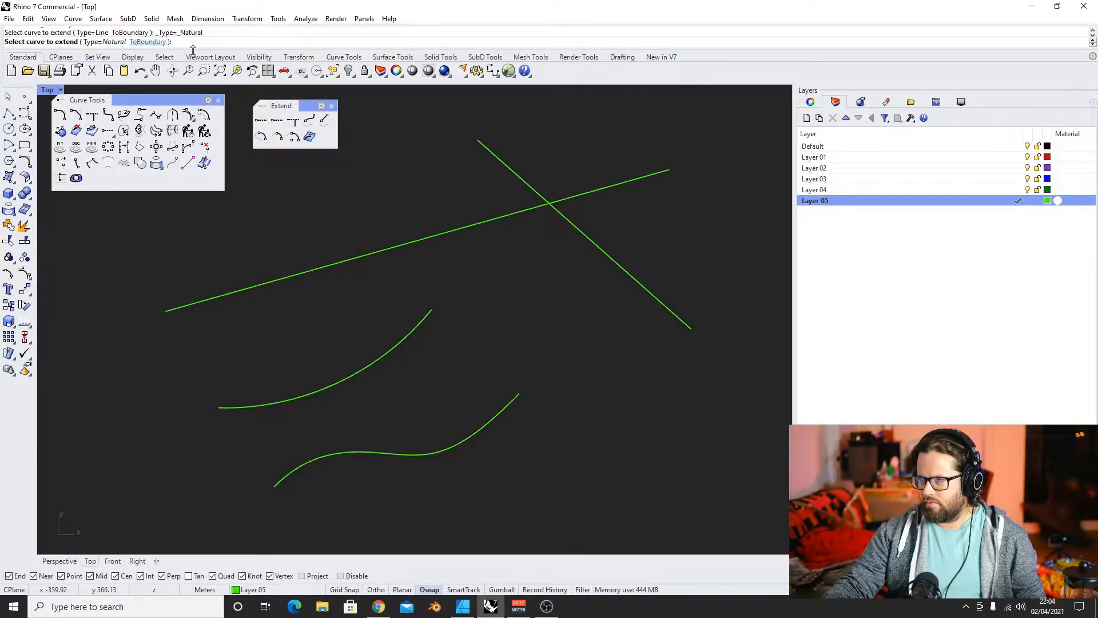
pyautogui.click(99, 41)
pyautogui.click(106, 42)
pyautogui.click(426, 314)
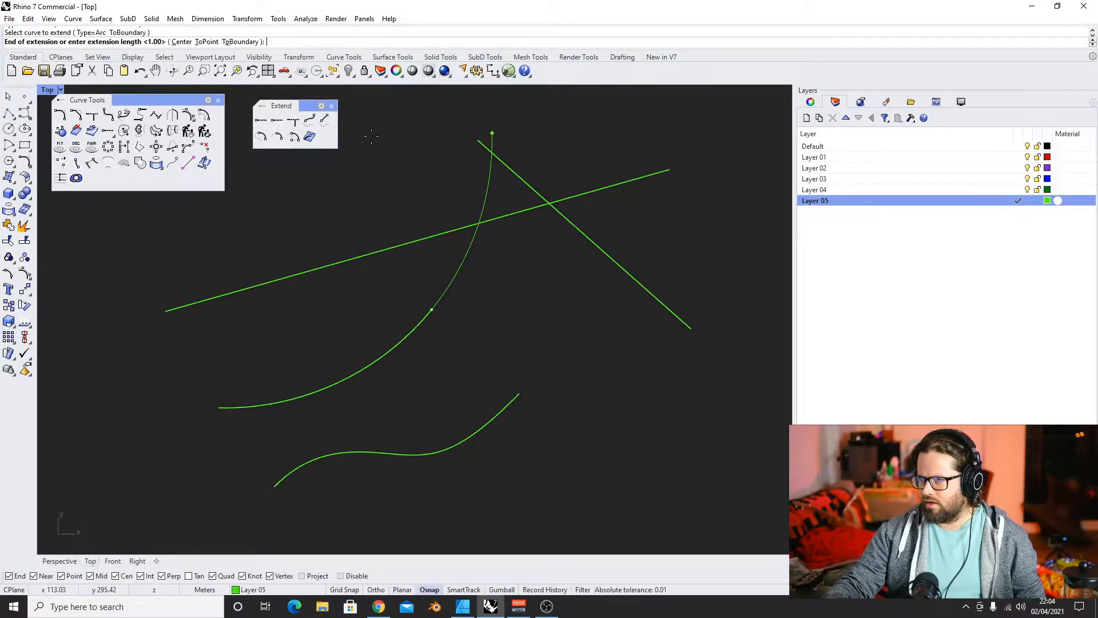
pyautogui.click(182, 44)
pyautogui.click(392, 277)
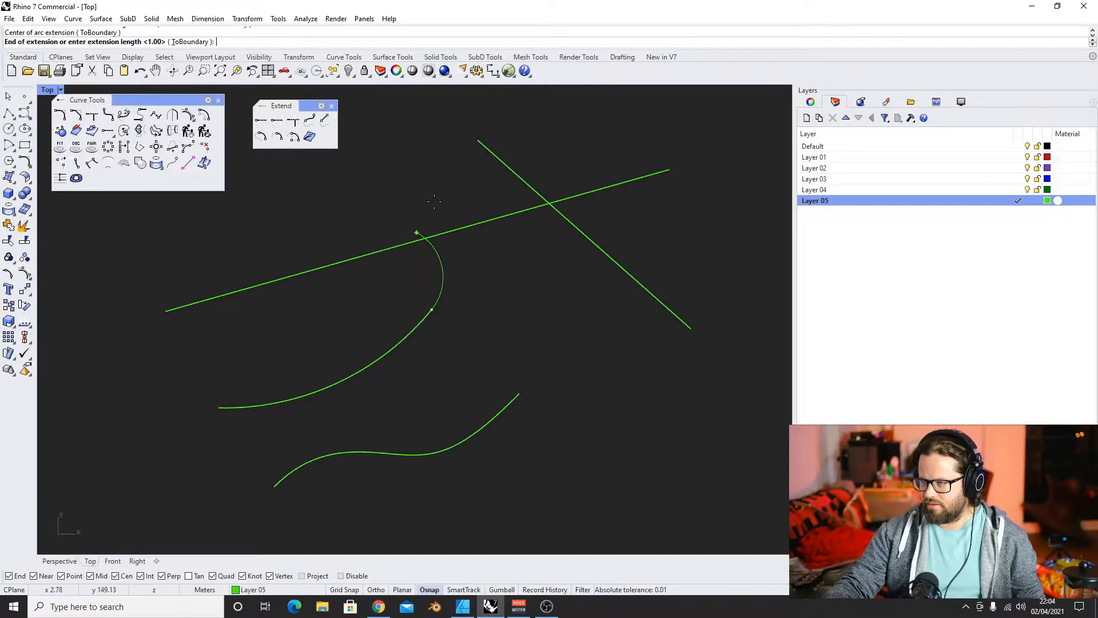
pyautogui.click(357, 313)
# Extend the wavy curve's upper-right end with a large arc bending downward around a custom centre
pyautogui.scroll(-2, 434, 332)
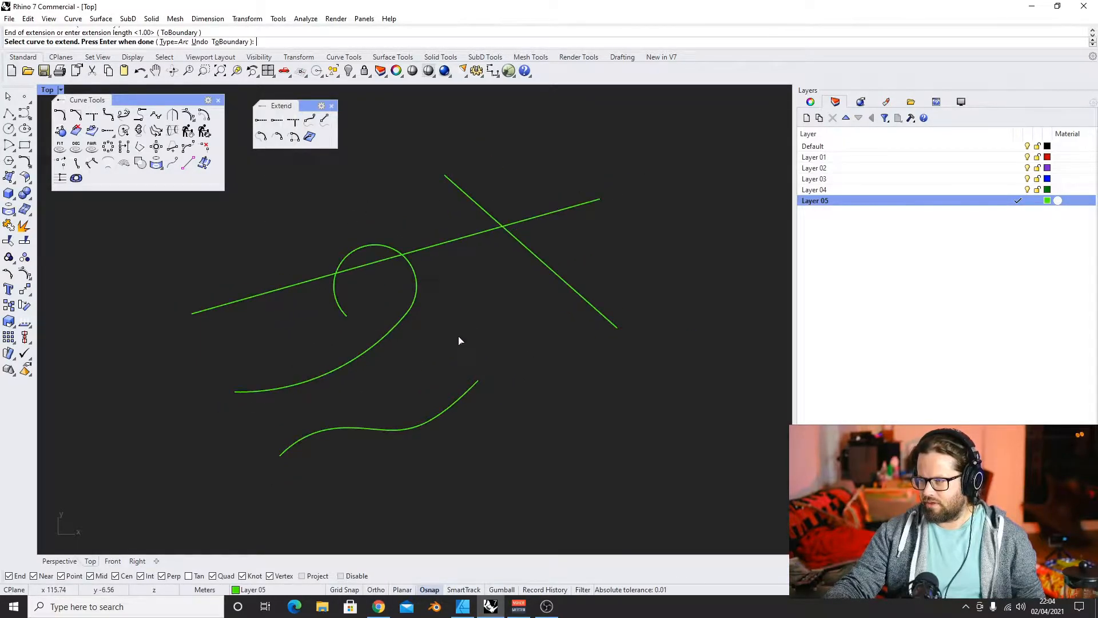
pyautogui.click(479, 383)
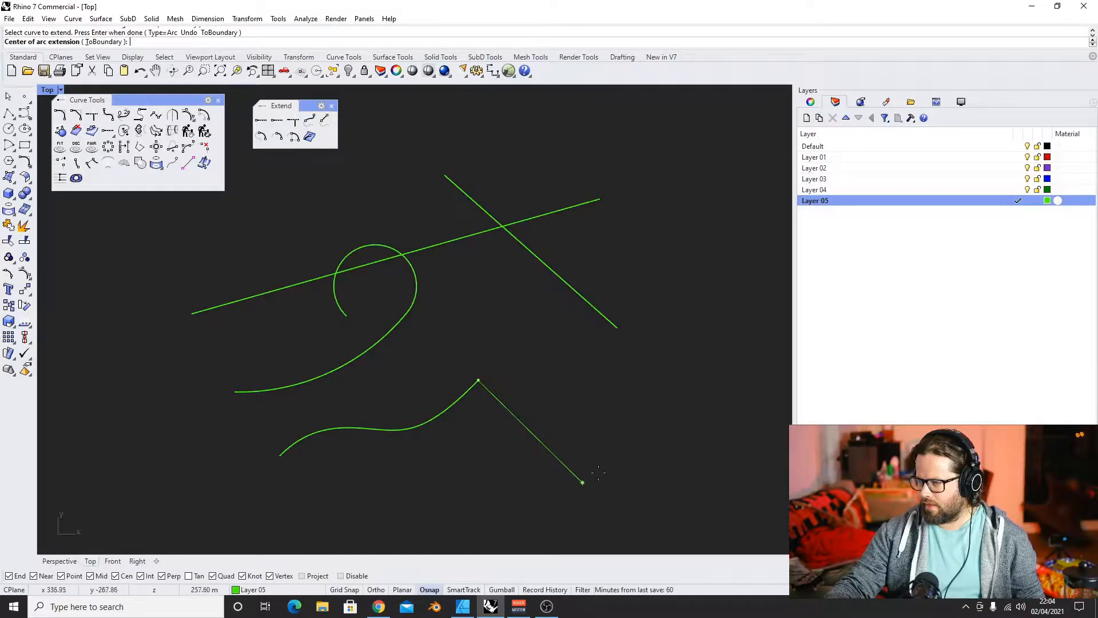
pyautogui.click(564, 463)
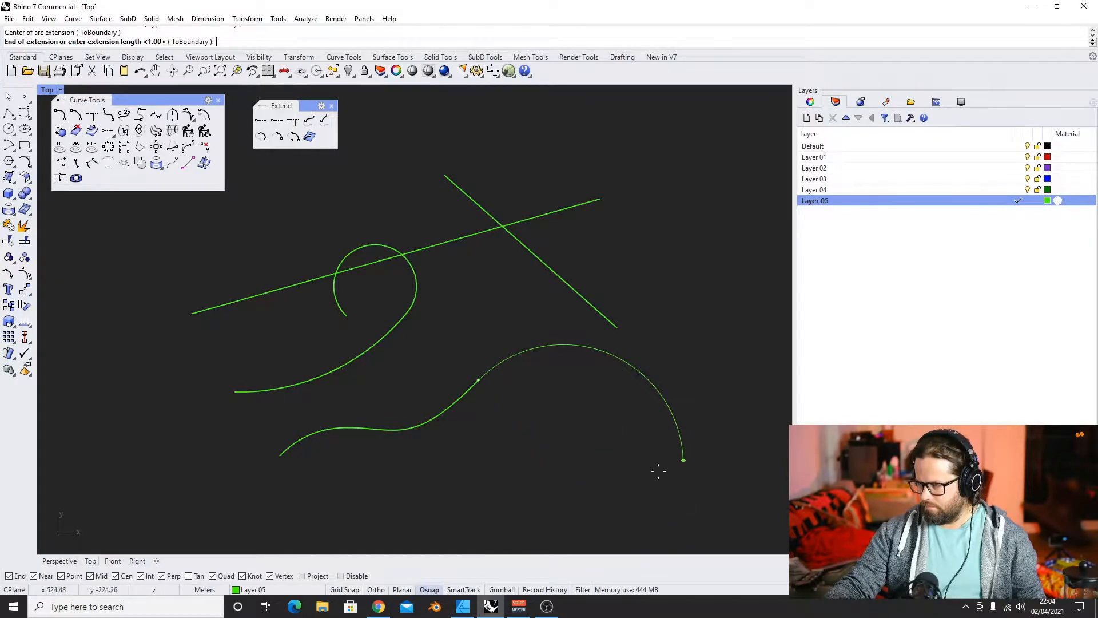
pyautogui.click(658, 445)
# Extend the diagonal line's lower-right end with a small arc of 20 m radius using the Arc type
pyautogui.scroll(-2, 478, 346)
pyautogui.scroll(5, 465, 338)
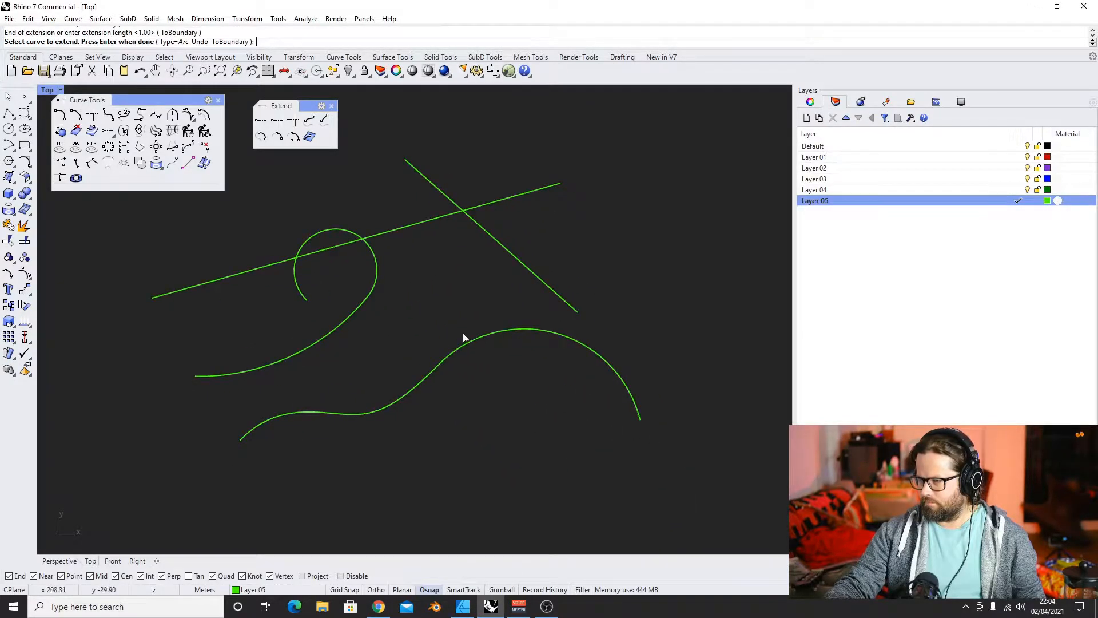
pyautogui.scroll(-1, 380, 248)
pyautogui.click(621, 331)
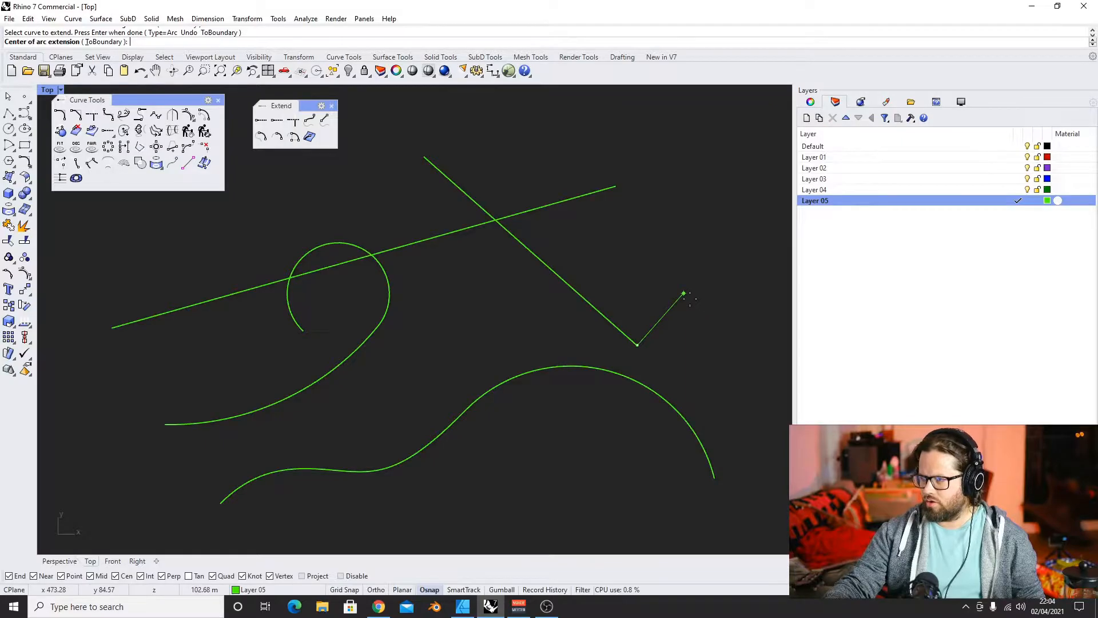
pyautogui.write('20')
pyautogui.press('Return')
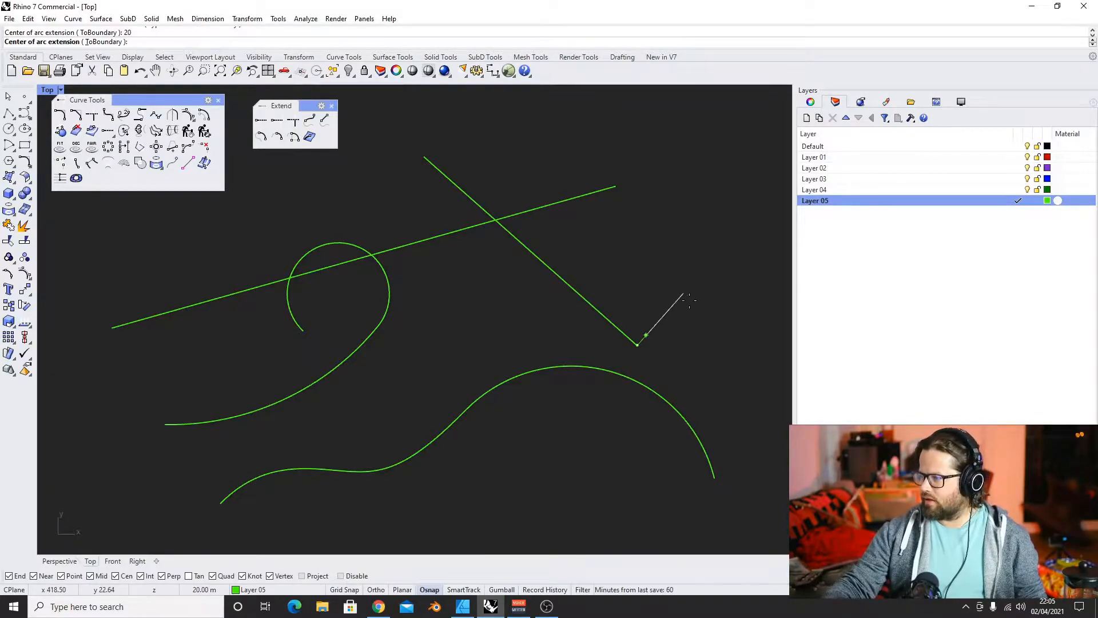
pyautogui.click(662, 350)
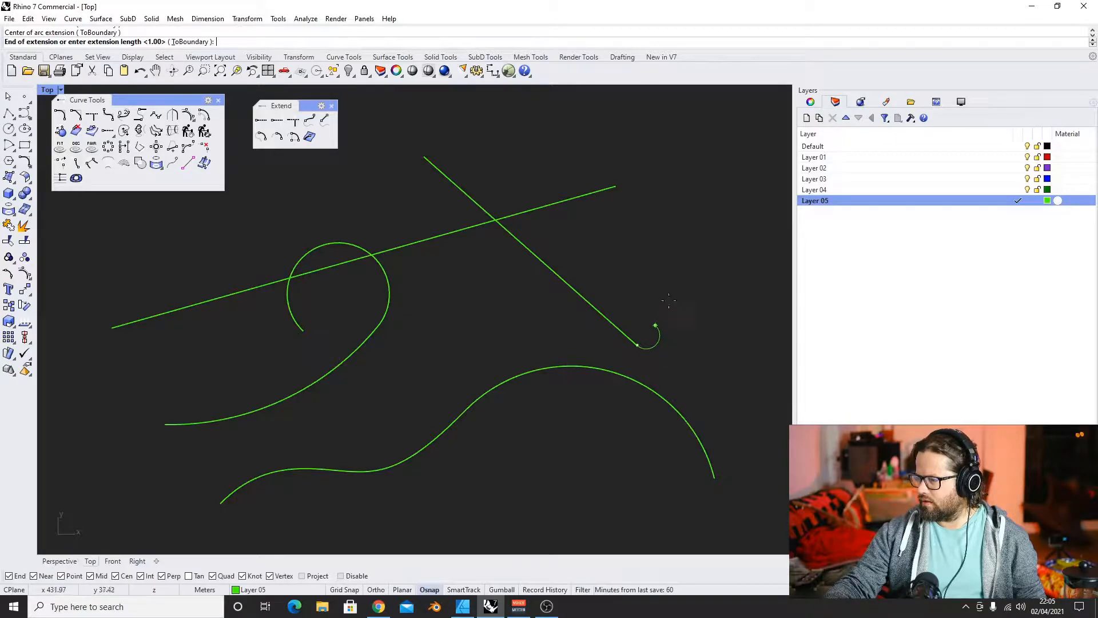
pyautogui.click(647, 321)
# Select the extended diagonal curve to examine its control points
pyautogui.scroll(-4, 561, 306)
pyautogui.scroll(3, 572, 312)
pyautogui.scroll(2, 401, 183)
pyautogui.click(444, 200)
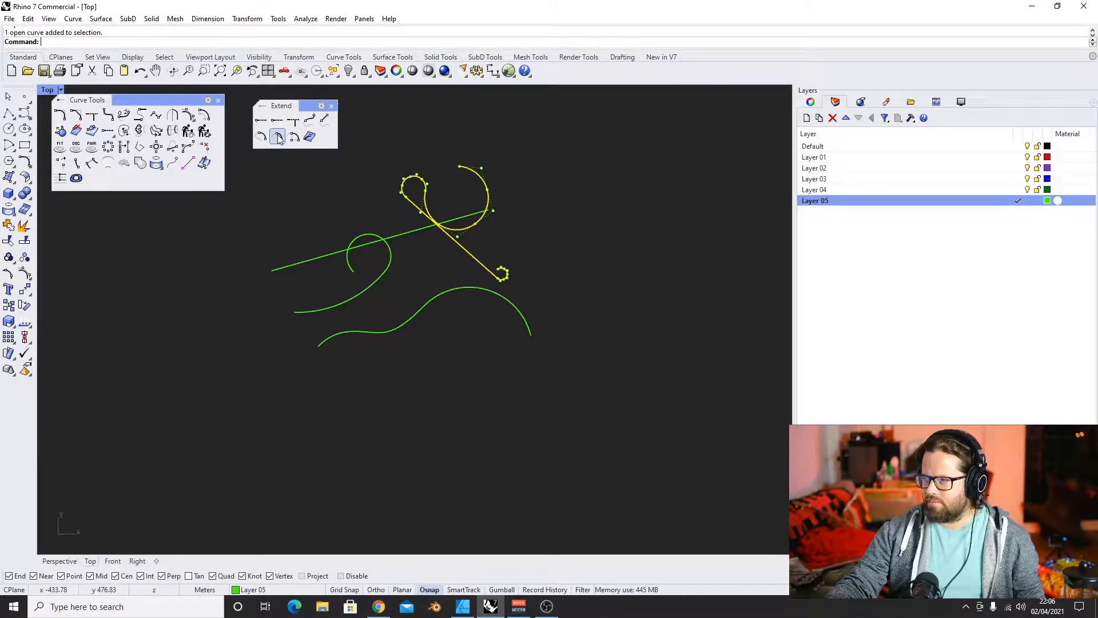
pyautogui.click(420, 425)
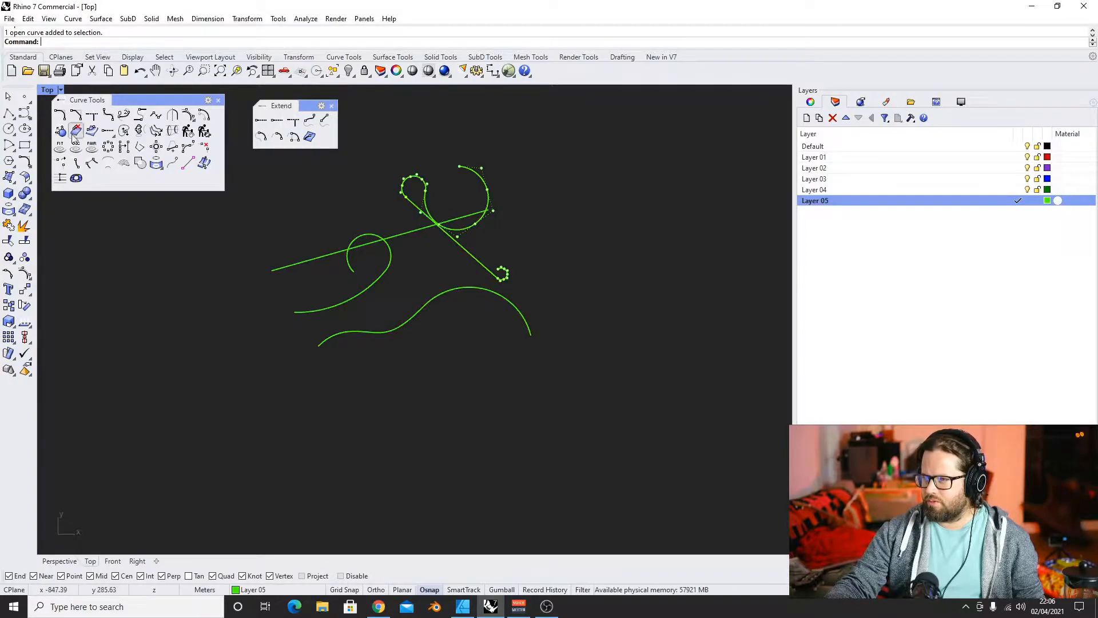
# Draw an arc from a centre point below the wavy curve and start extending its upper end with an arc
pyautogui.click(9, 144)
pyautogui.click(254, 431)
pyautogui.click(333, 482)
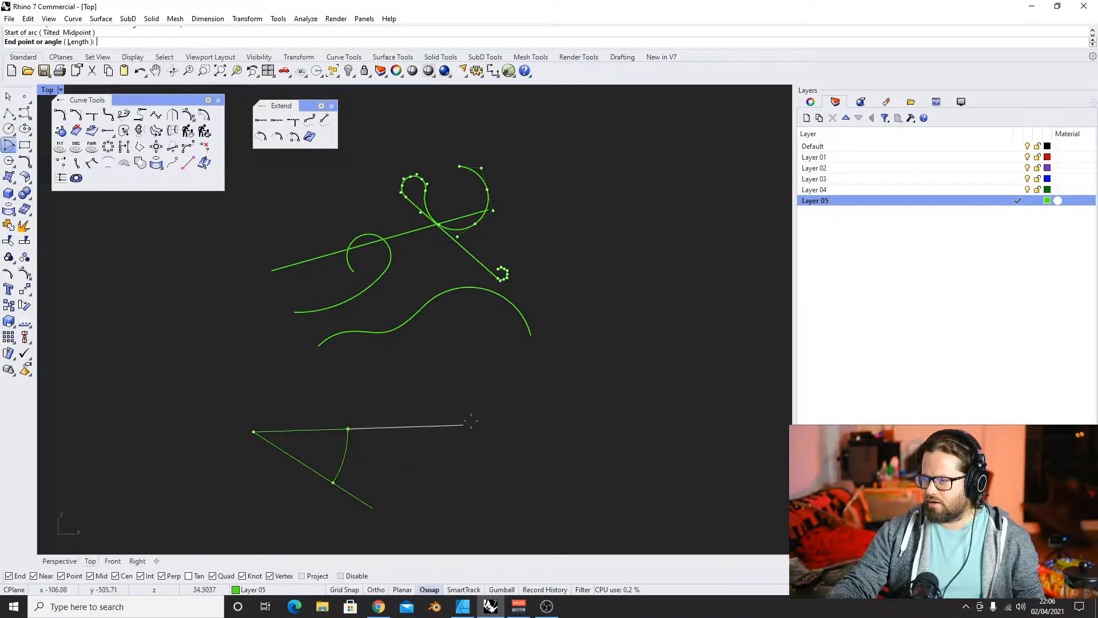
pyautogui.click(372, 346)
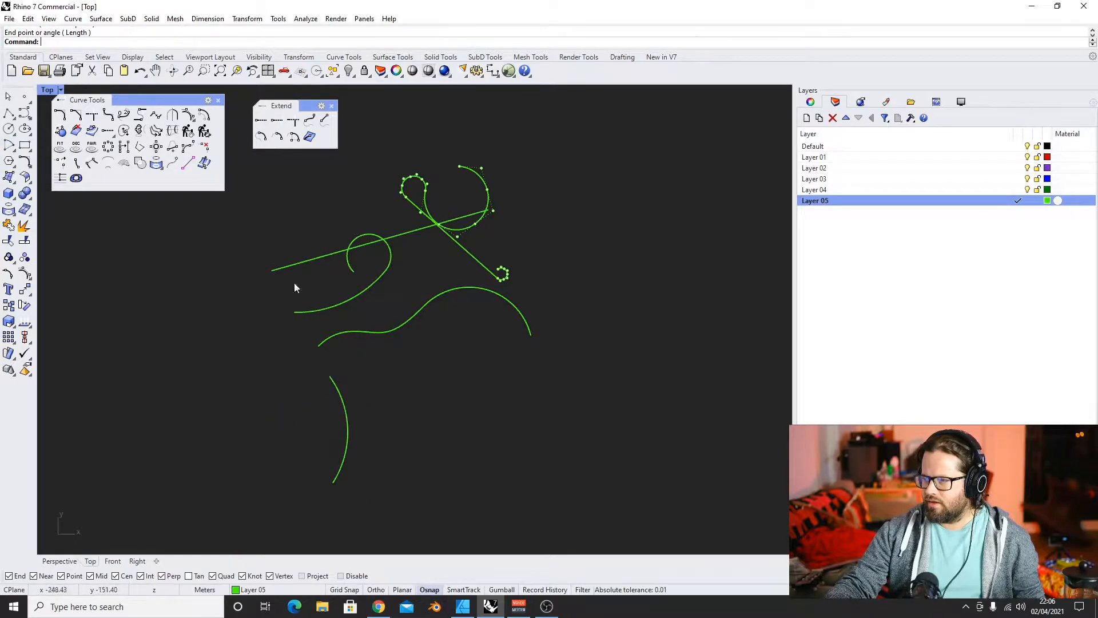
pyautogui.click(277, 139)
pyautogui.click(332, 379)
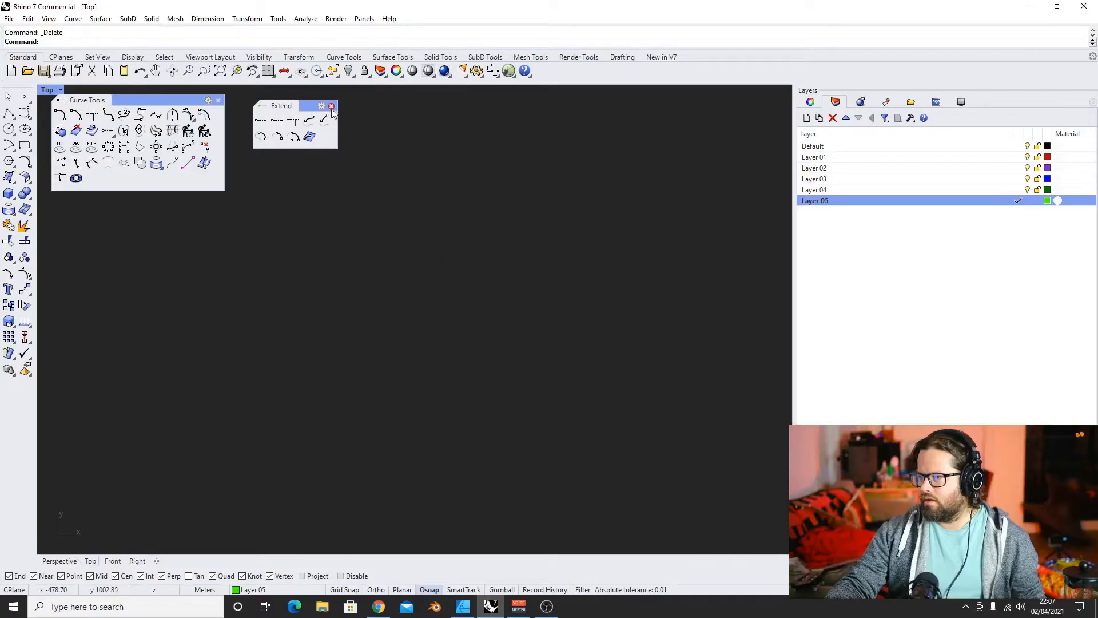
# Close the floating Extend toolset and draw a closed degree-3 oval curve from five control points
pyautogui.click(331, 106)
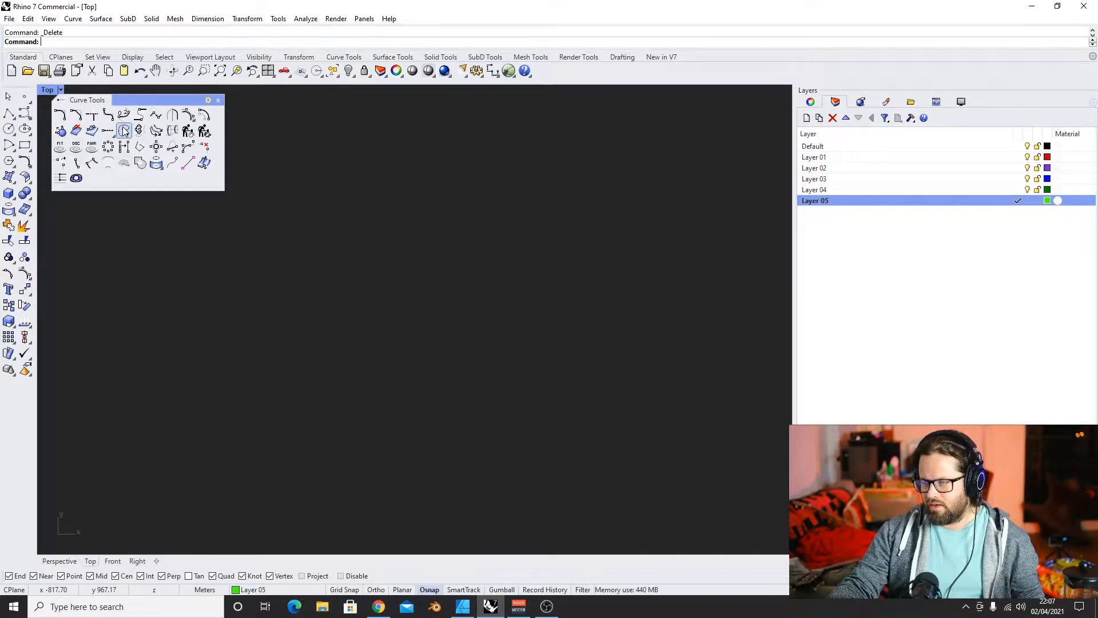
pyautogui.click(25, 113)
pyautogui.click(418, 233)
pyautogui.click(204, 368)
pyautogui.click(443, 473)
pyautogui.click(662, 300)
pyautogui.click(561, 228)
pyautogui.click(419, 234)
pyautogui.moveTo(456, 234); pyautogui.dragTo(396, 244, button='right')
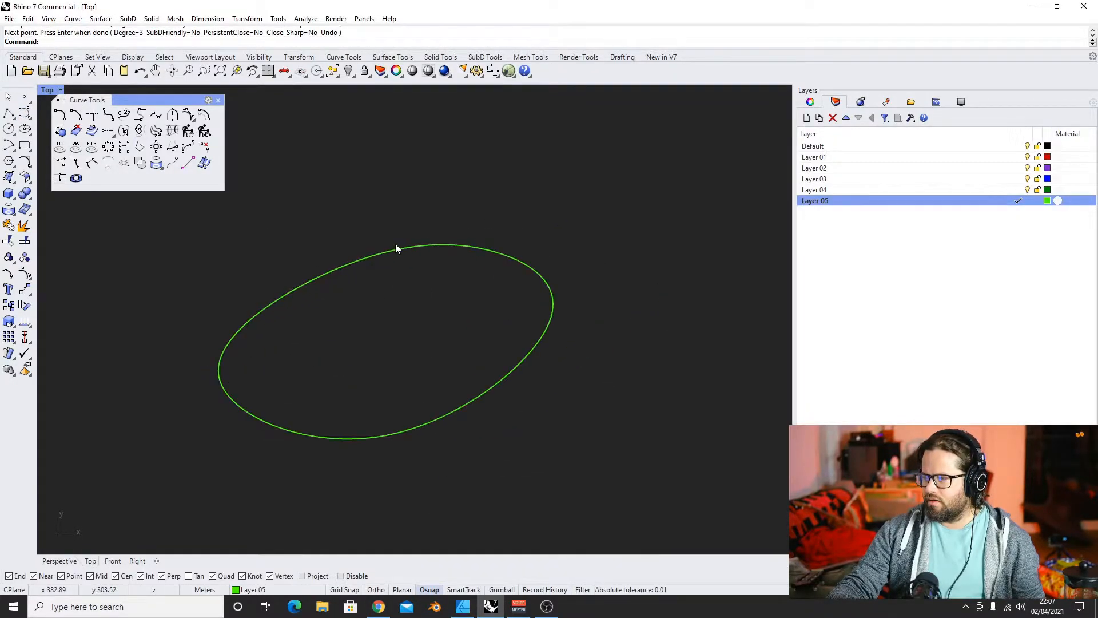
# Analyze the oval's direction and flip it, displaying its direction arrows
pyautogui.click(395, 246)
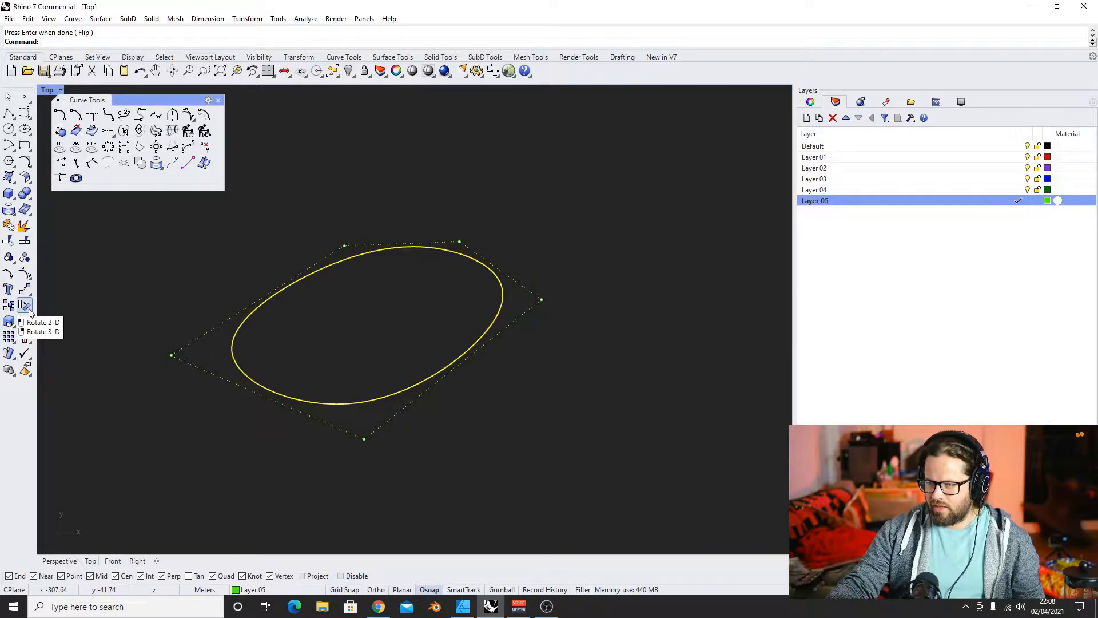
pyautogui.rightClick(26, 324)
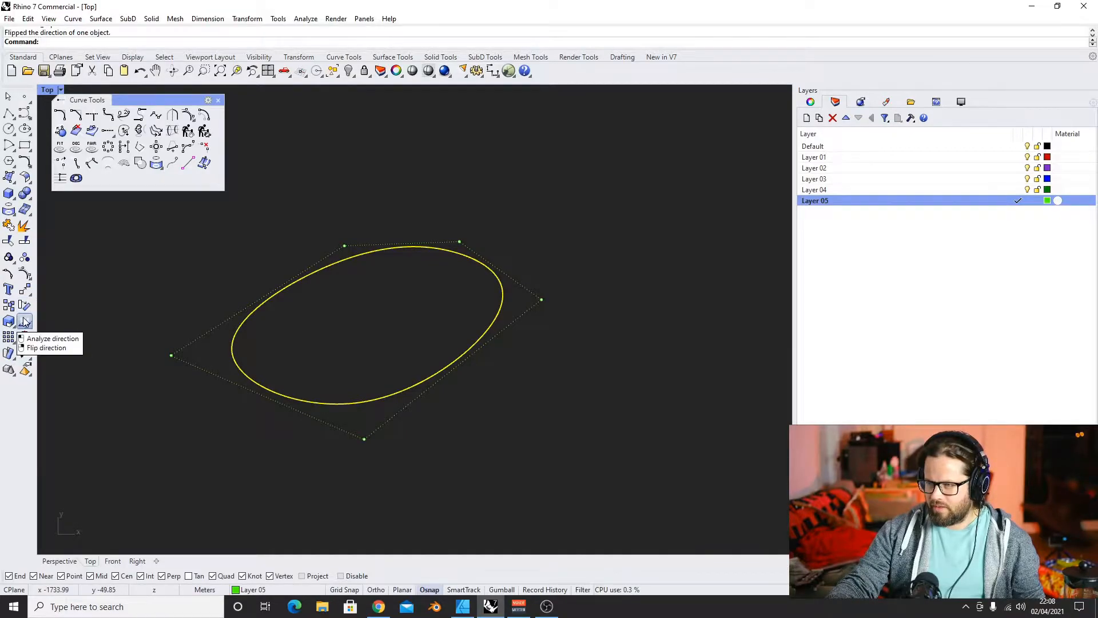
pyautogui.click(26, 324)
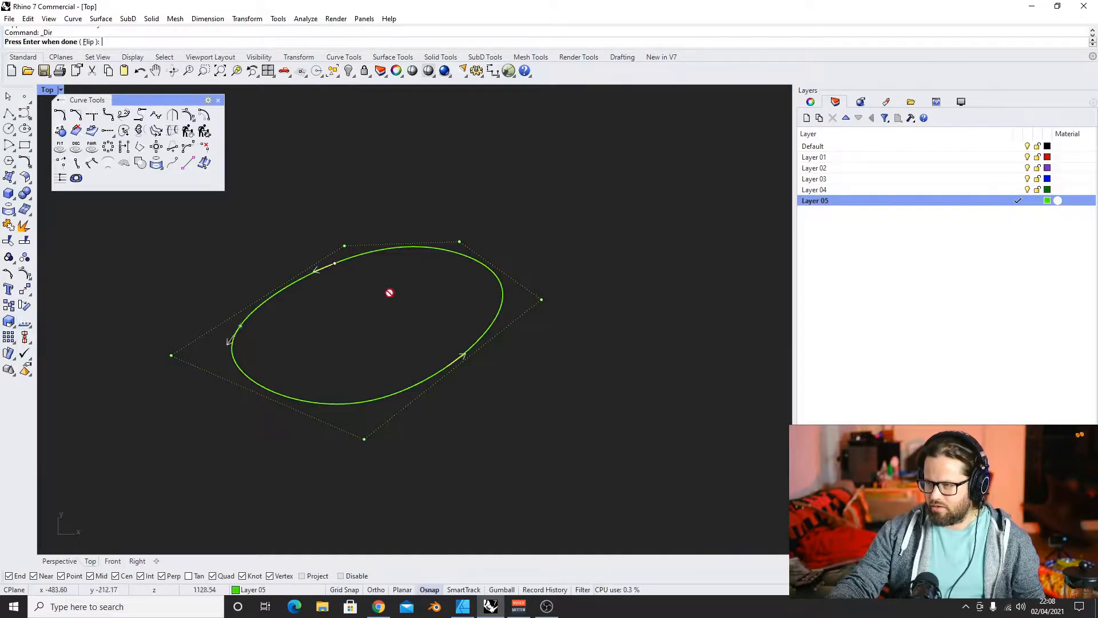
pyautogui.click(268, 298)
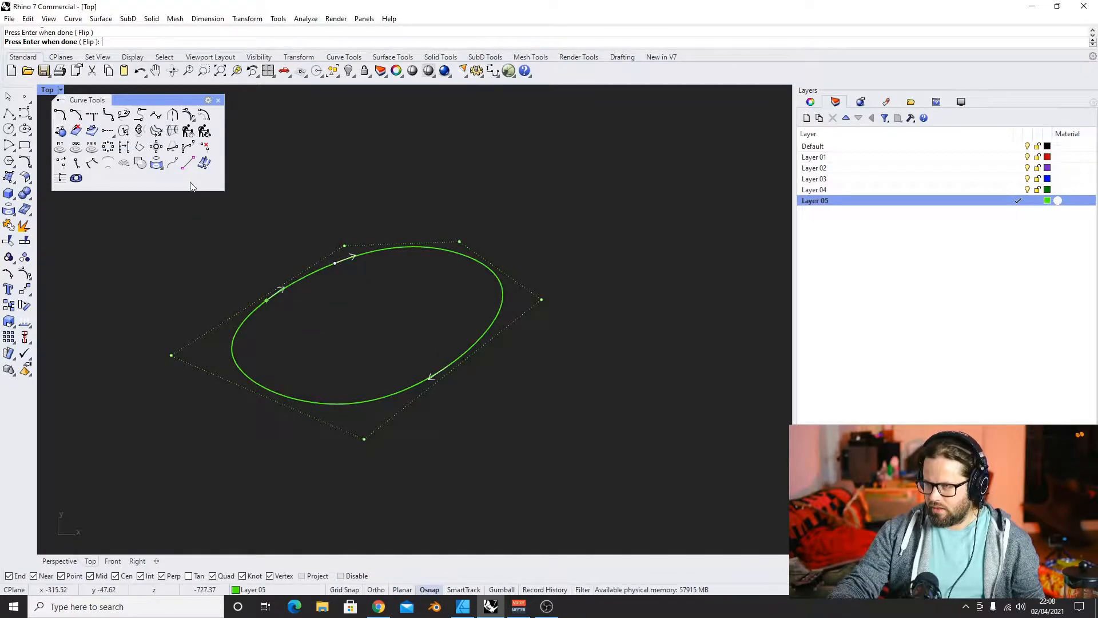
# Move the oval's seam point from its upper edge to its left end with Adjust closed curve seam
pyautogui.click(126, 130)
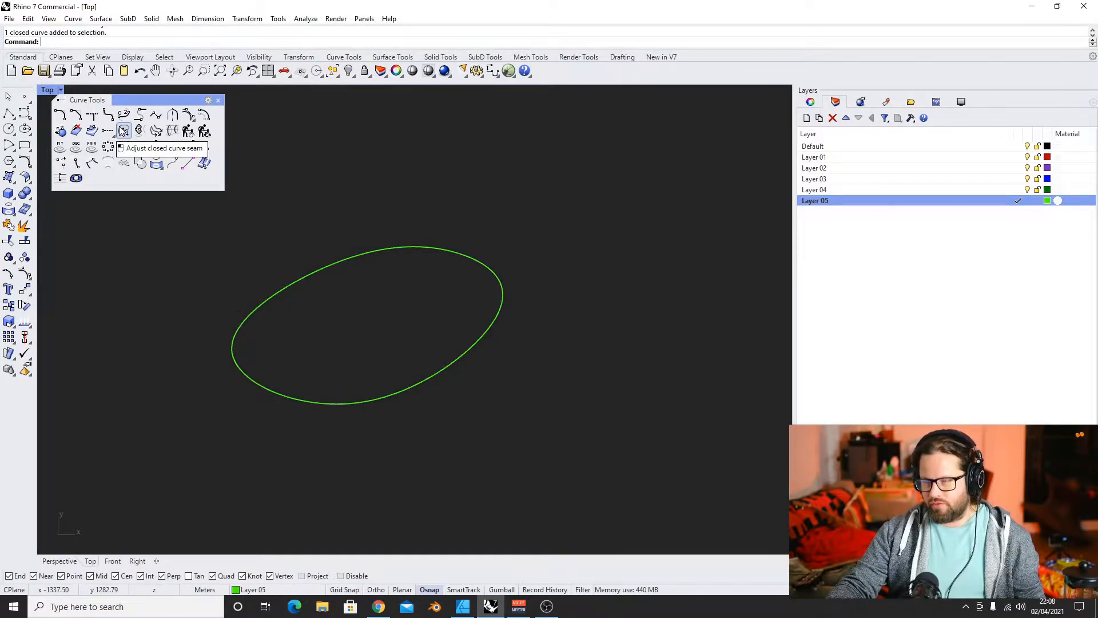
pyautogui.click(330, 262)
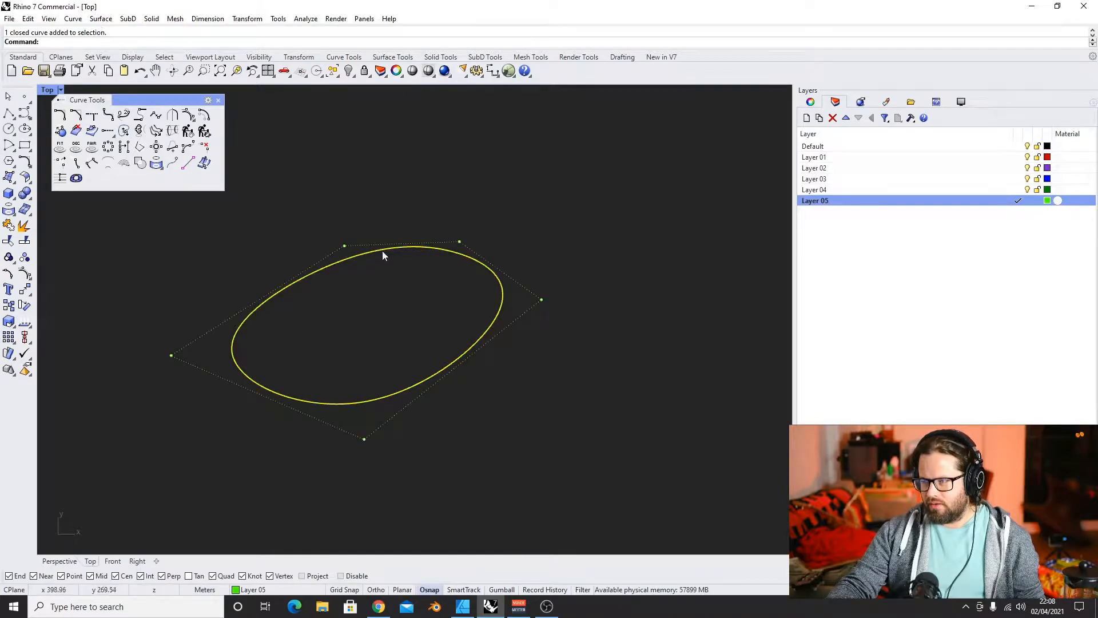
pyautogui.click(156, 147)
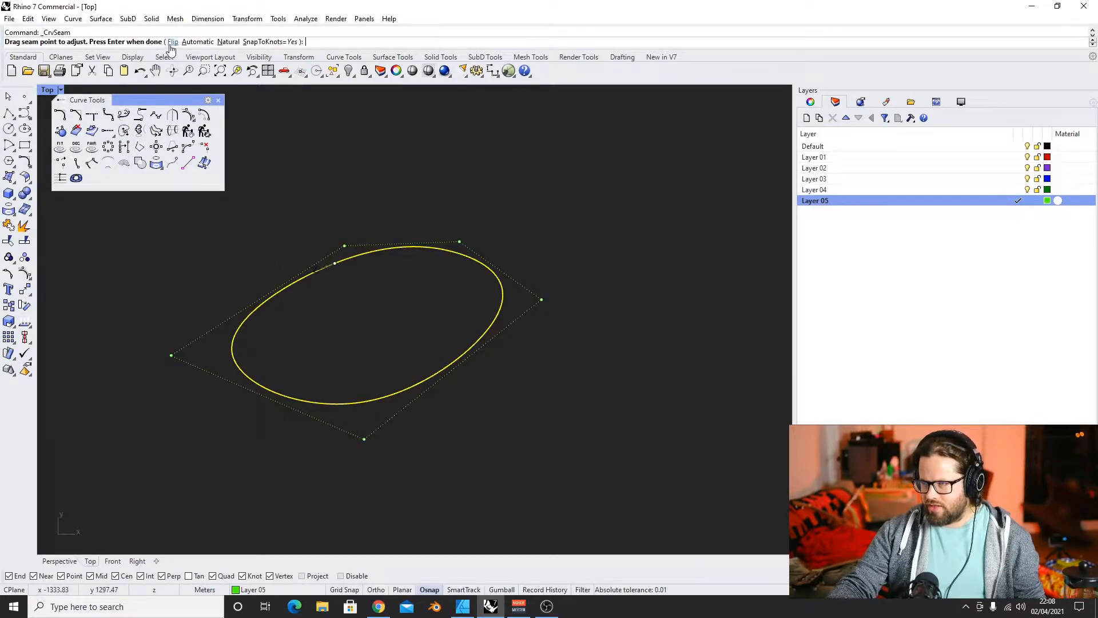
pyautogui.moveTo(335, 264); pyautogui.dragTo(243, 350)
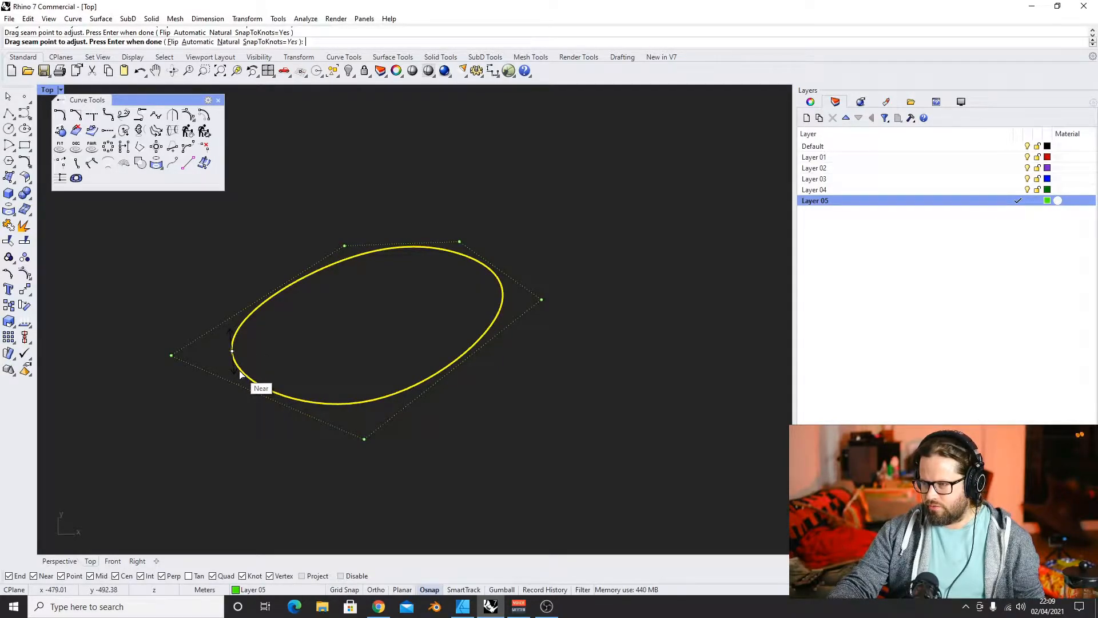
# Move the oval's seam point to its lower edge with object snaps disabled
pyautogui.click(124, 132)
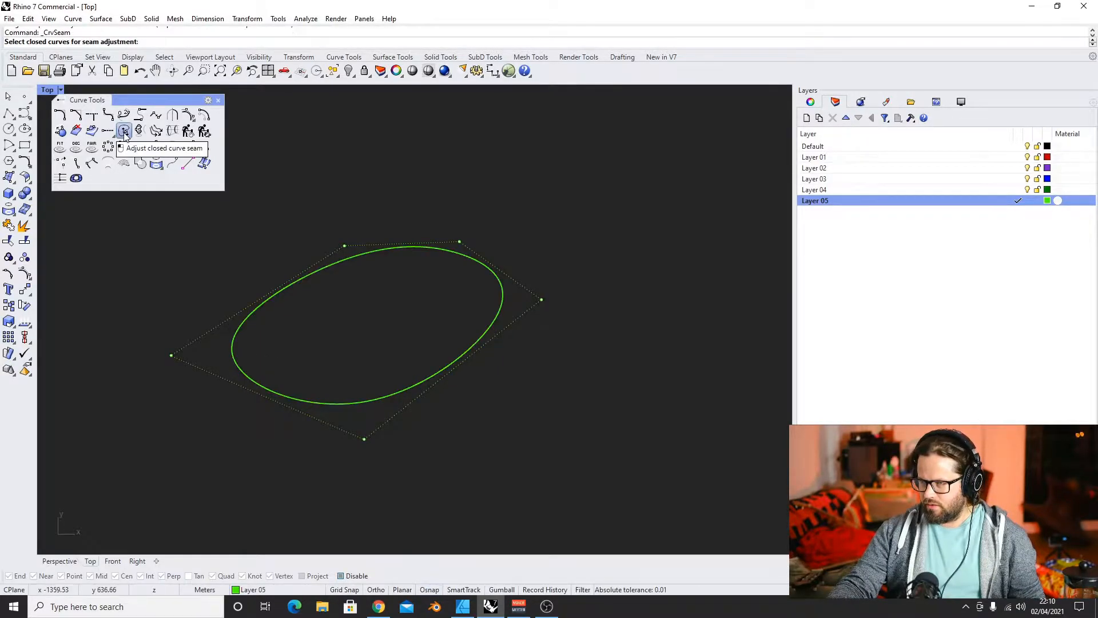
pyautogui.click(334, 271)
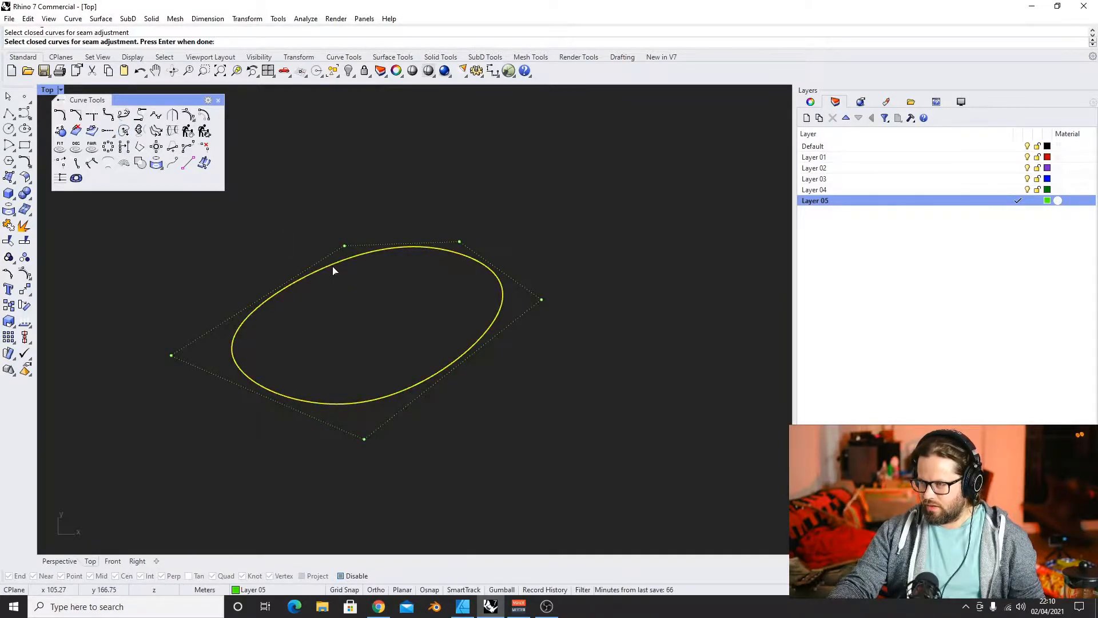
pyautogui.press('Return')
pyautogui.moveTo(335, 267); pyautogui.dragTo(359, 408)
pyautogui.press('Return')
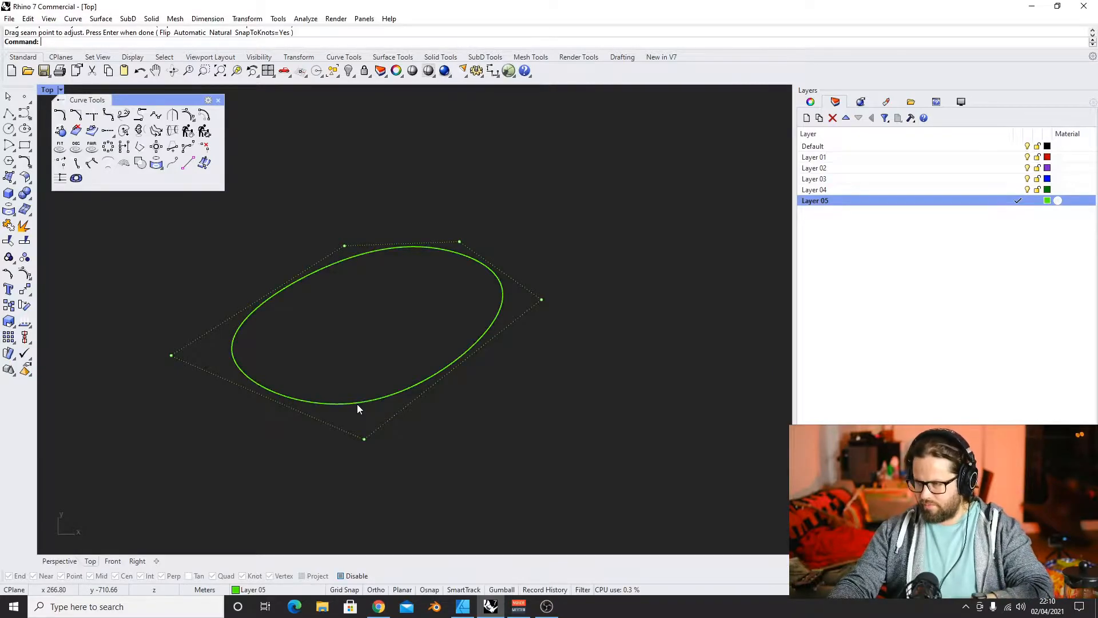
pyautogui.click(432, 378)
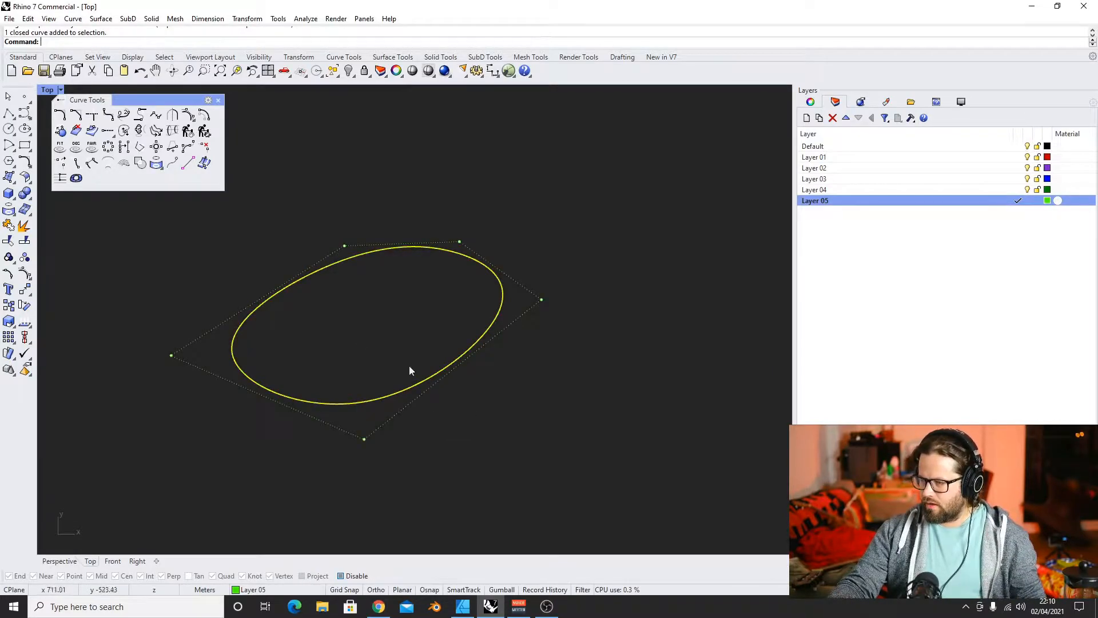
pyautogui.click(124, 131)
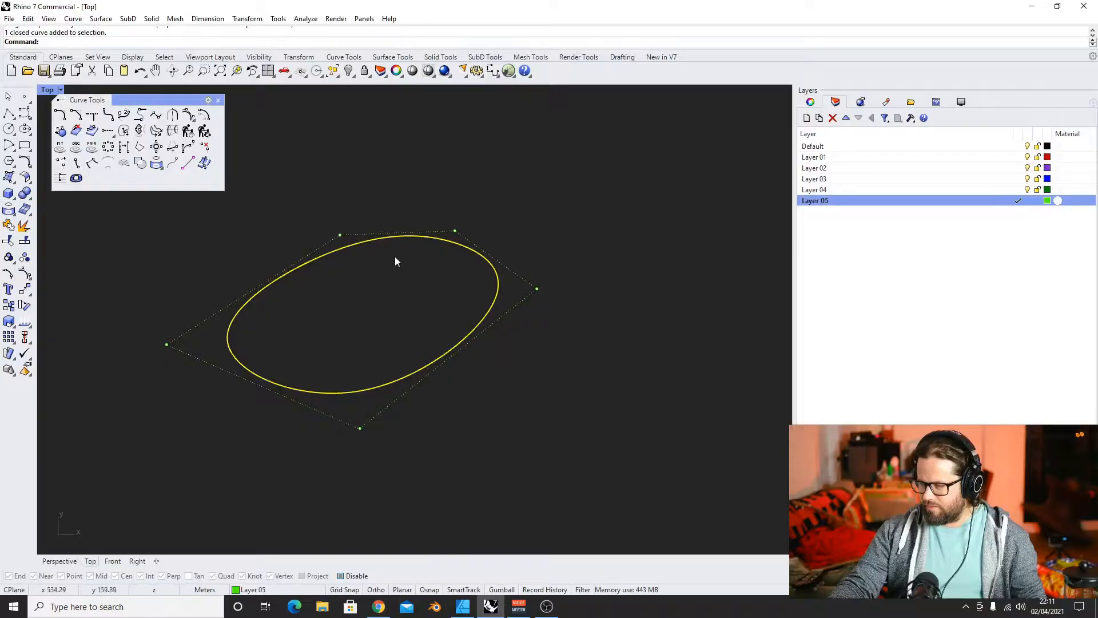
pyautogui.press('Escape')
# Delete the oval and draw a new closed degree-3 curve from six control points
pyautogui.click(397, 237)
pyautogui.press('Delete')
pyautogui.click(23, 113)
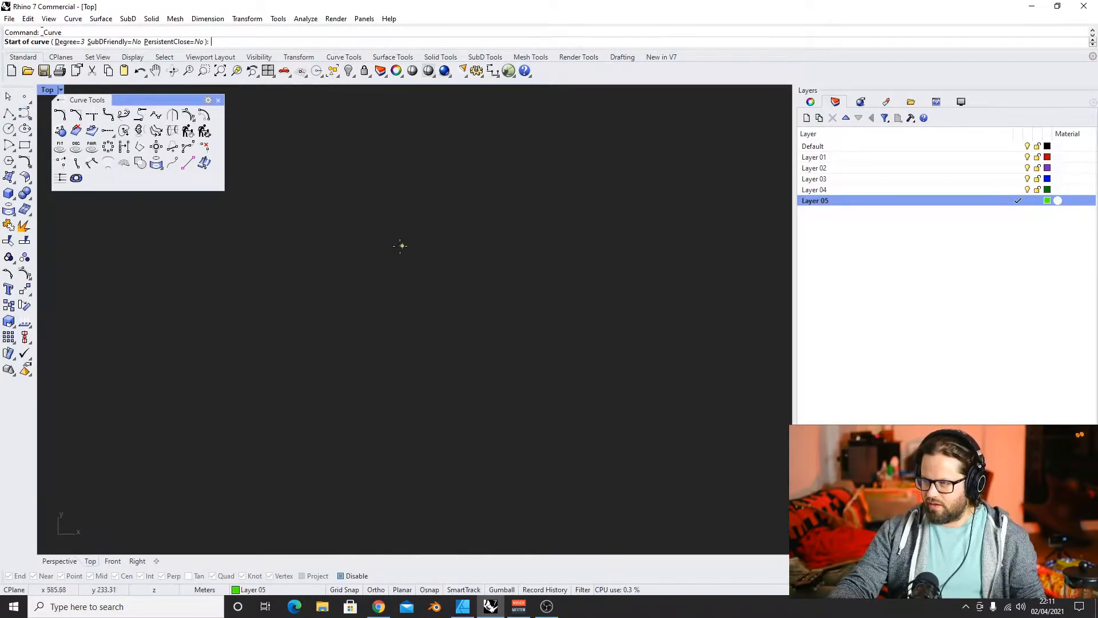
pyautogui.click(324, 307)
pyautogui.click(296, 331)
pyautogui.click(312, 382)
pyautogui.click(454, 399)
pyautogui.click(478, 275)
pyautogui.click(375, 268)
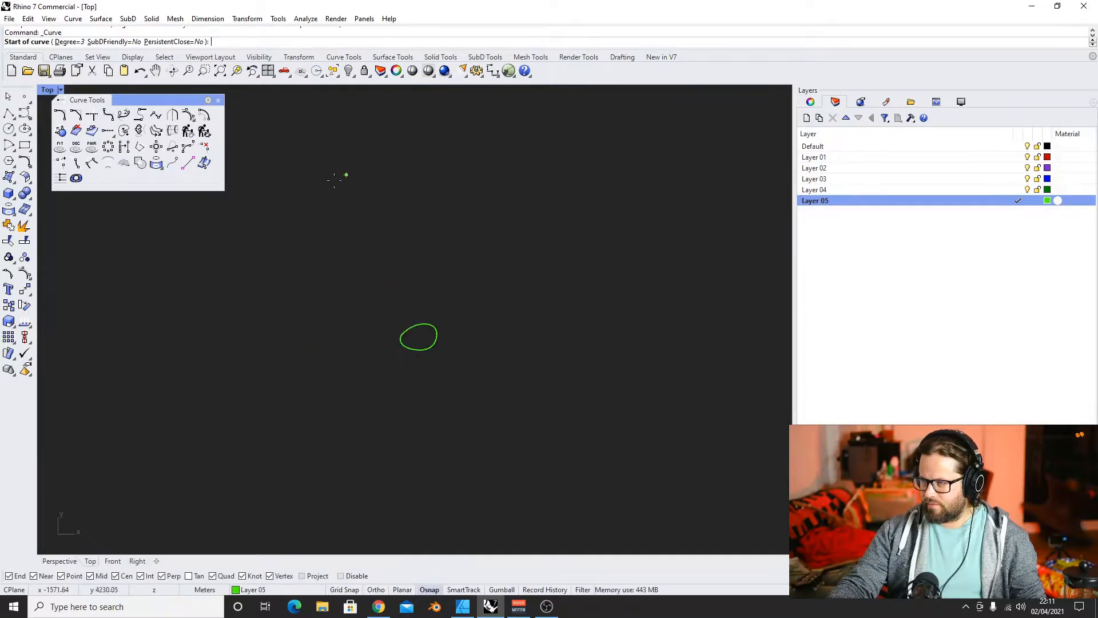
# Draw a much larger closed freeform curve around the small closed curve
pyautogui.click(251, 277)
pyautogui.click(474, 139)
pyautogui.click(648, 224)
pyautogui.click(645, 416)
pyautogui.click(518, 476)
pyautogui.click(368, 480)
pyautogui.click(249, 429)
pyautogui.click(208, 346)
pyautogui.click(251, 277)
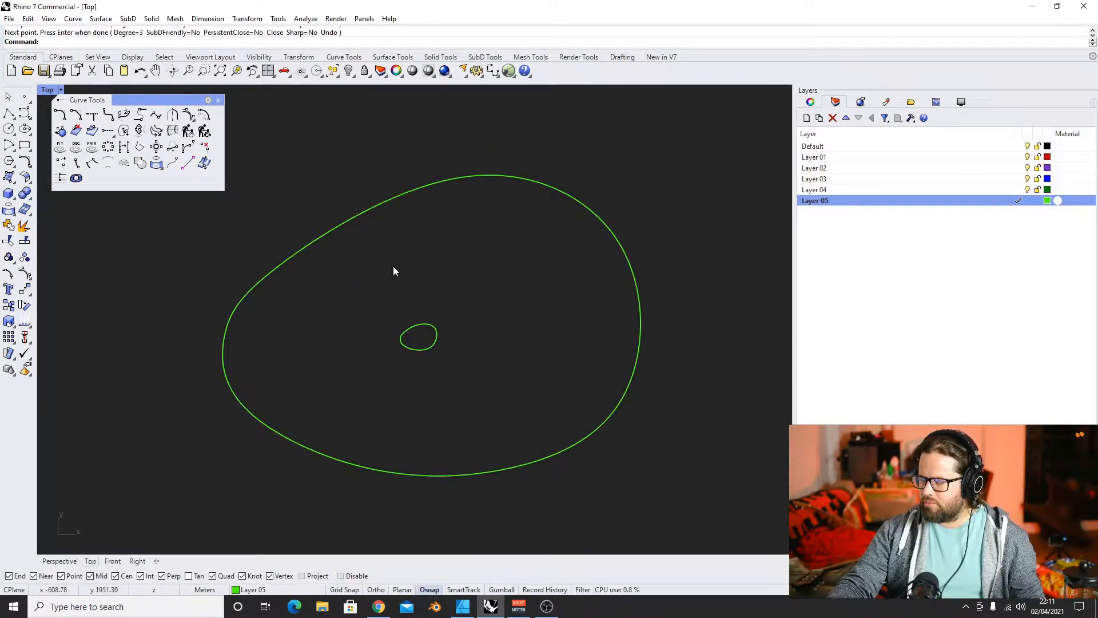
# Delete the oversized outer curve, keeping the small closed curve
pyautogui.scroll(2, 434, 369)
pyautogui.click(435, 140)
pyautogui.press('Delete')
pyautogui.scroll(6, 458, 386)
pyautogui.scroll(14, 368, 296)
pyautogui.scroll(-4, 406, 292)
pyautogui.scroll(4, 364, 229)
pyautogui.write('pl')
pyautogui.press('Return')
pyautogui.click(347, 335)
pyautogui.click(446, 261)
pyautogui.click(528, 316)
pyautogui.click(500, 370)
pyautogui.press('Escape')
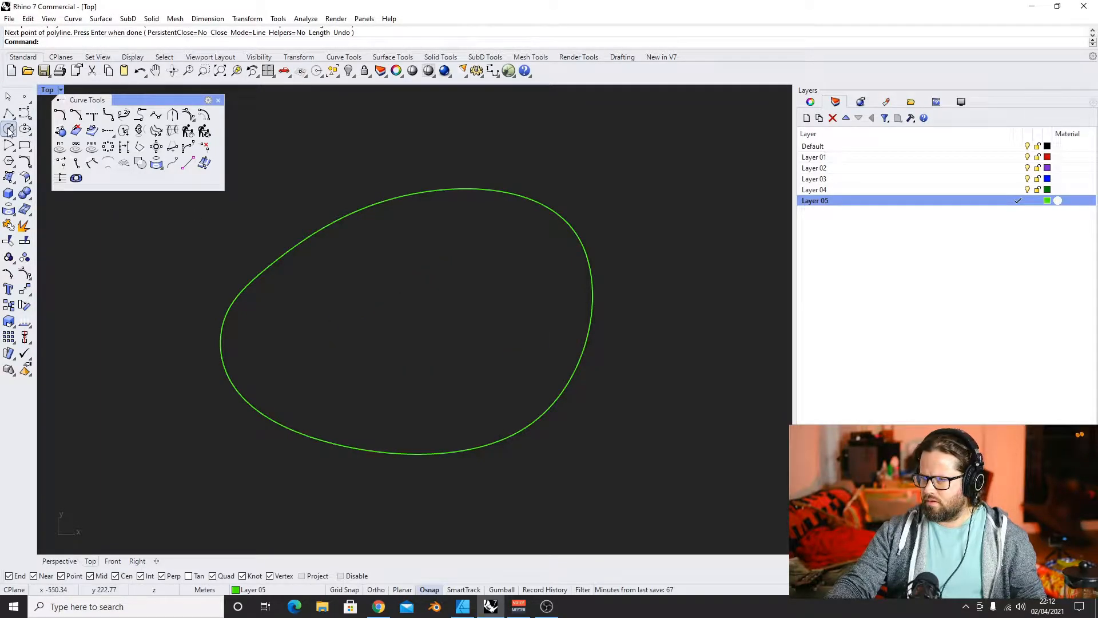
# Draw a smaller closed curve inside the existing one and start tweening curves between the two
pyautogui.click(26, 120)
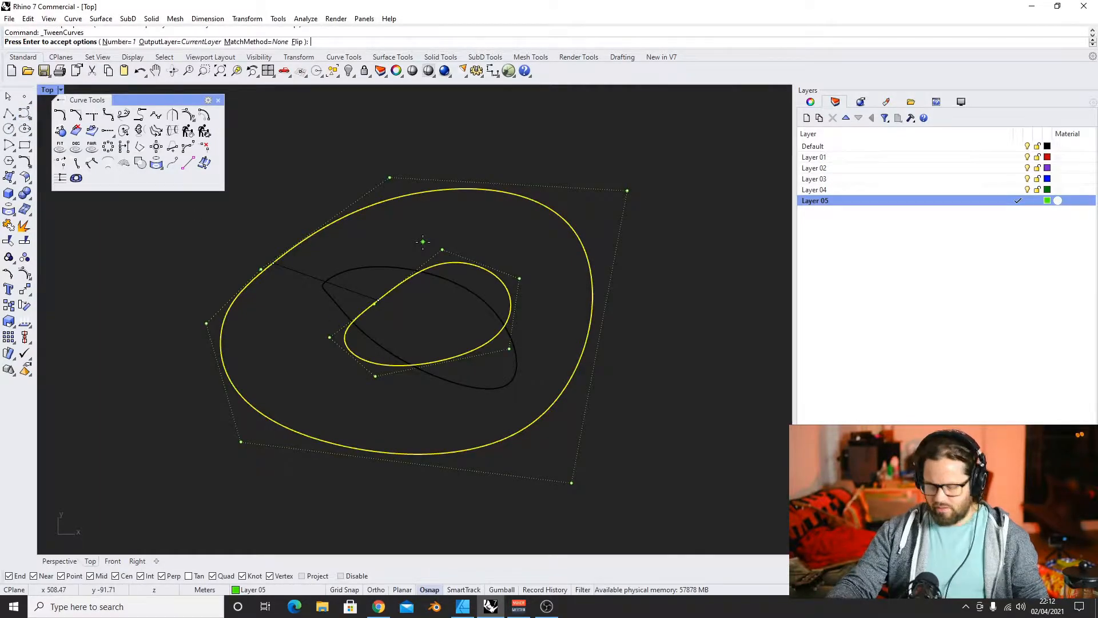
pyautogui.press('Return')
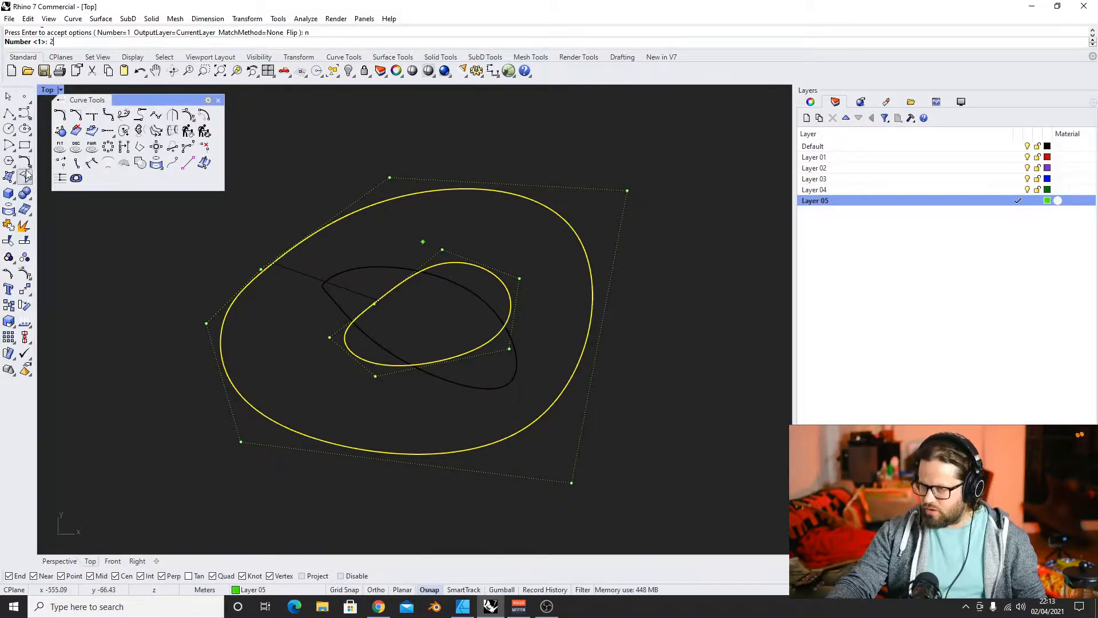
# Draw a closed freeform curve by hand midway between the inner and outer curves
pyautogui.click(25, 114)
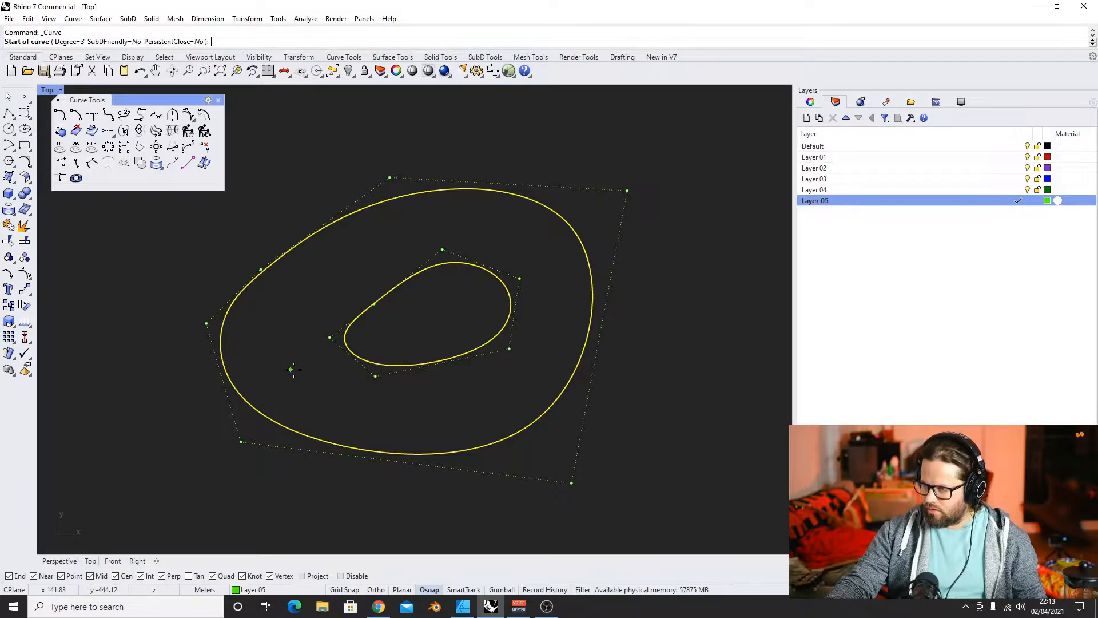
pyautogui.click(305, 378)
pyautogui.click(281, 355)
pyautogui.click(277, 317)
pyautogui.click(342, 259)
pyautogui.click(432, 219)
pyautogui.click(513, 220)
pyautogui.click(559, 262)
pyautogui.click(554, 322)
pyautogui.click(525, 381)
pyautogui.click(470, 411)
pyautogui.click(397, 413)
pyautogui.click(344, 402)
pyautogui.click(306, 379)
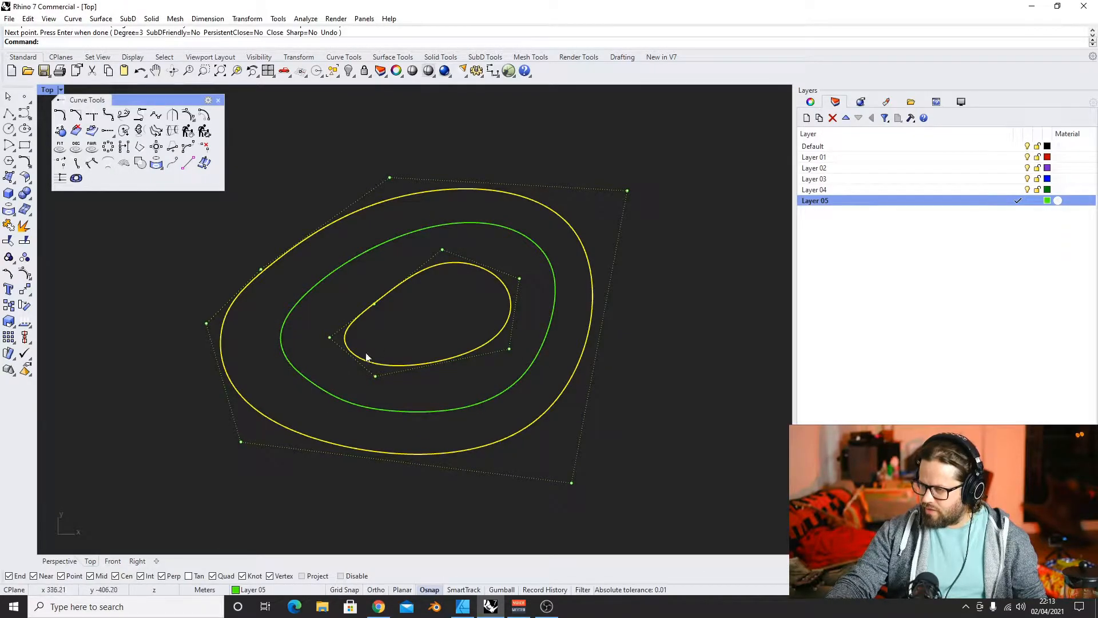
# Delete the hand-drawn middle curve between the inner and outer curves
pyautogui.press('Escape')
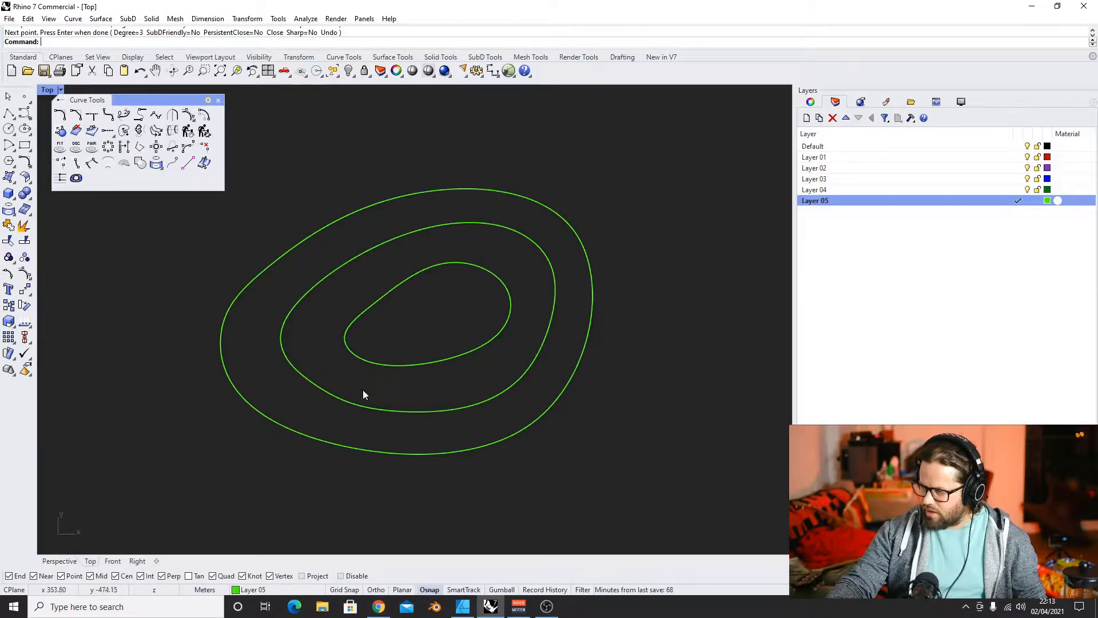
pyautogui.click(348, 443)
pyautogui.click(351, 404)
pyautogui.press('Delete')
# Try tweening a single curve between the inner and outer closed curves, and delete the resulting curve
pyautogui.click(433, 363)
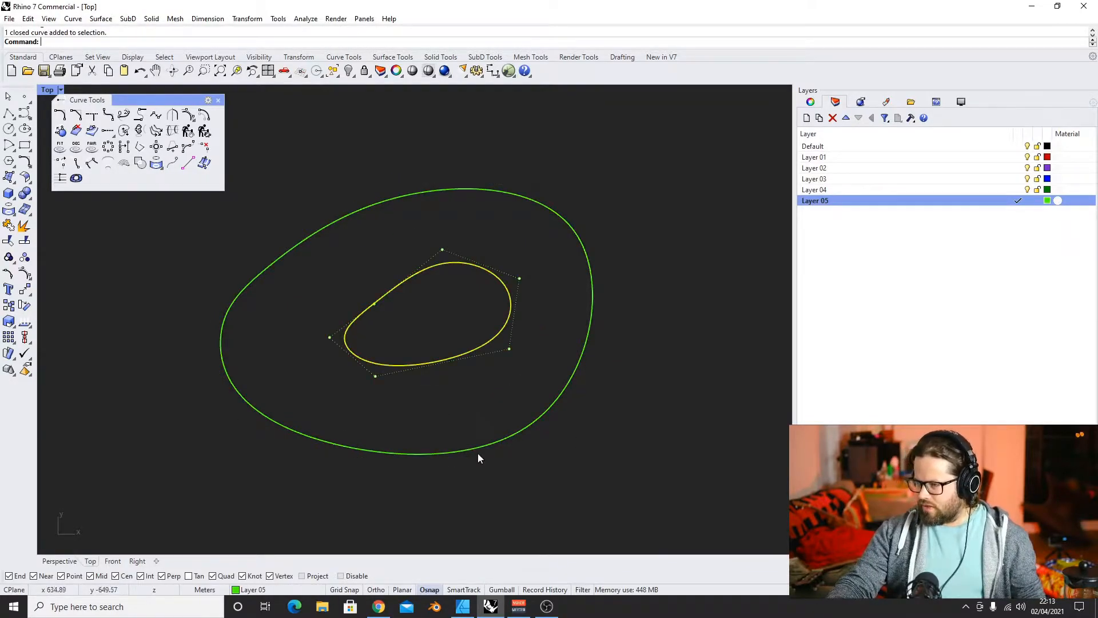
pyautogui.keyDown('shift'); pyautogui.click(491, 444); pyautogui.keyUp('shift')
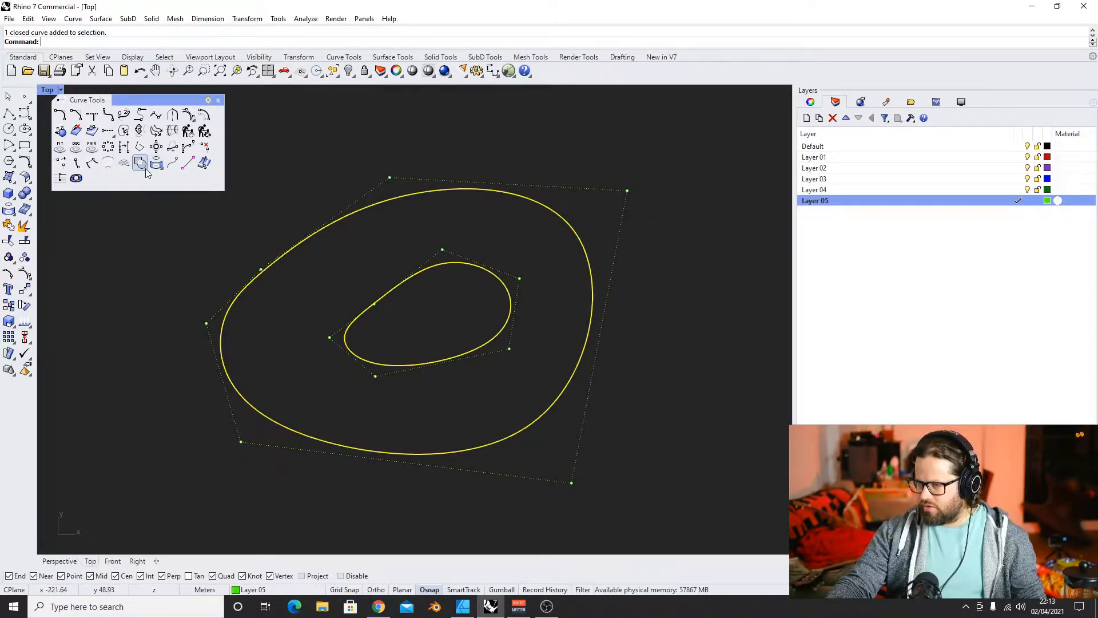
pyautogui.click(108, 165)
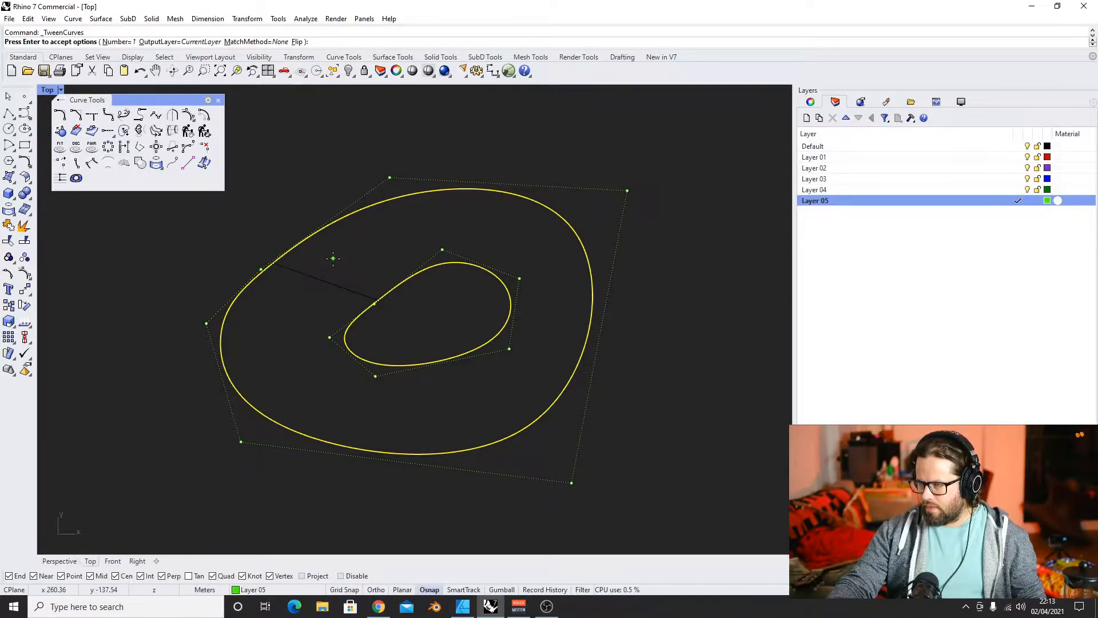
pyautogui.press('Return')
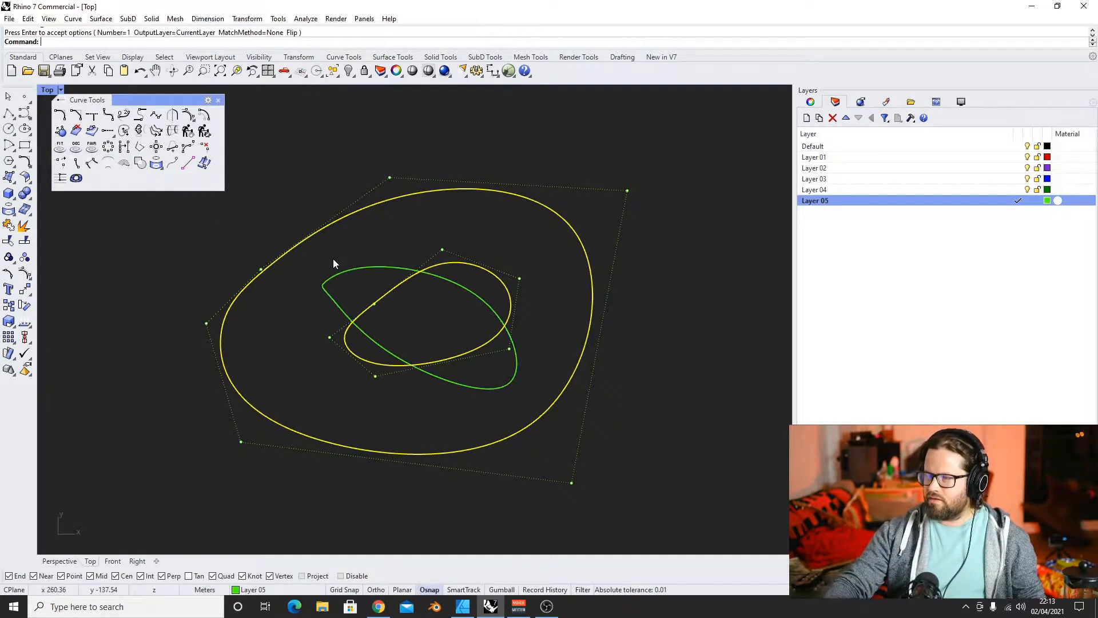
pyautogui.scroll(-2, 341, 358)
pyautogui.scroll(5, 363, 314)
pyautogui.scroll(-3, 363, 314)
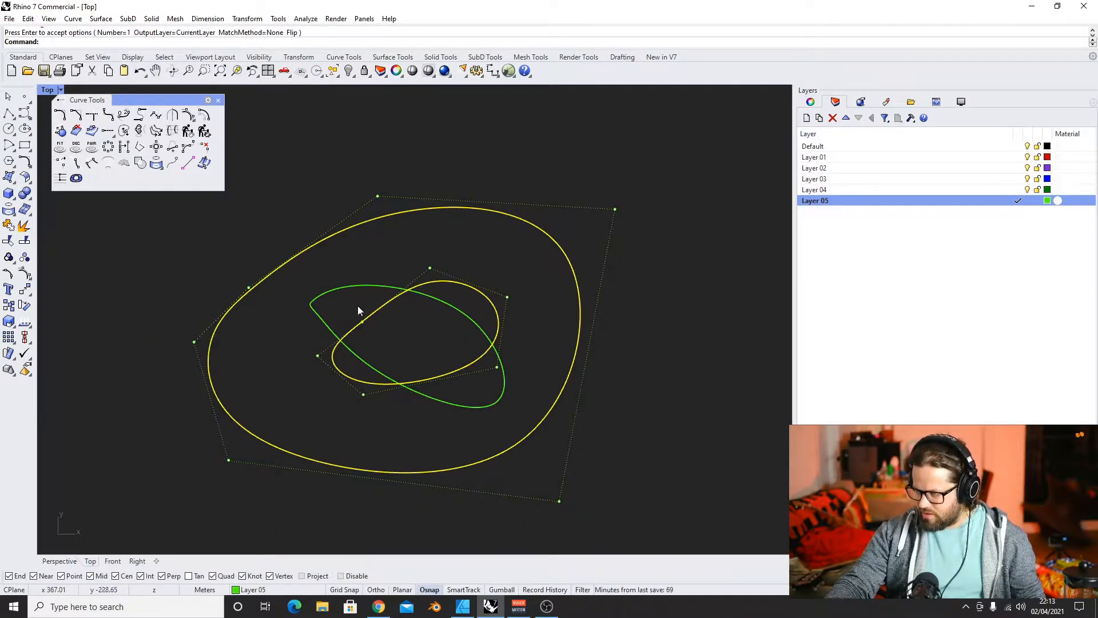
pyautogui.click(348, 287)
pyautogui.press('Delete')
# Check the inner curve's seam and flip the direction of the outer closed curve at its seam point
pyautogui.click(386, 306)
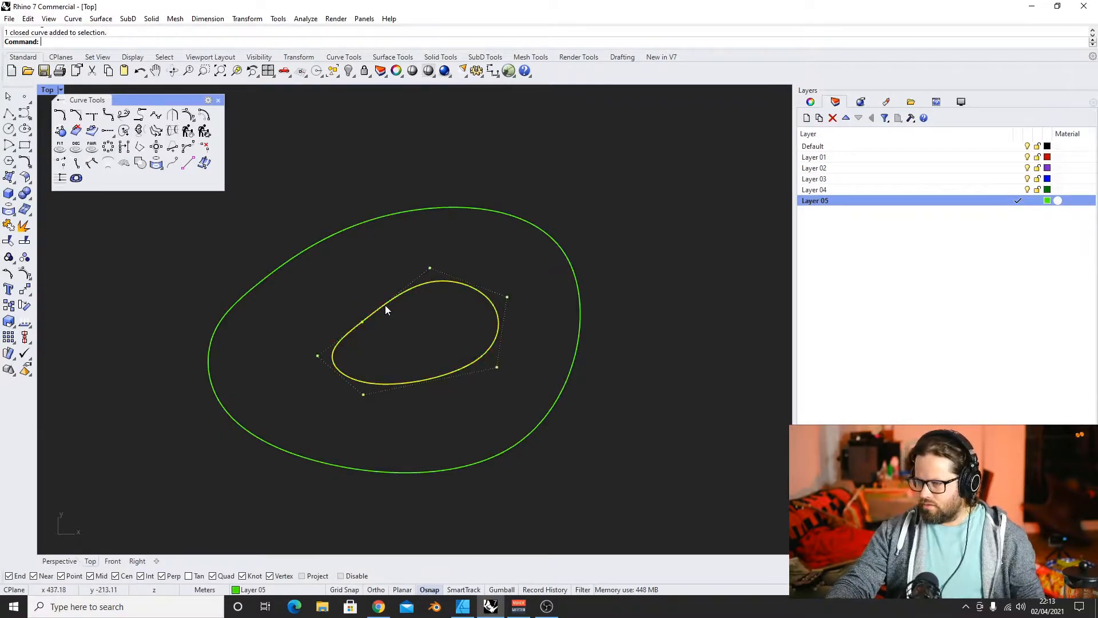
pyautogui.click(124, 163)
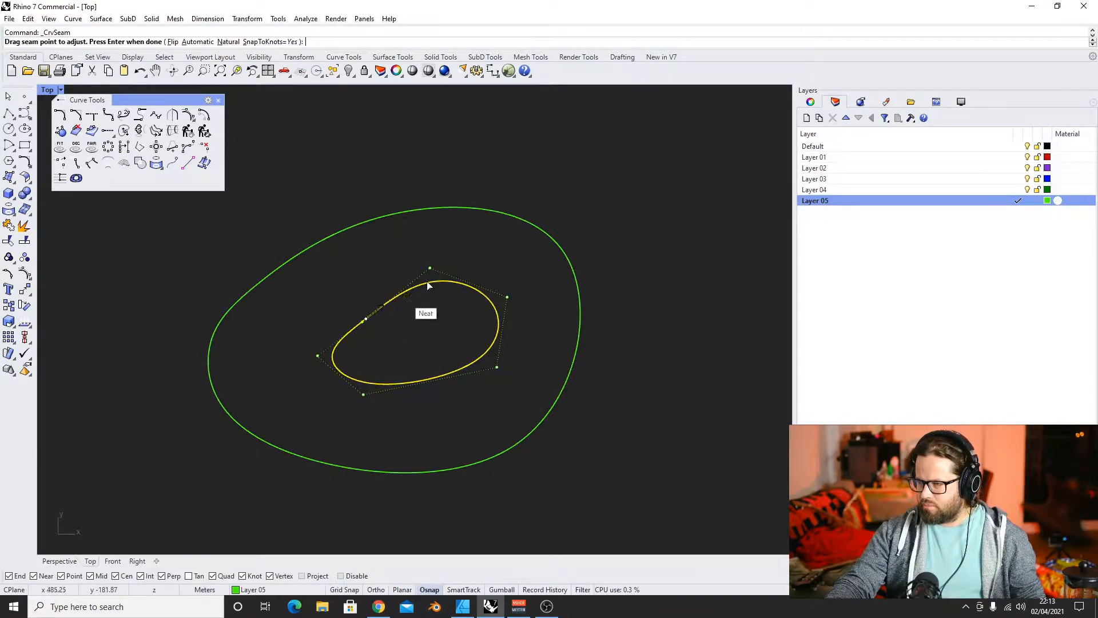
pyautogui.press('Return')
pyautogui.click(320, 238)
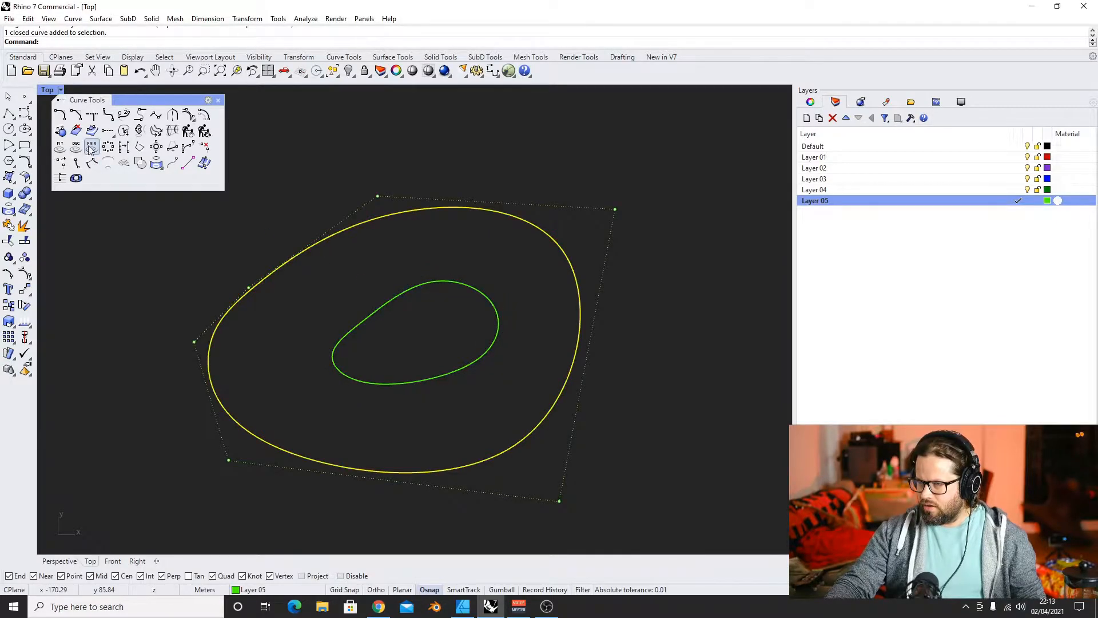
pyautogui.click(124, 130)
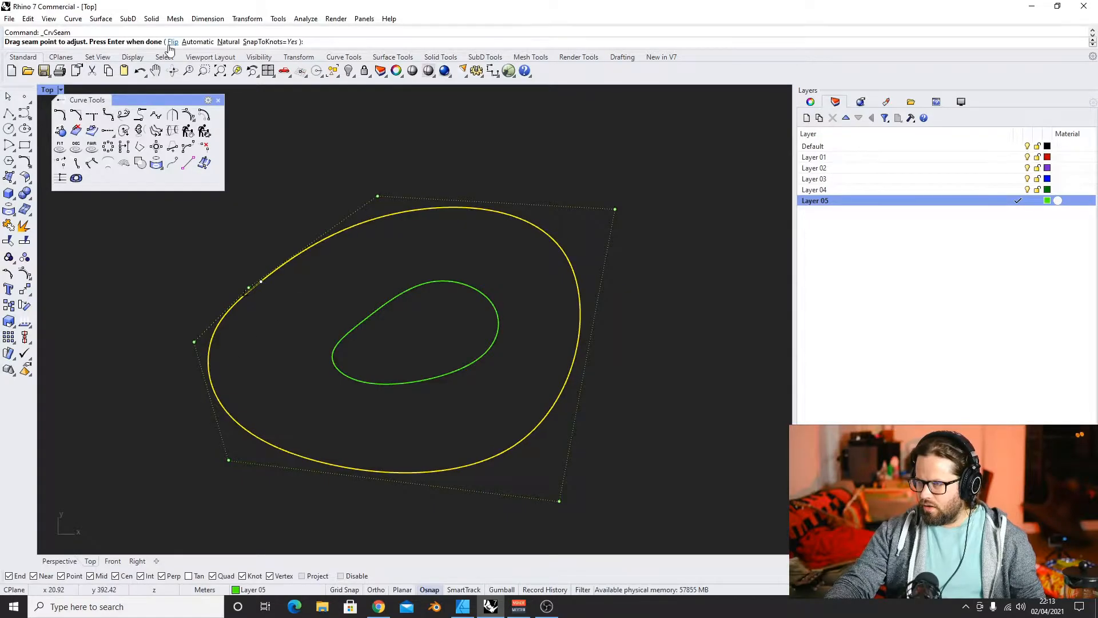
pyautogui.click(172, 41)
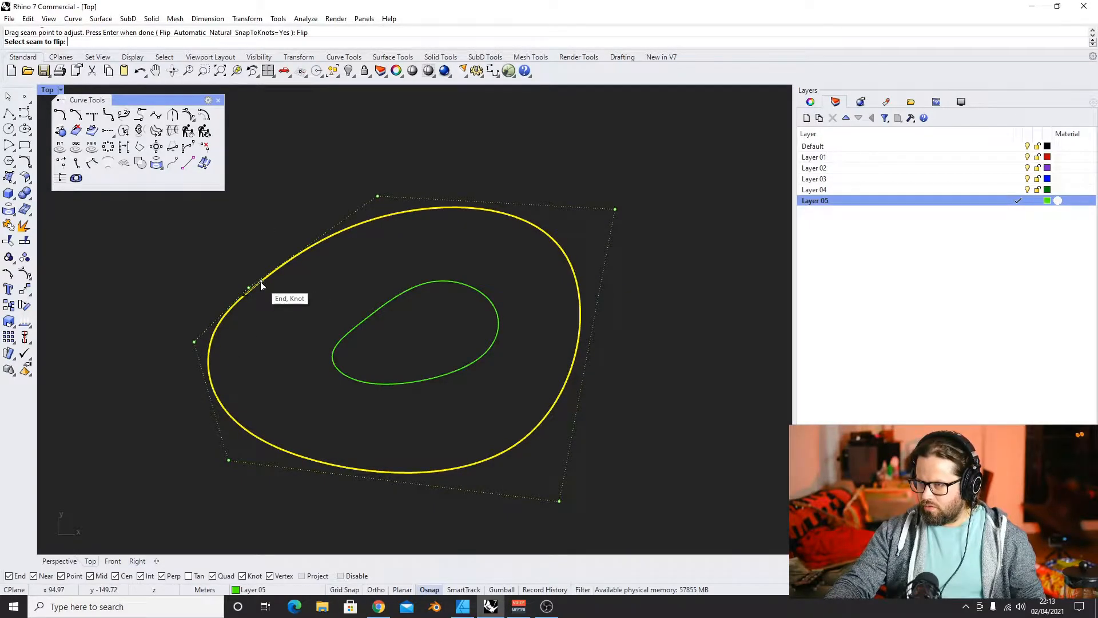
pyautogui.click(261, 282)
pyautogui.press('Return')
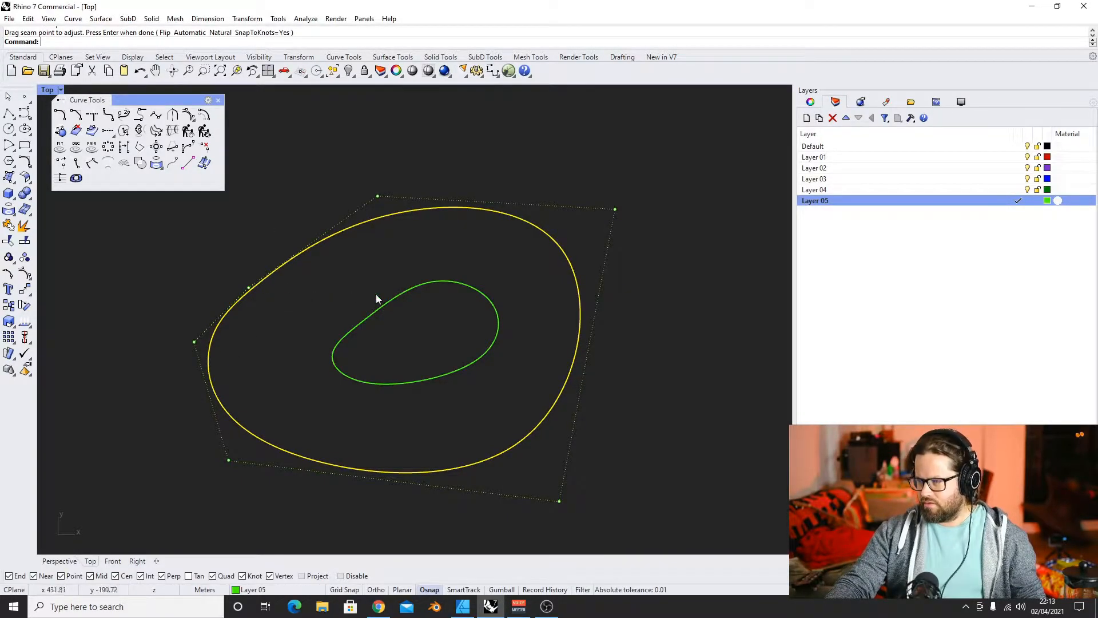
# Select both closed curves and move the inner curve's upper-left control point slightly outward
pyautogui.click(107, 163)
pyautogui.click(376, 316)
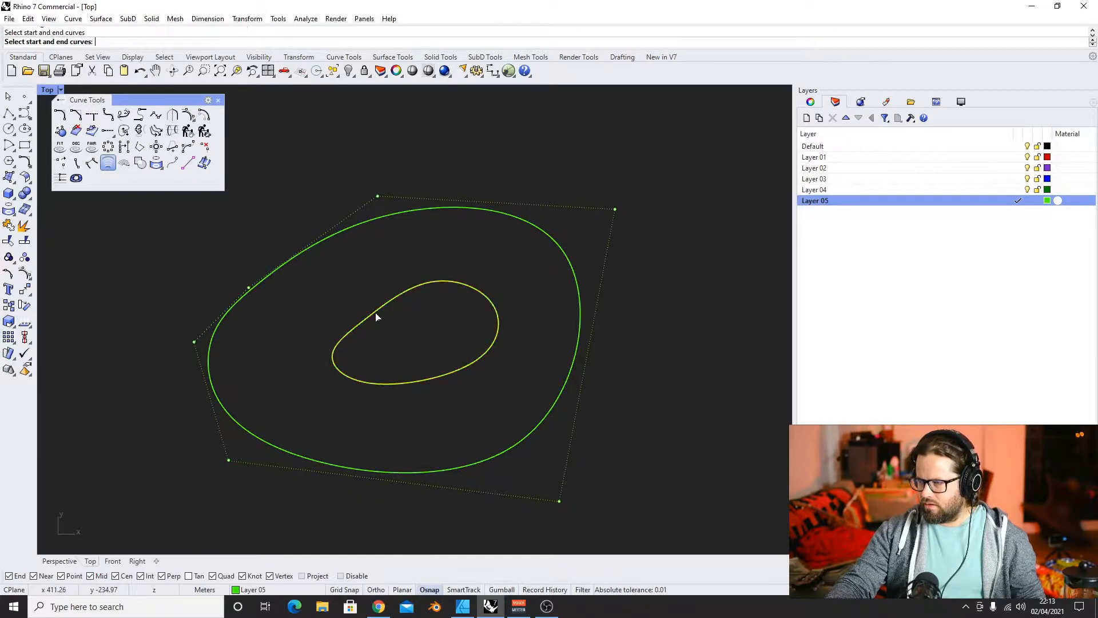
pyautogui.click(318, 253)
pyautogui.press('Return')
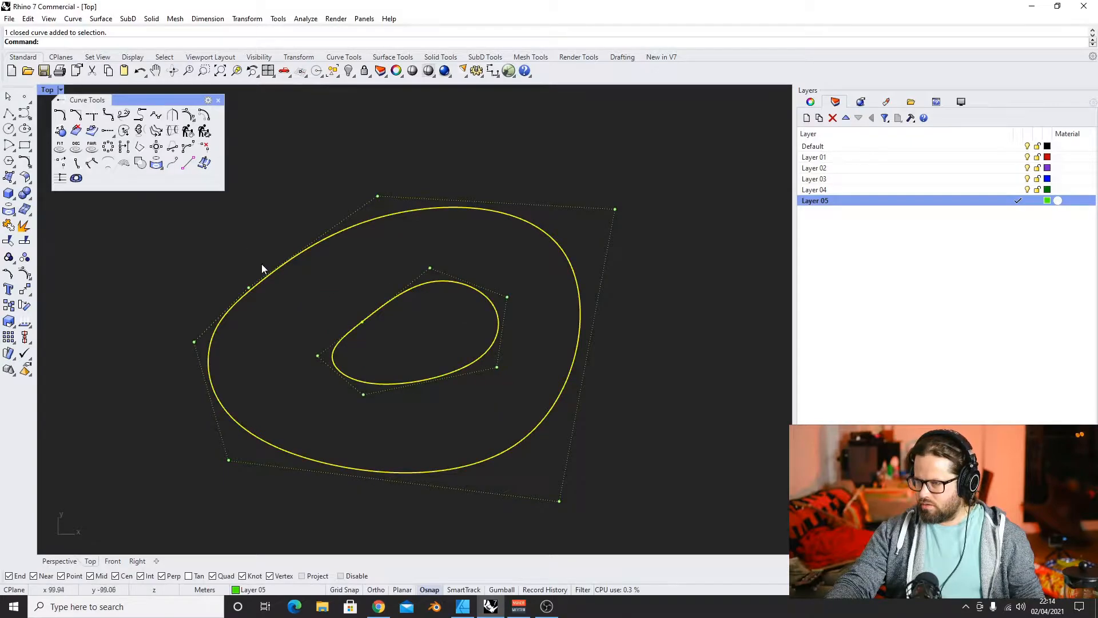
pyautogui.click(362, 321)
pyautogui.moveTo(362, 321); pyautogui.dragTo(350, 309)
# Adjust the inner curve's seam point to sit on its upper-left side, facing the outer curve's seam
pyautogui.click(352, 307)
pyautogui.click(340, 300)
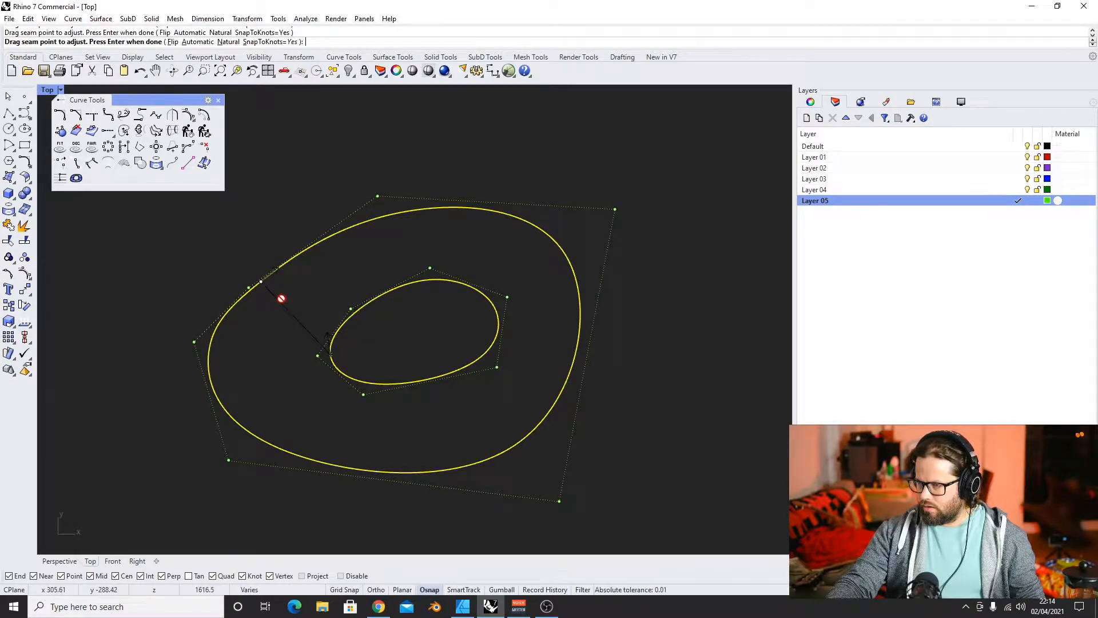
pyautogui.click(356, 315)
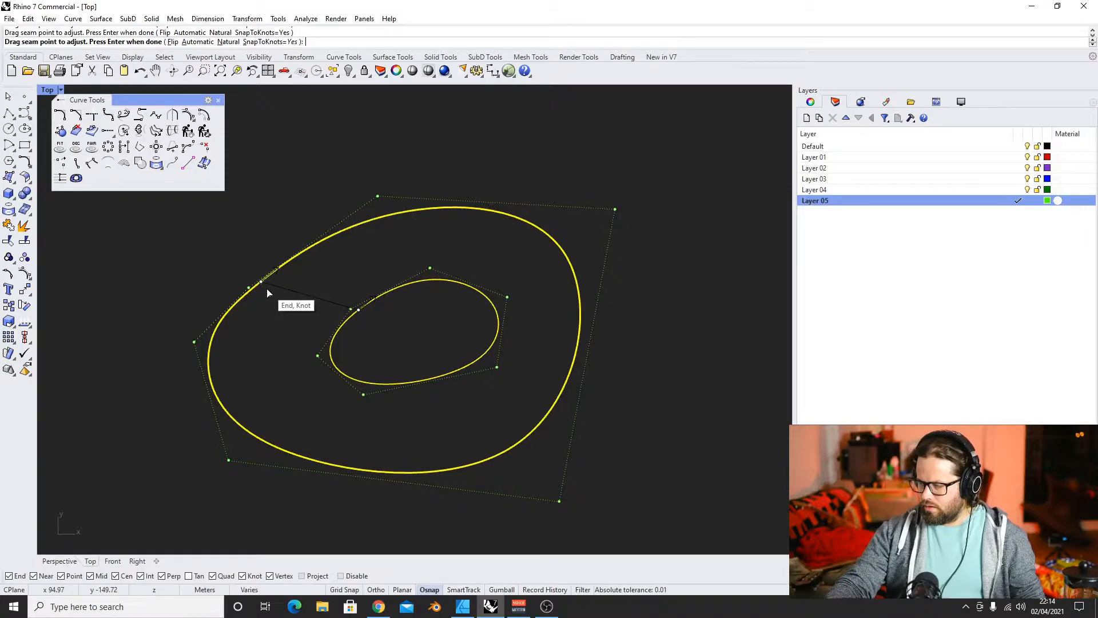
pyautogui.press('Return')
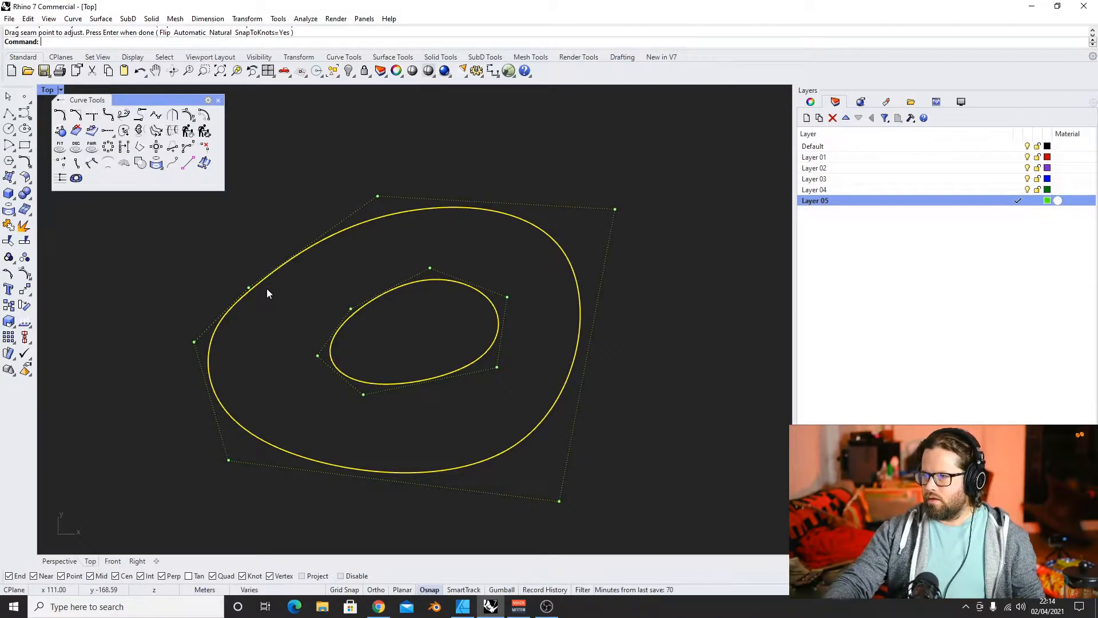
pyautogui.press('Escape')
# Tween one curve between the reshaped inner curve and the outer closed curve, with no match method
pyautogui.click(368, 303)
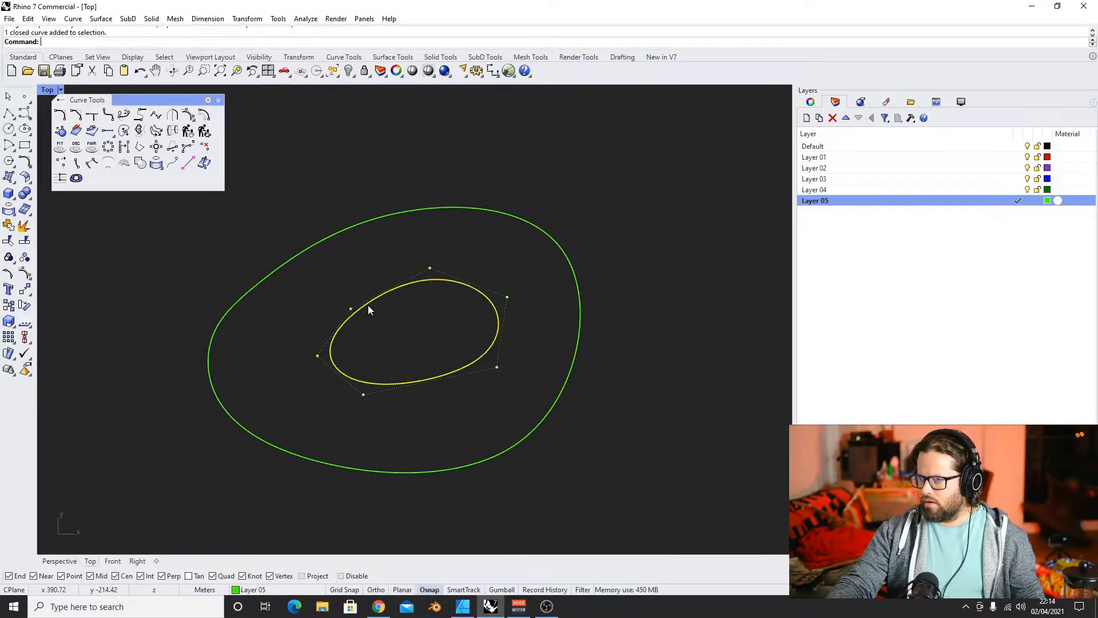
pyautogui.click(287, 260)
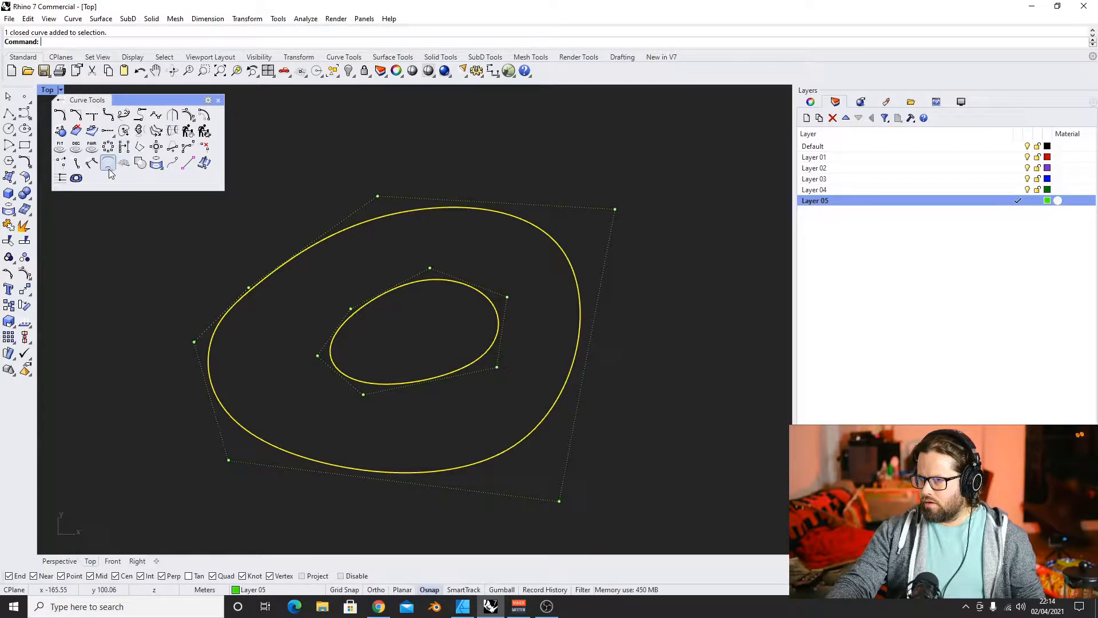
pyautogui.click(140, 162)
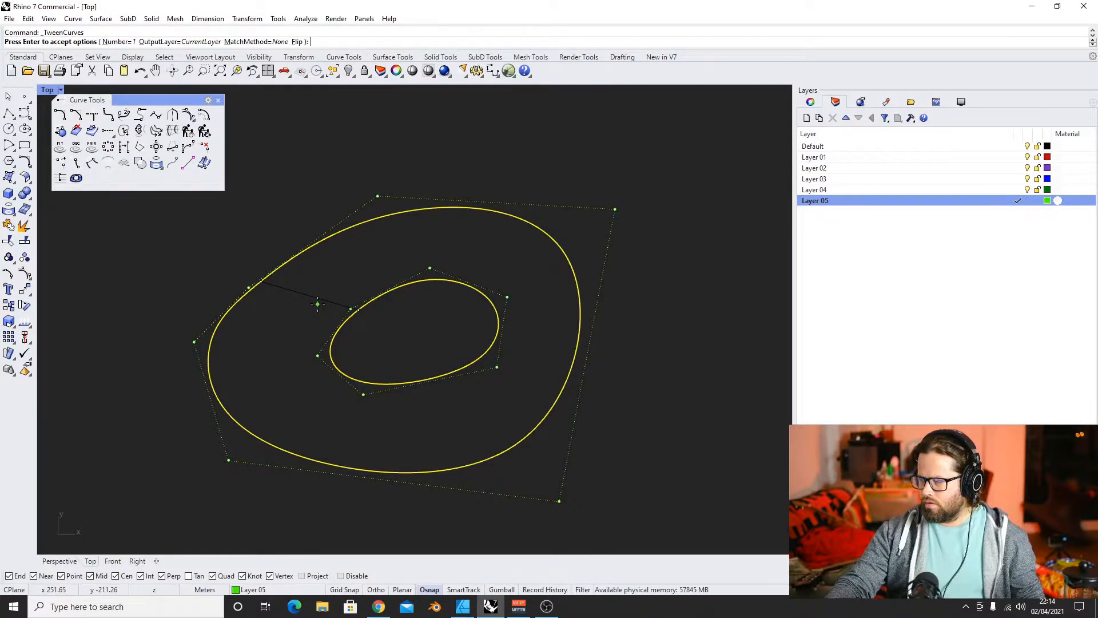
pyautogui.press('Return')
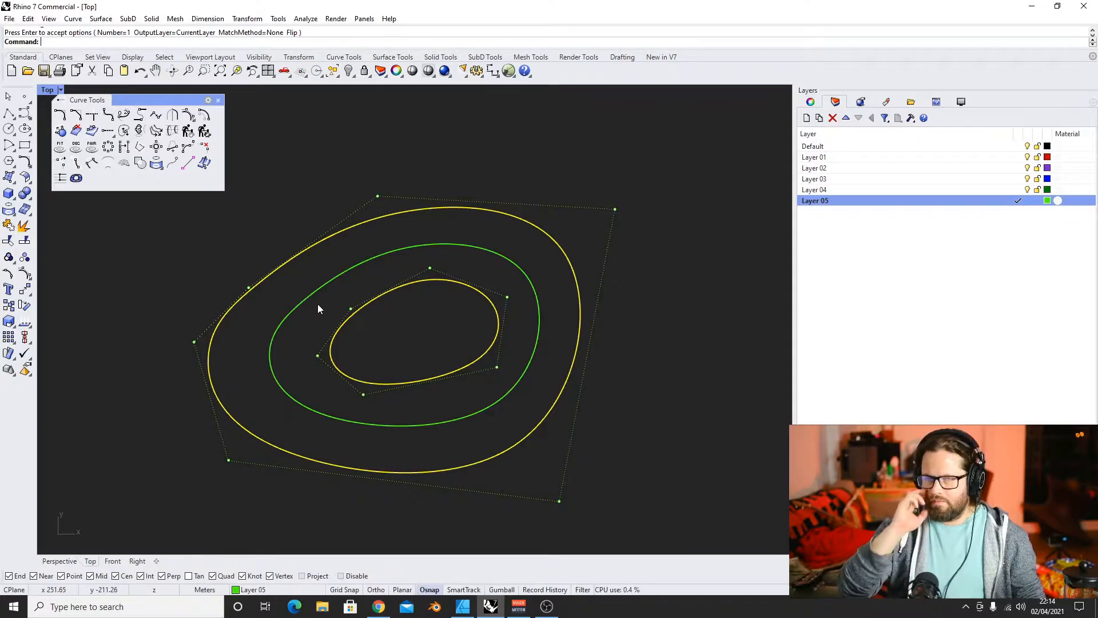
pyautogui.press('Escape')
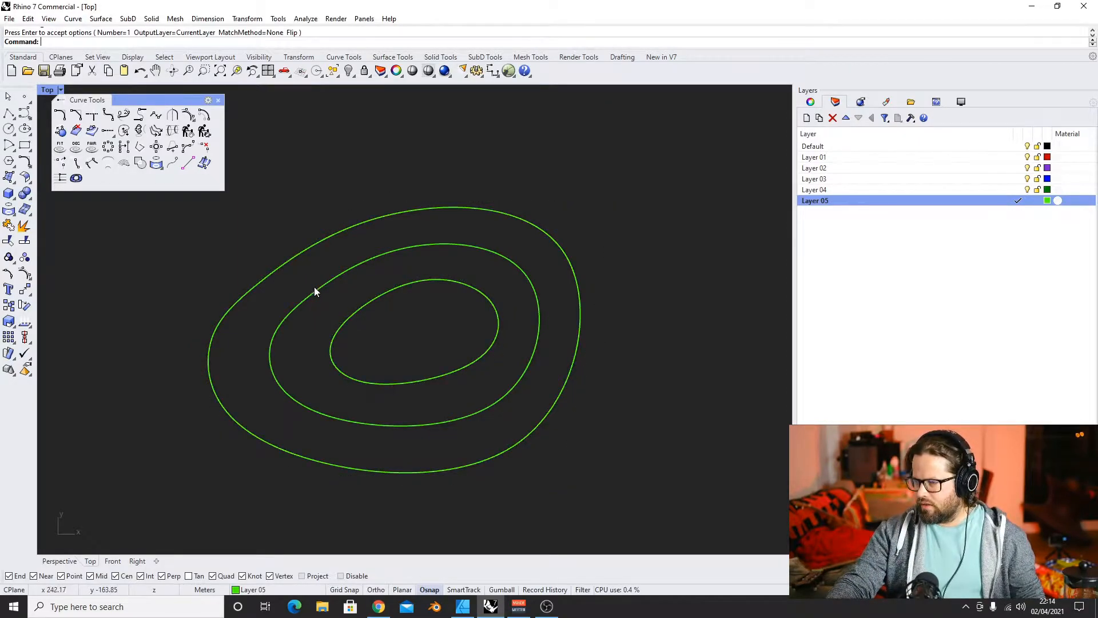
# Select the three closed curves individually to compare them, and delete the middle tween curve
pyautogui.click(315, 288)
pyautogui.click(313, 245)
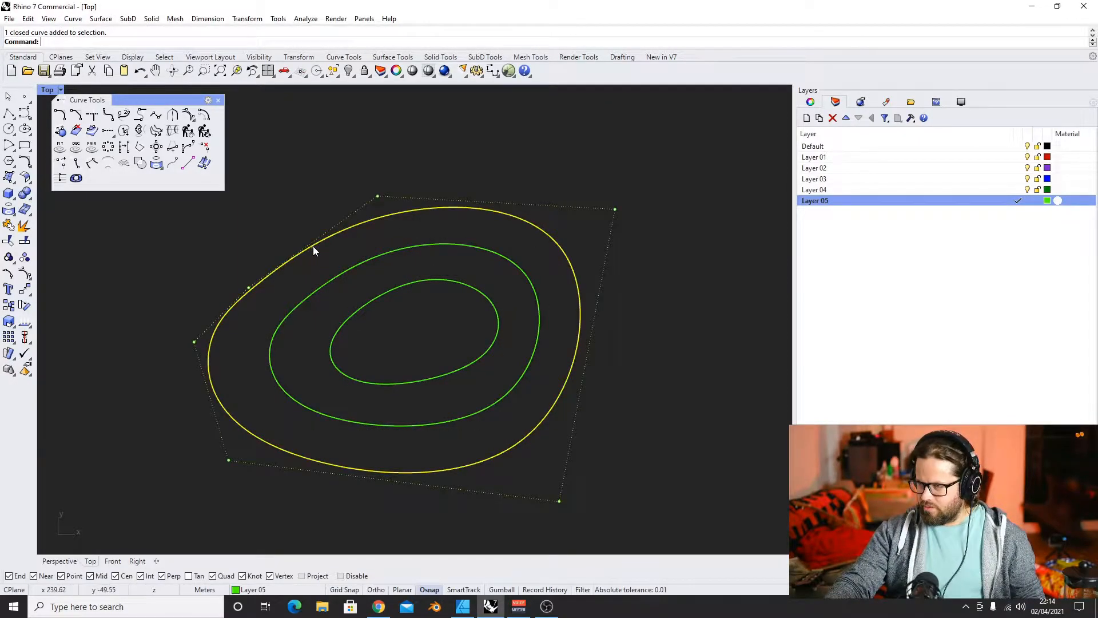
pyautogui.keyDown('shift'); pyautogui.click(359, 308); pyautogui.keyUp('shift')
pyautogui.click(328, 279)
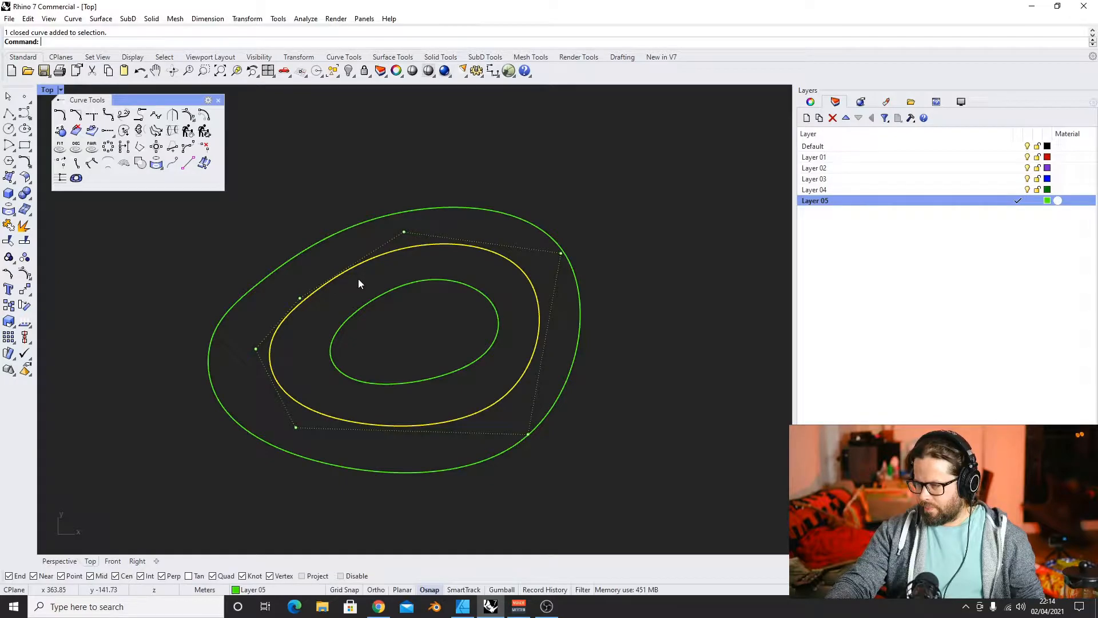
pyautogui.press('Escape')
pyautogui.scroll(-4, 338, 403)
pyautogui.click(343, 335)
pyautogui.click(372, 339)
pyautogui.click(366, 323)
pyautogui.press('Delete')
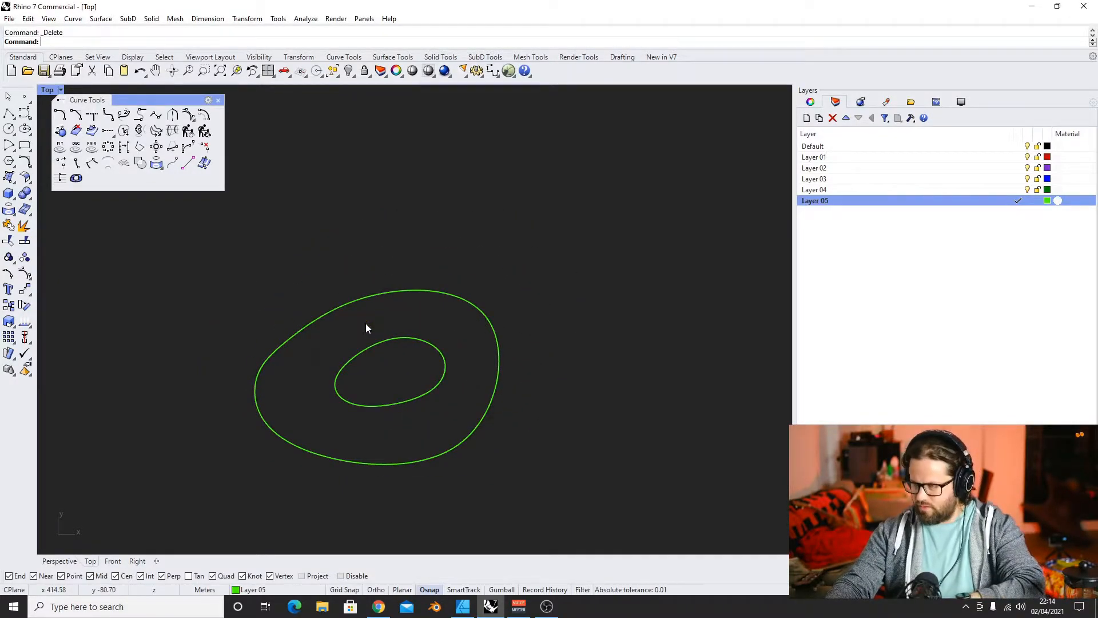
# Tween three curves between the inner and outer closed curves
pyautogui.click(374, 343)
pyautogui.keyDown('shift'); pyautogui.click(348, 300); pyautogui.keyUp('shift')
pyautogui.rightClick(276, 260)
pyautogui.write('n')
pyautogui.press('Return')
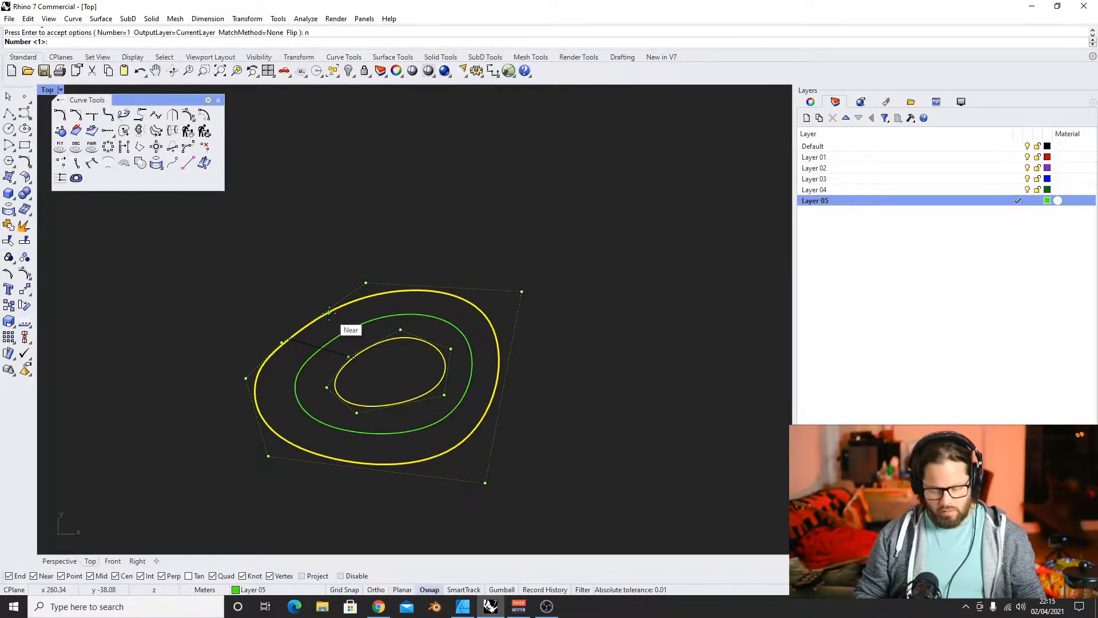
pyautogui.write('3')
pyautogui.press('Return')
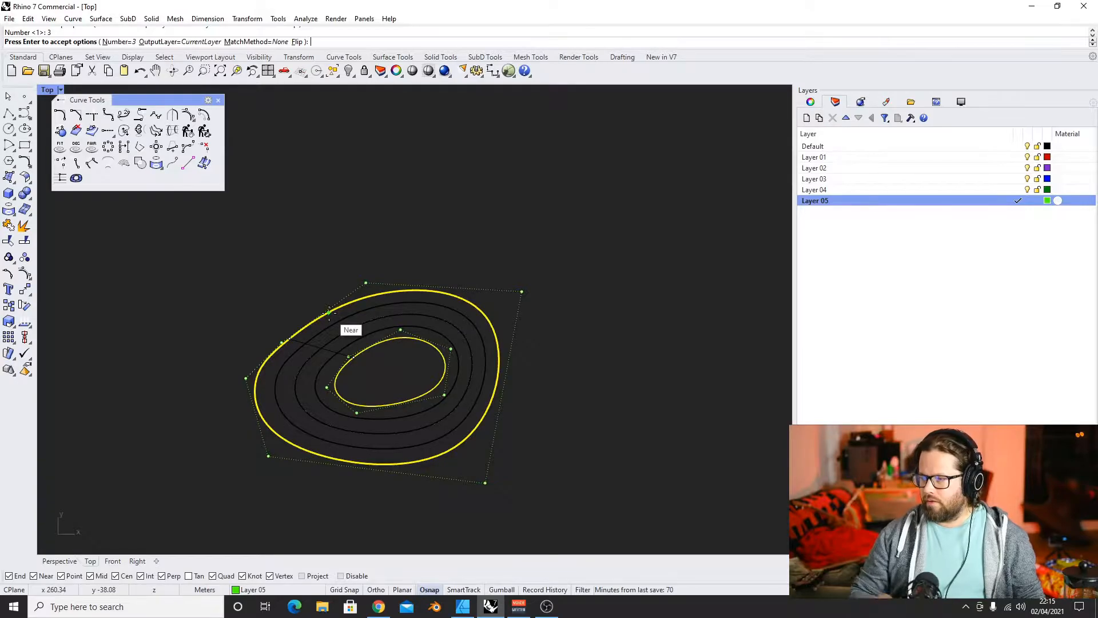
pyautogui.press('Return')
pyautogui.scroll(6, 471, 552)
pyautogui.scroll(-4, 392, 337)
pyautogui.scroll(2, 327, 231)
pyautogui.click(537, 345)
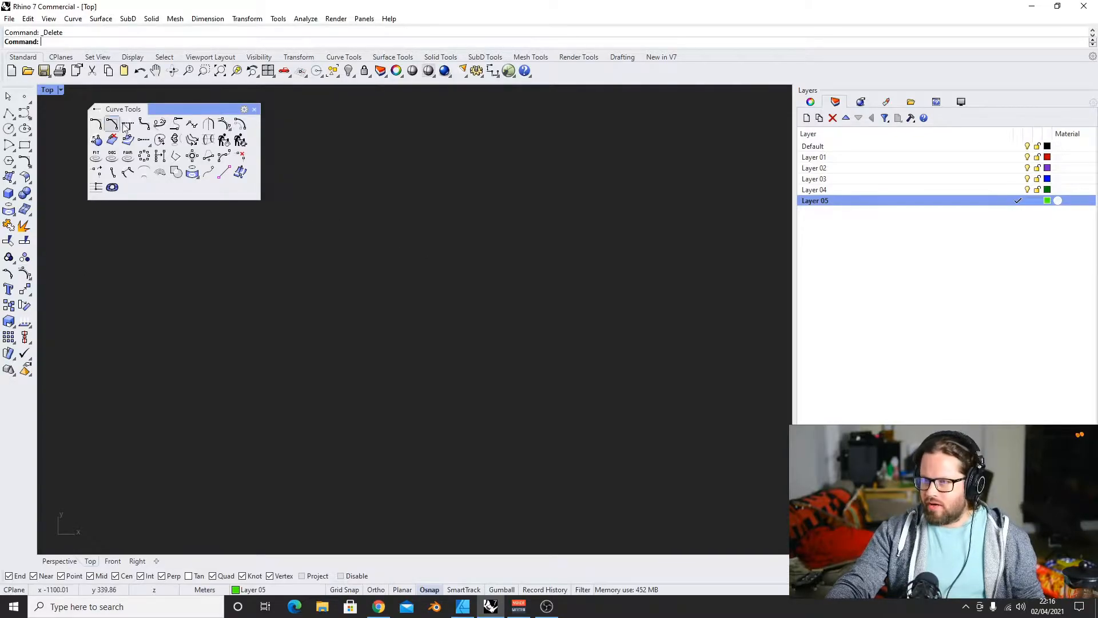
# Draw a closed freeform control-point curve with a concave dip along its lower side in the empty Top view
pyautogui.moveTo(171, 111); pyautogui.dragTo(145, 100)
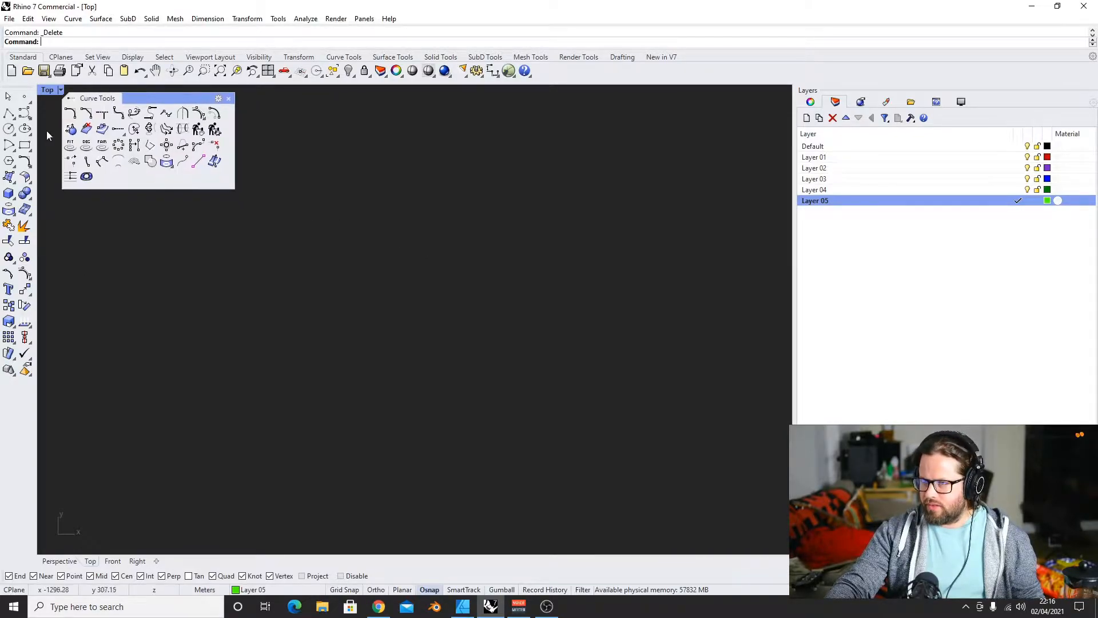
pyautogui.click(25, 113)
pyautogui.click(314, 441)
pyautogui.click(206, 418)
pyautogui.click(234, 292)
pyautogui.click(371, 210)
pyautogui.click(558, 209)
pyautogui.click(638, 249)
pyautogui.click(596, 347)
pyautogui.click(461, 373)
pyautogui.click(377, 401)
pyautogui.click(314, 442)
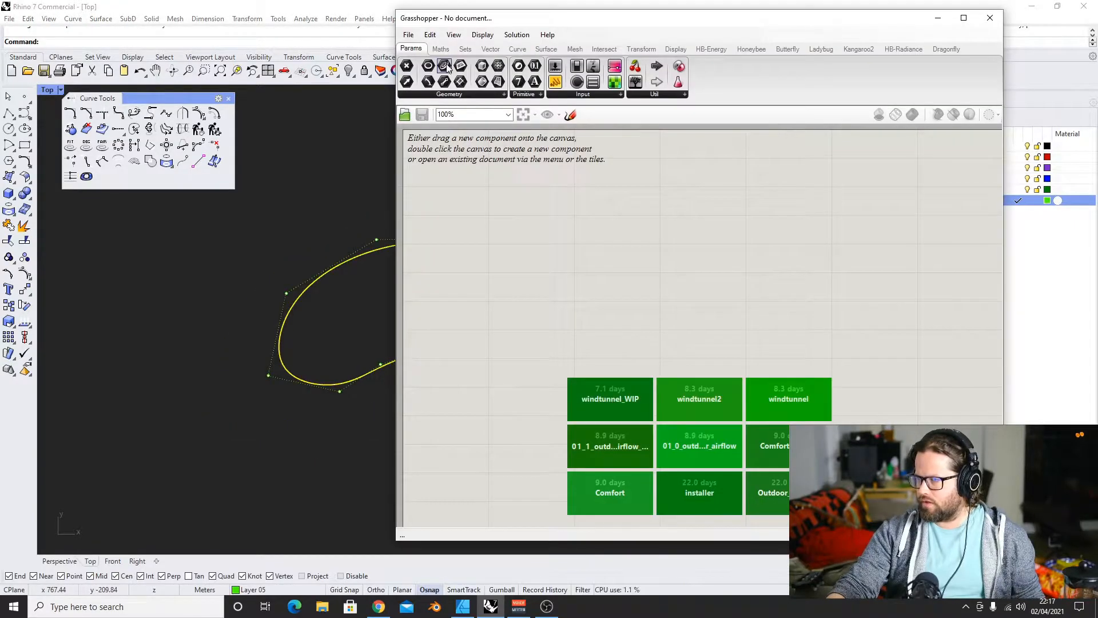
# Add a Curve parameter to the Grasshopper canvas and set the closed freeform curve as its single curve
pyautogui.moveTo(444, 65); pyautogui.dragTo(490, 184)
pyautogui.rightClick(481, 181)
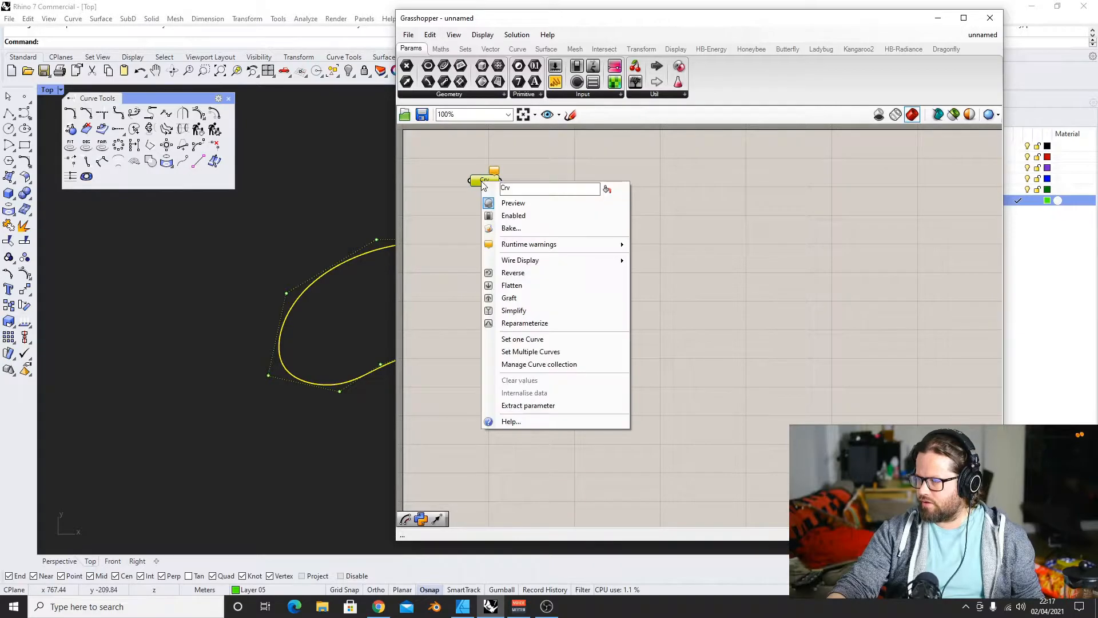
pyautogui.click(526, 339)
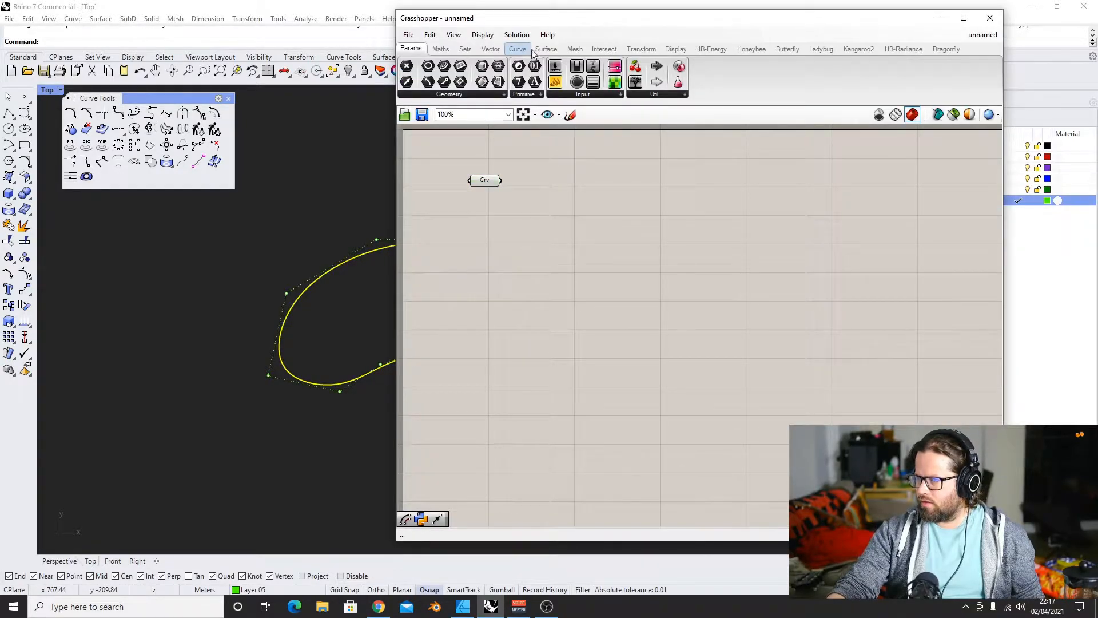
# Add a Seam component and connect the Curve parameter to its C input
pyautogui.doubleClick(567, 246)
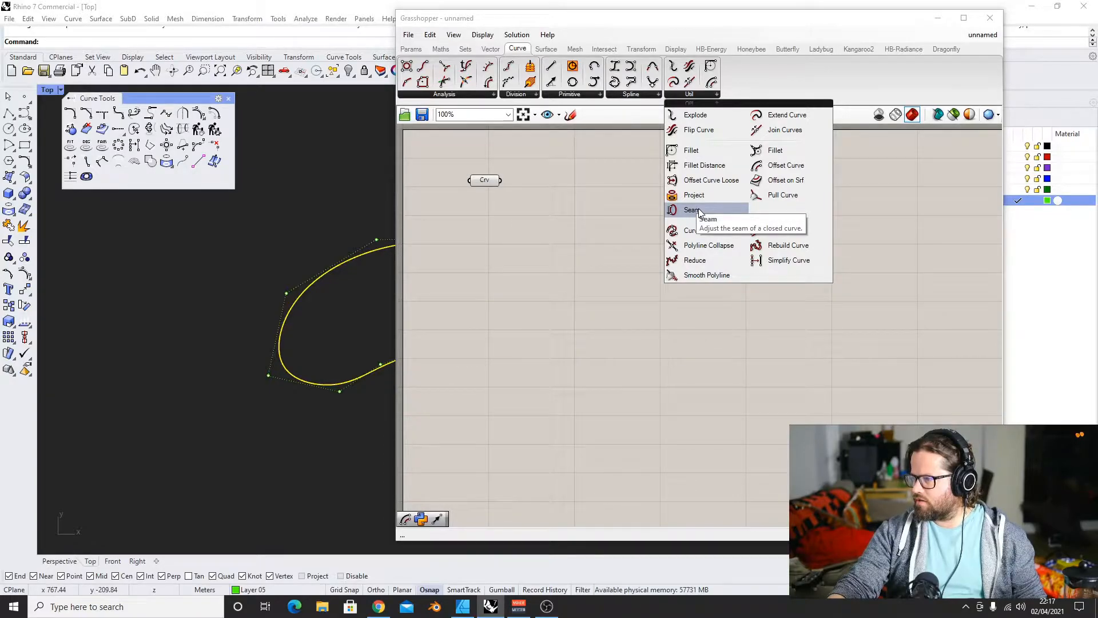
pyautogui.moveTo(693, 212); pyautogui.dragTo(586, 196)
pyautogui.moveTo(501, 180); pyautogui.dragTo(610, 204)
pyautogui.moveTo(484, 180); pyautogui.dragTo(485, 170)
pyautogui.moveTo(397, 274); pyautogui.dragTo(572, 275)
pyautogui.moveTo(485, 283); pyautogui.dragTo(454, 274, button='right')
pyautogui.moveTo(659, 169); pyautogui.dragTo(667, 156)
pyautogui.moveTo(801, 201); pyautogui.dragTo(800, 210)
# Draw a second, smaller closed curve above the existing closed curve in Rhino
pyautogui.keyDown('ctrl'); pyautogui.keyDown('shift'); pyautogui.moveTo(268, 343); pyautogui.dragTo(297, 323, button='right'); pyautogui.keyUp('shift'); pyautogui.keyUp('ctrl')
pyautogui.click(25, 113)
pyautogui.click(367, 240)
pyautogui.click(460, 235)
pyautogui.click(25, 289)
pyautogui.click(314, 333)
pyautogui.click(362, 249)
# Place a point object just outside the lower-right side of the larger closed curve
pyautogui.click(24, 96)
pyautogui.click(391, 376)
pyautogui.keyDown('ctrl'); pyautogui.keyDown('shift'); pyautogui.moveTo(391, 376); pyautogui.dragTo(385, 363, button='right'); pyautogui.keyUp('shift'); pyautogui.keyUp('ctrl')
# Reparameterize the Curve parameter that feeds the Seam component and shift it slightly on the canvas
pyautogui.moveTo(708, 209); pyautogui.dragTo(676, 213, button='right')
pyautogui.scroll(1, 676, 213)
pyautogui.click(637, 154)
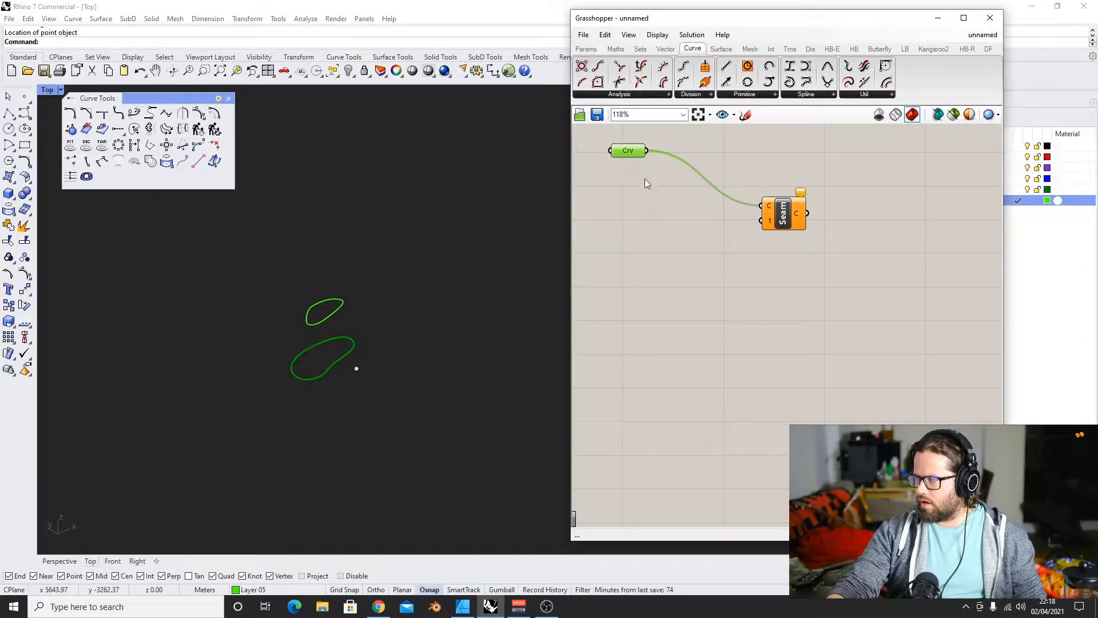
pyautogui.rightClick(632, 150)
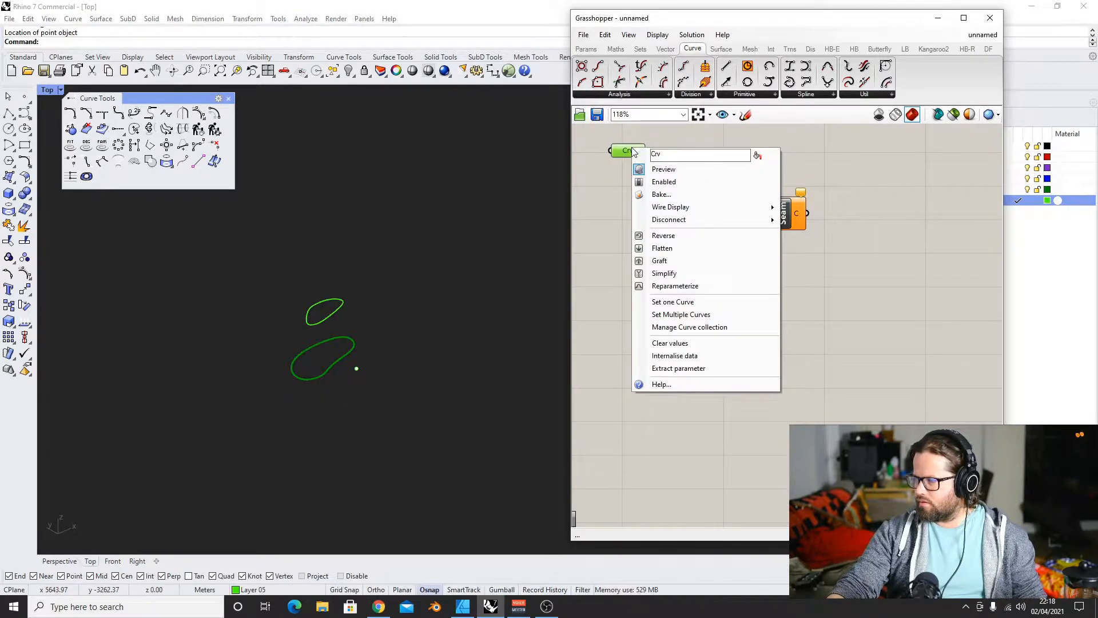
pyautogui.click(681, 286)
pyautogui.moveTo(626, 161); pyautogui.dragTo(644, 165)
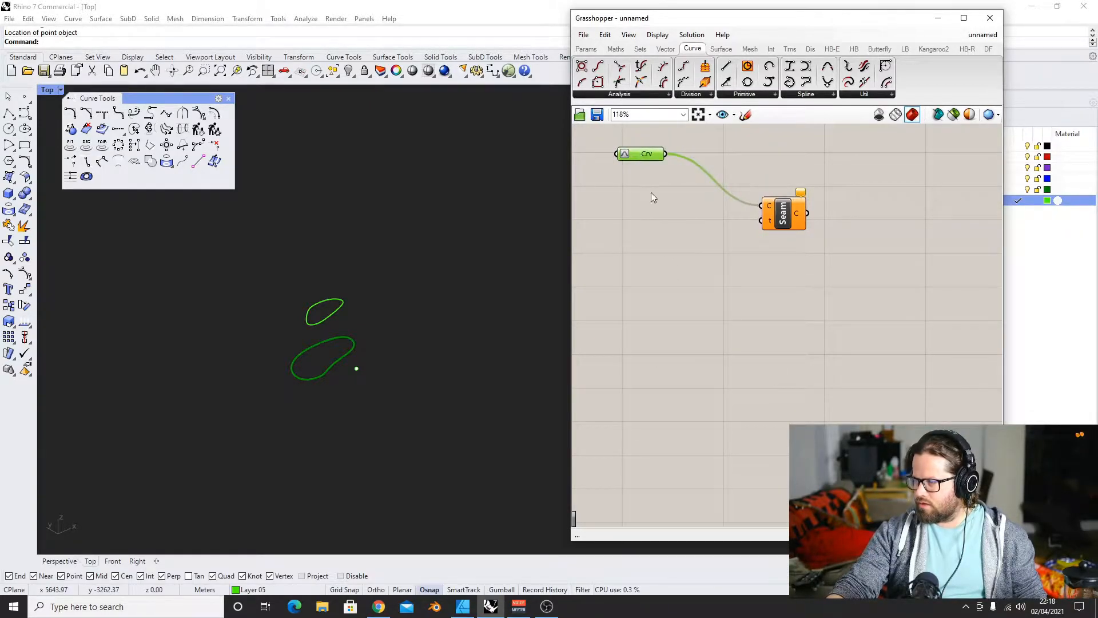
# Hide the larger closed curve in Rhino and move the Curve parameter closer to the Seam component in Grasshopper
pyautogui.scroll(8, 330, 358)
pyautogui.click(394, 329)
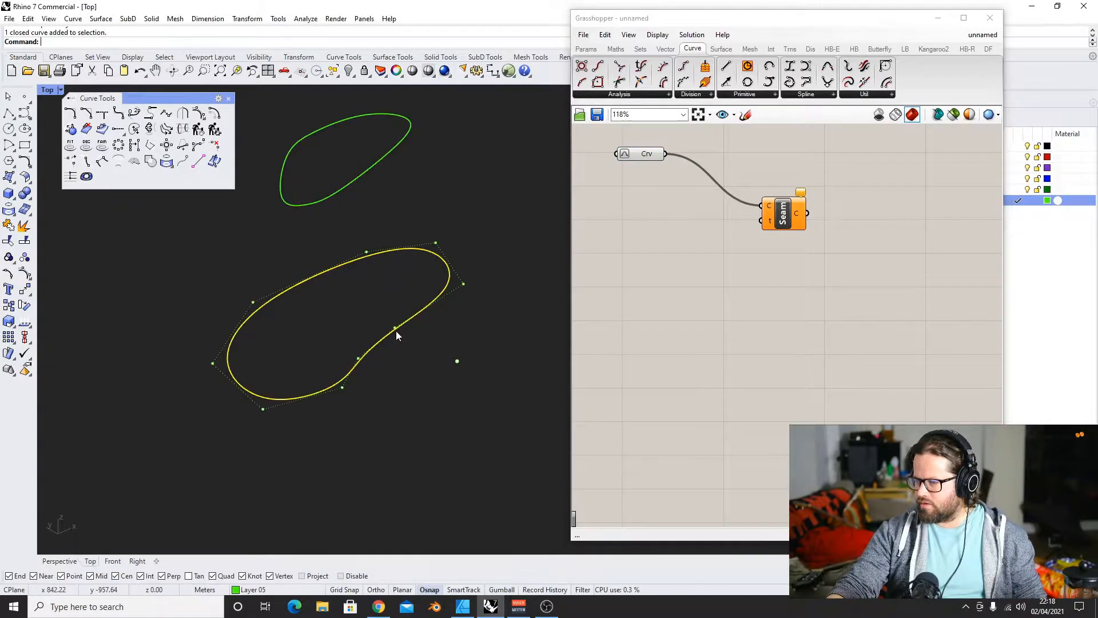
pyautogui.click(348, 71)
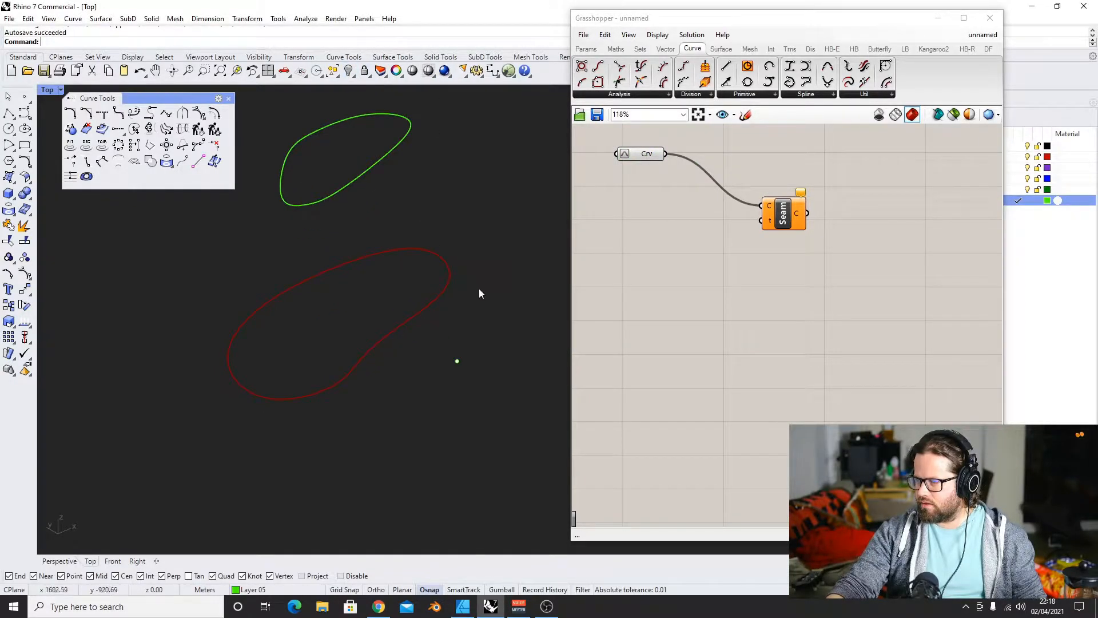
pyautogui.scroll(1, 441, 300)
pyautogui.moveTo(643, 151); pyautogui.dragTo(679, 171)
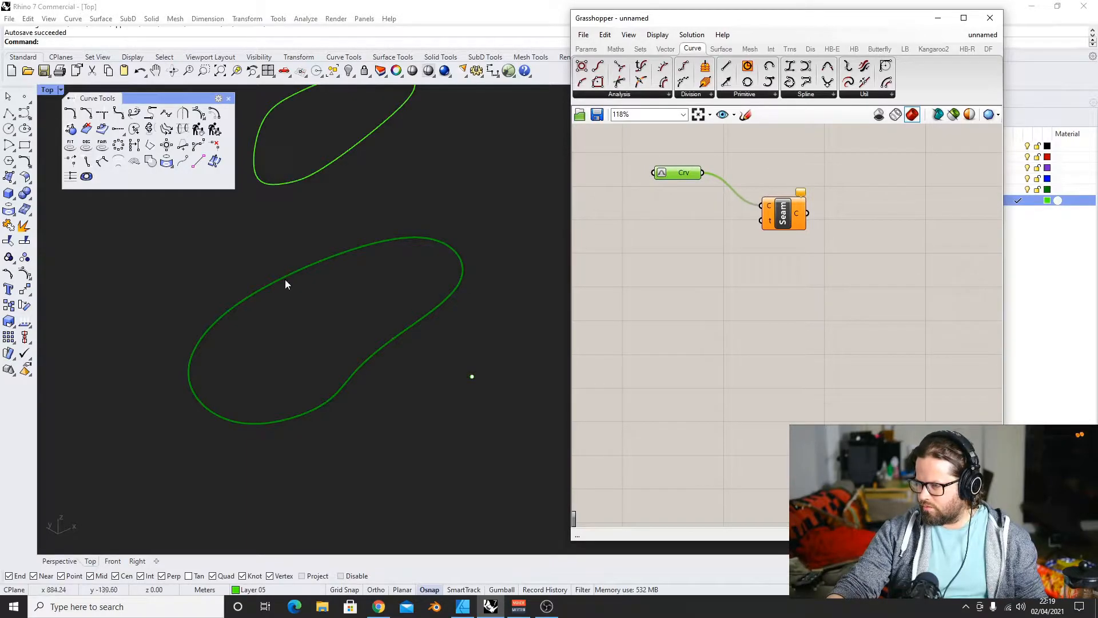
# Add a number slider, connect it to the t input of the Seam component and set it to 0.522
pyautogui.click(769, 225)
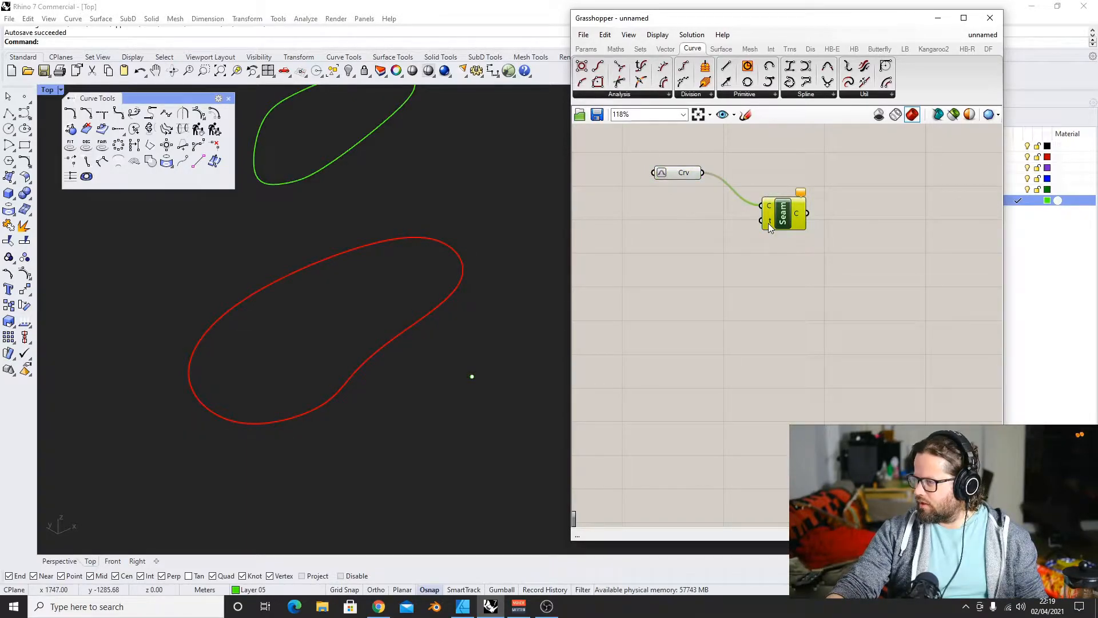
pyautogui.click(585, 49)
pyautogui.moveTo(730, 65); pyautogui.dragTo(659, 261)
pyautogui.moveTo(778, 216); pyautogui.dragTo(809, 215)
pyautogui.moveTo(714, 262); pyautogui.dragTo(791, 219)
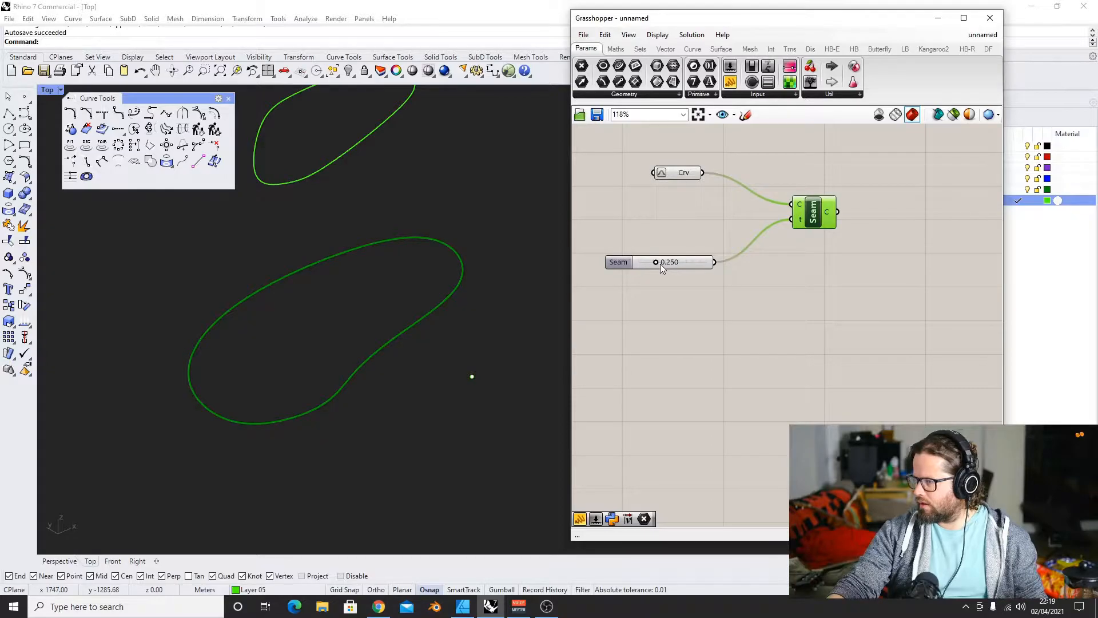
pyautogui.moveTo(660, 263); pyautogui.dragTo(678, 264)
pyautogui.click(839, 284)
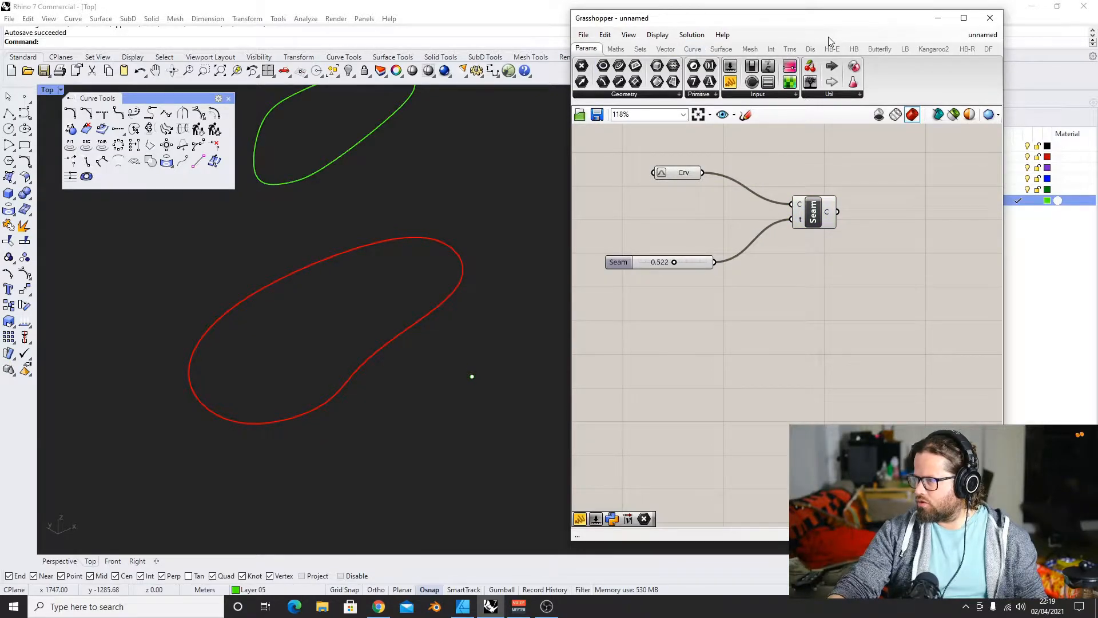
# Add an End Points component after the Seam component and feed it the Seam curve output
pyautogui.click(692, 50)
pyautogui.click(629, 94)
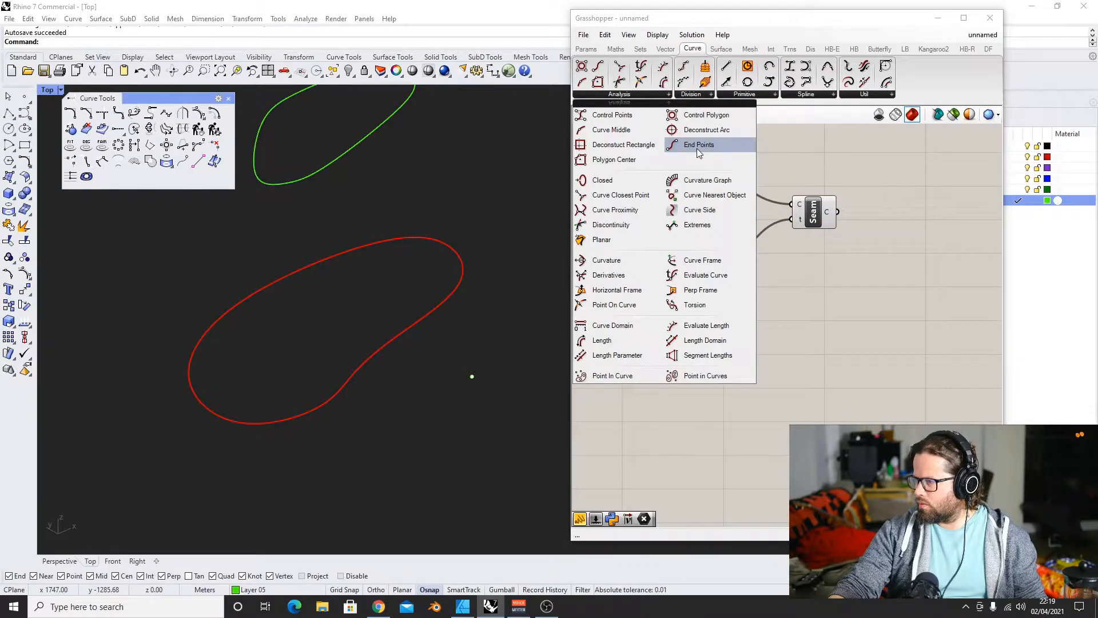
pyautogui.moveTo(696, 148); pyautogui.dragTo(872, 283)
pyautogui.moveTo(838, 213); pyautogui.dragTo(901, 204)
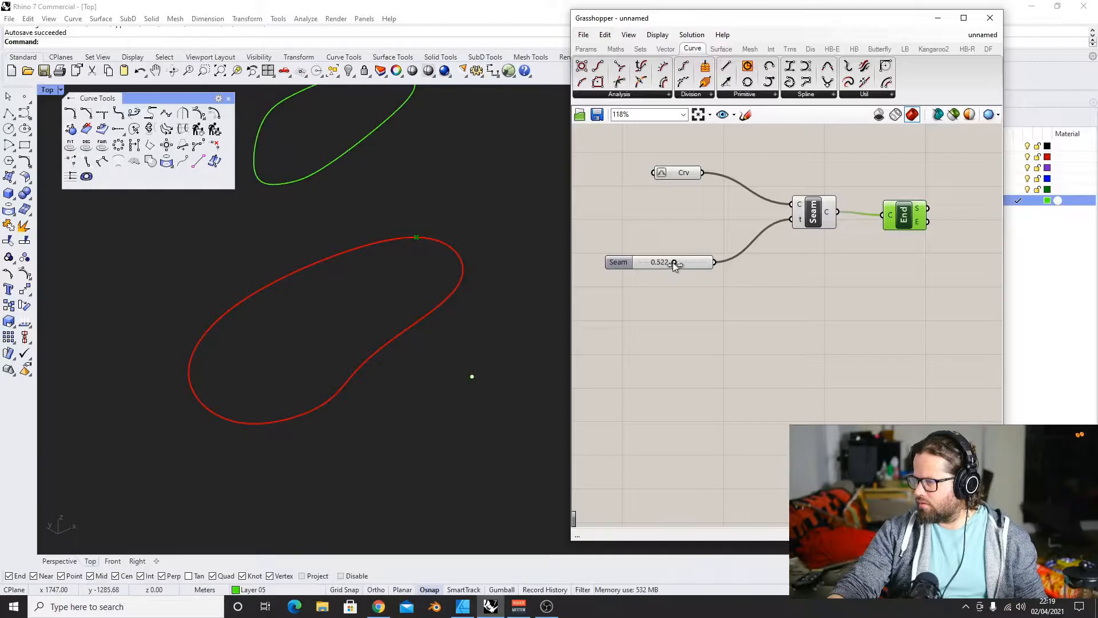
# Set the seam slider to 0.837 and arrange it level with the t input of the Seam component
pyautogui.moveTo(673, 263)
pyautogui.mouseDown()
pyautogui.moveTo(693, 255)
pyautogui.moveTo(652, 261)
pyautogui.moveTo(694, 261)
pyautogui.mouseUp()
pyautogui.moveTo(808, 217); pyautogui.dragTo(797, 232)
pyautogui.moveTo(648, 262); pyautogui.dragTo(675, 227)
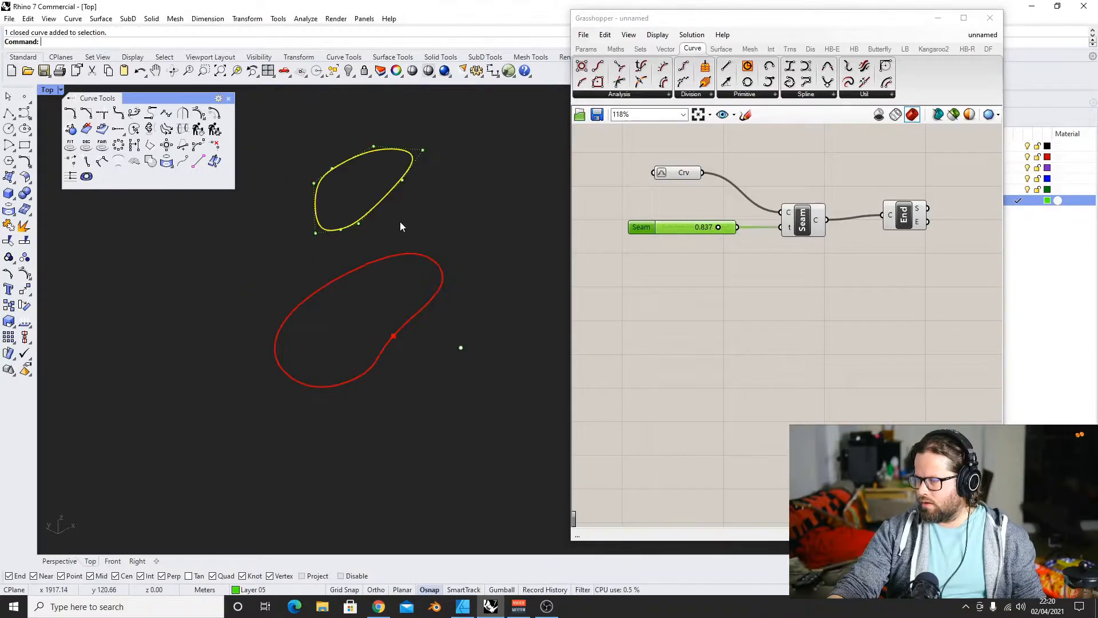
# Unhide the larger closed curve and assign both closed curves to the Curve parameter as multiple curves
pyautogui.click(419, 199)
pyautogui.click(382, 198)
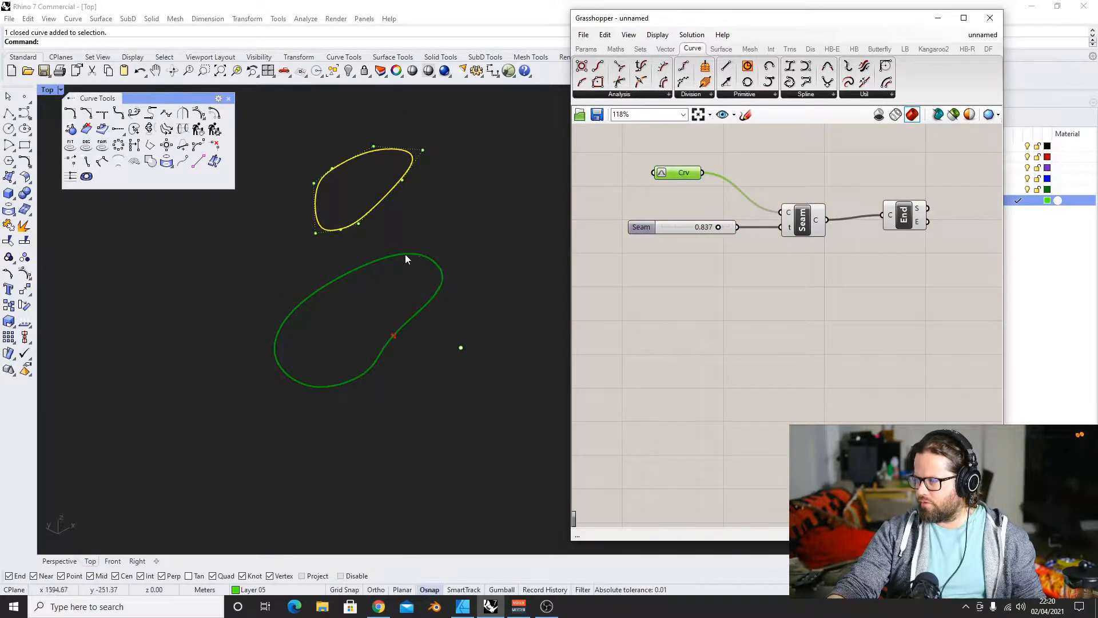
pyautogui.click(348, 70)
pyautogui.click(370, 103)
pyautogui.click(371, 99)
pyautogui.click(403, 180)
pyautogui.keyDown('shift'); pyautogui.click(429, 258); pyautogui.keyUp('shift')
pyautogui.rightClick(680, 174)
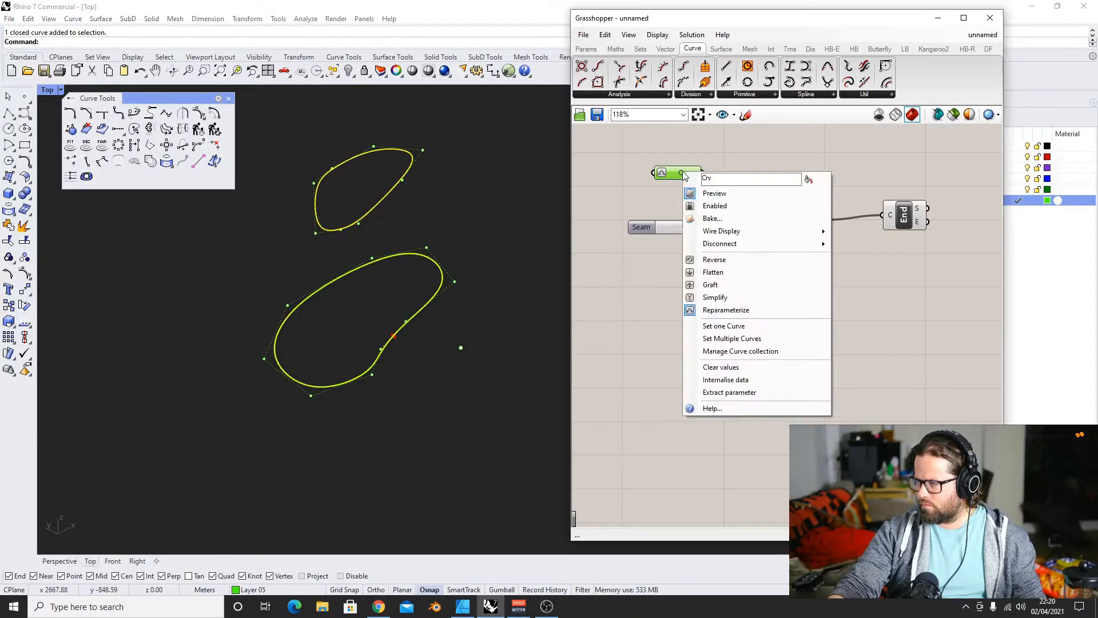
pyautogui.click(738, 339)
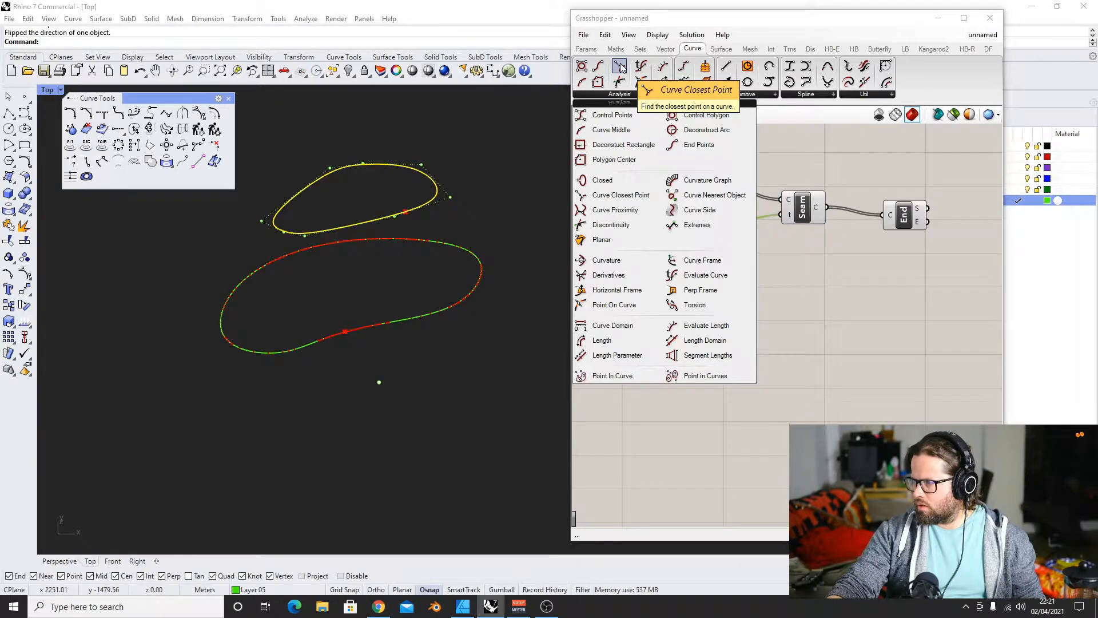
# Add a Curve Closest Point component below the seam slider on the canvas
pyautogui.click(621, 66)
pyautogui.click(672, 338)
pyautogui.moveTo(680, 338); pyautogui.dragTo(708, 276)
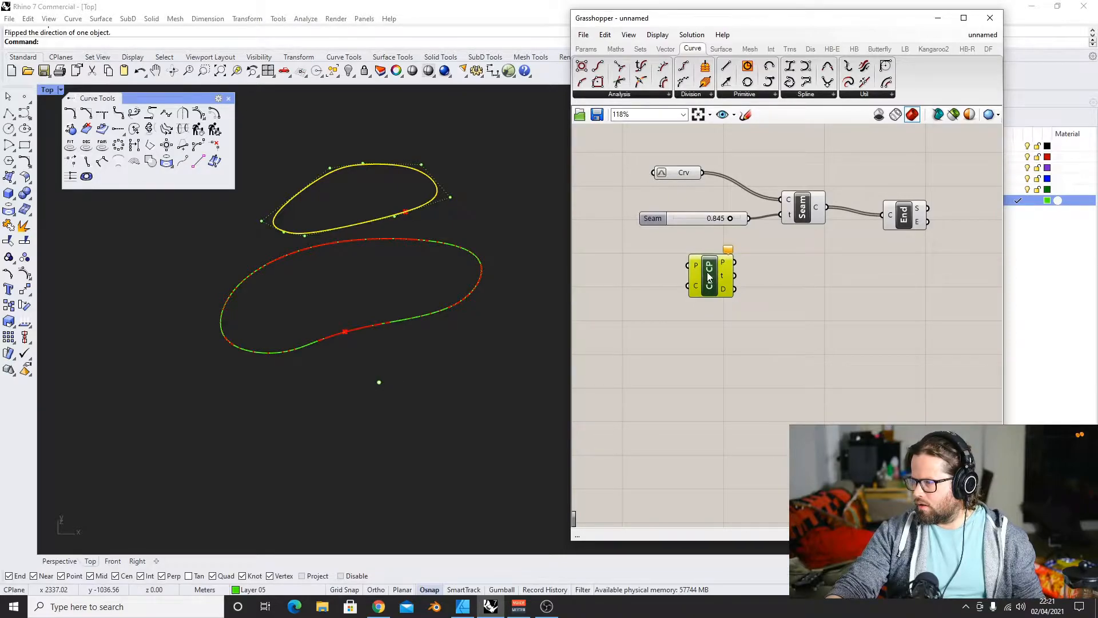
# Reference the Rhino point object beside the curves in the P input of the Curve Closest Point component
pyautogui.click(380, 382)
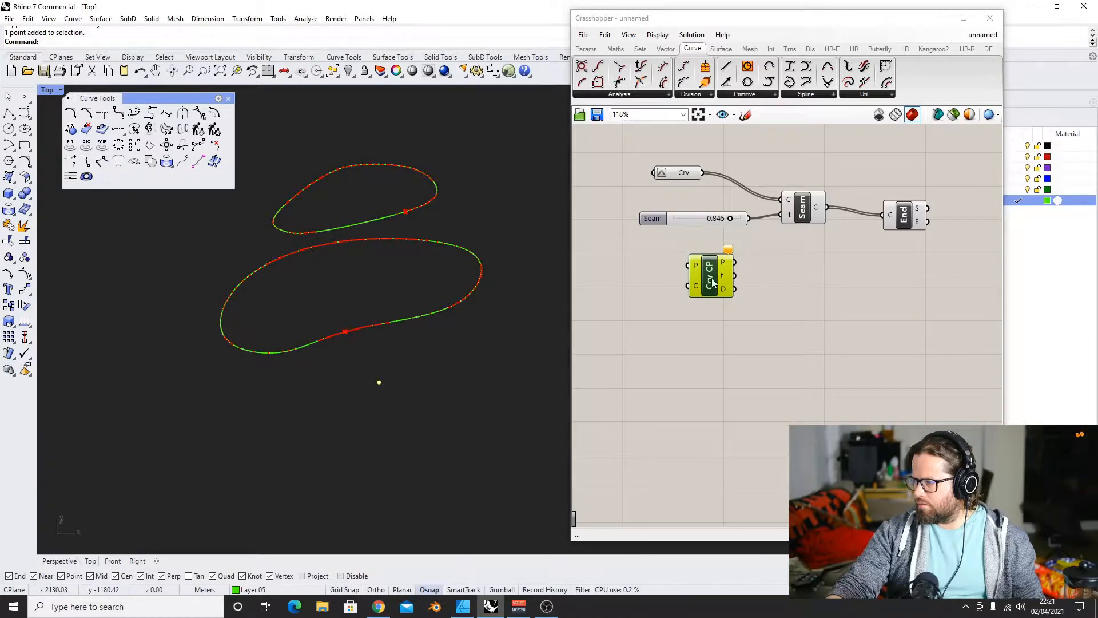
pyautogui.keyDown('ctrl'); pyautogui.keyDown('shift'); pyautogui.moveTo(334, 211); pyautogui.dragTo(417, 181, button='right'); pyautogui.keyUp('shift'); pyautogui.keyUp('ctrl')
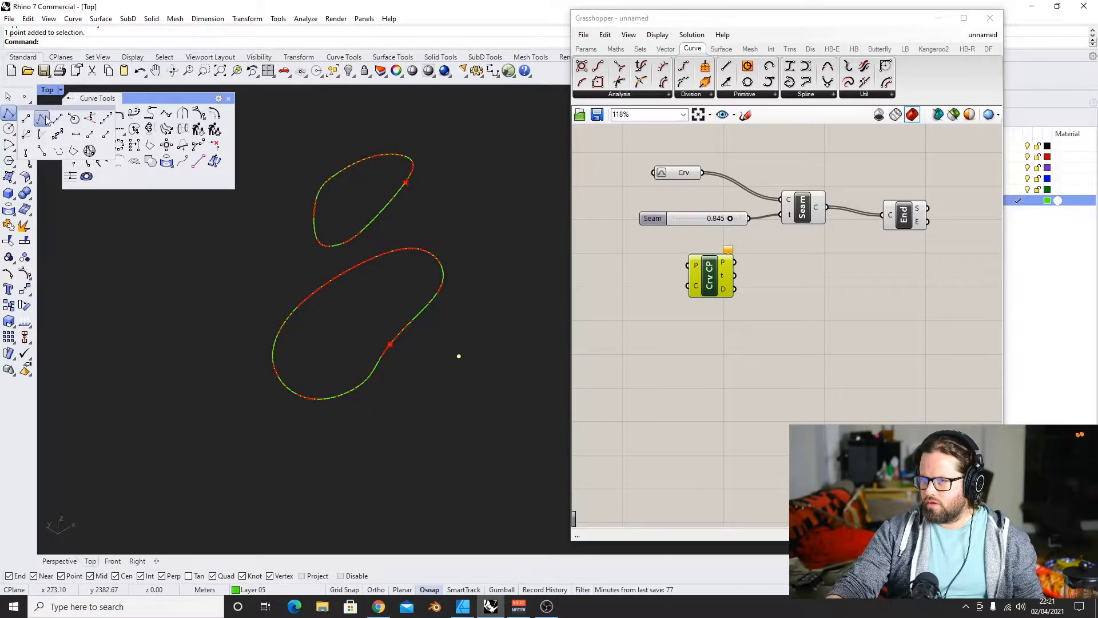
pyautogui.keyDown('ctrl'); pyautogui.keyDown('shift'); pyautogui.moveTo(421, 334); pyautogui.dragTo(426, 284, button='right'); pyautogui.keyUp('shift'); pyautogui.keyUp('ctrl')
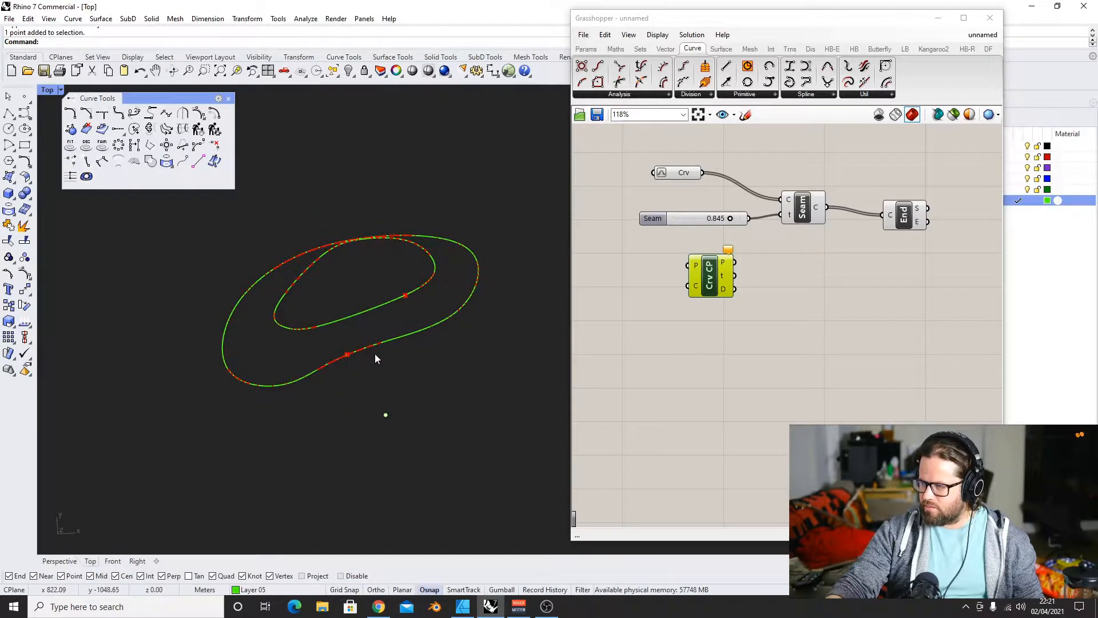
pyautogui.keyDown('ctrl'); pyautogui.keyDown('shift'); pyautogui.moveTo(375, 353); pyautogui.dragTo(365, 358, button='right'); pyautogui.keyUp('shift'); pyautogui.keyUp('ctrl')
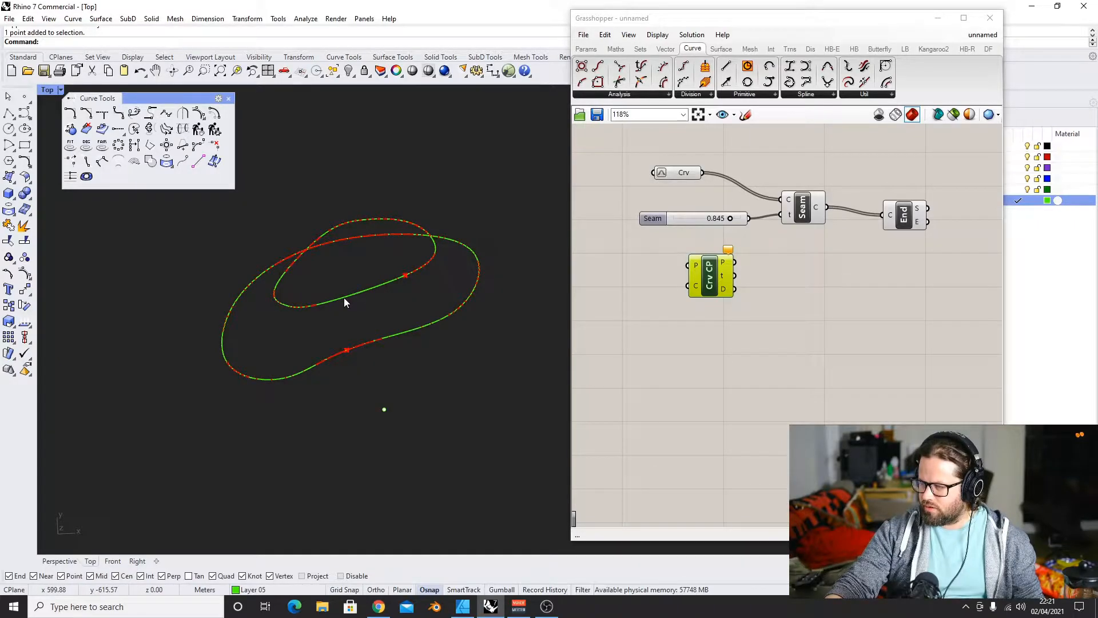
pyautogui.click(707, 273)
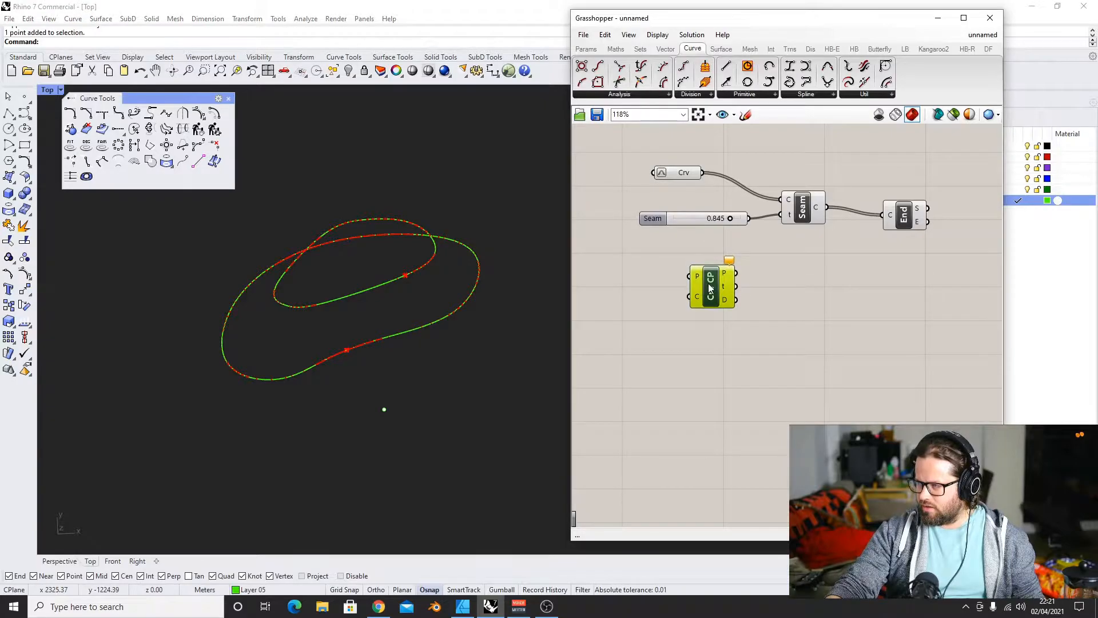
pyautogui.click(384, 408)
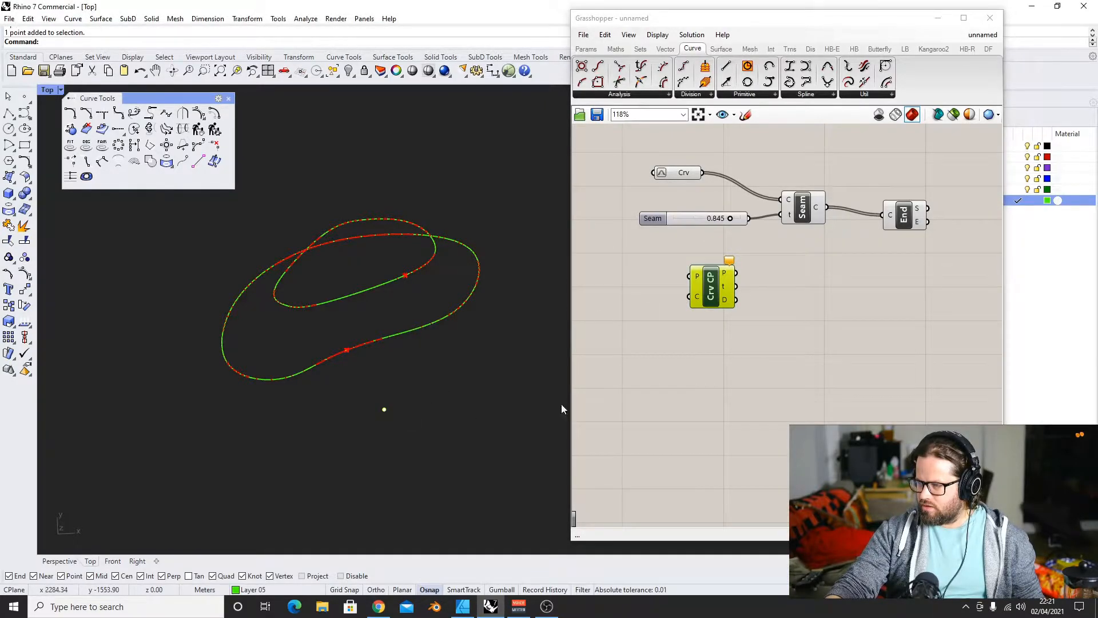
pyautogui.click(714, 290)
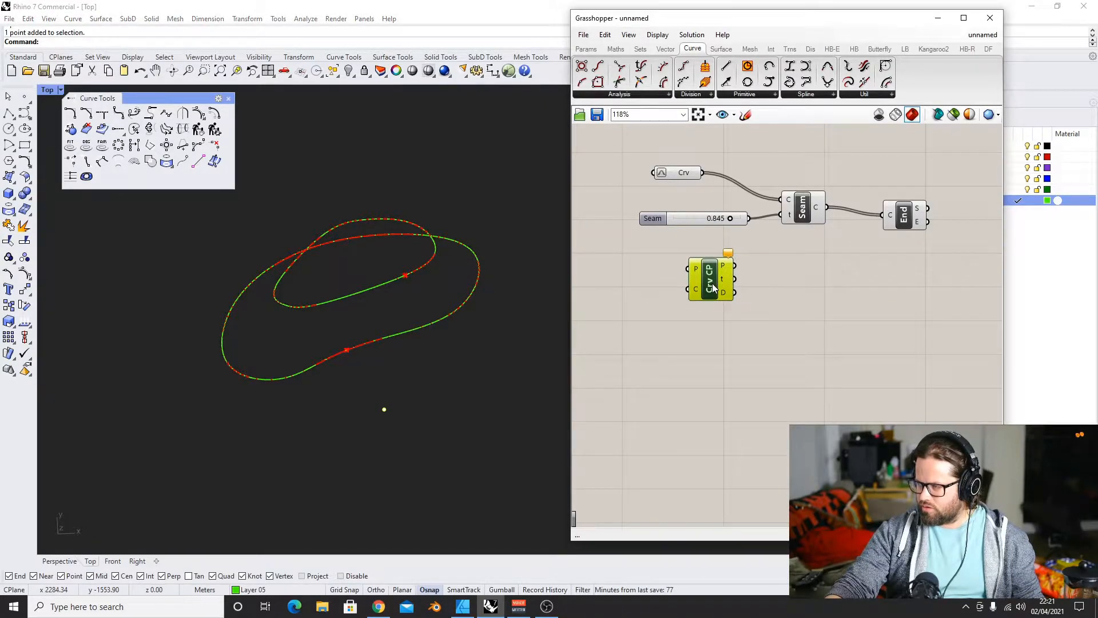
pyautogui.click(738, 306)
pyautogui.rightClick(695, 268)
pyautogui.click(9, 113)
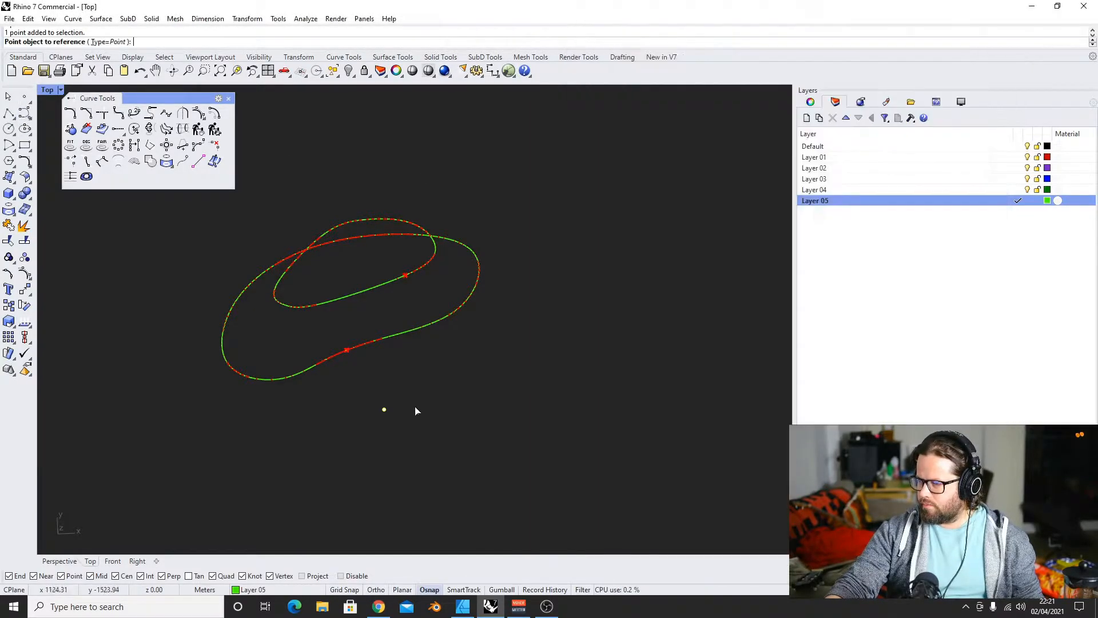
pyautogui.click(384, 410)
# Connect the Curve parameter to the C input of the Curve Closest Point component
pyautogui.click(677, 336)
pyautogui.rightClick(693, 298)
pyautogui.click(677, 292)
pyautogui.rightClick(694, 301)
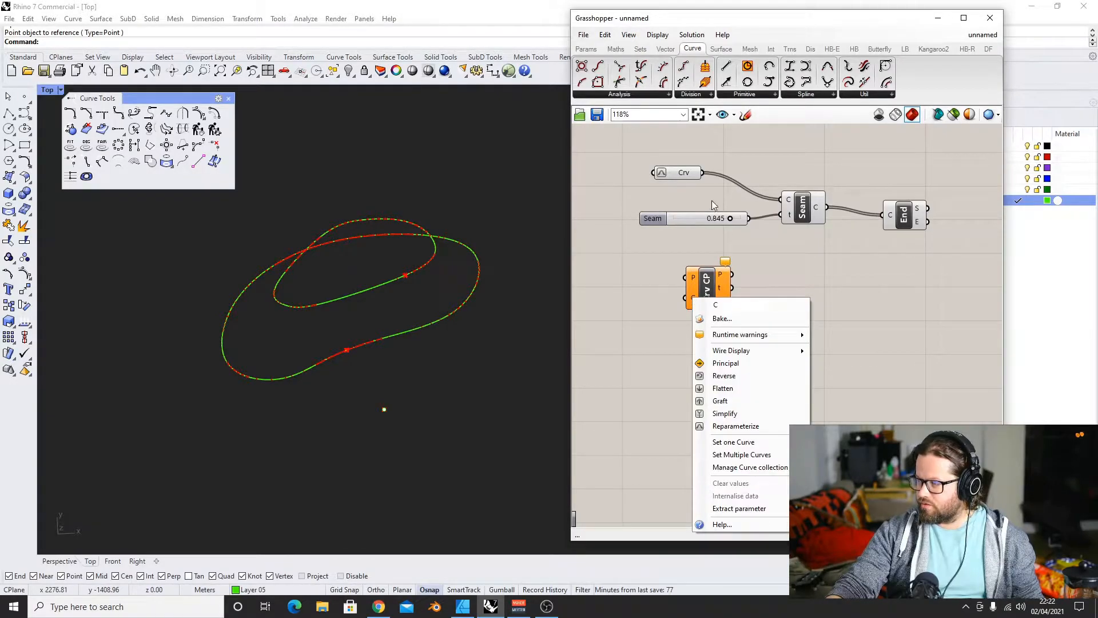
pyautogui.moveTo(703, 173); pyautogui.dragTo(684, 299)
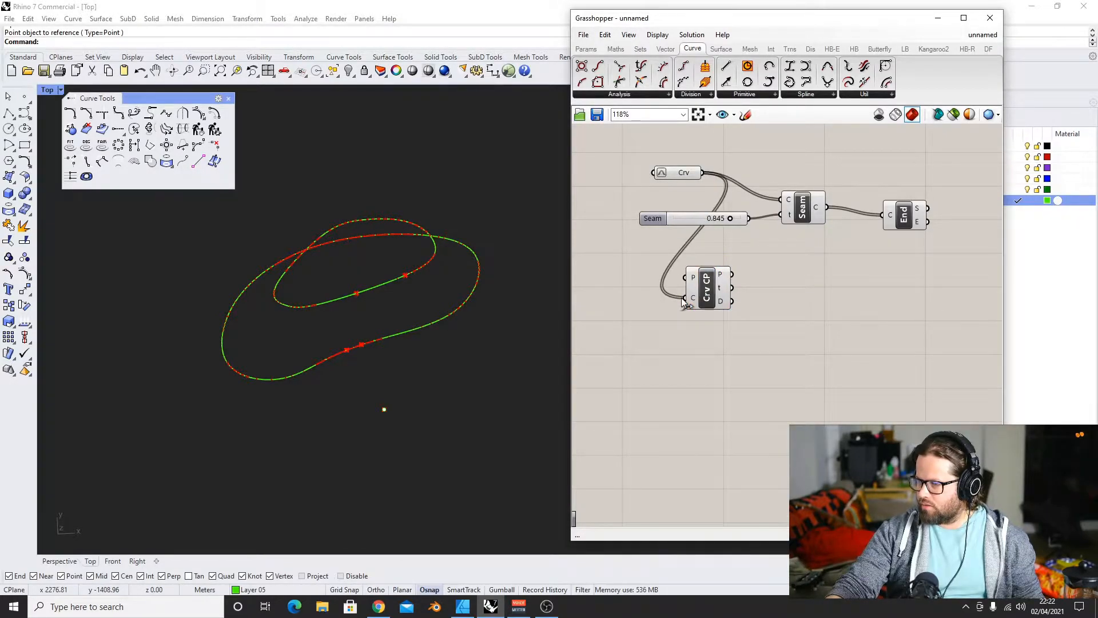
# Replace the slider on the Seam t input with the t output of Curve Closest Point and delete the slider
pyautogui.keyDown('ctrl'); pyautogui.keyDown('shift'); pyautogui.moveTo(423, 340); pyautogui.dragTo(436, 259, button='right'); pyautogui.keyUp('shift'); pyautogui.keyUp('ctrl')
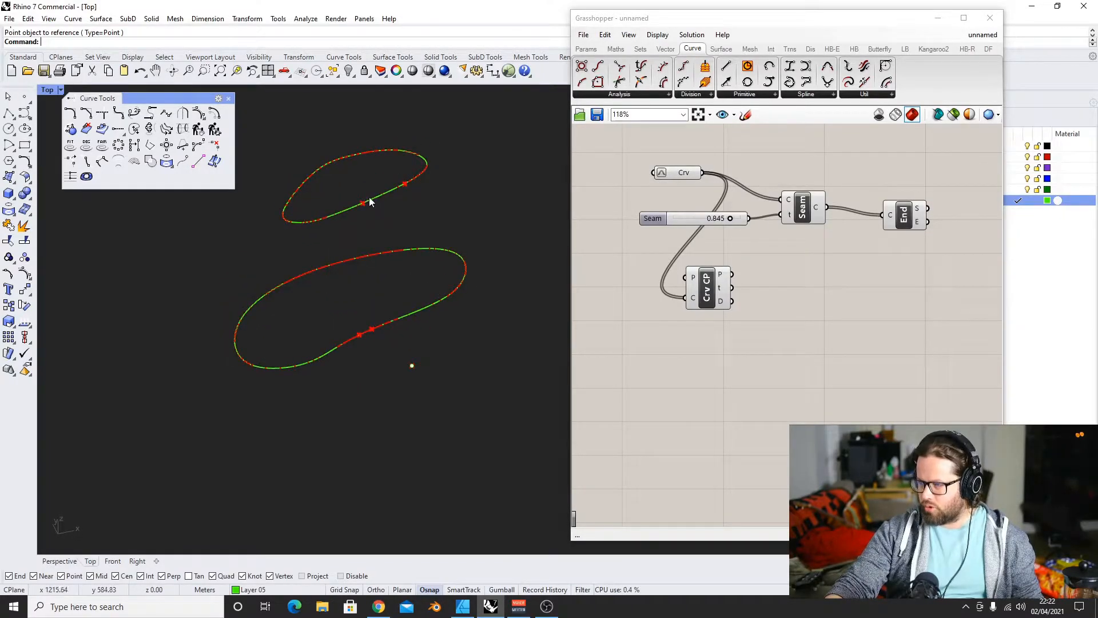
pyautogui.keyDown('ctrl'); pyautogui.keyDown('shift'); pyautogui.moveTo(445, 334); pyautogui.dragTo(441, 338, button='right'); pyautogui.keyUp('shift'); pyautogui.keyUp('ctrl')
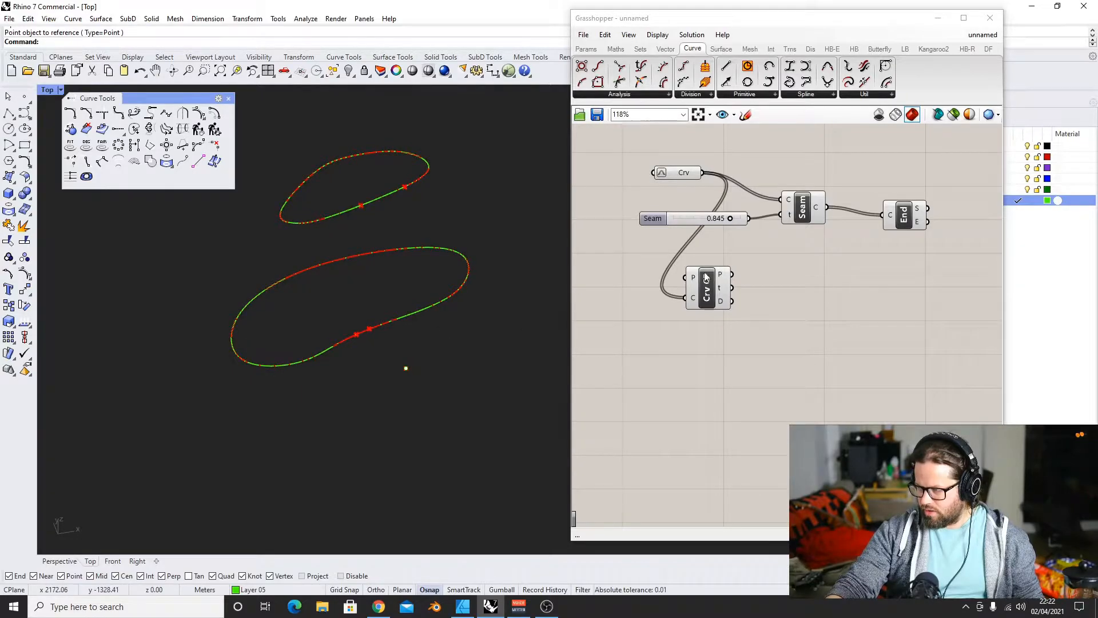
pyautogui.moveTo(721, 290)
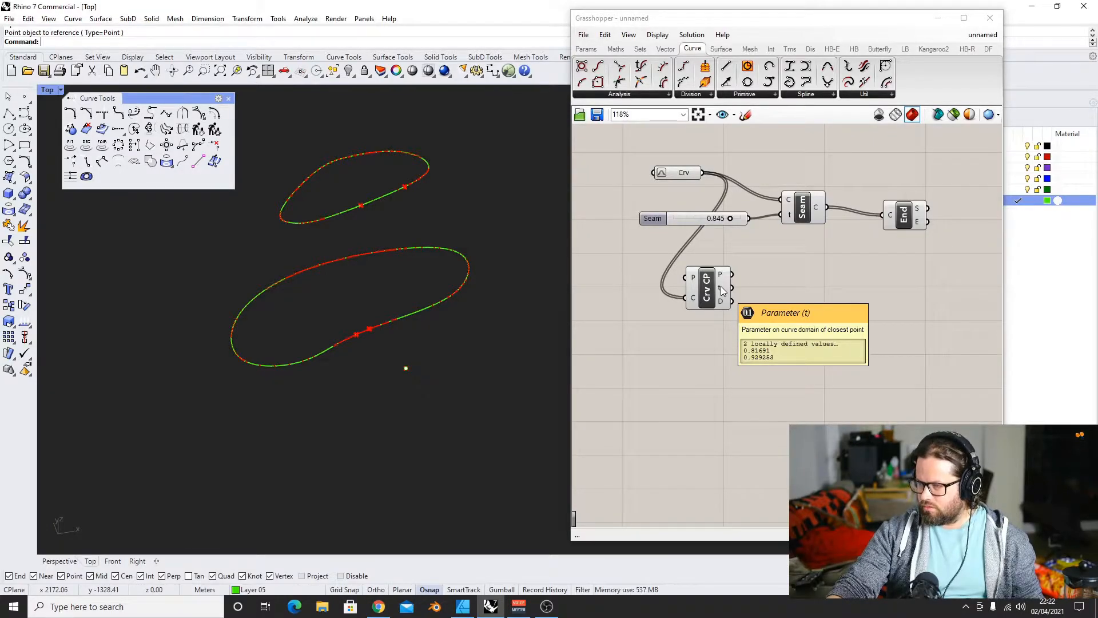
pyautogui.moveTo(694, 220)
pyautogui.mouseDown()
pyautogui.moveTo(650, 245)
pyautogui.moveTo(656, 231)
pyautogui.moveTo(641, 231)
pyautogui.moveTo(712, 228)
pyautogui.mouseUp()
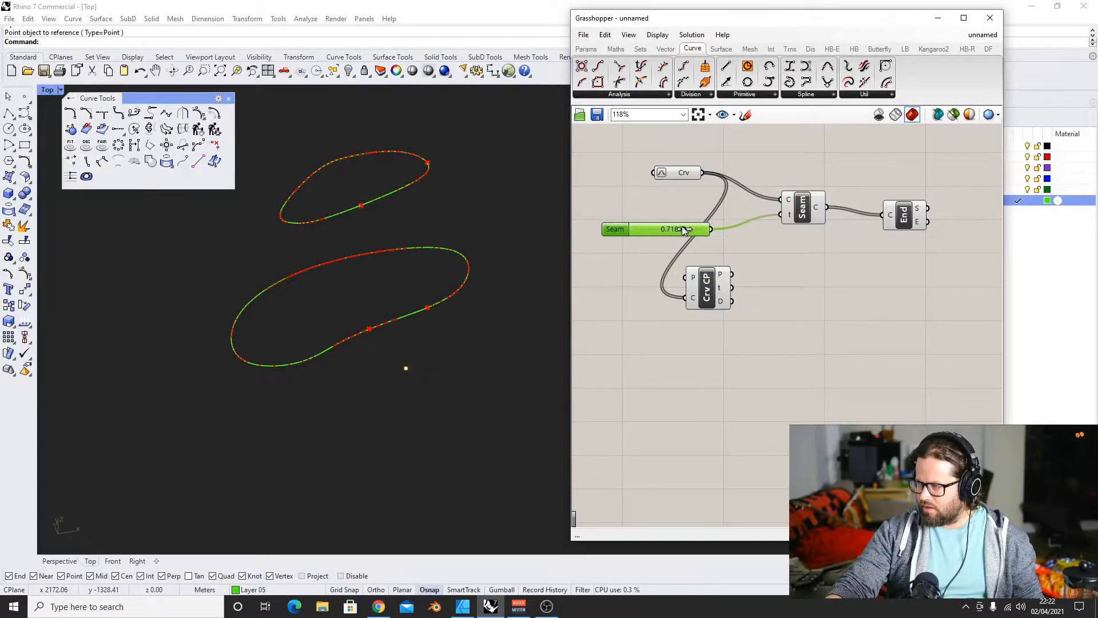
pyautogui.moveTo(743, 280); pyautogui.dragTo(781, 215)
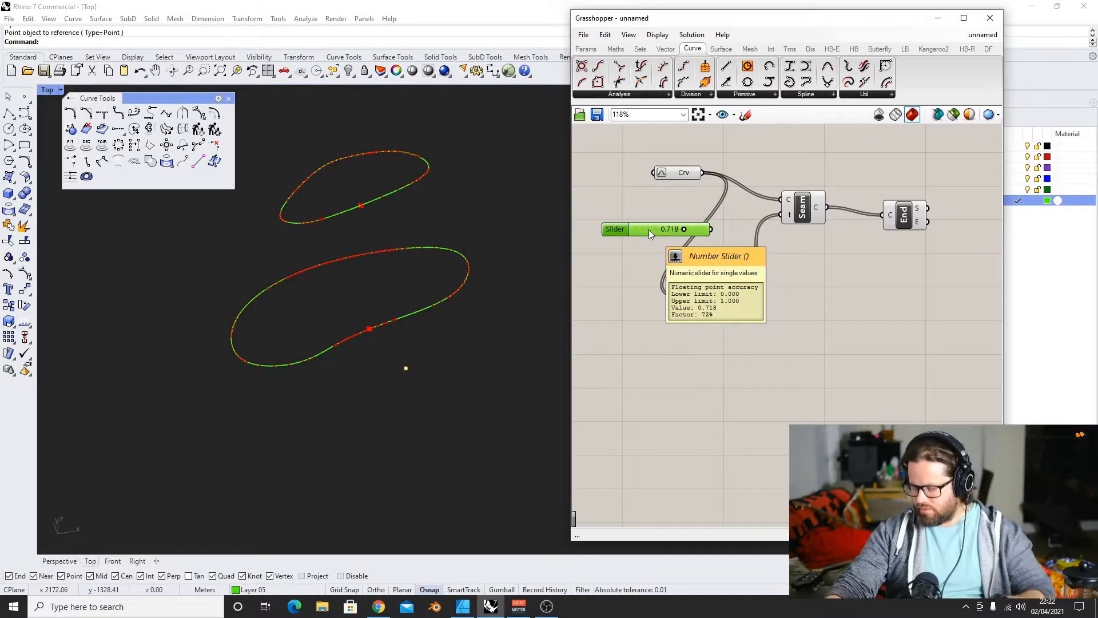
pyautogui.press('Delete')
# With the End Points component selected, move the point object to several places around the two curves to shift their seams
pyautogui.click(714, 289)
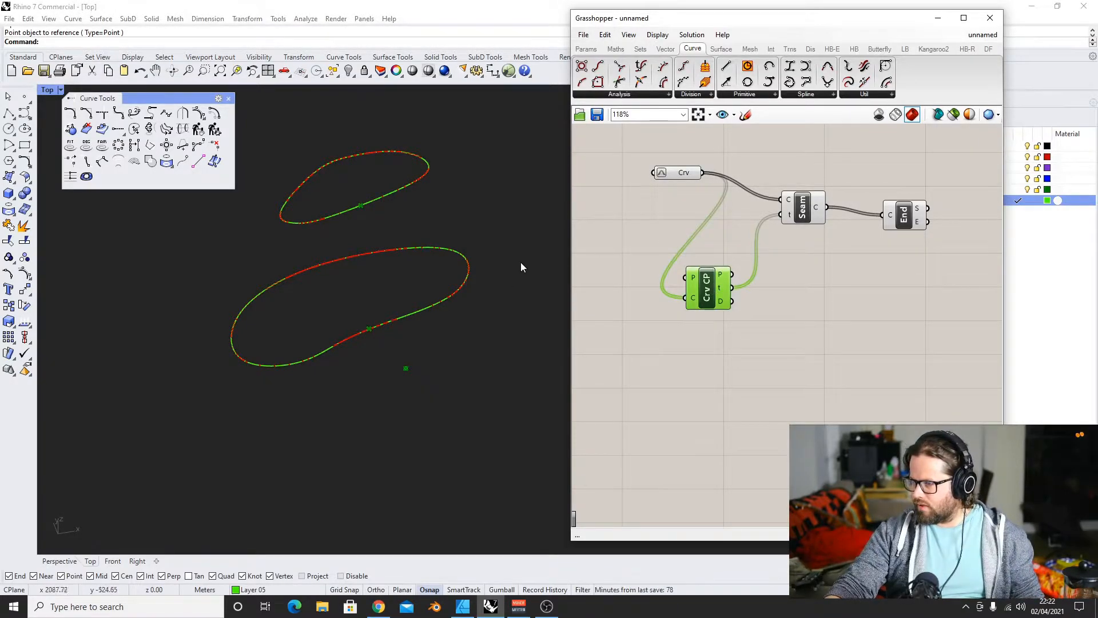
pyautogui.click(809, 207)
pyautogui.click(905, 210)
pyautogui.moveTo(409, 333); pyautogui.dragTo(372, 376, button='right')
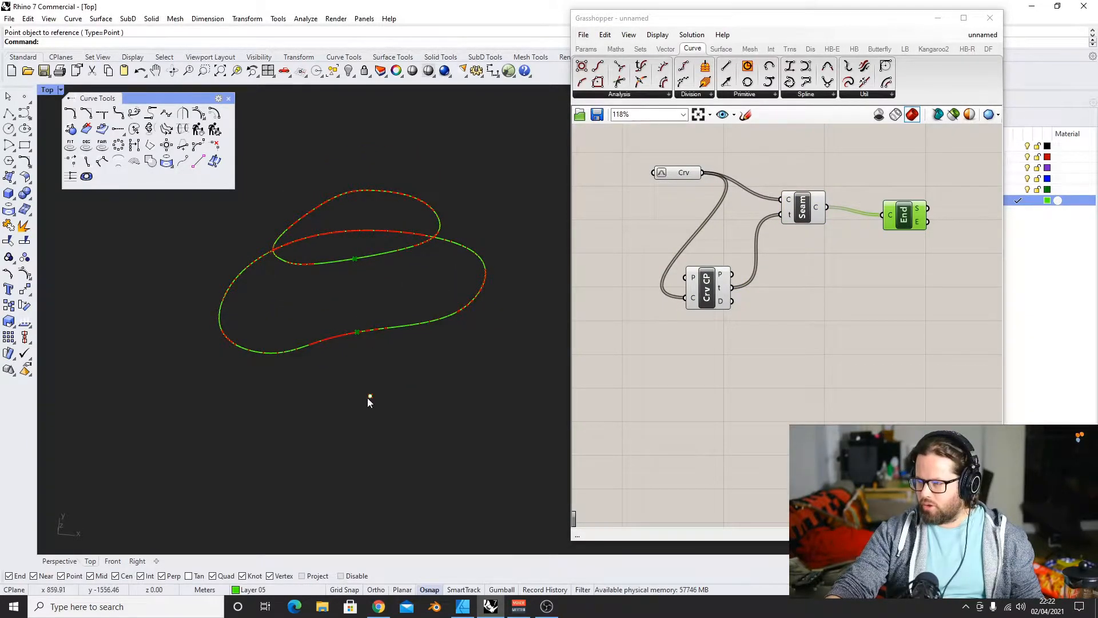
pyautogui.moveTo(370, 395); pyautogui.dragTo(486, 198)
pyautogui.moveTo(457, 266); pyautogui.dragTo(446, 220, button='right')
pyautogui.scroll(4, 485, 179)
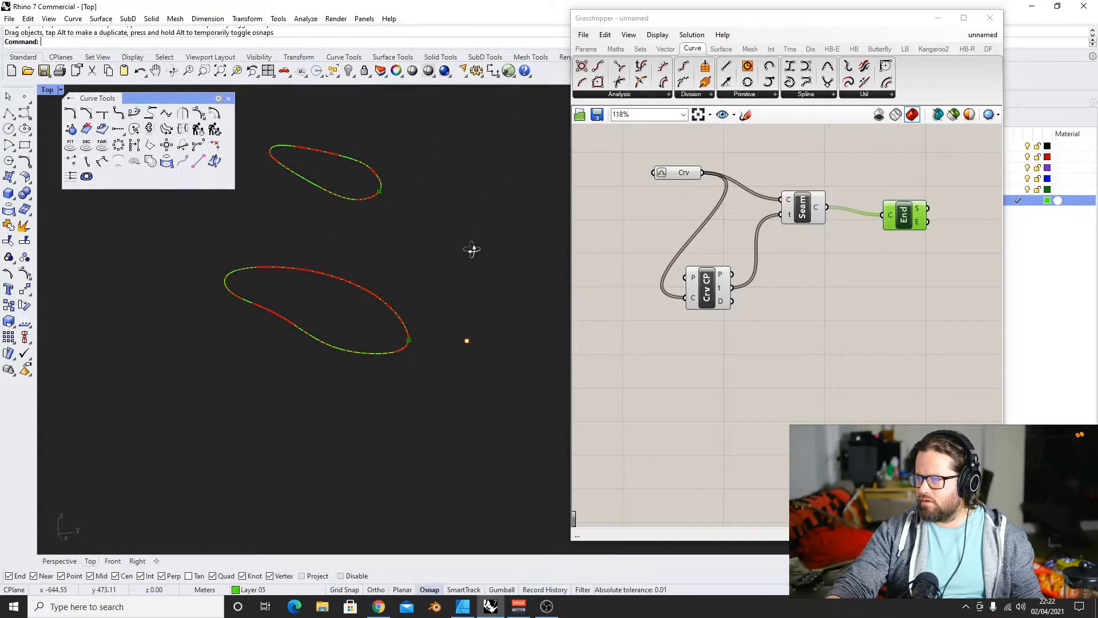
pyautogui.moveTo(457, 351); pyautogui.dragTo(263, 405)
pyautogui.moveTo(358, 395); pyautogui.dragTo(473, 461, button='right')
pyautogui.moveTo(463, 452); pyautogui.dragTo(324, 444)
pyautogui.moveTo(334, 370); pyautogui.dragTo(375, 382, button='right')
pyautogui.moveTo(340, 428); pyautogui.dragTo(400, 429)
pyautogui.moveTo(461, 442); pyautogui.dragTo(423, 437, button='right')
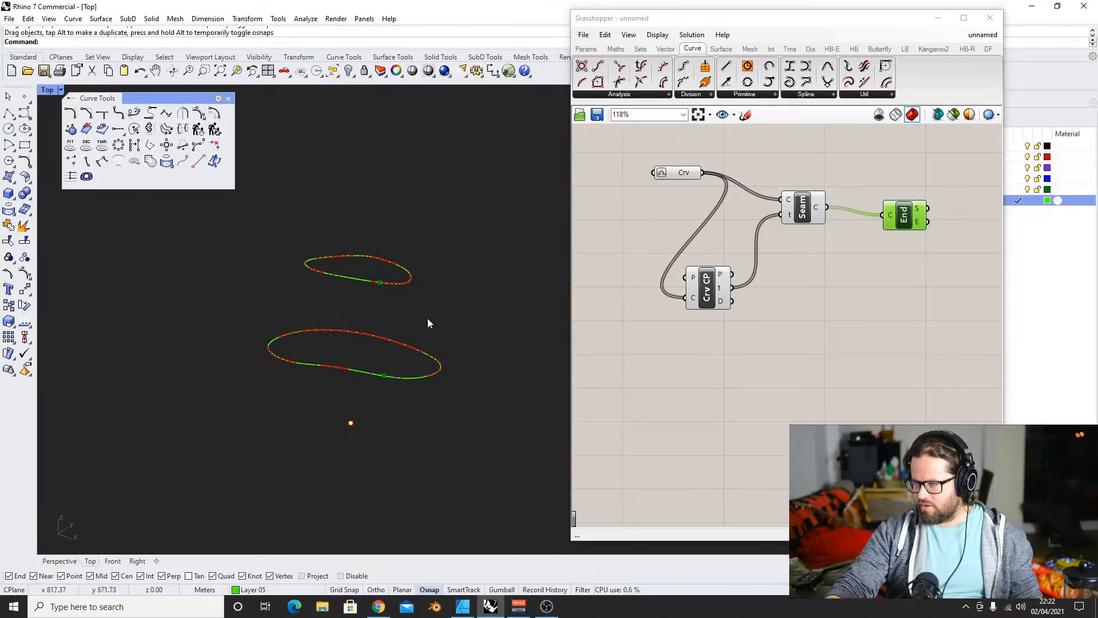
# Add a Loft component below the End Points component
pyautogui.doubleClick(888, 287)
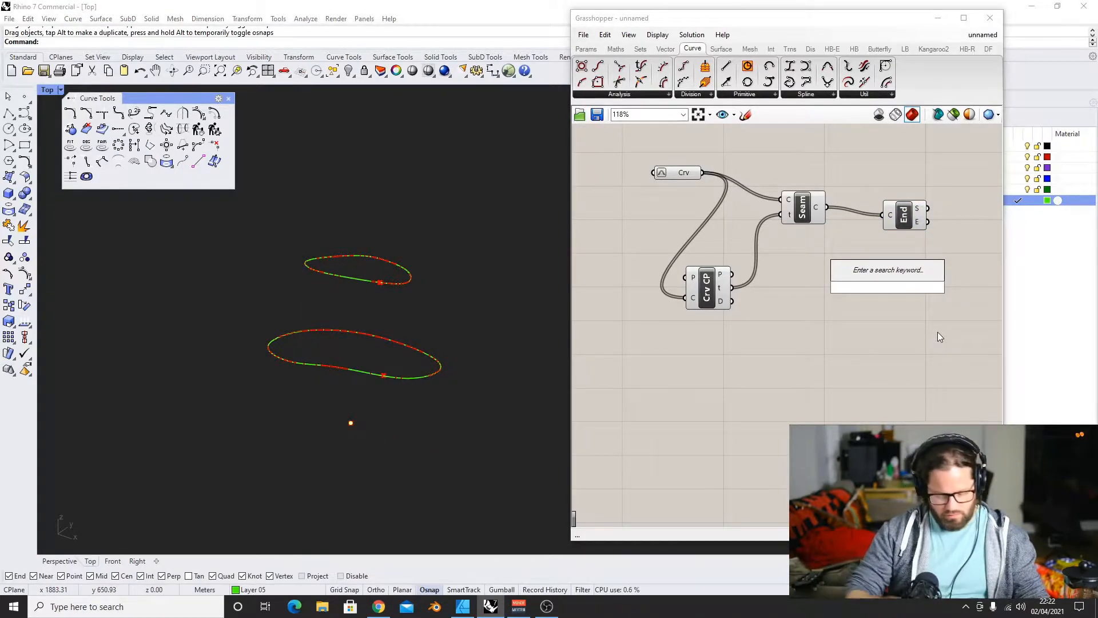
pyautogui.write('loft')
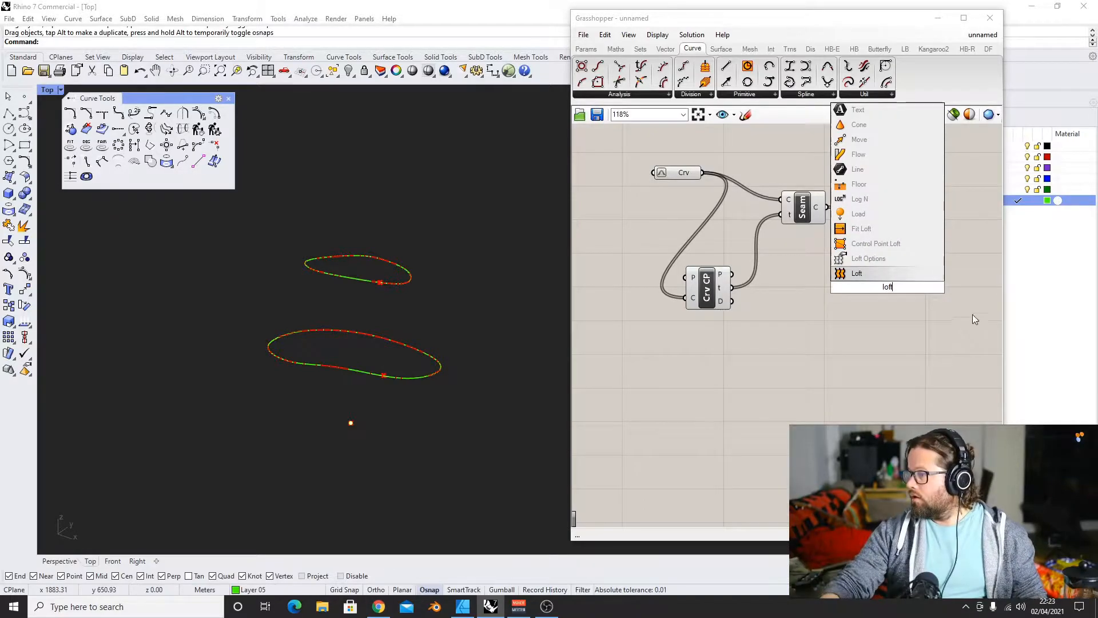
pyautogui.press('Return')
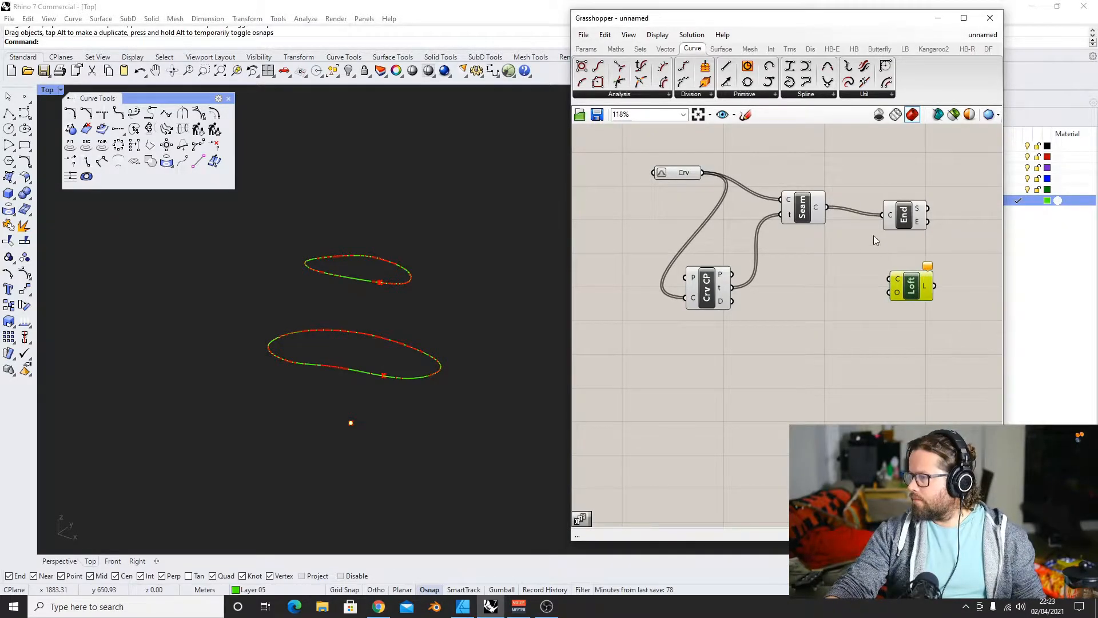
# Connect the Seam component's output to the Loft's C input, and replace it with the unadjusted Curve parameter for comparison
pyautogui.moveTo(832, 206); pyautogui.dragTo(895, 279)
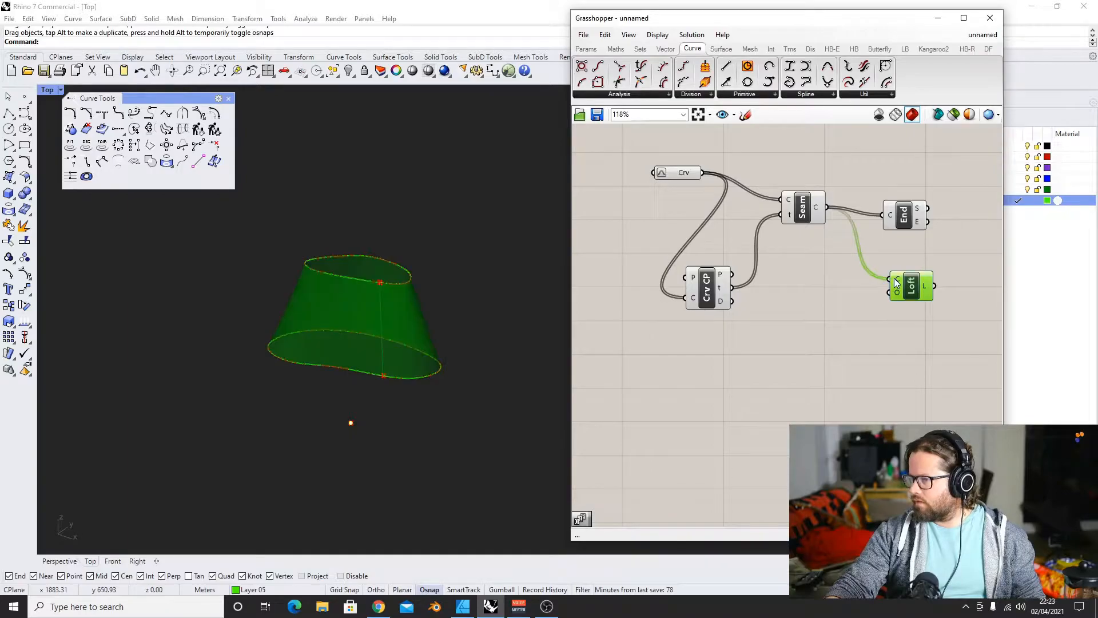
pyautogui.moveTo(319, 475); pyautogui.dragTo(336, 343, button='right')
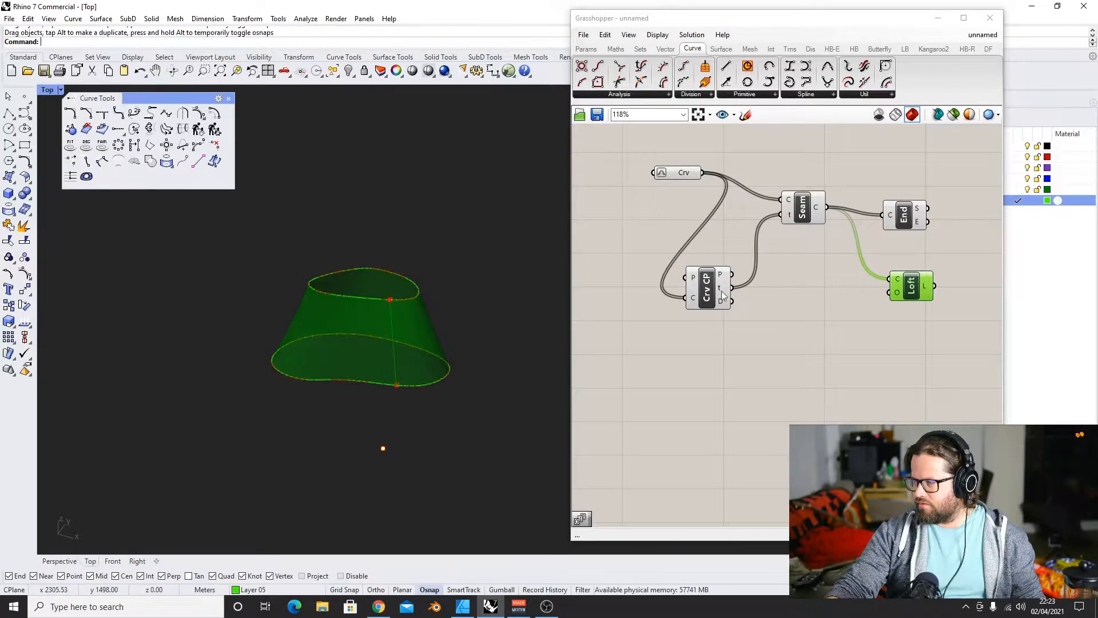
pyautogui.moveTo(703, 173); pyautogui.dragTo(892, 279)
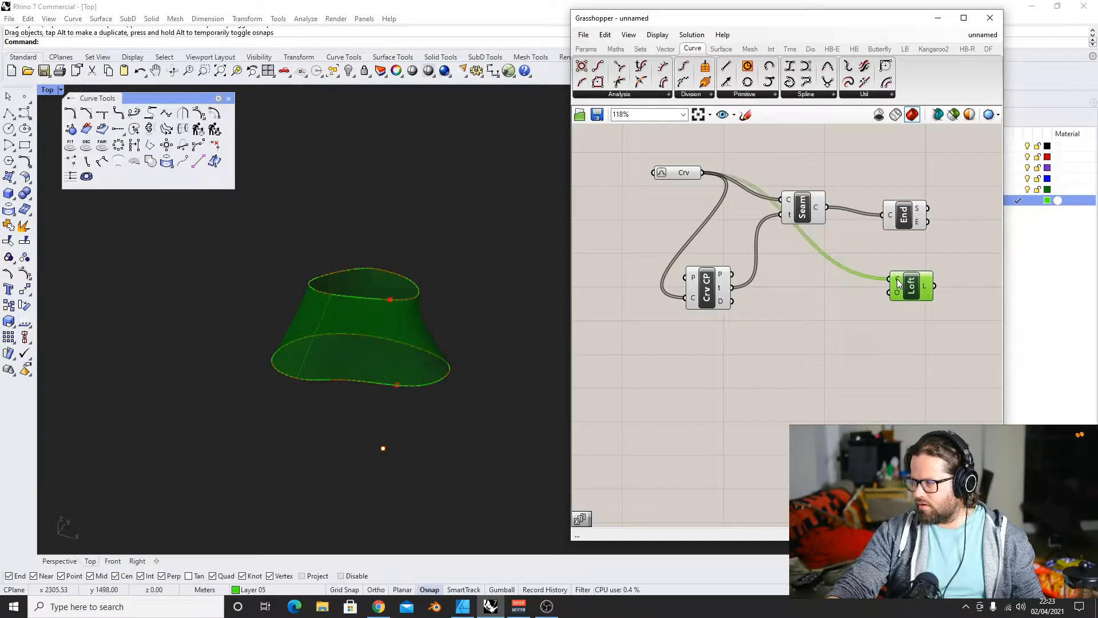
pyautogui.moveTo(417, 334); pyautogui.dragTo(363, 341, button='right')
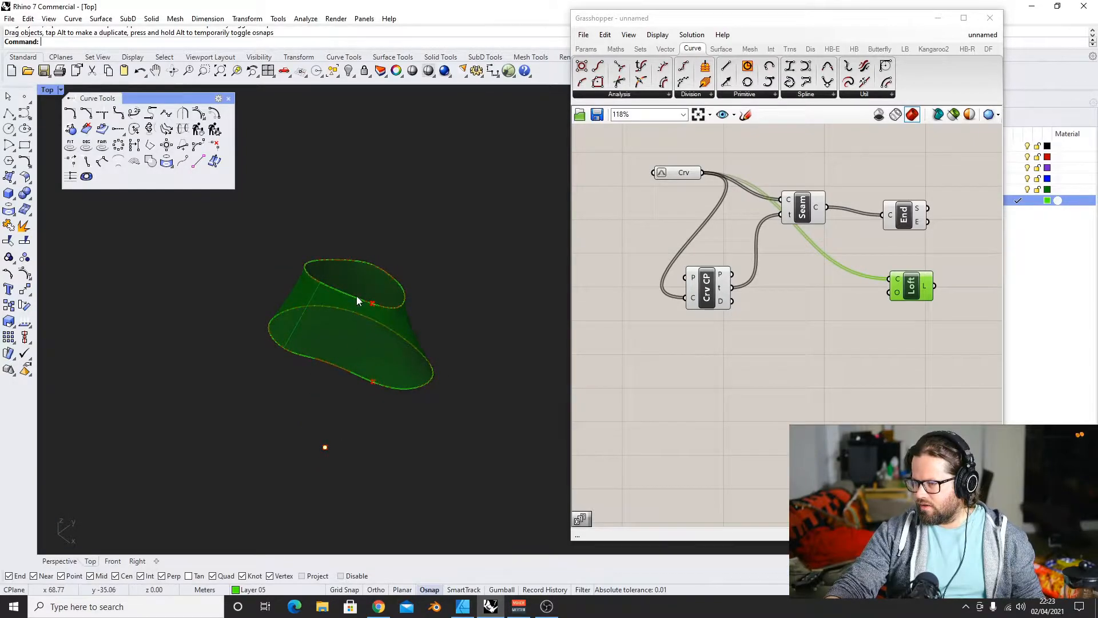
# Flip the direction of the upper closed curve and examine the effect on the loft
pyautogui.click(386, 304)
pyautogui.write('flip')
pyautogui.press('Return')
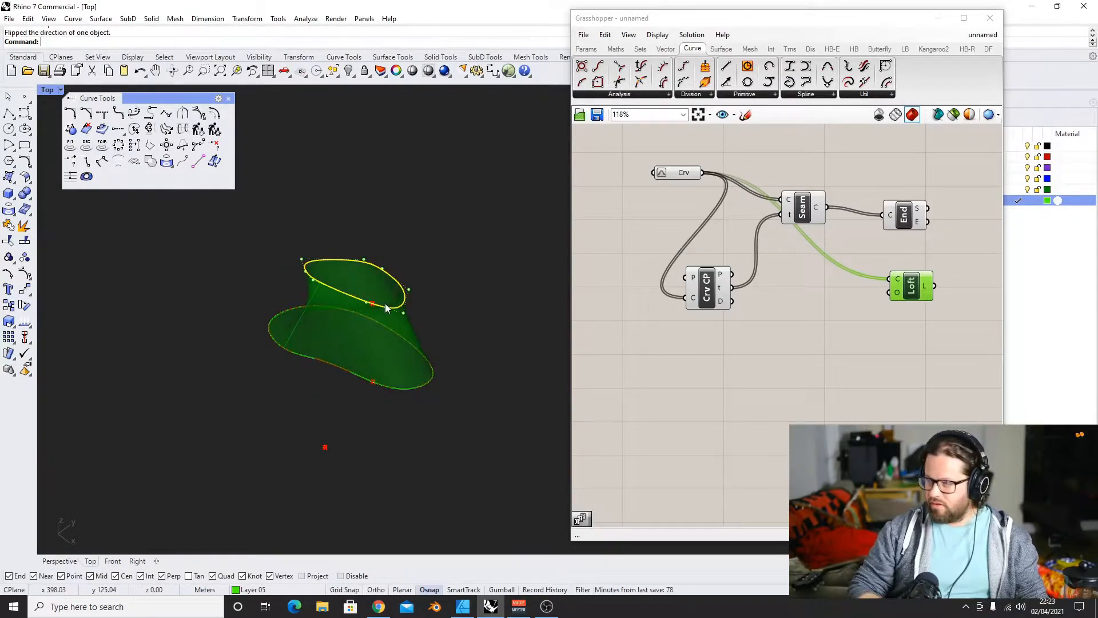
pyautogui.moveTo(386, 303); pyautogui.dragTo(415, 290, button='right')
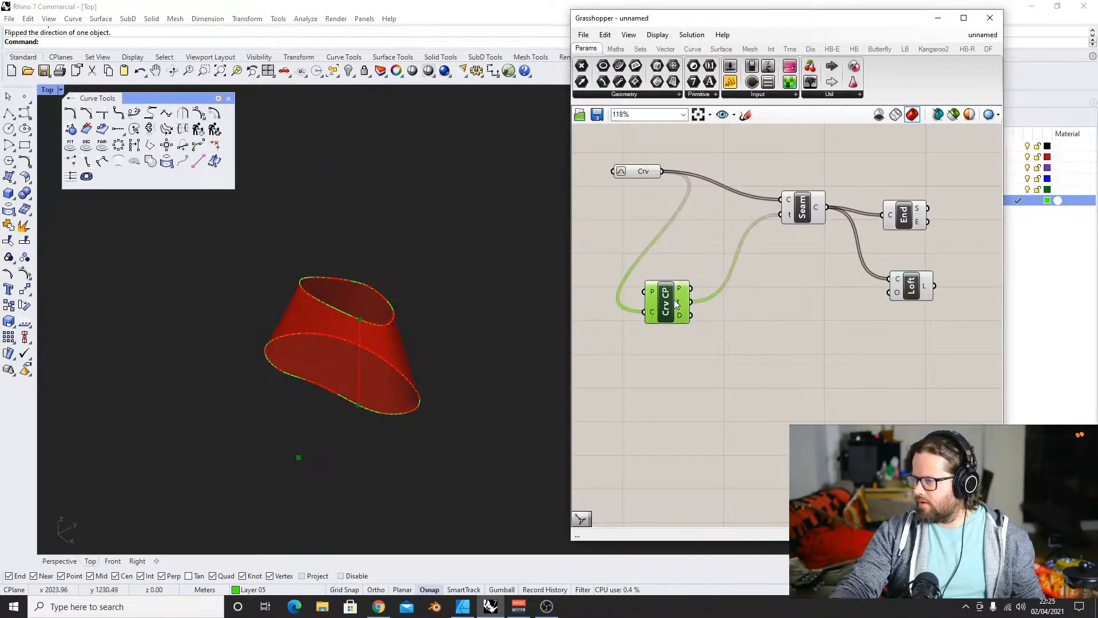
# Move the Curve Closest Point component up, nearer to the Curve parameter and the Seam component
pyautogui.moveTo(676, 303); pyautogui.dragTo(700, 256)
pyautogui.moveTo(303, 202); pyautogui.dragTo(338, 365, button='right')
pyautogui.scroll(3, 318, 331)
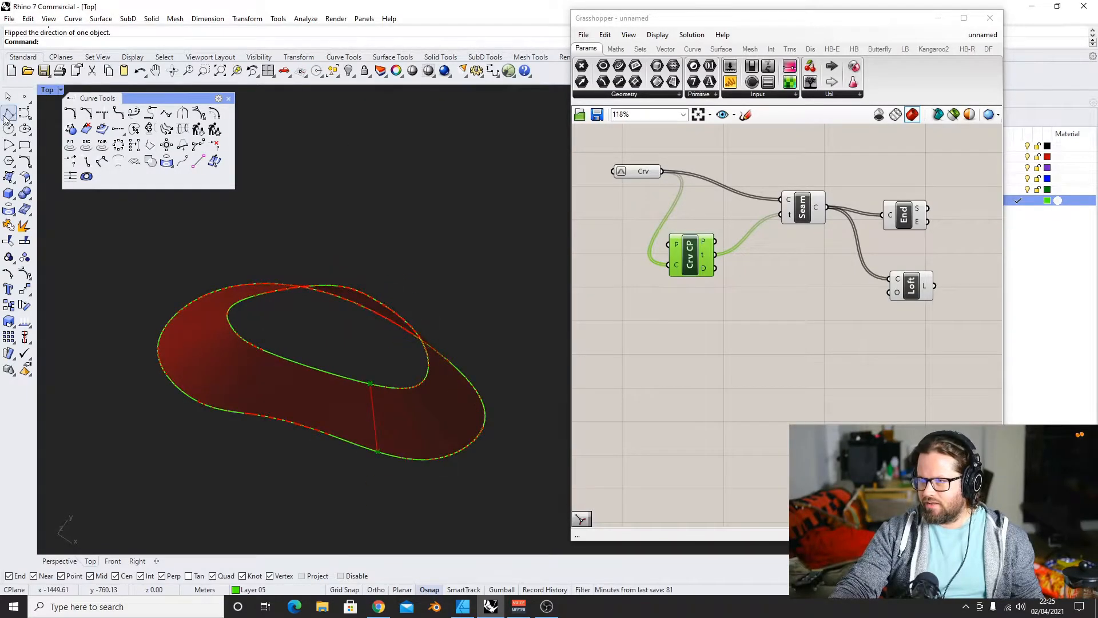
# Draw a small closed control-point curve inside the outline of the upper curve
pyautogui.click(24, 112)
pyautogui.scroll(4, 351, 382)
pyautogui.click(284, 288)
pyautogui.click(218, 291)
pyautogui.click(283, 349)
pyautogui.click(418, 369)
pyautogui.click(391, 318)
pyautogui.click(285, 287)
pyautogui.scroll(-6, 321, 309)
# Raise the small closed curve vertically above the other two curves
pyautogui.click(378, 273)
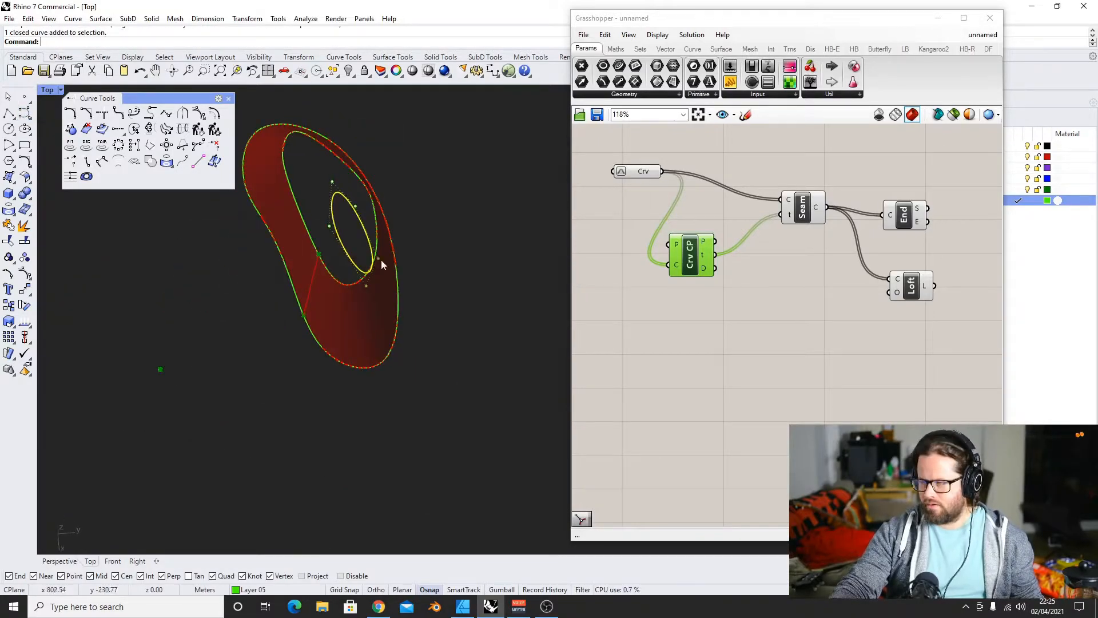
pyautogui.moveTo(378, 274); pyautogui.dragTo(332, 195, button='right')
pyautogui.keyDown('ctrl'); pyautogui.moveTo(289, 320); pyautogui.dragTo(421, 321); pyautogui.keyUp('ctrl')
pyautogui.scroll(-6, 368, 223)
# Reassign the Grasshopper Curve parameter so that it references all three closed curves
pyautogui.rightClick(634, 170)
pyautogui.click(669, 337)
pyautogui.rightClick(635, 170)
pyautogui.click(669, 337)
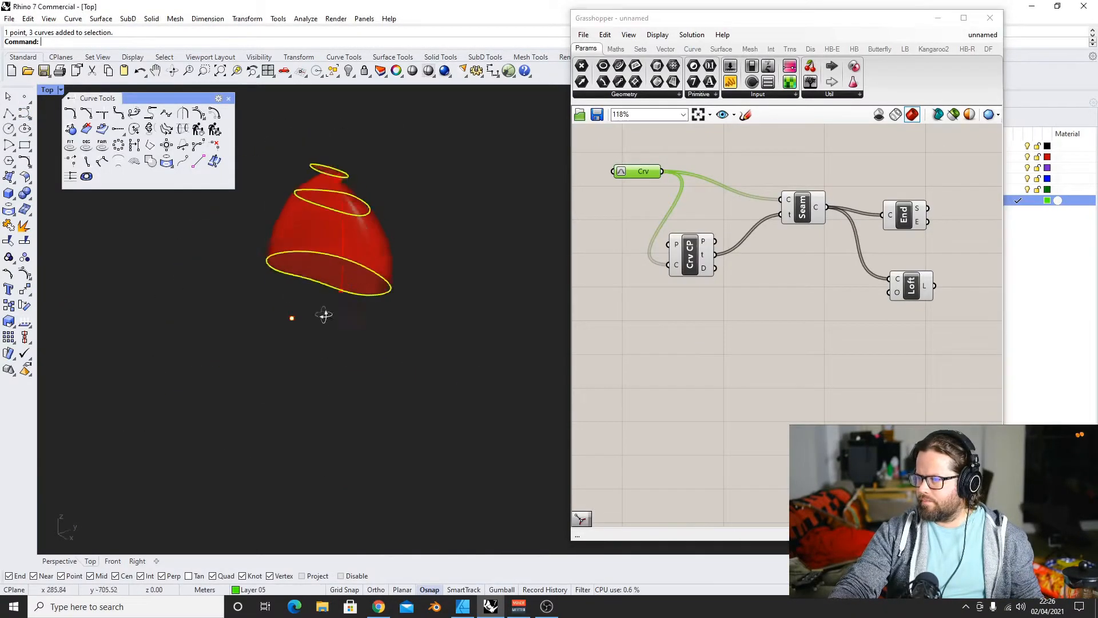
# Flip the direction of the topmost closed curve, examine the three-curve loft and select the End Points component
pyautogui.scroll(5, 319, 274)
pyautogui.click(338, 137)
pyautogui.write('flip')
pyautogui.press('Return')
pyautogui.moveTo(338, 275); pyautogui.dragTo(439, 311, button='right')
pyautogui.moveTo(459, 174); pyautogui.dragTo(476, 247, button='right')
pyautogui.click(904, 216)
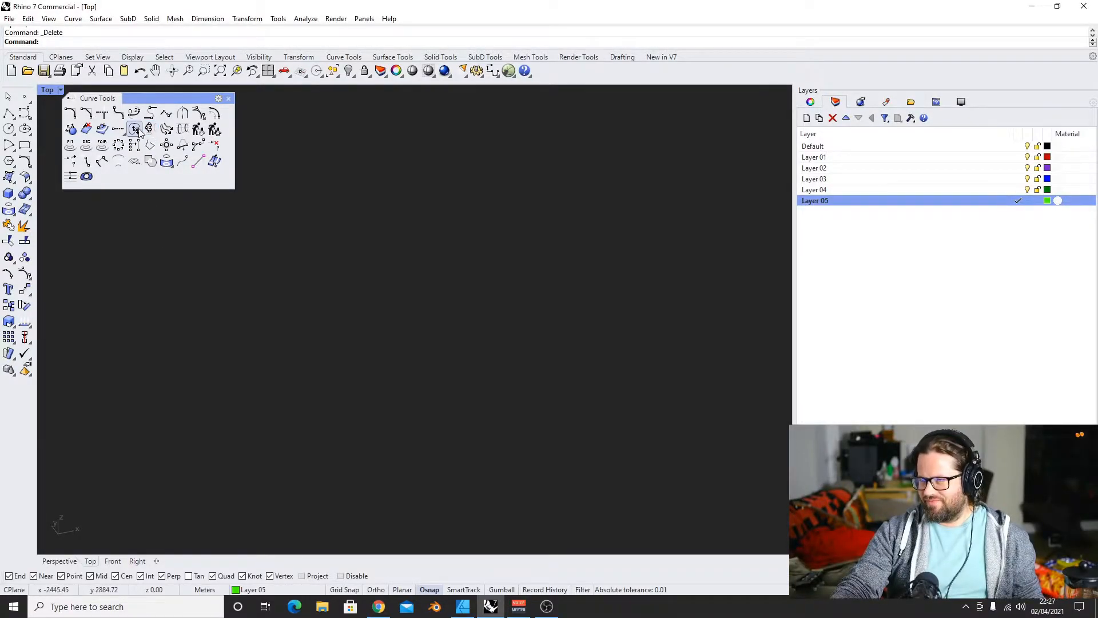
# Restore the four-viewport layout and move the Curve Tools toolbar out of the Top viewport
pyautogui.doubleClick(48, 90)
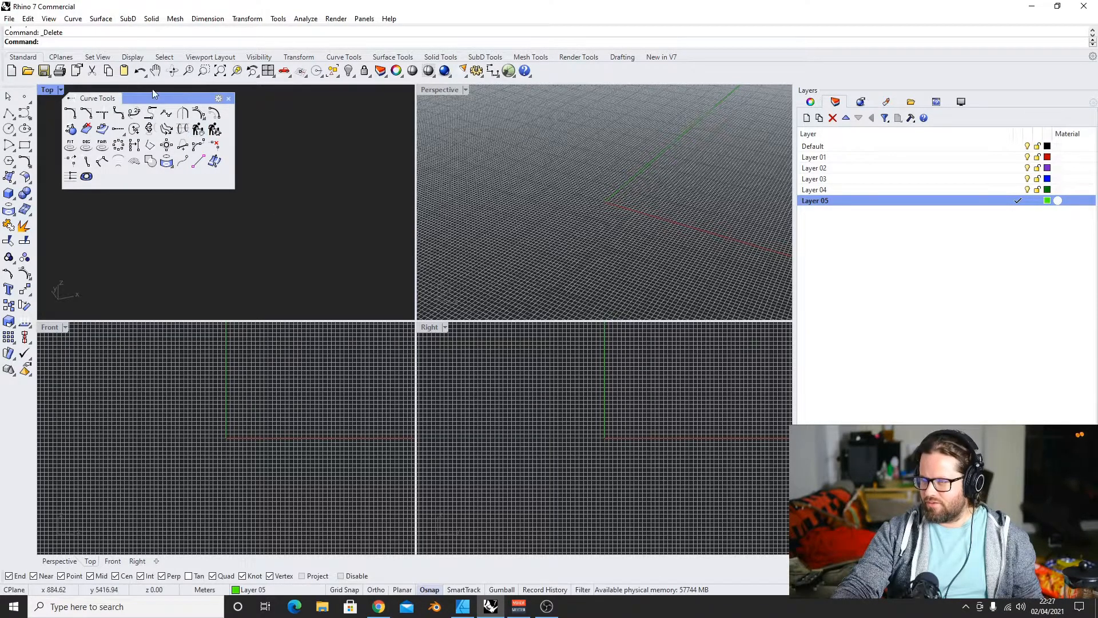
pyautogui.moveTo(155, 99)
pyautogui.mouseDown()
pyautogui.moveTo(138, 97)
pyautogui.moveTo(148, 97)
pyautogui.mouseUp()
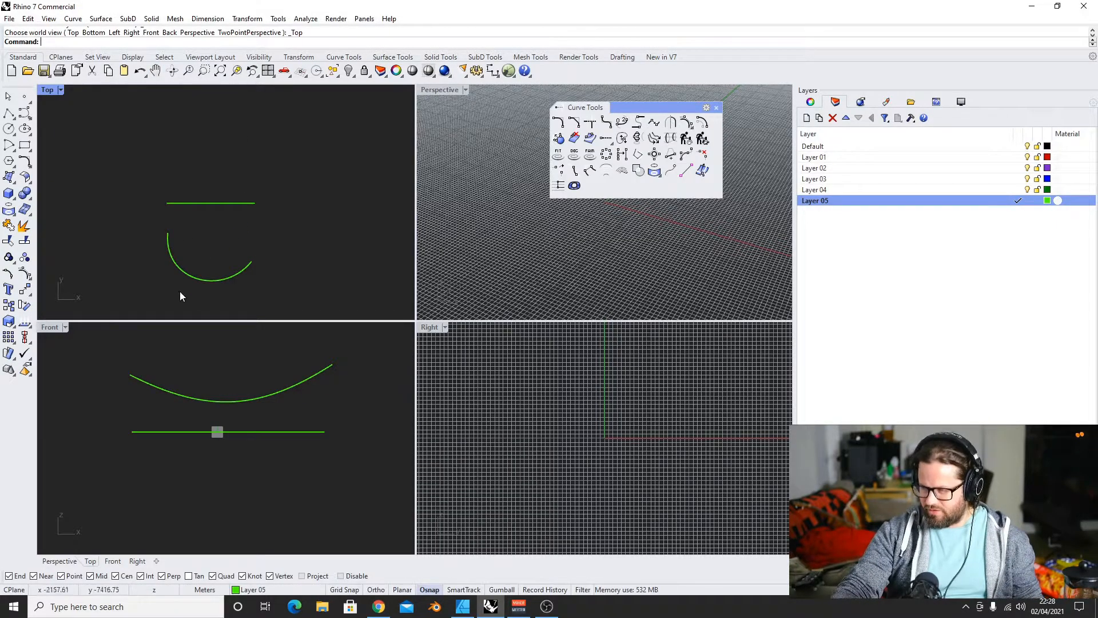
# Select the curve drawn in the Top view and the one drawn in the Front view in turn to compare their planes
pyautogui.click(187, 277)
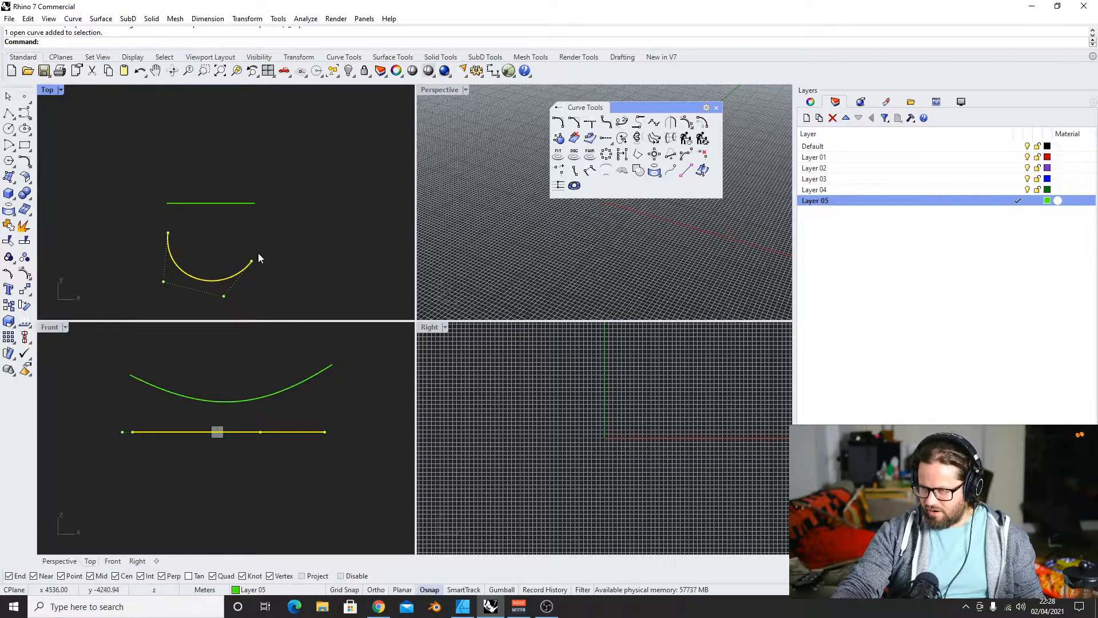
pyautogui.click(206, 399)
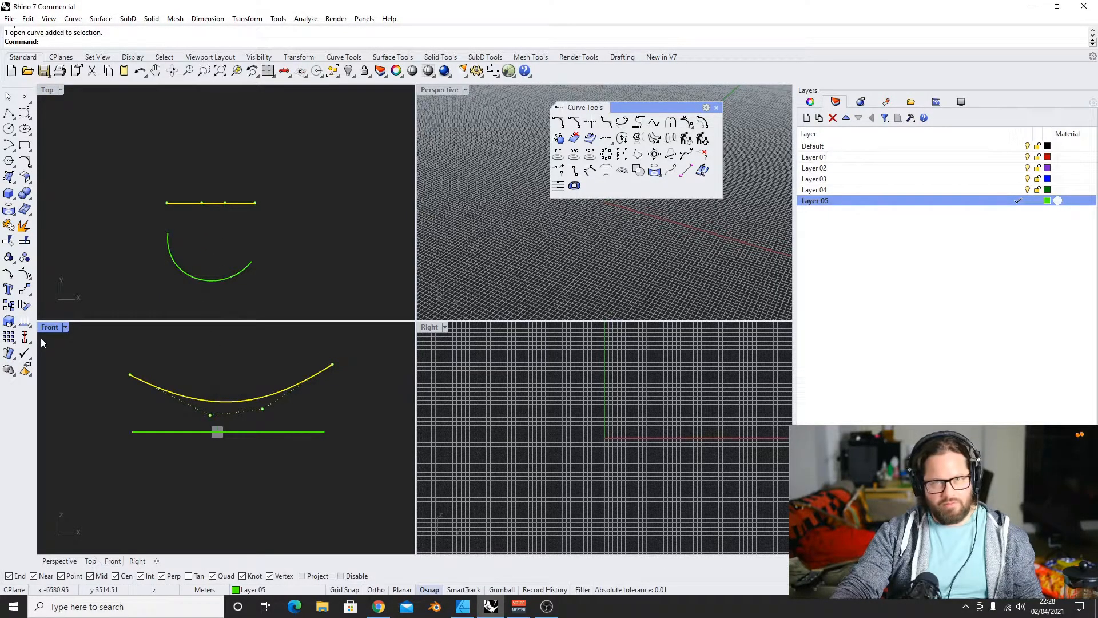
pyautogui.click(289, 293)
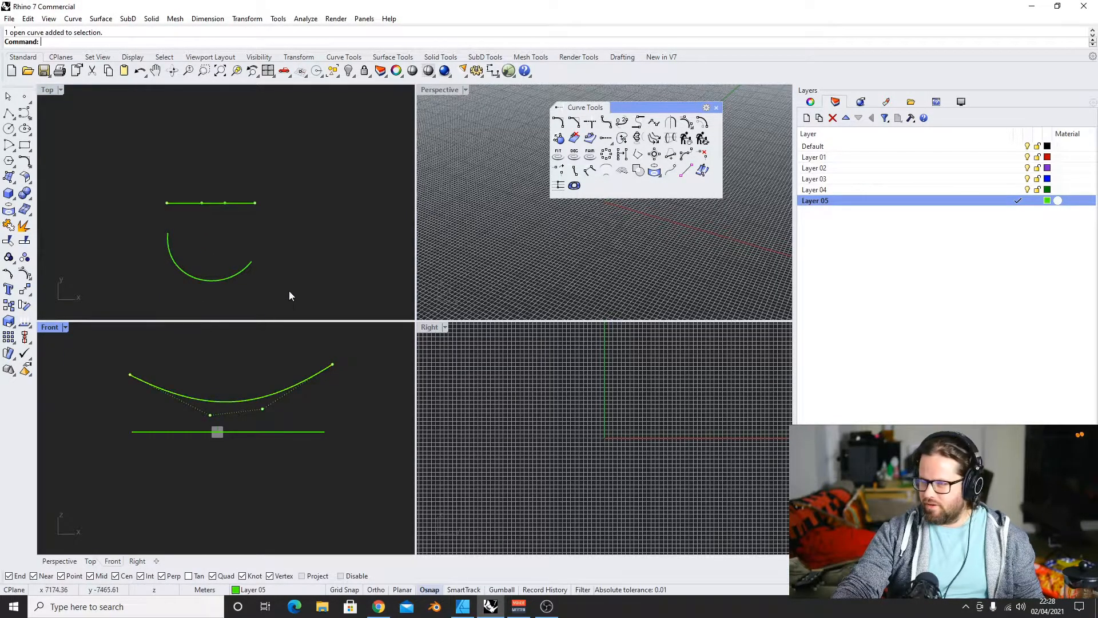
pyautogui.click(248, 399)
pyautogui.keyDown('shift'); pyautogui.click(249, 431); pyautogui.keyUp('shift')
pyautogui.keyDown('ctrl'); pyautogui.click(249, 432); pyautogui.keyUp('ctrl')
pyautogui.click(248, 424)
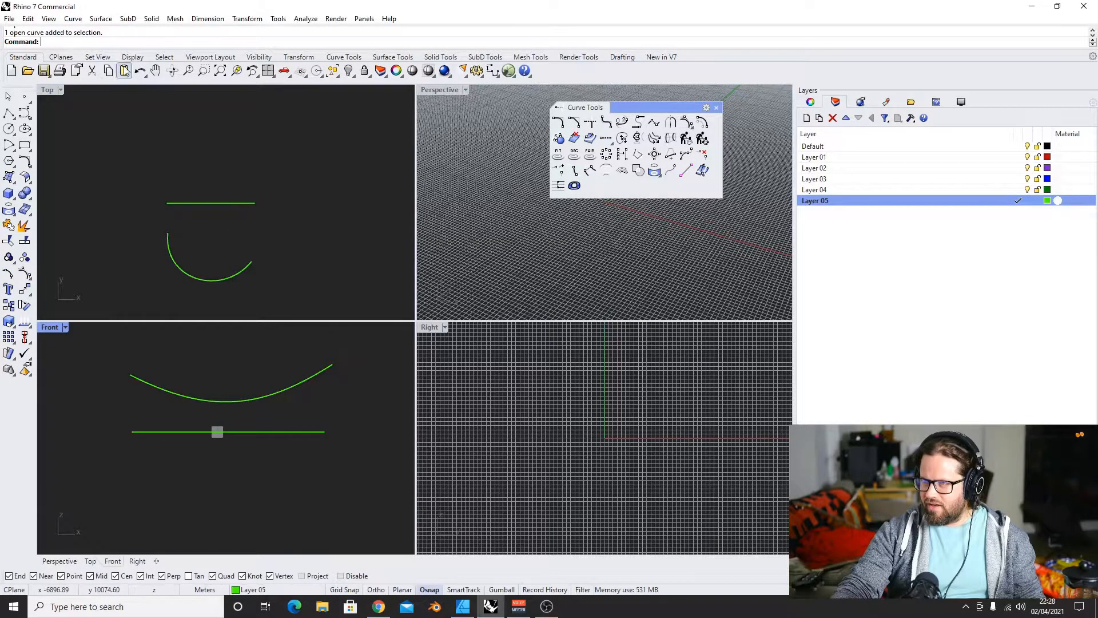
# Create a 3D curve from the Top-view and Front-view curves with Curve from 2 Views, and inspect it from several angles
pyautogui.click(638, 139)
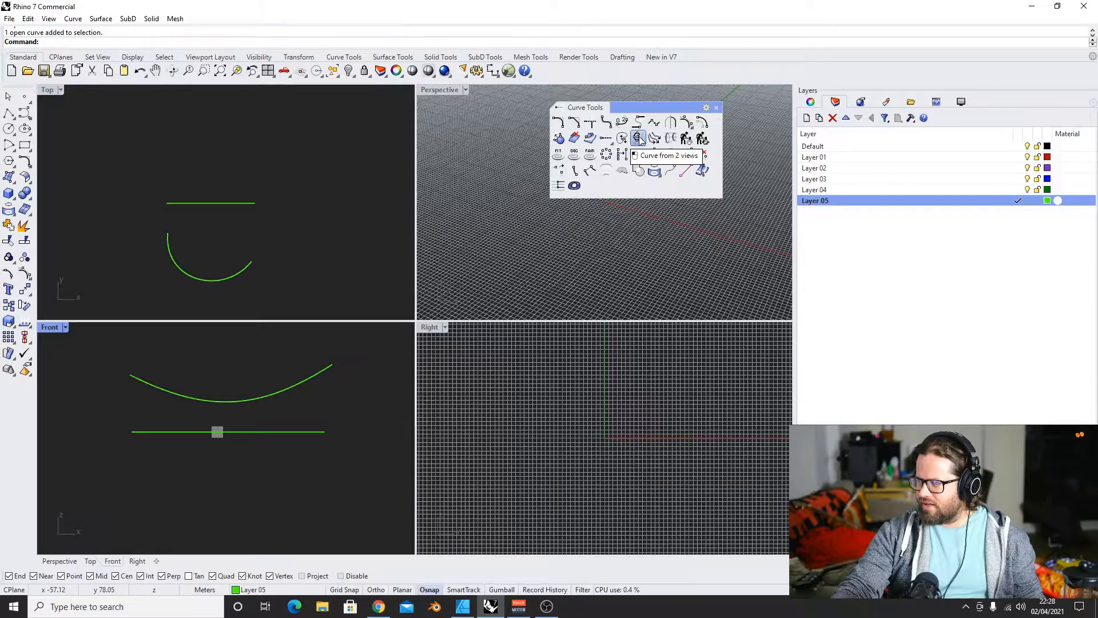
pyautogui.click(217, 204)
pyautogui.click(215, 280)
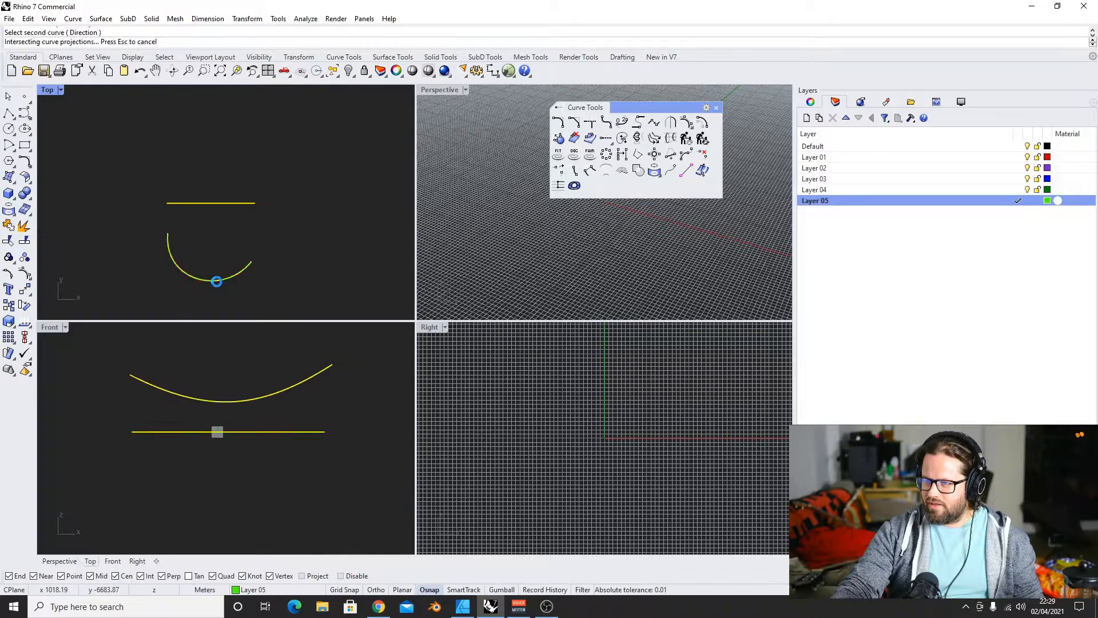
pyautogui.scroll(-6, 246, 255)
pyautogui.keyDown('ctrl'); pyautogui.keyDown('shift'); pyautogui.moveTo(223, 202); pyautogui.dragTo(286, 110, button='right'); pyautogui.keyUp('shift'); pyautogui.keyUp('ctrl')
pyautogui.moveTo(241, 226); pyautogui.dragTo(372, 241, button='right')
pyautogui.scroll(12, 268, 231)
pyautogui.moveTo(268, 232); pyautogui.dragTo(129, 239, button='right')
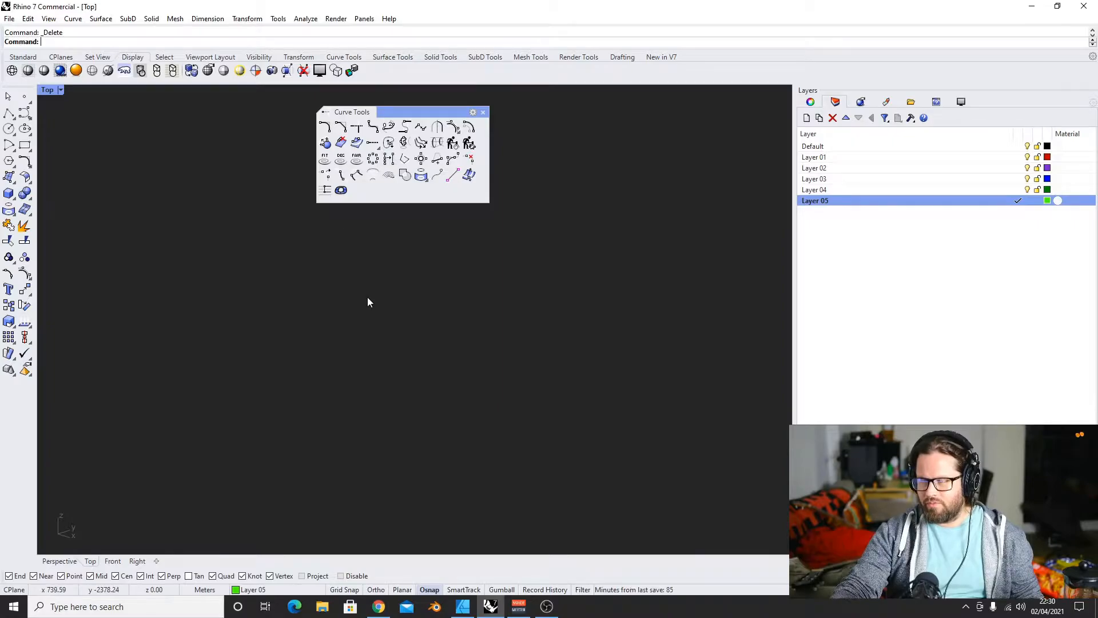
pyautogui.hotkey('ctrl', 'z')
pyautogui.hotkey('ctrl', 'z')
pyautogui.hotkey('ctrl', 'z')
pyautogui.hotkey('ctrl', 'z')
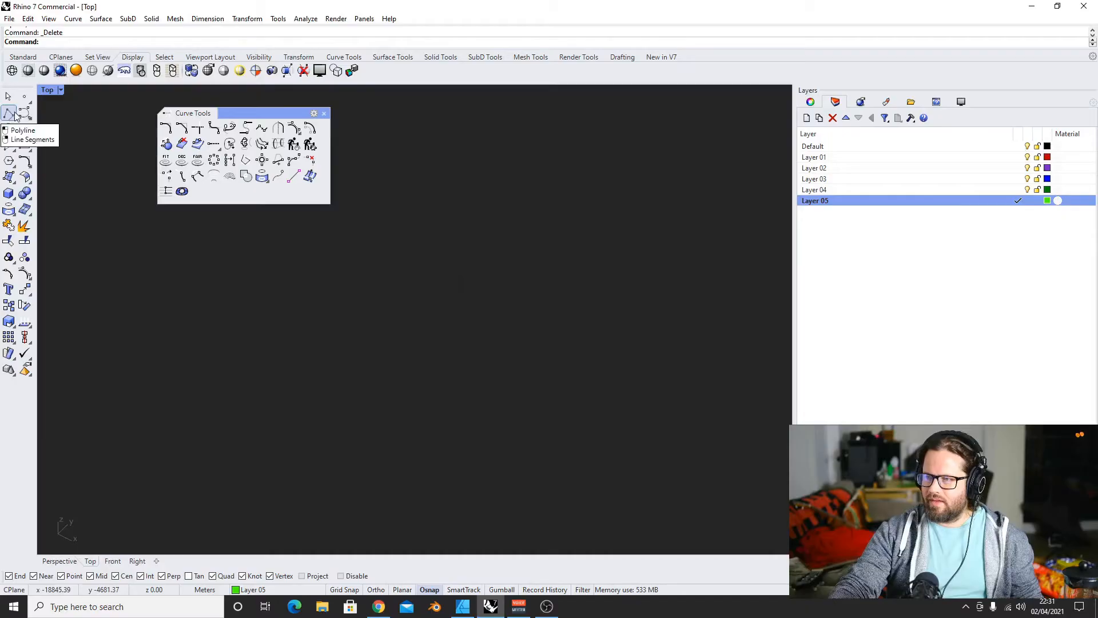
# Draw an open S-shaped degree 3 control-point curve from left to right across the middle of the view
pyautogui.click(9, 113)
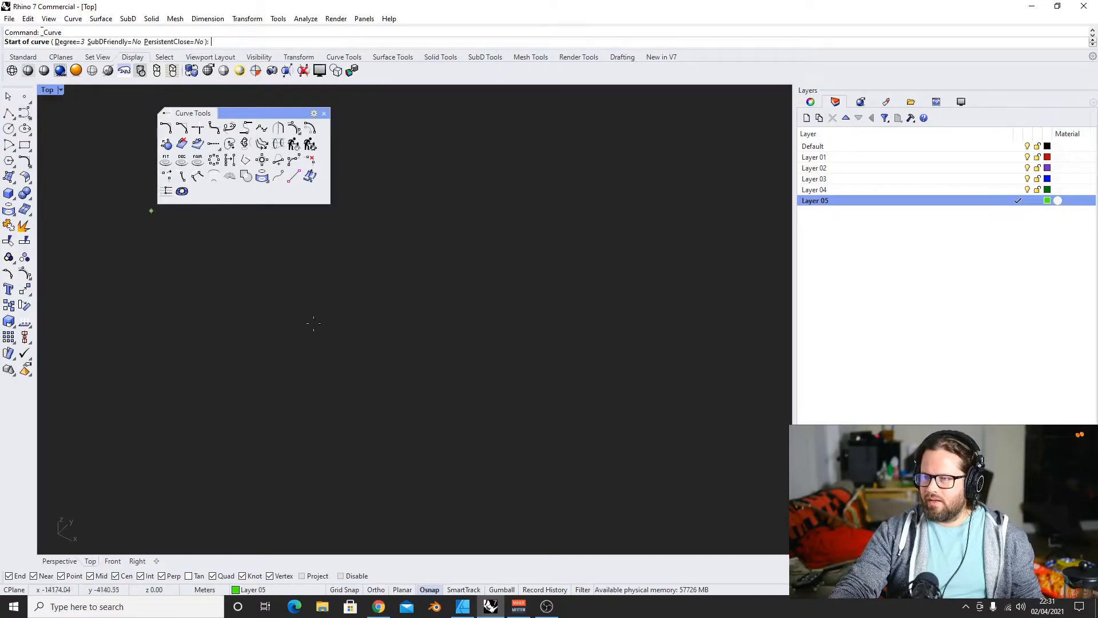
pyautogui.click(257, 285)
pyautogui.click(333, 272)
pyautogui.click(474, 317)
pyautogui.click(537, 383)
pyautogui.click(608, 390)
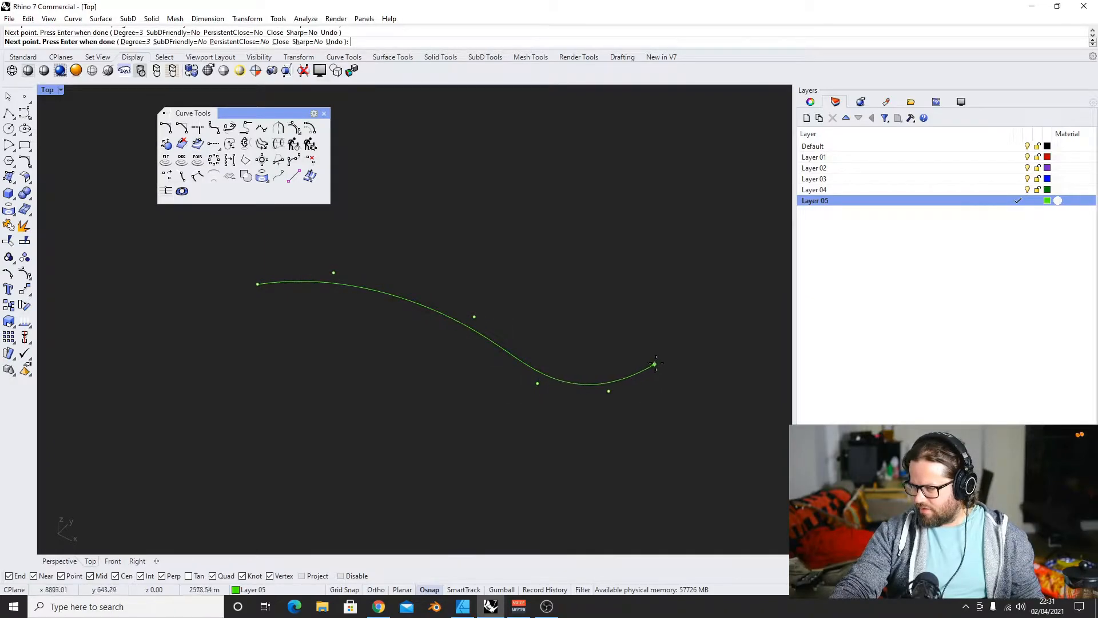
pyautogui.press('Return')
# Draw a second, longer open wavy curve from left to right below the first one
pyautogui.press('Return')
pyautogui.scroll(-6, 351, 370)
pyautogui.click(248, 369)
pyautogui.click(310, 354)
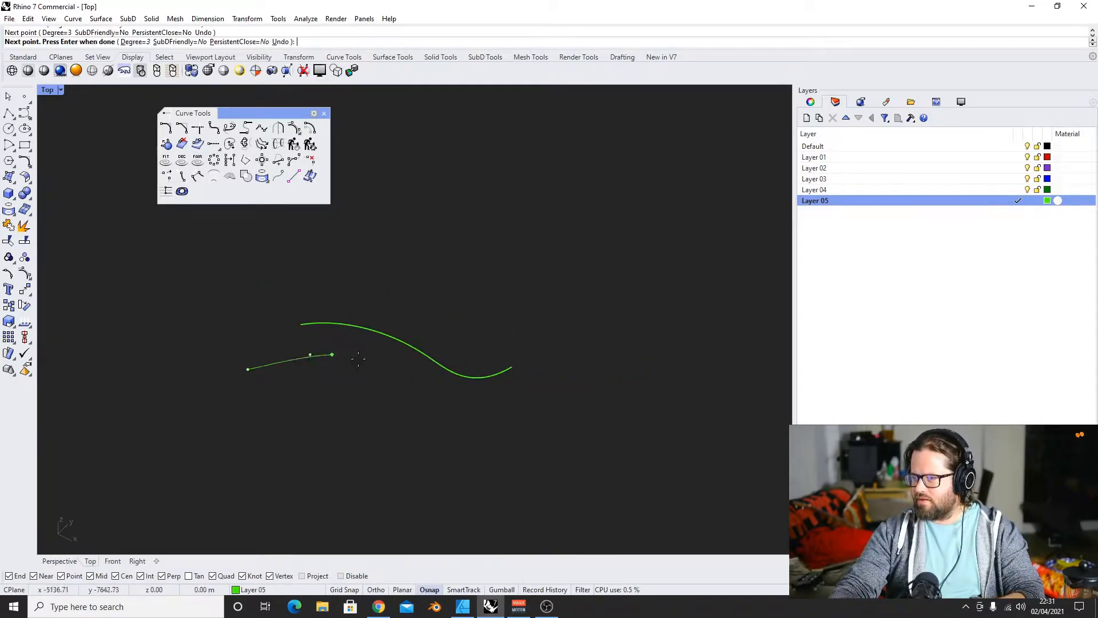
pyautogui.click(394, 369)
pyautogui.click(444, 401)
pyautogui.click(498, 424)
pyautogui.click(595, 406)
pyautogui.press('Return')
# Draw a third open curve from left to right above the other two, sloping down and levelling out at its end
pyautogui.scroll(-4, 173, 316)
pyautogui.press('Return')
pyautogui.click(193, 232)
pyautogui.click(253, 249)
pyautogui.click(298, 282)
pyautogui.click(346, 320)
pyautogui.click(421, 321)
pyautogui.press('Return')
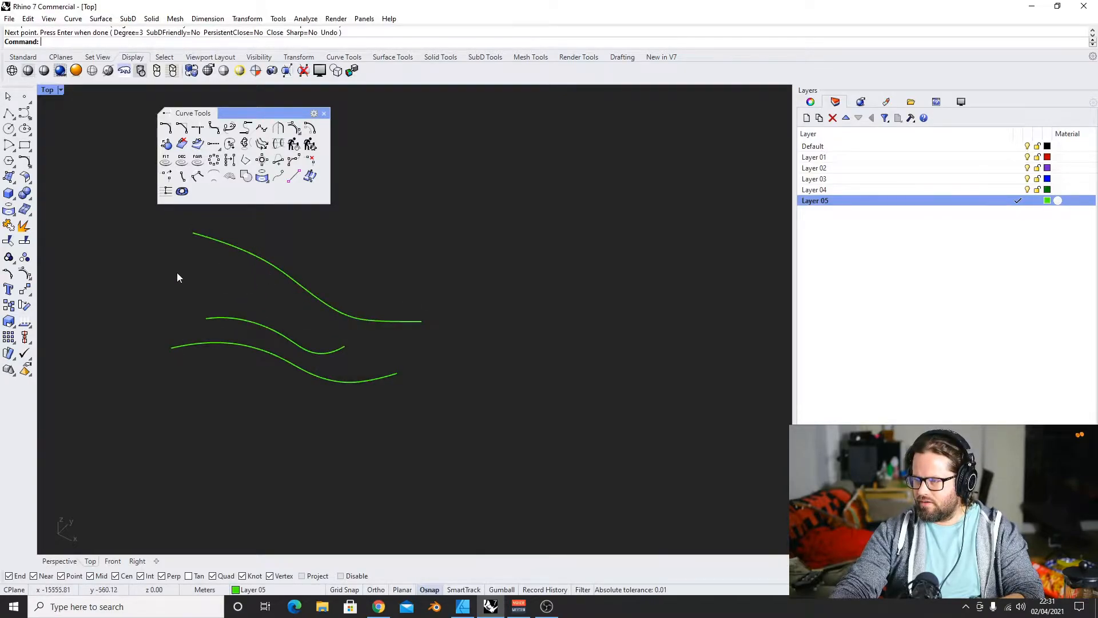
pyautogui.press('Return')
pyautogui.click(152, 263)
pyautogui.click(190, 264)
pyautogui.press('Escape')
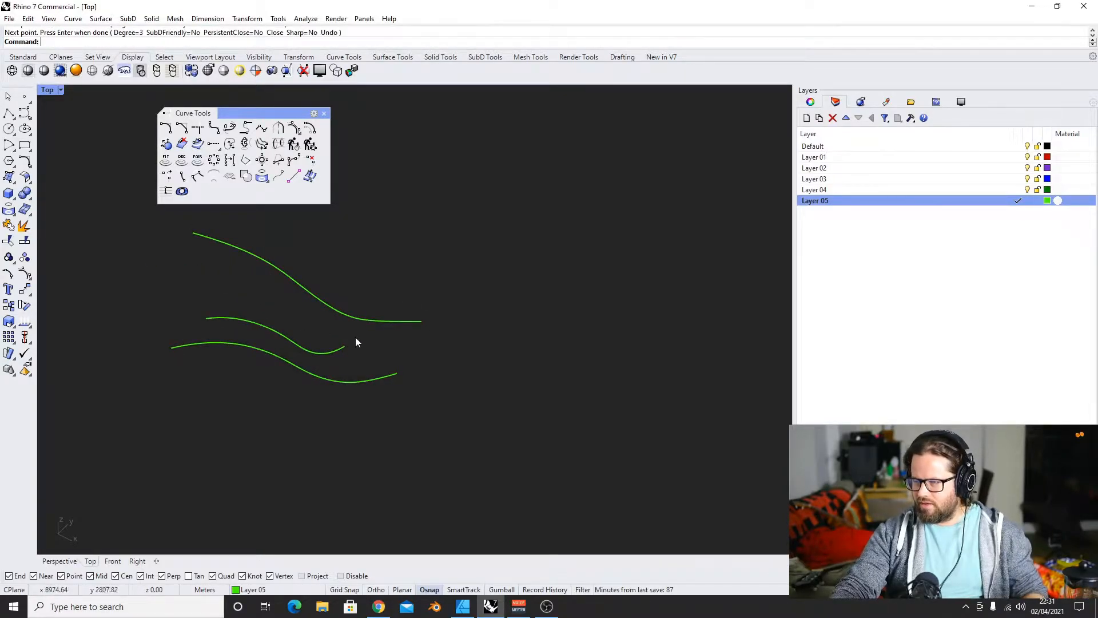
# Draw a fourth open curve in the opposite direction, from right to left, between the uppermost curve and the short one
pyautogui.press('Return')
pyautogui.click(425, 343)
pyautogui.click(377, 334)
pyautogui.click(340, 334)
pyautogui.click(297, 325)
pyautogui.click(274, 298)
pyautogui.click(237, 271)
pyautogui.click(197, 259)
pyautogui.click(158, 260)
pyautogui.press('Return')
# Draw a fifth open curve from right to left below all the others
pyautogui.scroll(-3, 296, 346)
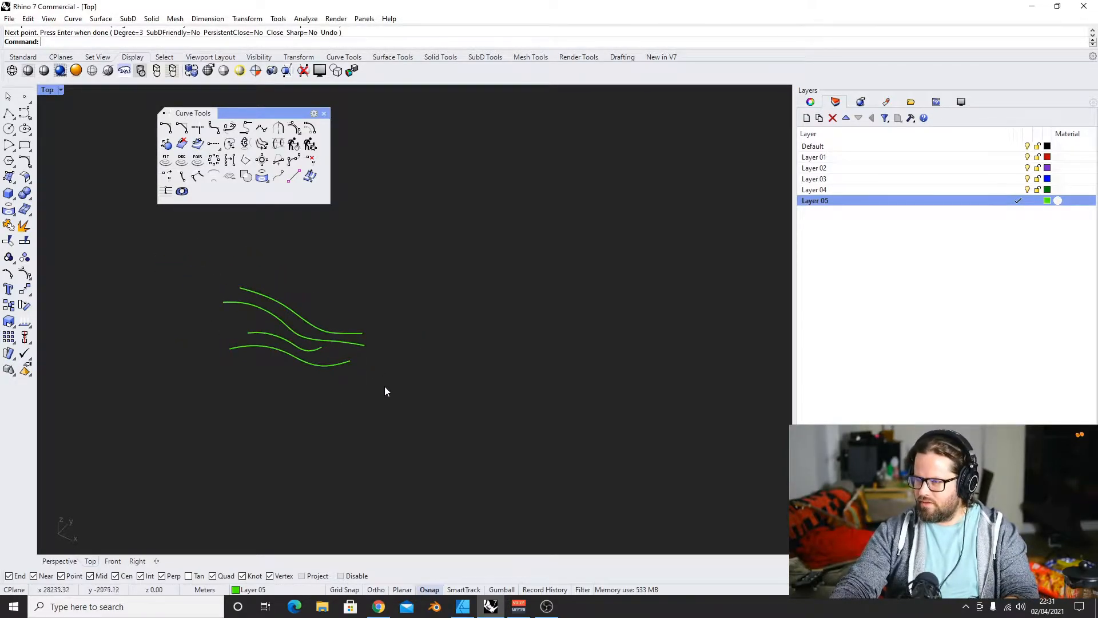
pyautogui.press('Return')
pyautogui.click(376, 374)
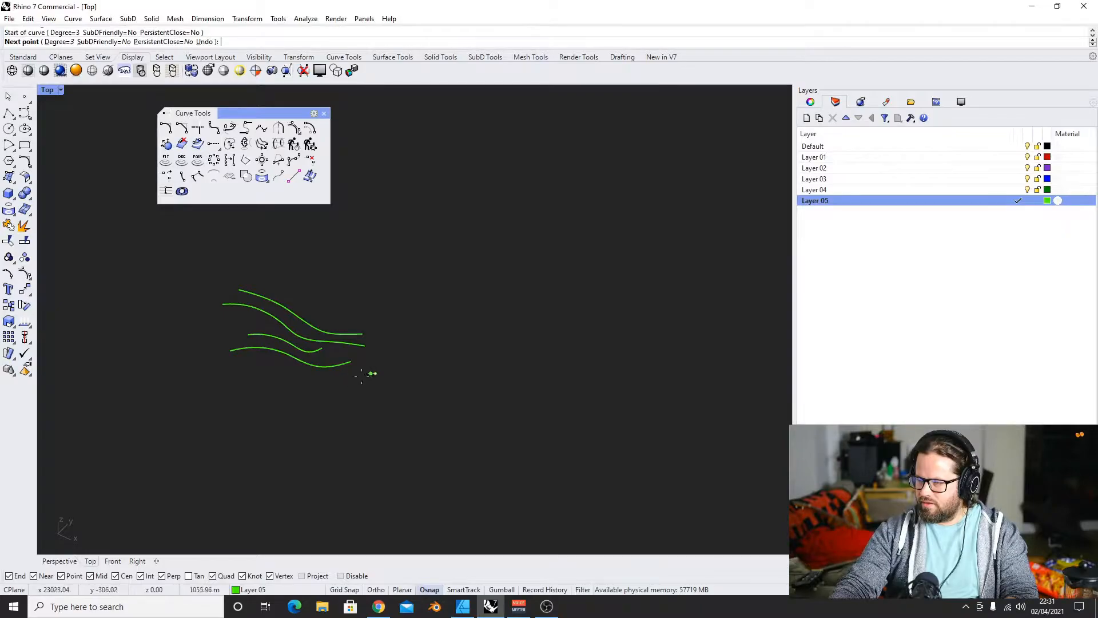
pyautogui.click(348, 381)
pyautogui.click(321, 380)
pyautogui.click(302, 378)
pyautogui.click(264, 362)
pyautogui.click(227, 360)
pyautogui.click(207, 364)
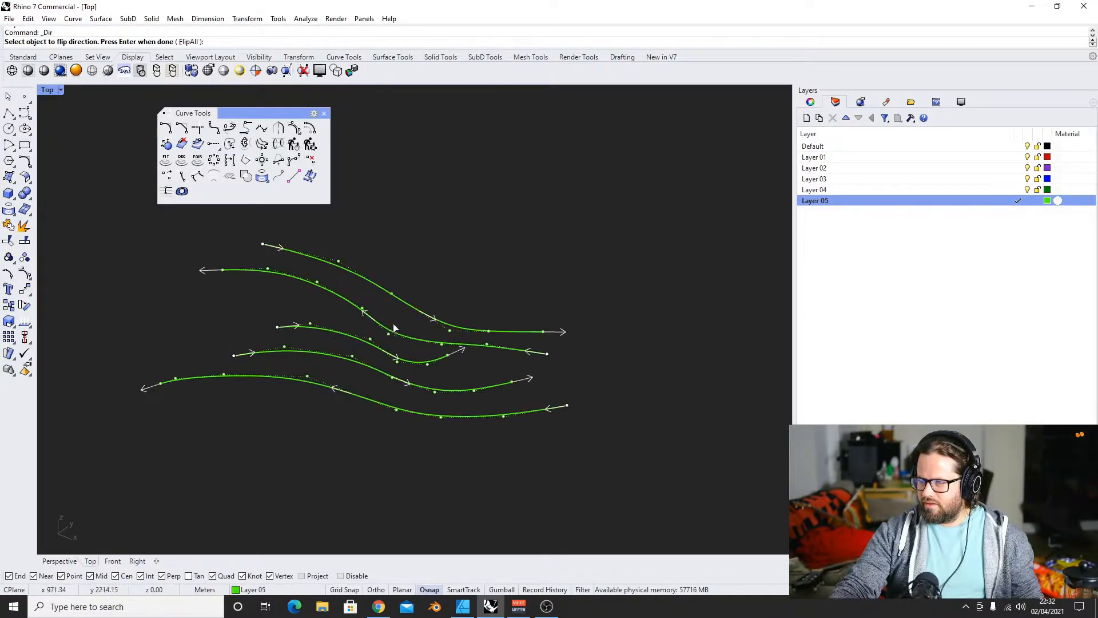
# Examine the direction arrows of the five open curves, setting the viewport to the Top view
pyautogui.moveTo(394, 326)
pyautogui.mouseDown(button='right')
pyautogui.moveTo(382, 338)
pyautogui.moveTo(382, 318)
pyautogui.mouseUp(button='right')
pyautogui.scroll(-5, 382, 318)
pyautogui.scroll(4, 382, 317)
pyautogui.scroll(-3, 379, 282)
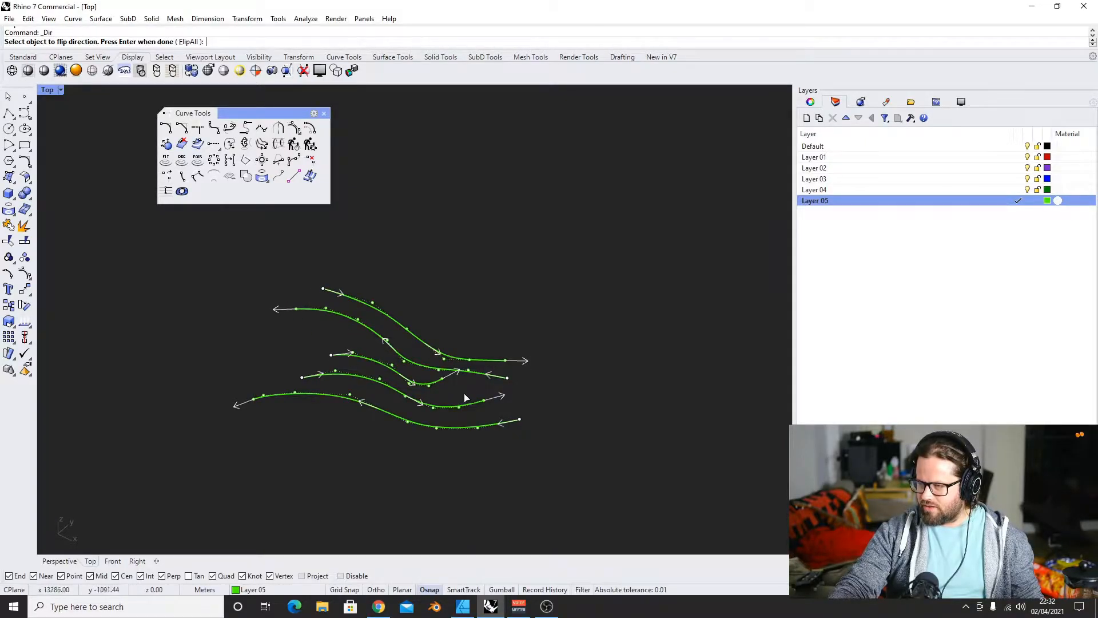
pyautogui.moveTo(375, 314)
pyautogui.mouseDown(button='right')
pyautogui.moveTo(312, 362)
pyautogui.moveTo(397, 370)
pyautogui.moveTo(346, 311)
pyautogui.moveTo(371, 321)
pyautogui.mouseUp(button='right')
pyautogui.click(50, 92)
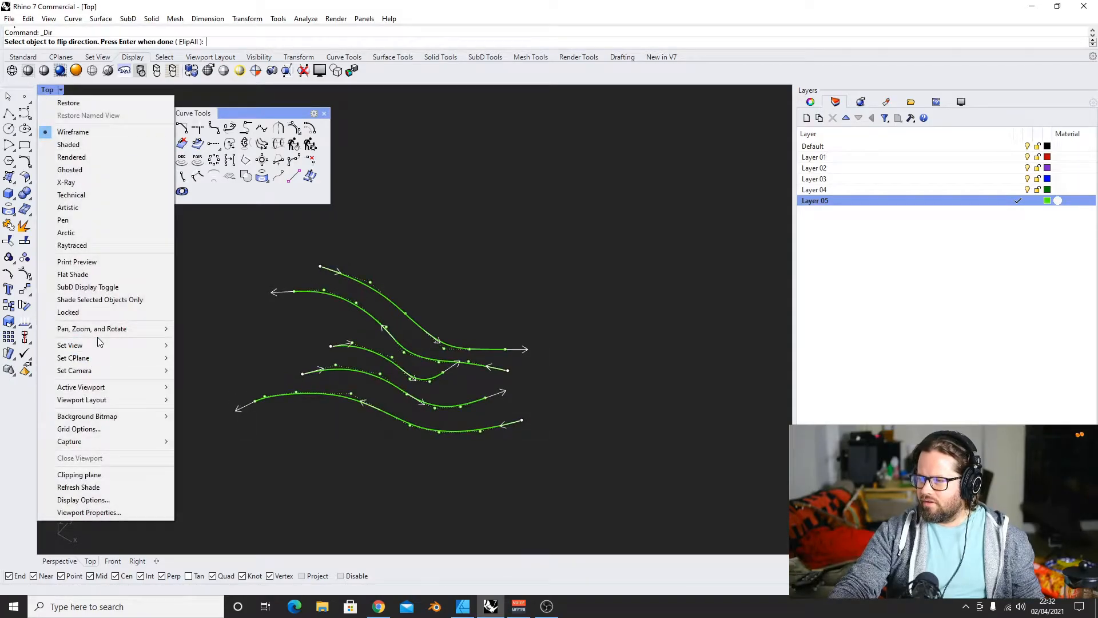
pyautogui.moveTo(98, 345)
pyautogui.click(197, 363)
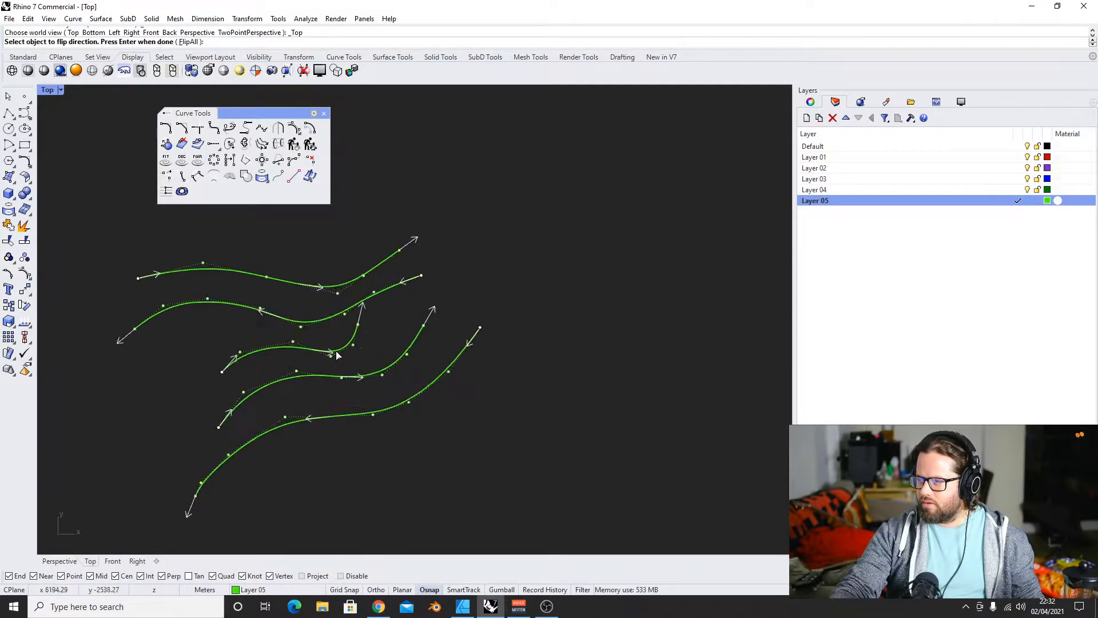
pyautogui.scroll(-4, 221, 360)
pyautogui.scroll(2, 501, 375)
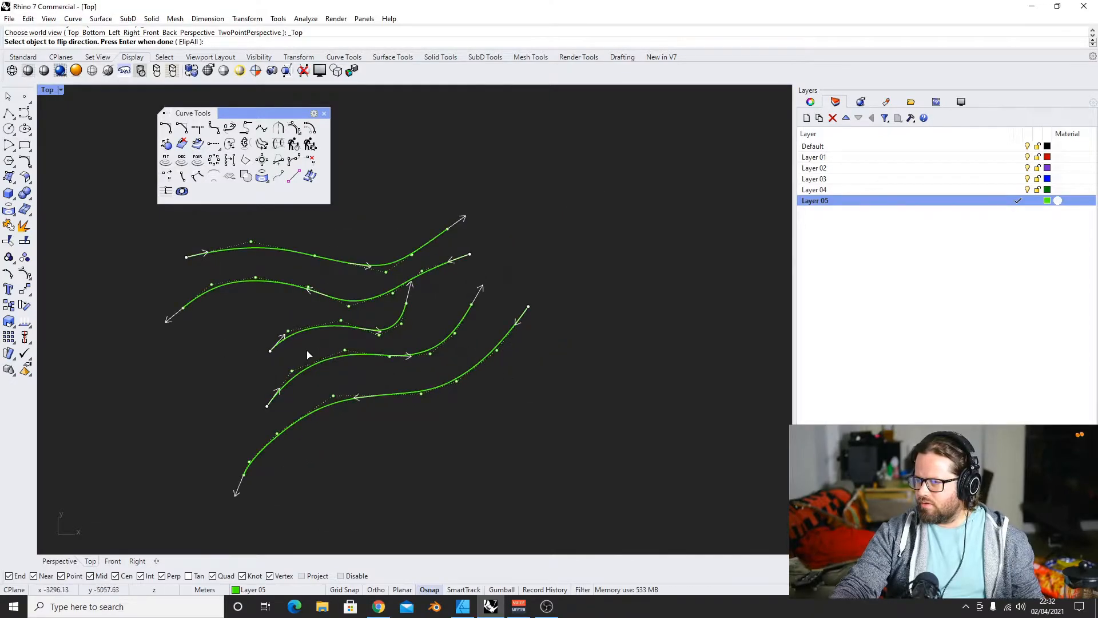
pyautogui.scroll(2, 308, 352)
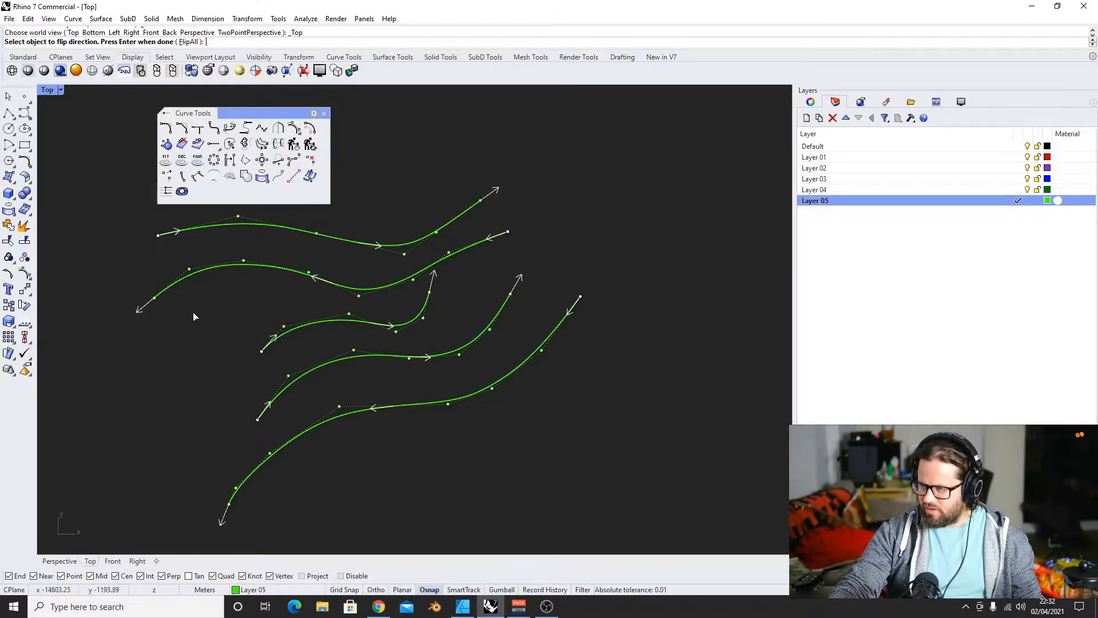
pyautogui.click(261, 147)
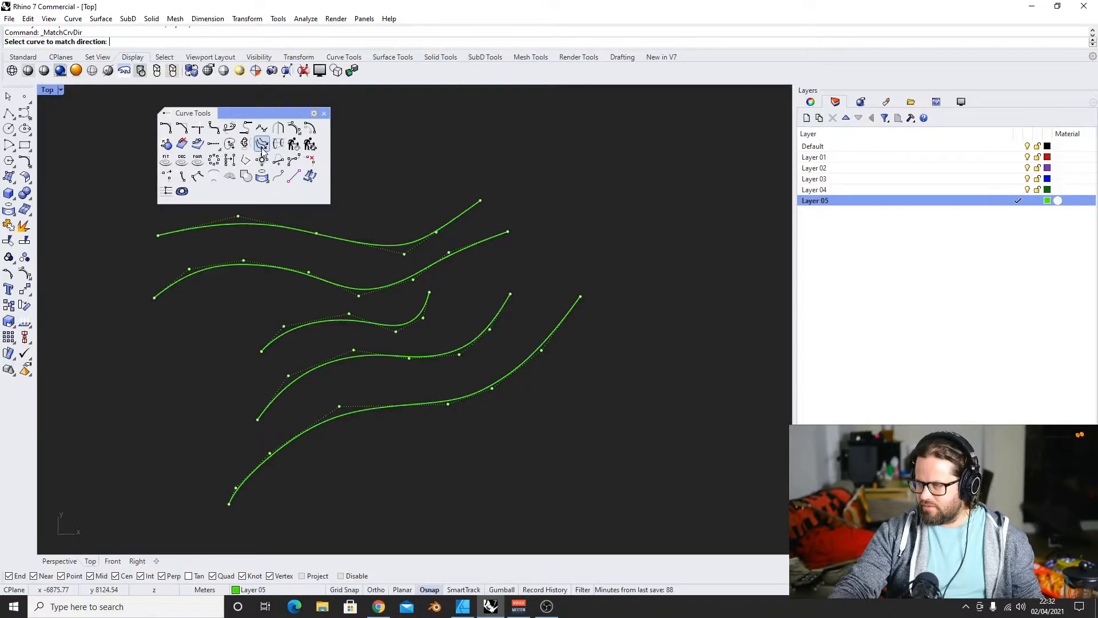
pyautogui.click(394, 406)
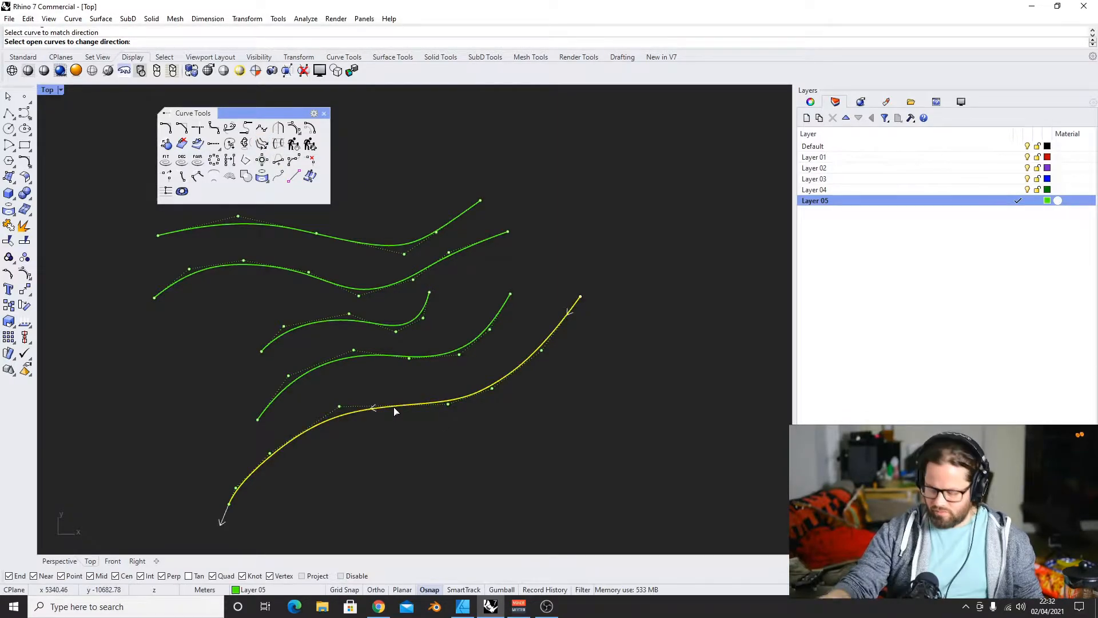
pyautogui.press('Return')
# Match the directions of the four lower open curves to the uppermost curve
pyautogui.moveTo(379, 180); pyautogui.dragTo(302, 502)
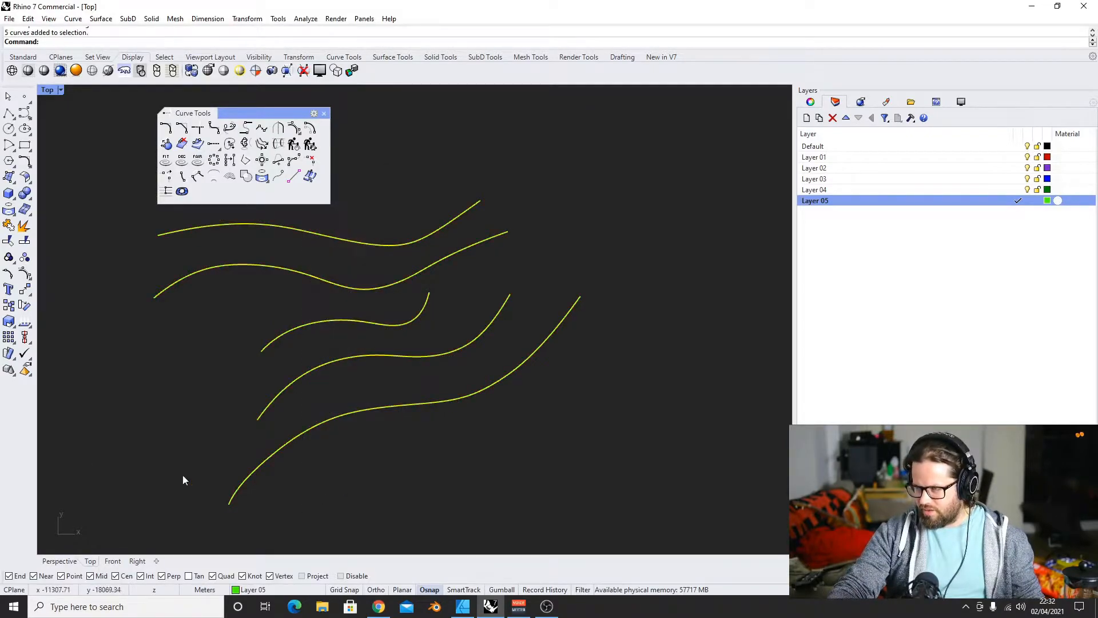
pyautogui.click(25, 324)
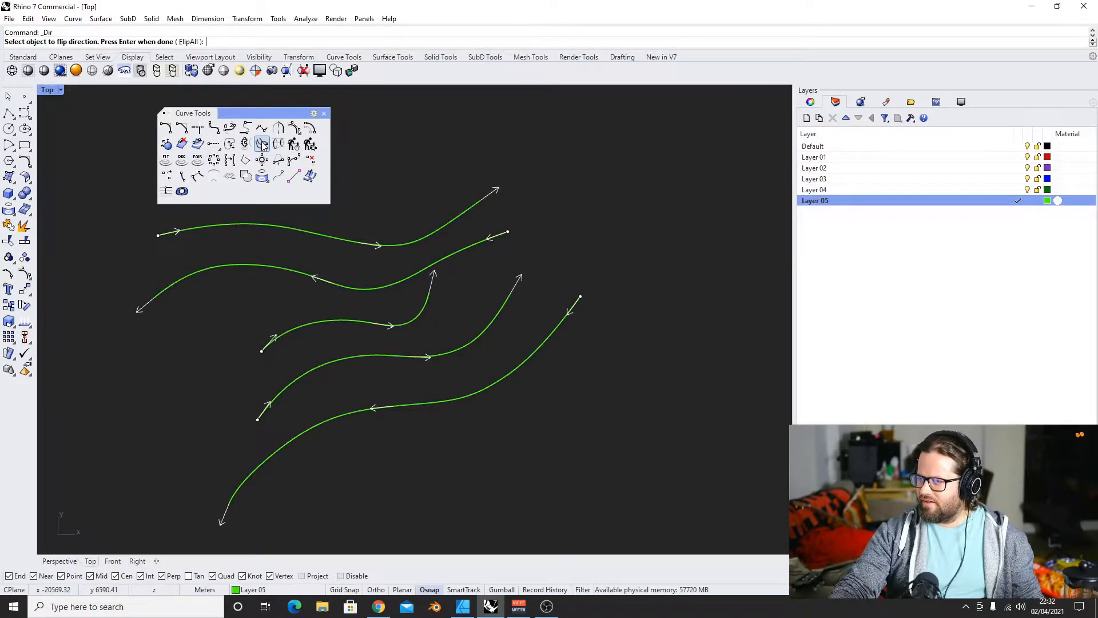
pyautogui.click(263, 144)
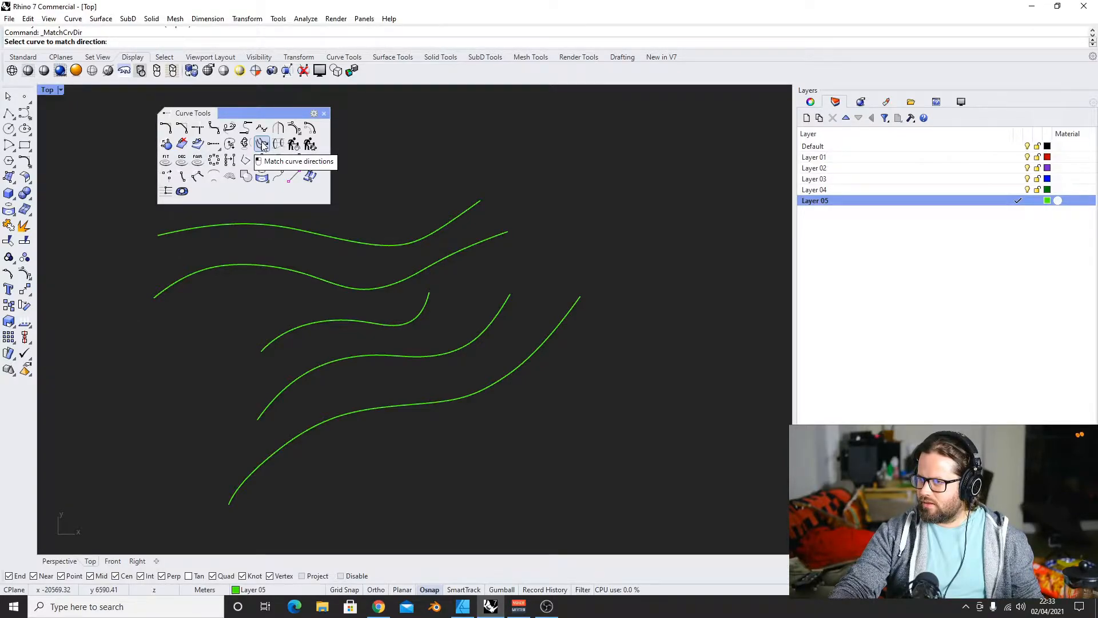
pyautogui.click(353, 246)
pyautogui.click(356, 291)
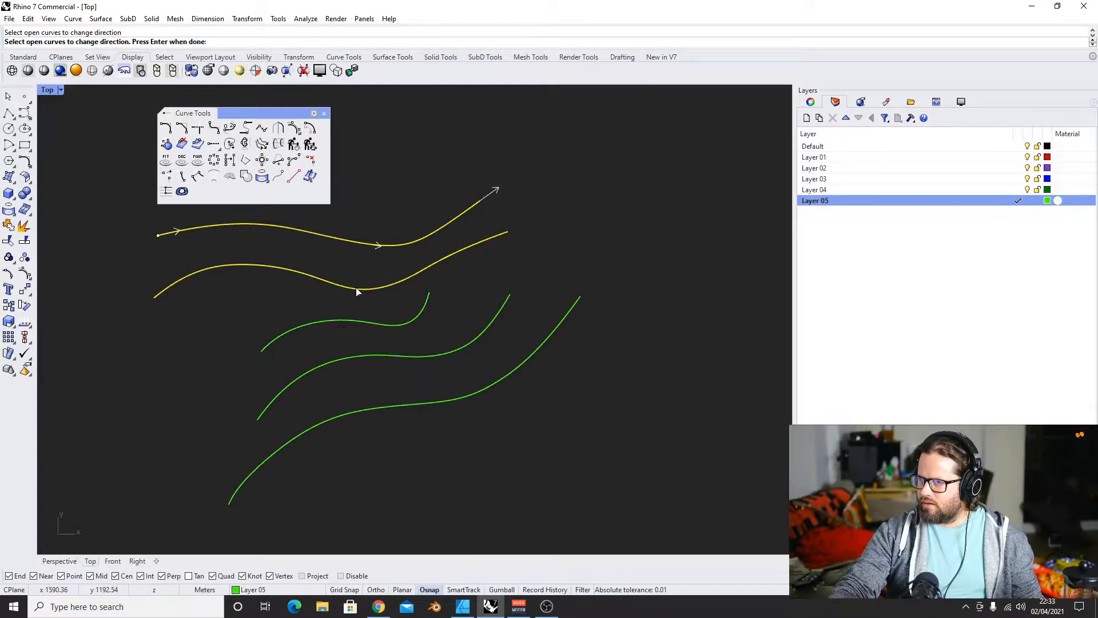
pyautogui.click(364, 323)
pyautogui.click(369, 357)
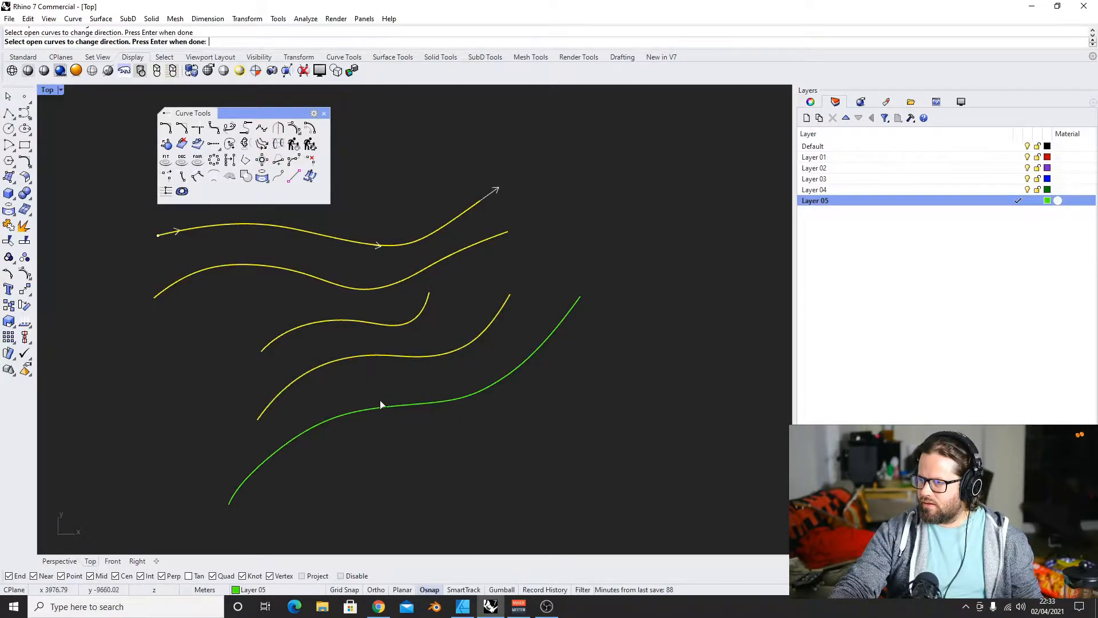
pyautogui.press('Return')
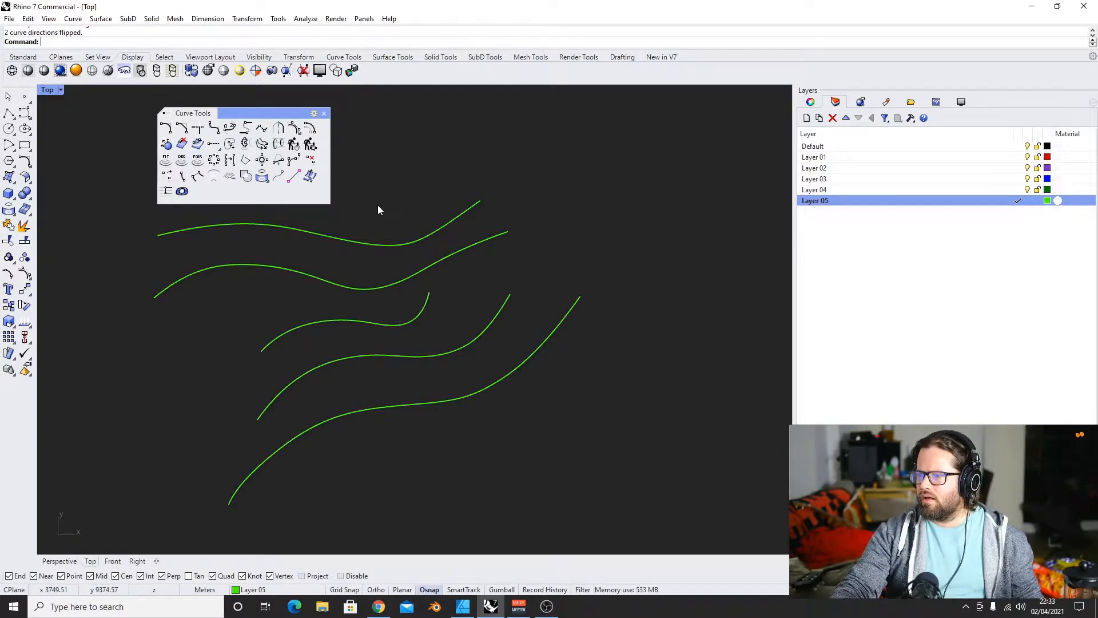
# Display the direction arrows of all five open curves to check their matched directions
pyautogui.hotkey('ctrl', 'a')
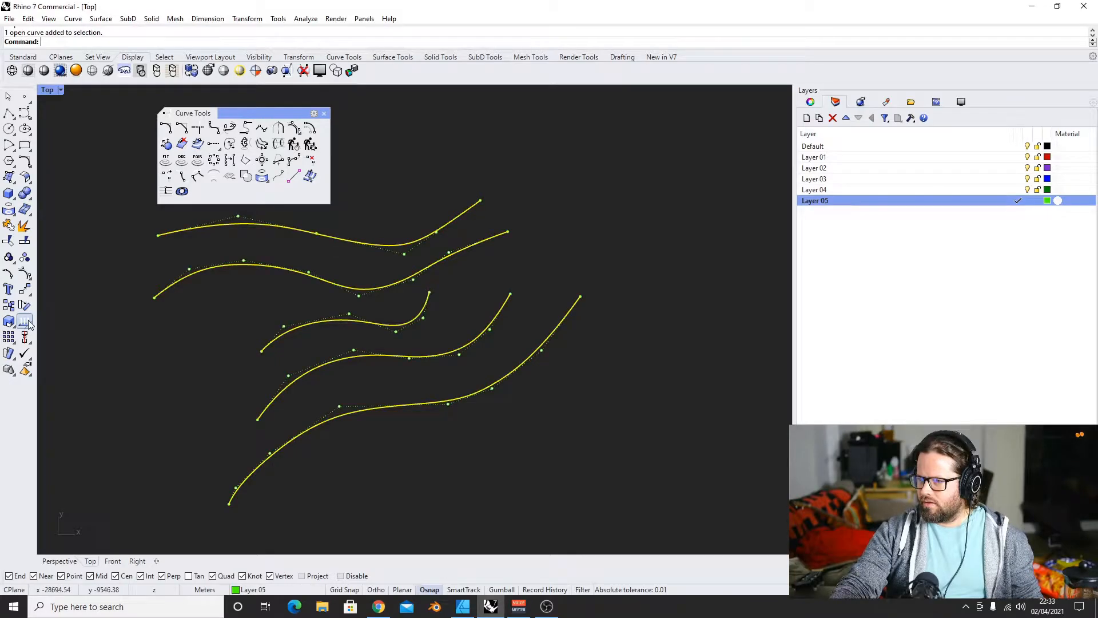
pyautogui.click(26, 322)
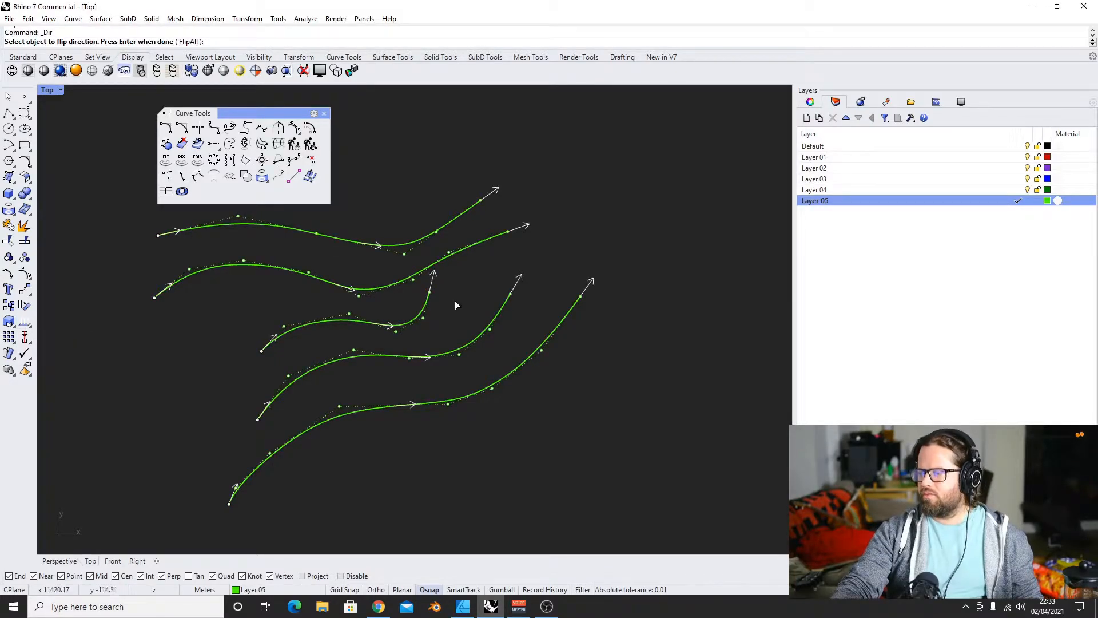
pyautogui.press('Return')
pyautogui.click(368, 243)
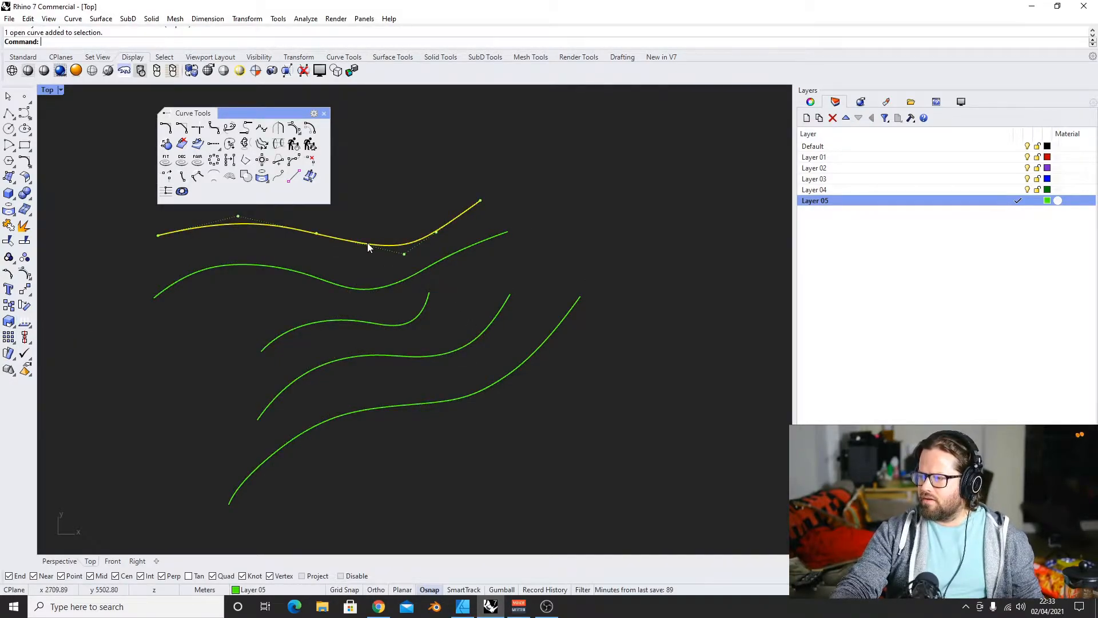
pyautogui.keyDown('shift'); pyautogui.click(372, 289); pyautogui.keyUp('shift')
pyautogui.moveTo(389, 221); pyautogui.dragTo(385, 478)
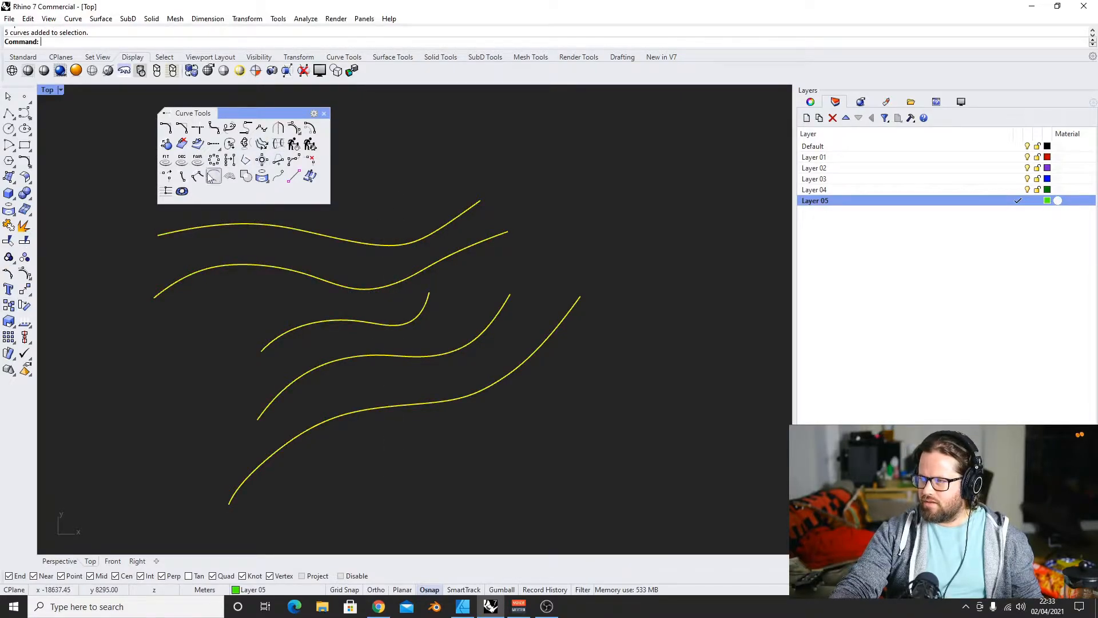
pyautogui.click(261, 144)
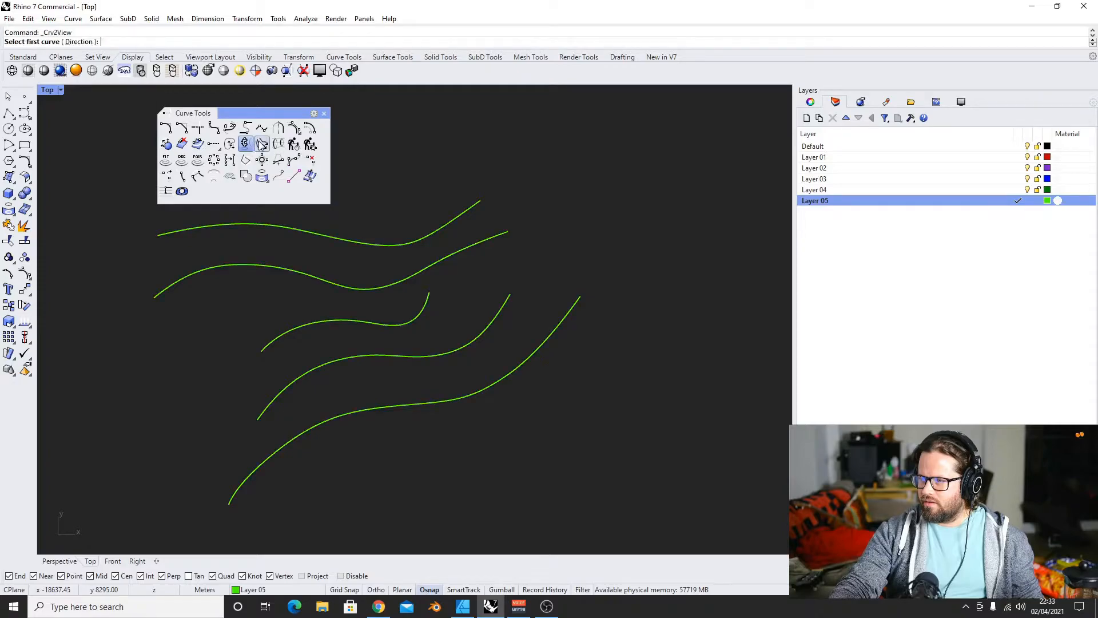
pyautogui.press('Escape')
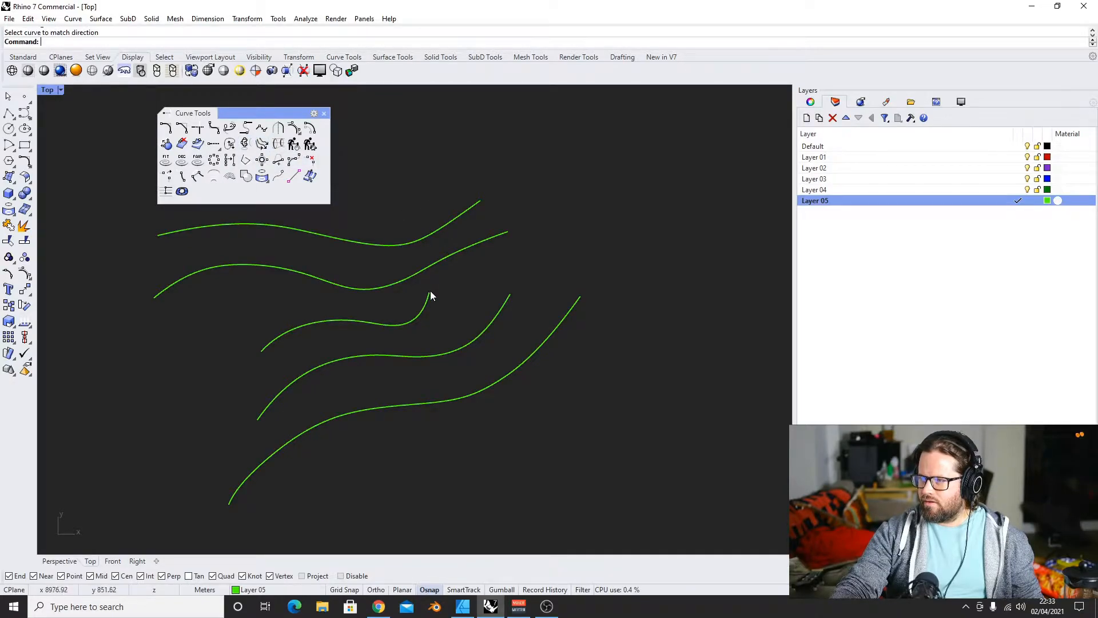
# Delete the five open curves
pyautogui.scroll(-3, 431, 296)
pyautogui.moveTo(392, 230); pyautogui.dragTo(365, 447)
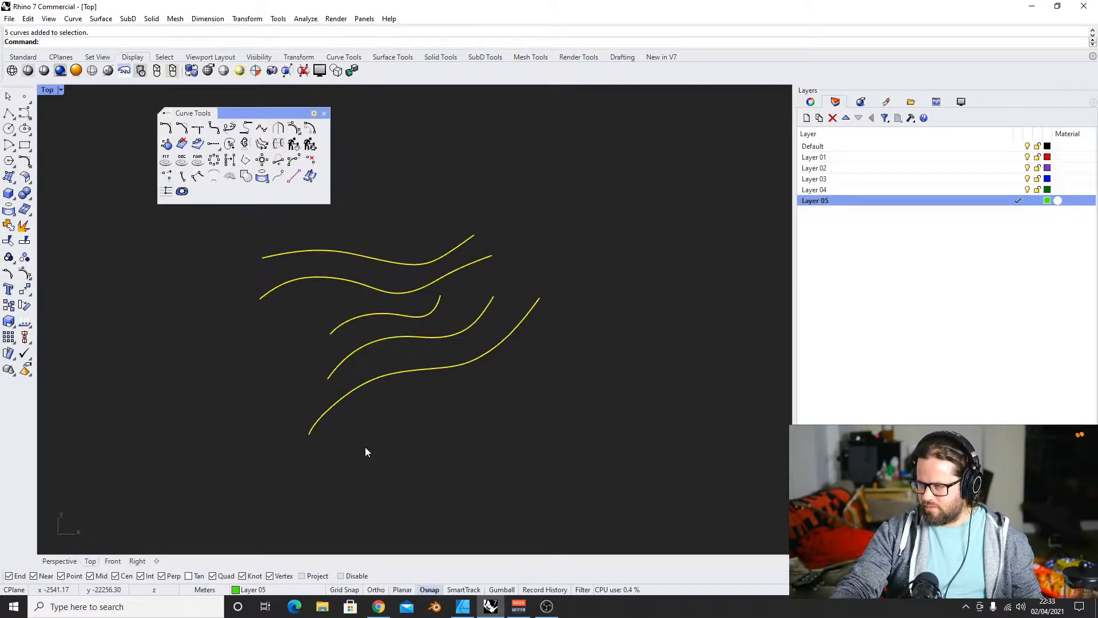
pyautogui.press('Delete')
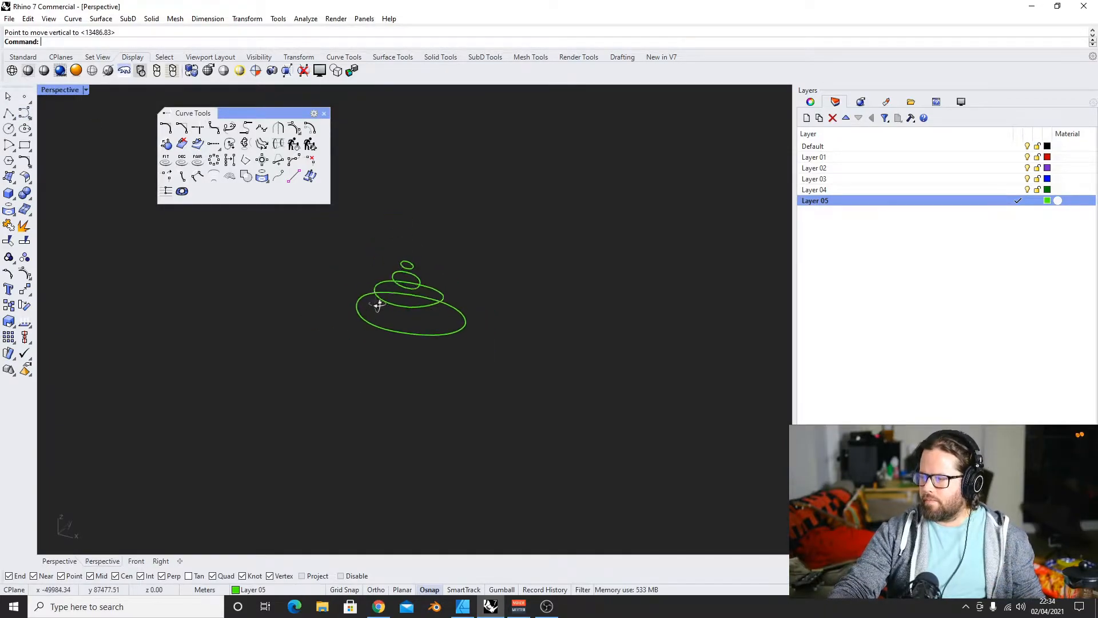
# Switch to Grasshopper, keeping the four stacked closed curves in the Perspective view
pyautogui.click(392, 290)
pyautogui.click(421, 258)
pyautogui.scroll(-2, 370, 262)
pyautogui.moveTo(321, 225); pyautogui.dragTo(573, 421)
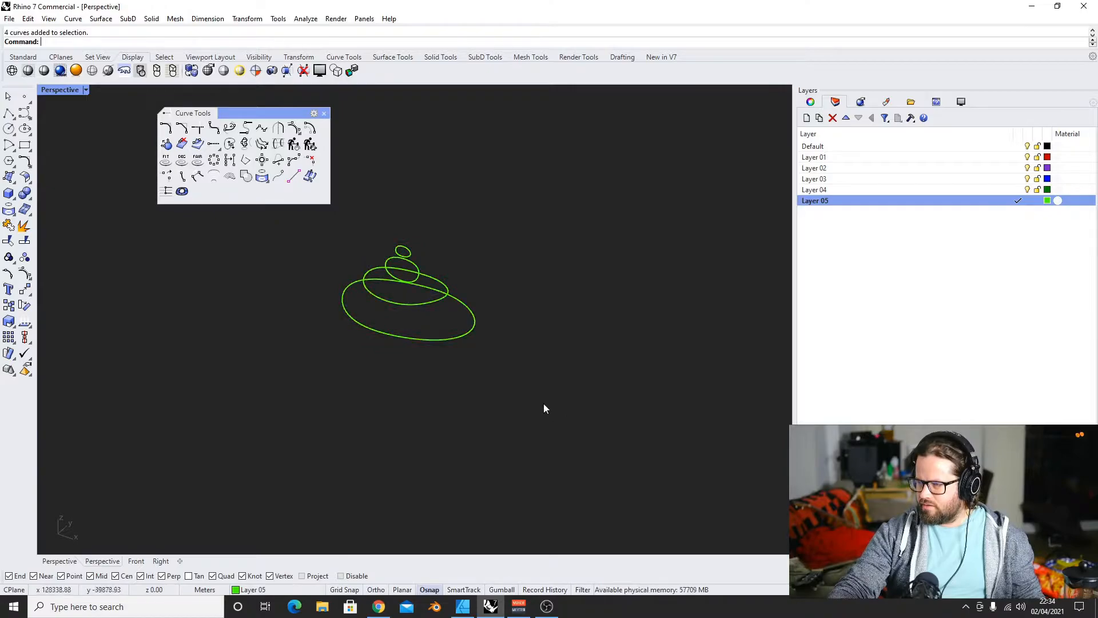
pyautogui.write('Gar')
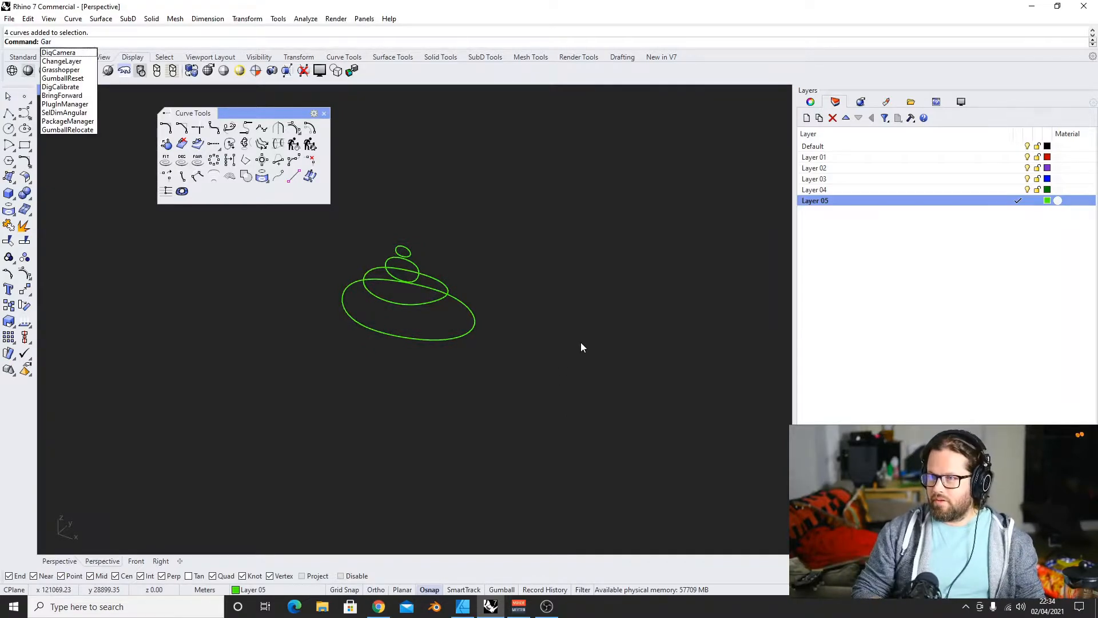
pyautogui.press('BackSpace')
pyautogui.press('BackSpace')
pyautogui.write('rasshopper')
pyautogui.press('Return')
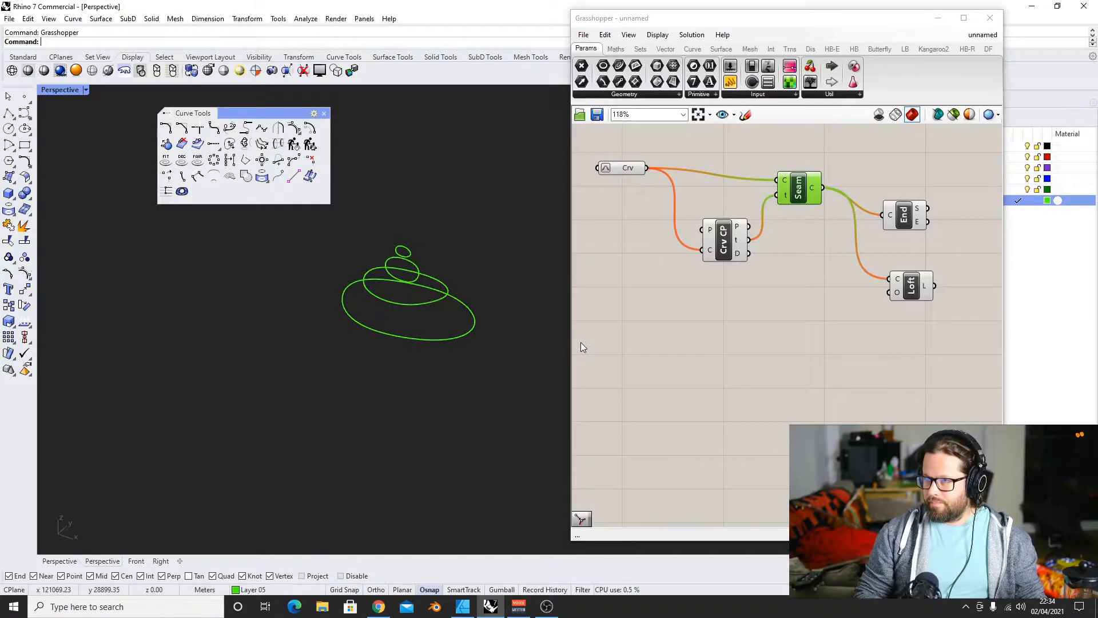
# Reference the four stacked closed curves in Grasshopper's Crv parameter
pyautogui.click(731, 322)
pyautogui.click(627, 172)
pyautogui.rightClick(628, 172)
pyautogui.click(647, 333)
pyautogui.moveTo(324, 227); pyautogui.dragTo(591, 413)
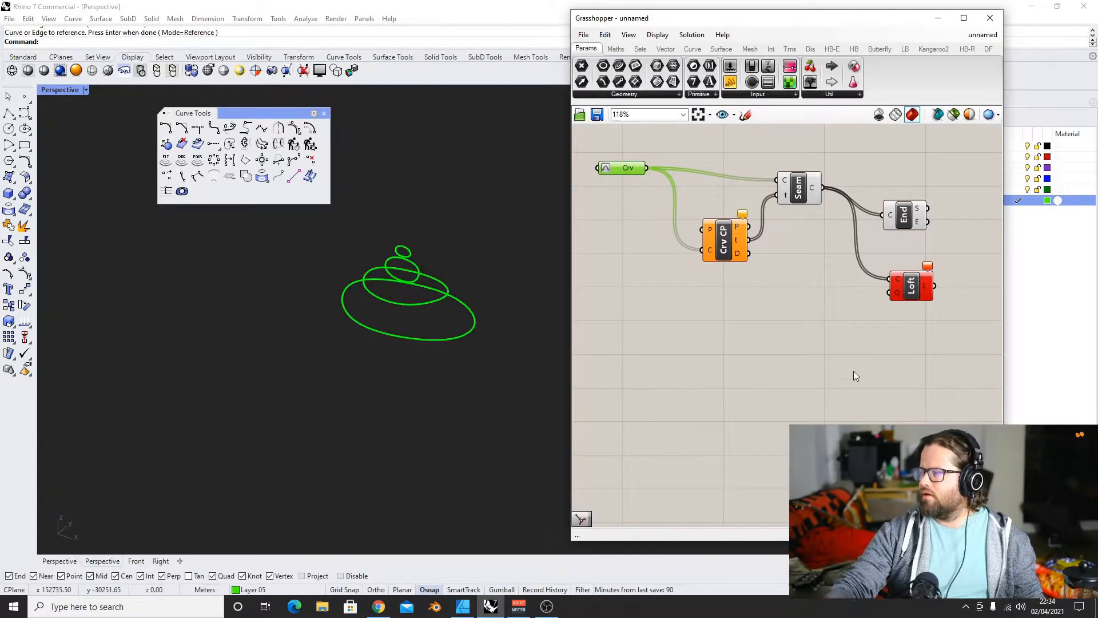
# Place a point object outside the largest closed curve in the Perspective view
pyautogui.scroll(9, 441, 269)
pyautogui.moveTo(410, 289); pyautogui.dragTo(430, 246, button='right')
pyautogui.scroll(-5, 430, 246)
pyautogui.moveTo(429, 318); pyautogui.dragTo(407, 390, button='right')
pyautogui.scroll(-6, 445, 372)
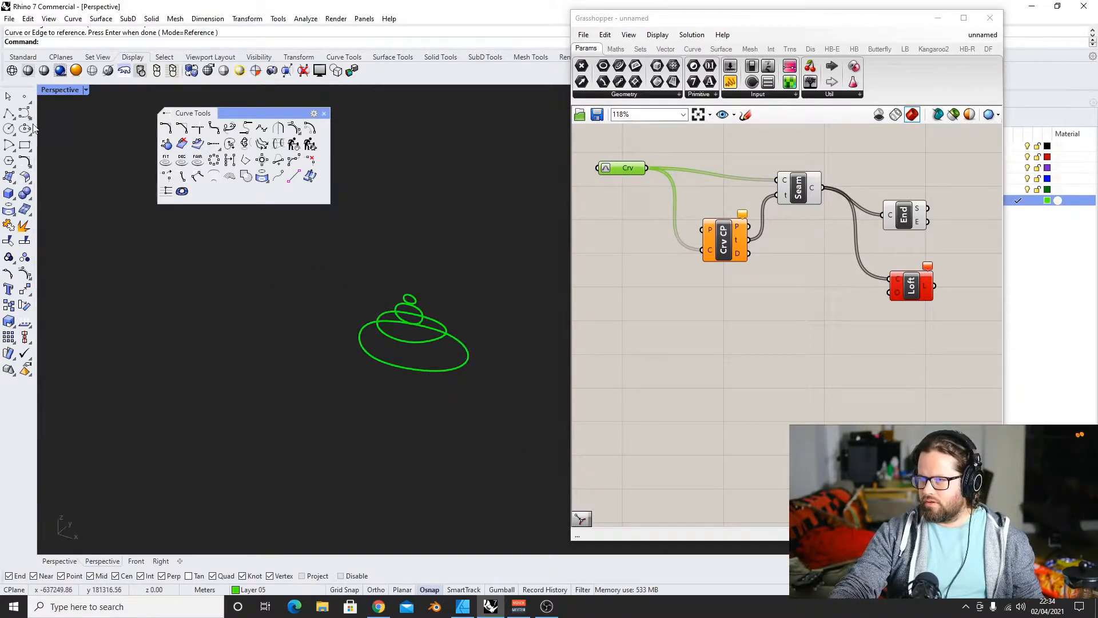
pyautogui.click(27, 103)
pyautogui.click(373, 392)
pyautogui.moveTo(481, 421); pyautogui.dragTo(434, 431, button='right')
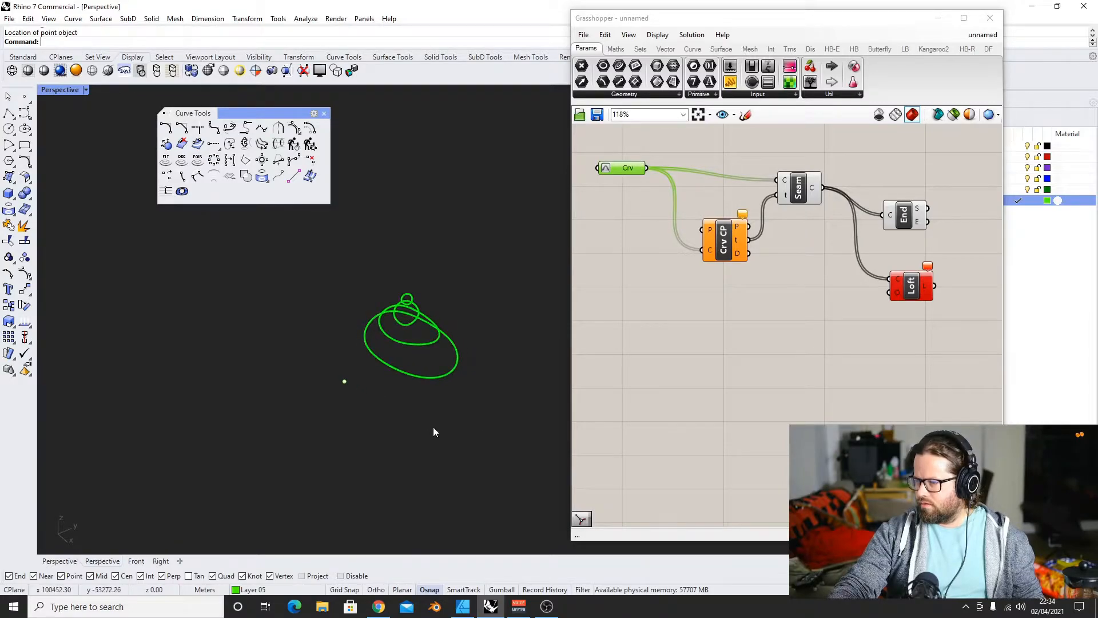
# Assign the placed point object to the P input of the Crv CP component
pyautogui.rightClick(727, 234)
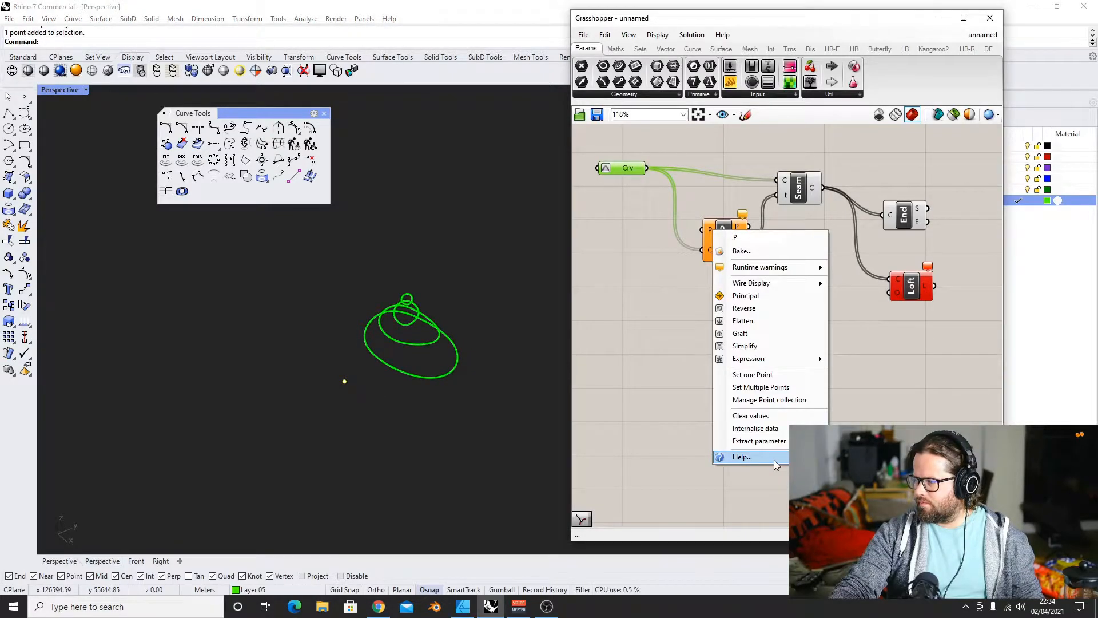
pyautogui.click(763, 377)
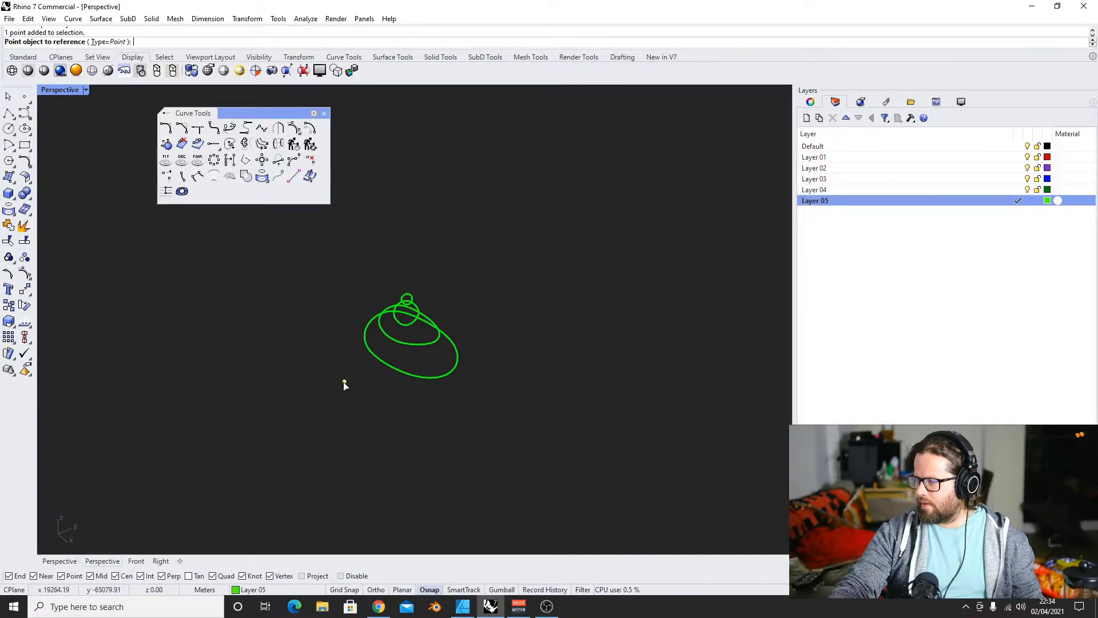
pyautogui.press('Return')
# Examine the loft preview through the four closed curves, moving the Curve Tools palette away from it
pyautogui.scroll(10, 416, 348)
pyautogui.moveTo(417, 341); pyautogui.dragTo(396, 291, button='right')
pyautogui.scroll(-3, 400, 286)
pyautogui.scroll(4, 465, 256)
pyautogui.moveTo(256, 113); pyautogui.dragTo(141, 100)
pyautogui.scroll(-4, 387, 261)
pyautogui.moveTo(395, 289); pyautogui.dragTo(422, 298, button='right')
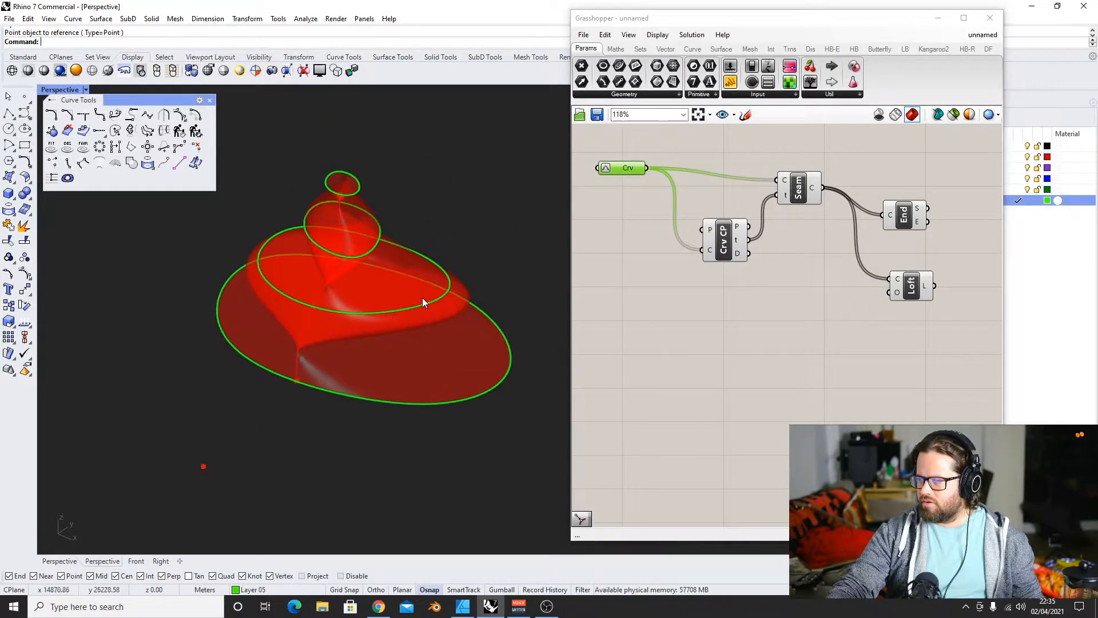
pyautogui.scroll(3, 454, 300)
pyautogui.click(454, 300)
pyautogui.scroll(-3, 454, 299)
pyautogui.press('Escape')
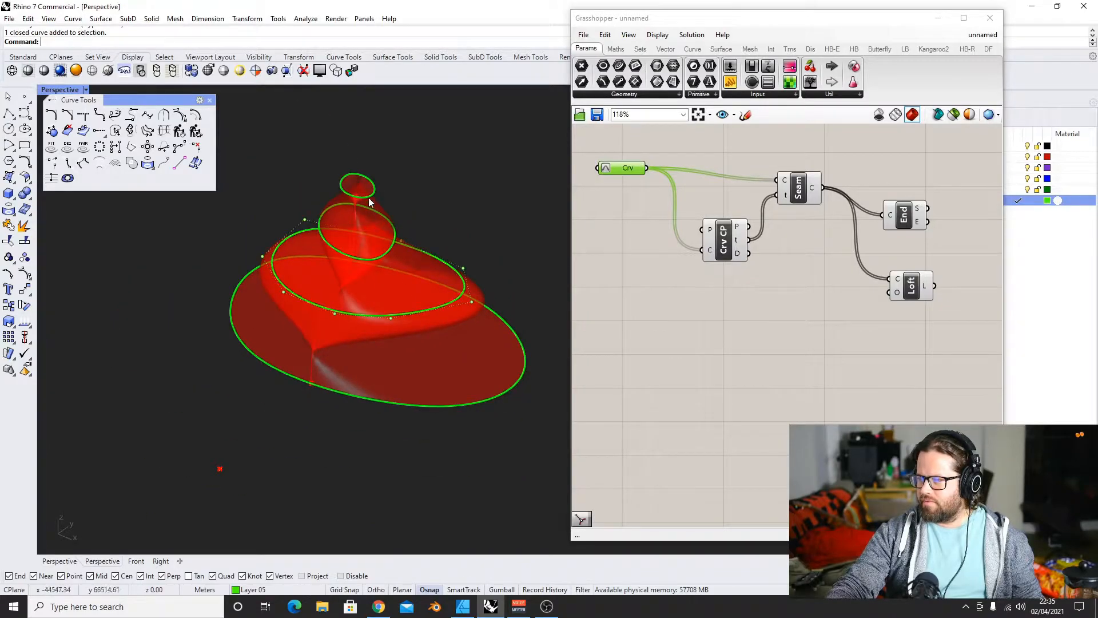
pyautogui.moveTo(401, 303); pyautogui.dragTo(364, 359, button='right')
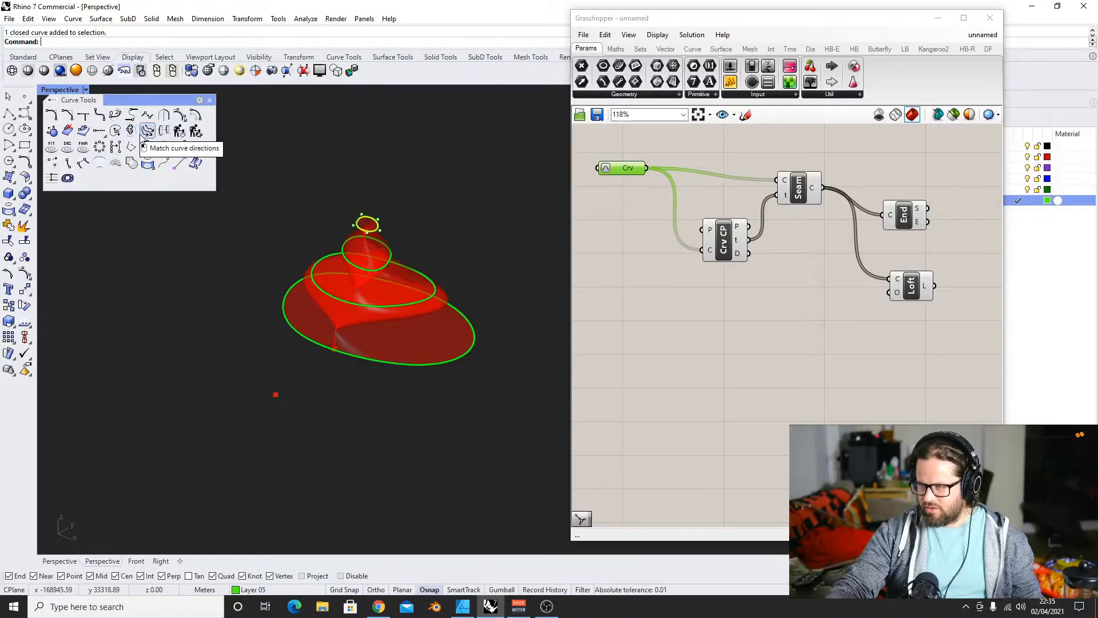
pyautogui.press('Escape')
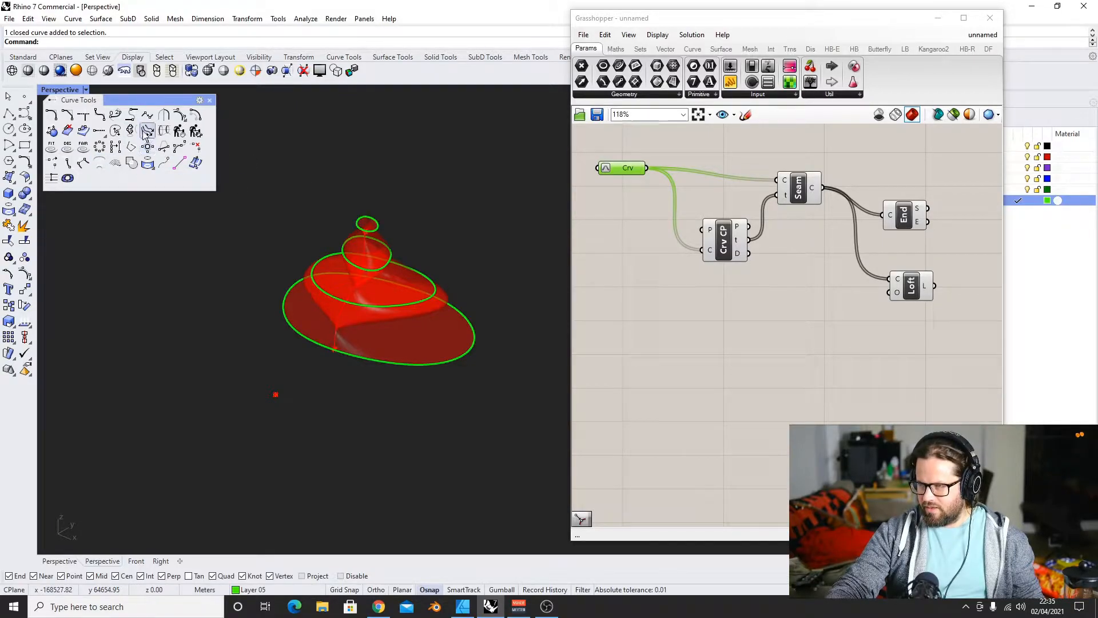
# Match the directions of the three larger closed curves to the smallest one at the top of the stack
pyautogui.click(146, 132)
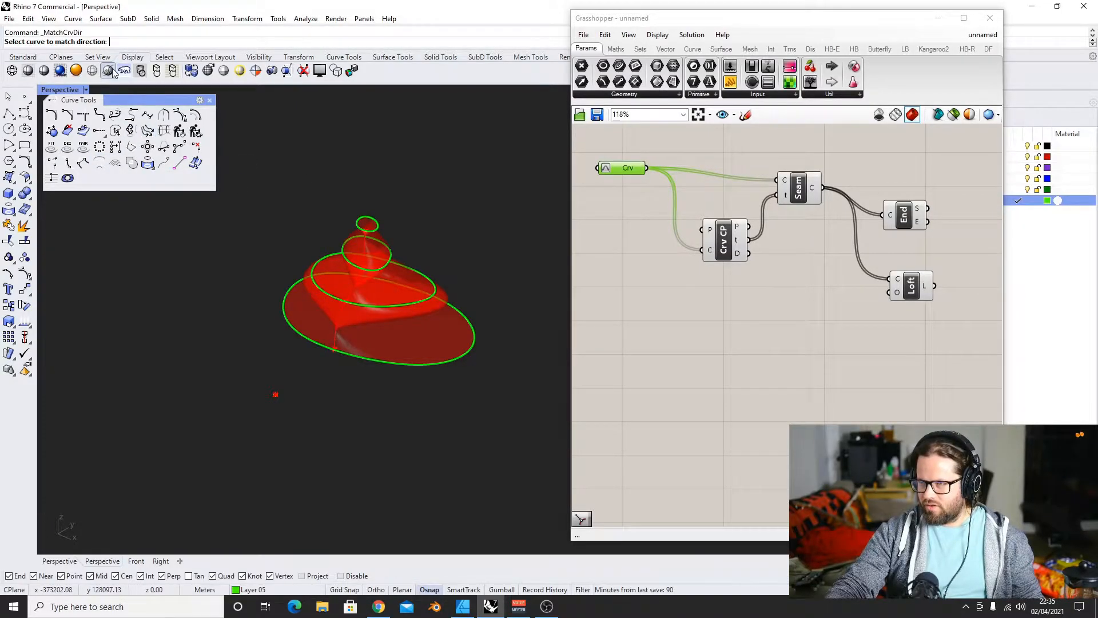
pyautogui.click(382, 230)
pyautogui.click(394, 261)
pyautogui.click(434, 289)
pyautogui.click(471, 347)
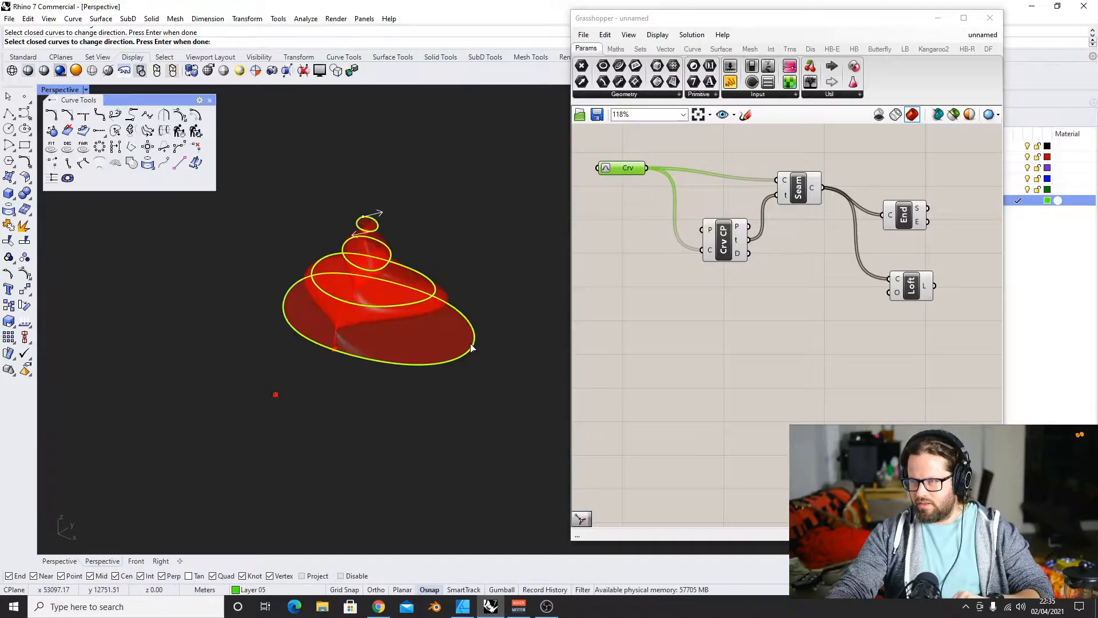
pyautogui.press('Return')
pyautogui.moveTo(470, 347); pyautogui.dragTo(446, 286, button='right')
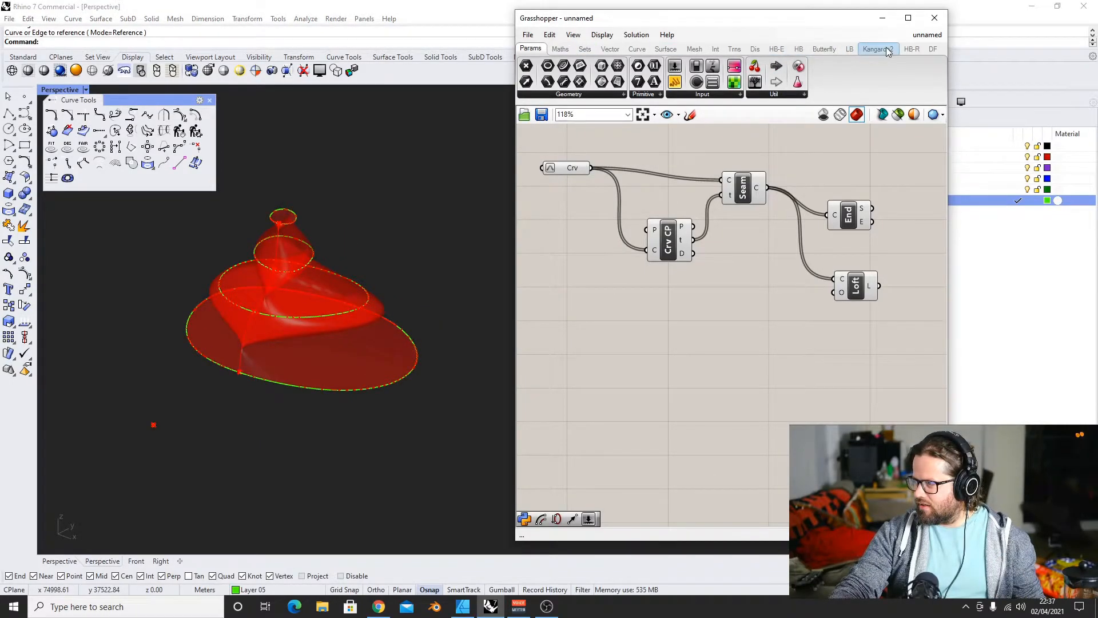
# Widen the Grasshopper window and insert a Flip Curve component between the Crv parameter and the Seam component's curve input
pyautogui.moveTo(514, 132); pyautogui.dragTo(462, 133)
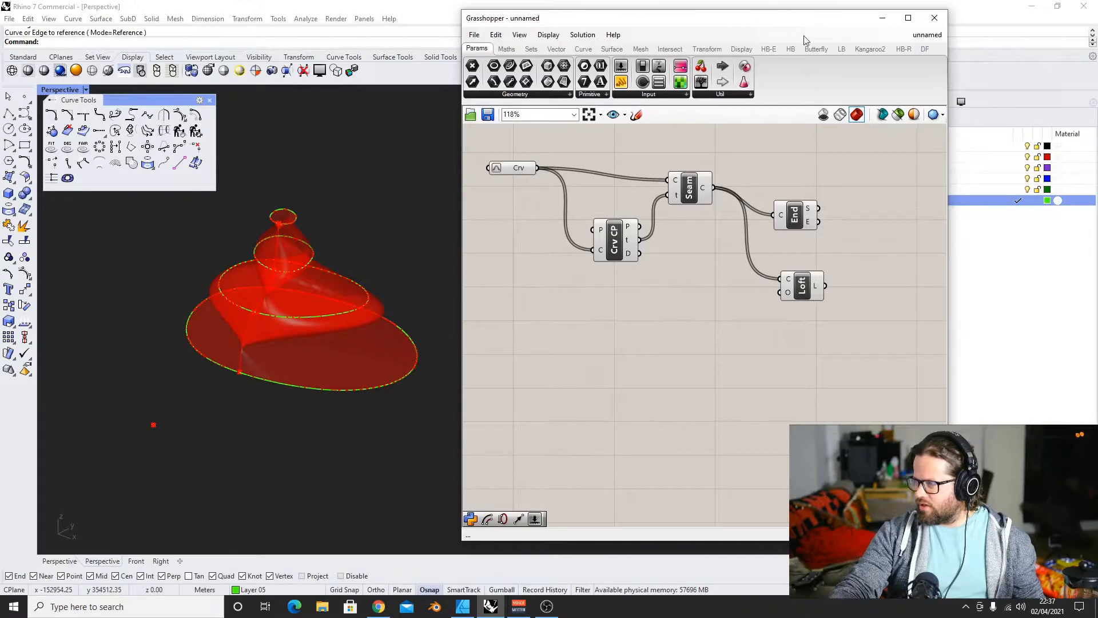
pyautogui.click(586, 50)
pyautogui.moveTo(759, 158); pyautogui.dragTo(598, 337)
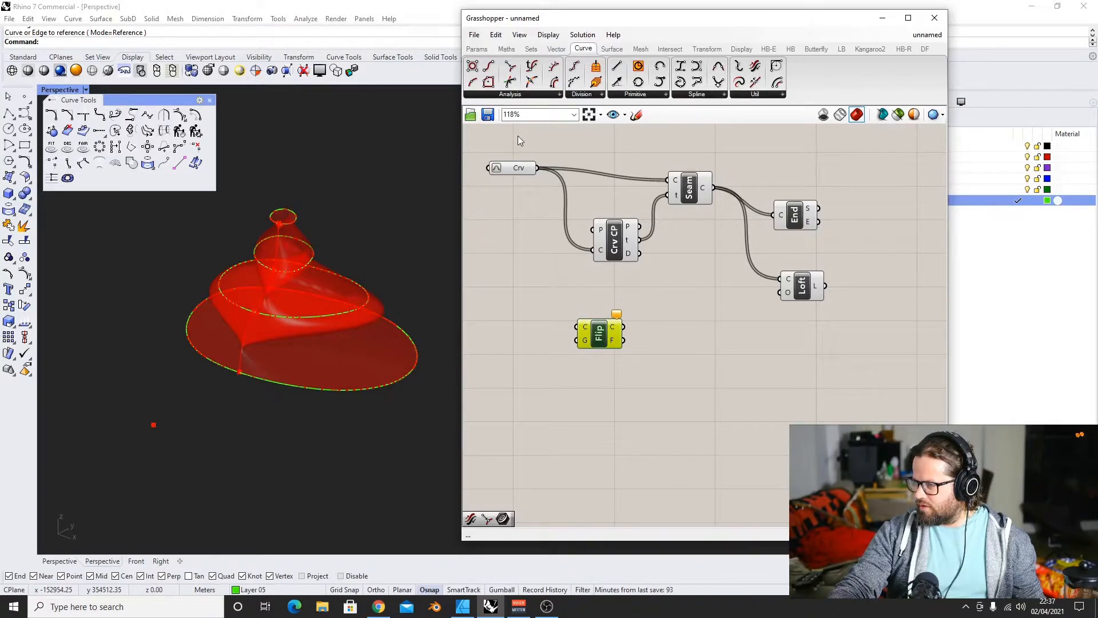
pyautogui.moveTo(537, 168); pyautogui.dragTo(576, 326)
pyautogui.moveTo(659, 319); pyautogui.dragTo(666, 181)
pyautogui.moveTo(597, 338); pyautogui.dragTo(609, 182)
pyautogui.moveTo(427, 261); pyautogui.dragTo(332, 284, button='right')
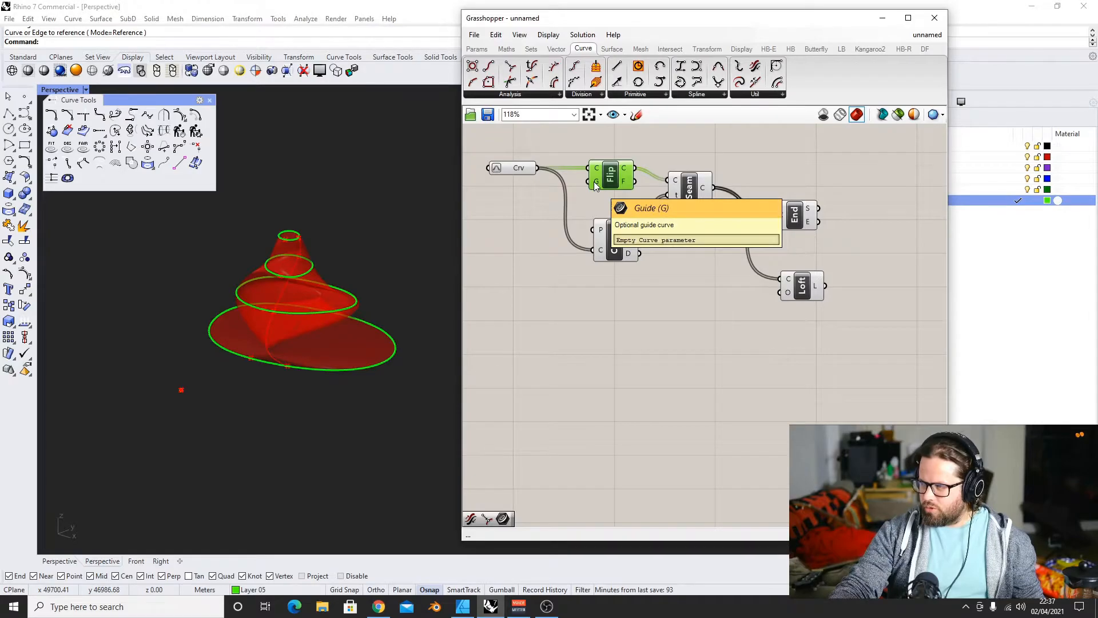
pyautogui.click(518, 171)
pyautogui.click(477, 49)
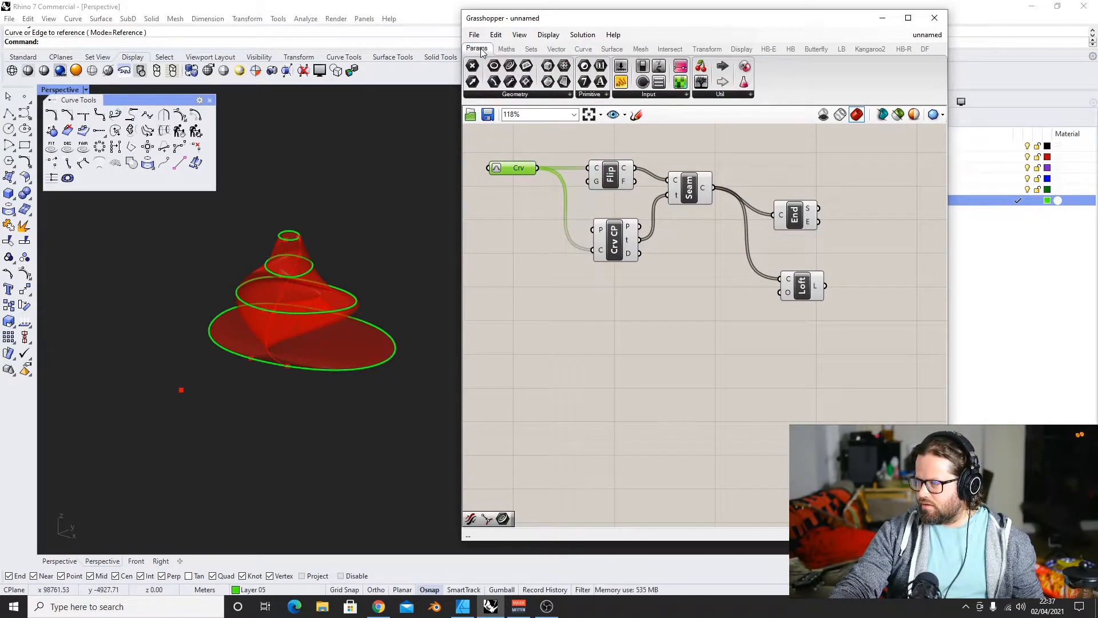
pyautogui.moveTo(501, 70); pyautogui.dragTo(518, 205)
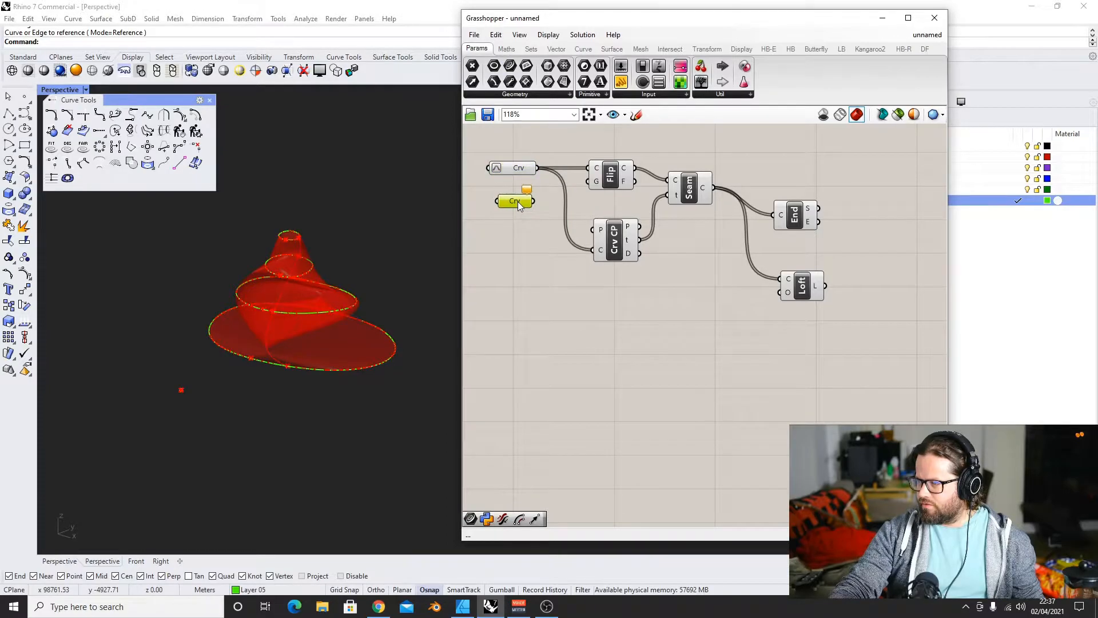
pyautogui.press('Delete')
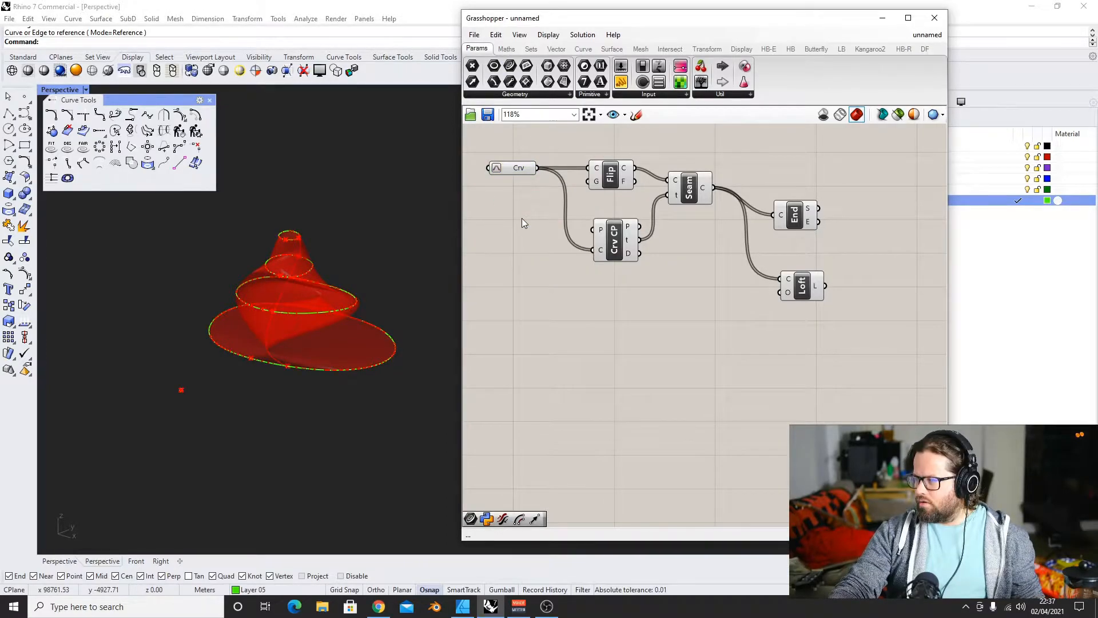
# Add a List Item component below the Crv parameter and feed the curves into its L input
pyautogui.doubleClick(521, 218)
pyautogui.write('list')
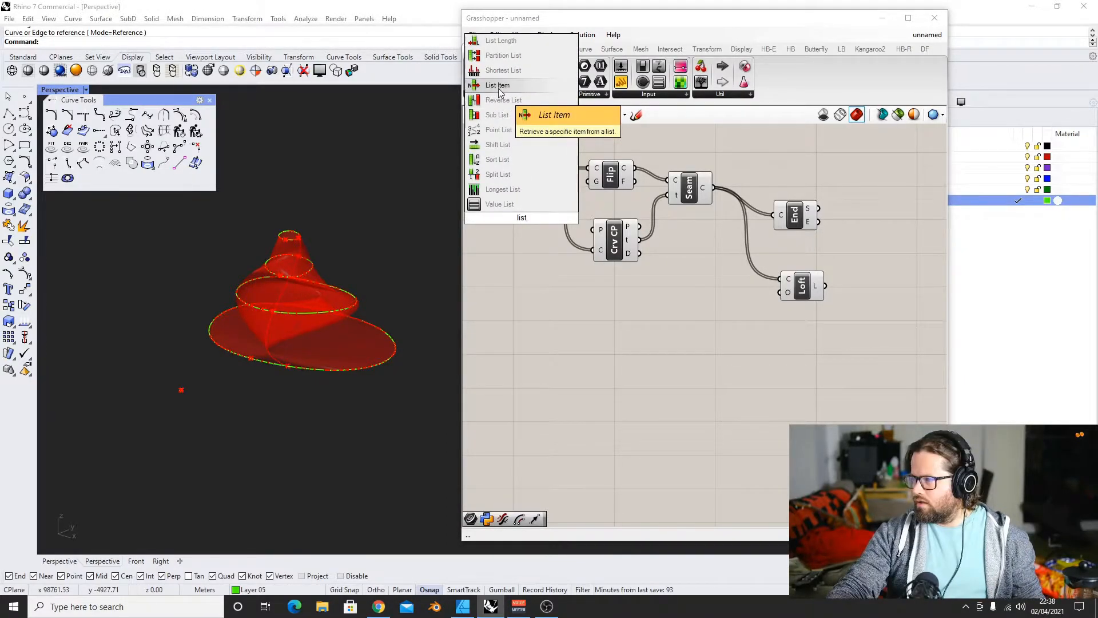
pyautogui.click(499, 88)
pyautogui.moveTo(529, 236); pyautogui.dragTo(542, 322)
pyautogui.moveTo(538, 168); pyautogui.dragTo(520, 293)
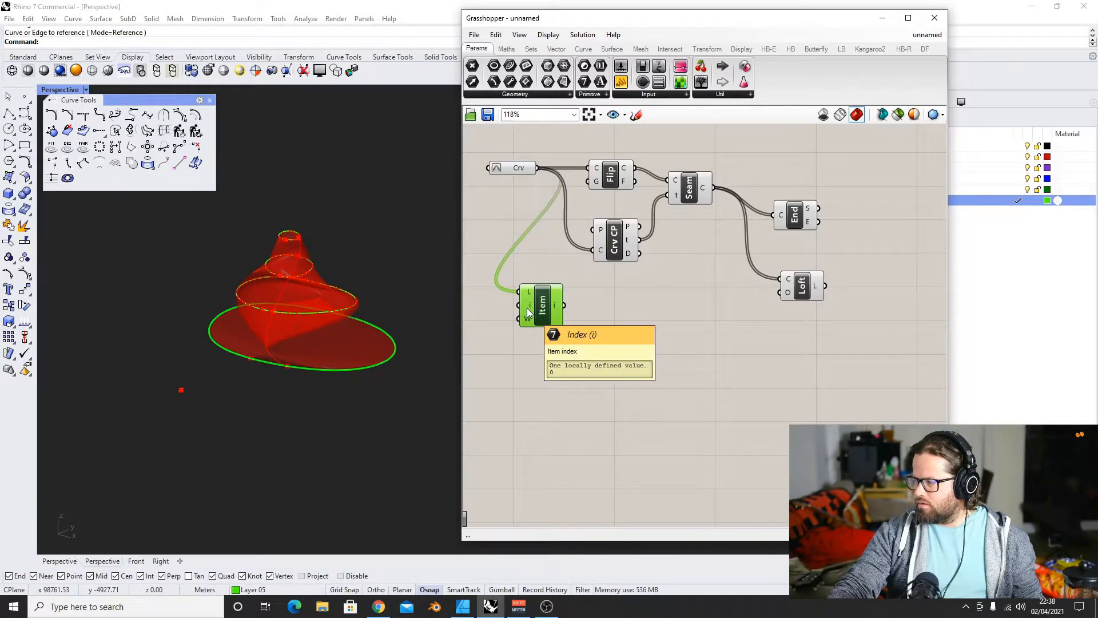
# Connect the List Item output to the Flip Curve component's guide (G) input
pyautogui.moveTo(556, 309)
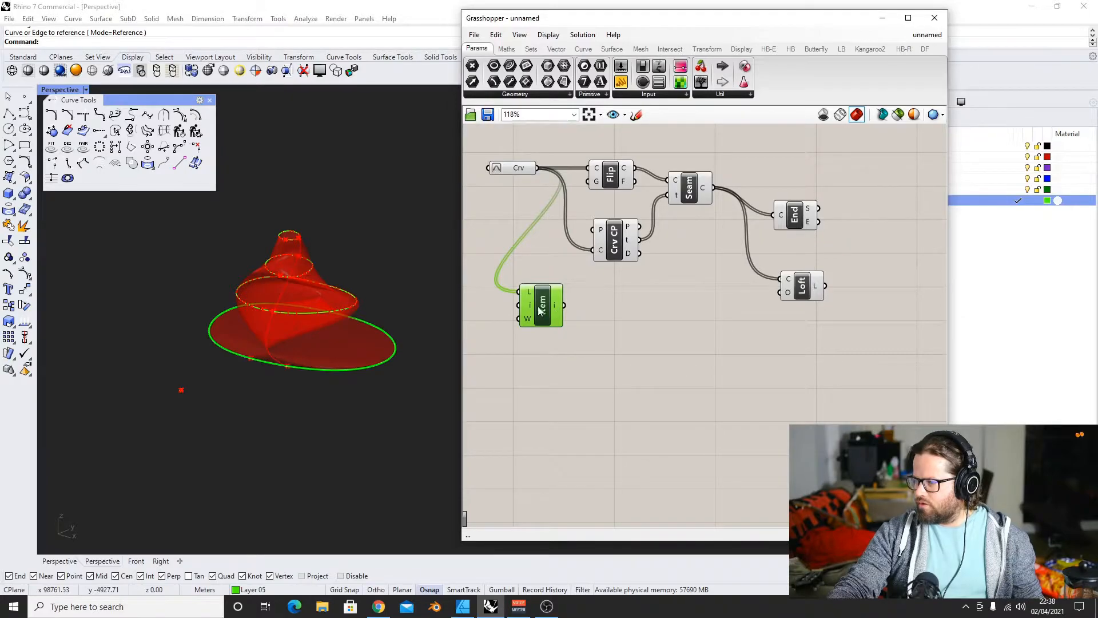
pyautogui.click(564, 339)
pyautogui.click(545, 318)
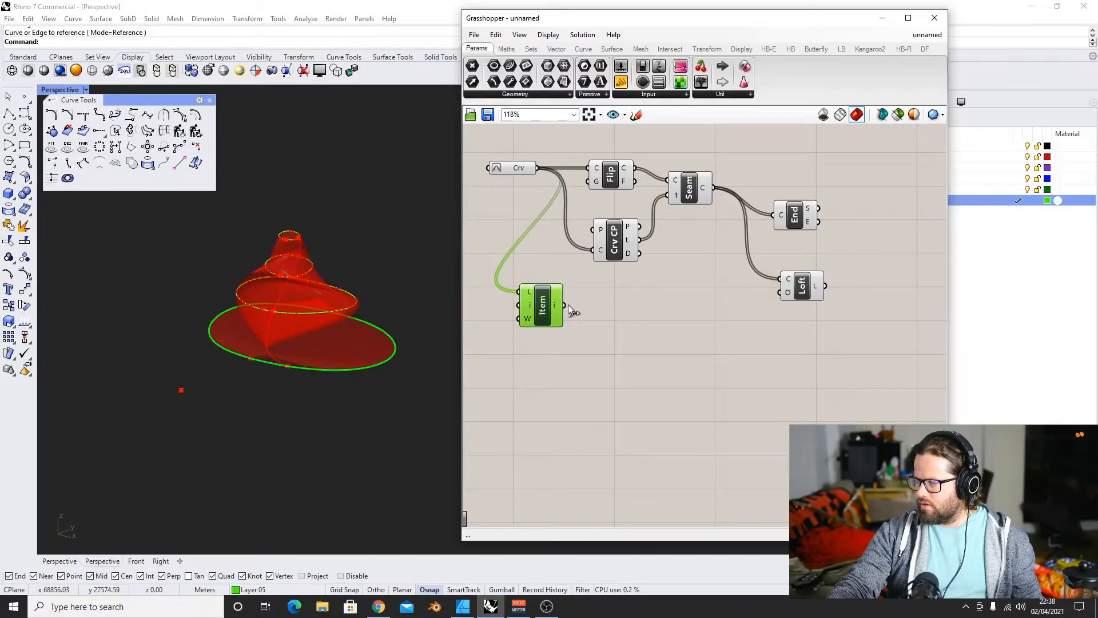
pyautogui.moveTo(566, 306); pyautogui.dragTo(591, 181)
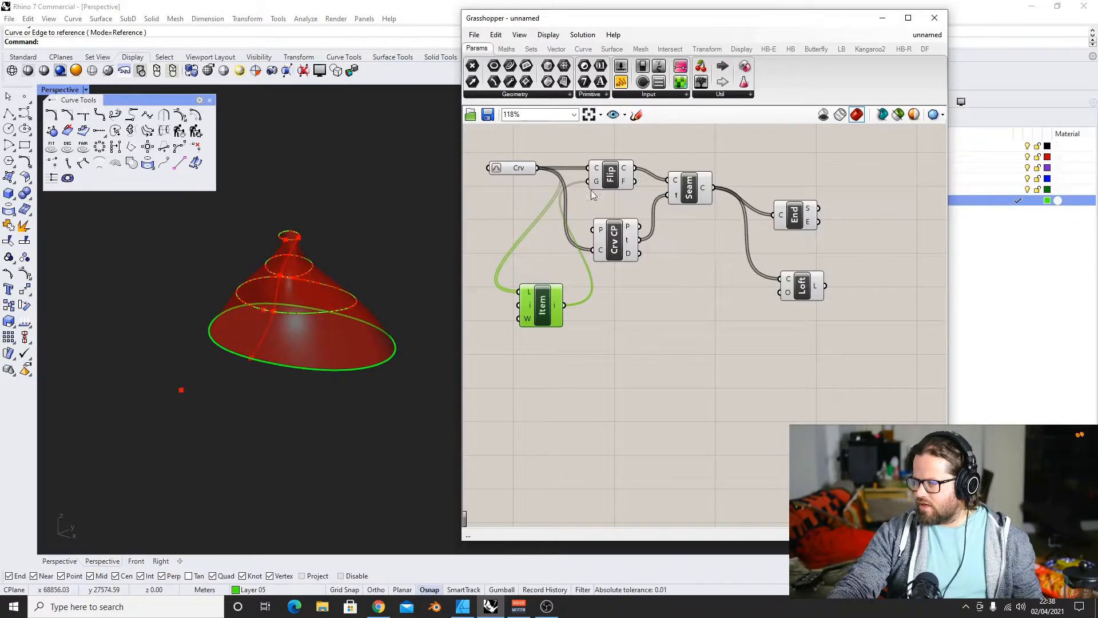
# Tidy the definition by placing List Item between Crv and Flip and Crv CP below them, and check the loft from above
pyautogui.moveTo(542, 309); pyautogui.dragTo(554, 260)
pyautogui.moveTo(606, 173)
pyautogui.mouseDown()
pyautogui.moveTo(622, 141)
pyautogui.moveTo(612, 182)
pyautogui.mouseUp()
pyautogui.moveTo(560, 253); pyautogui.dragTo(617, 325)
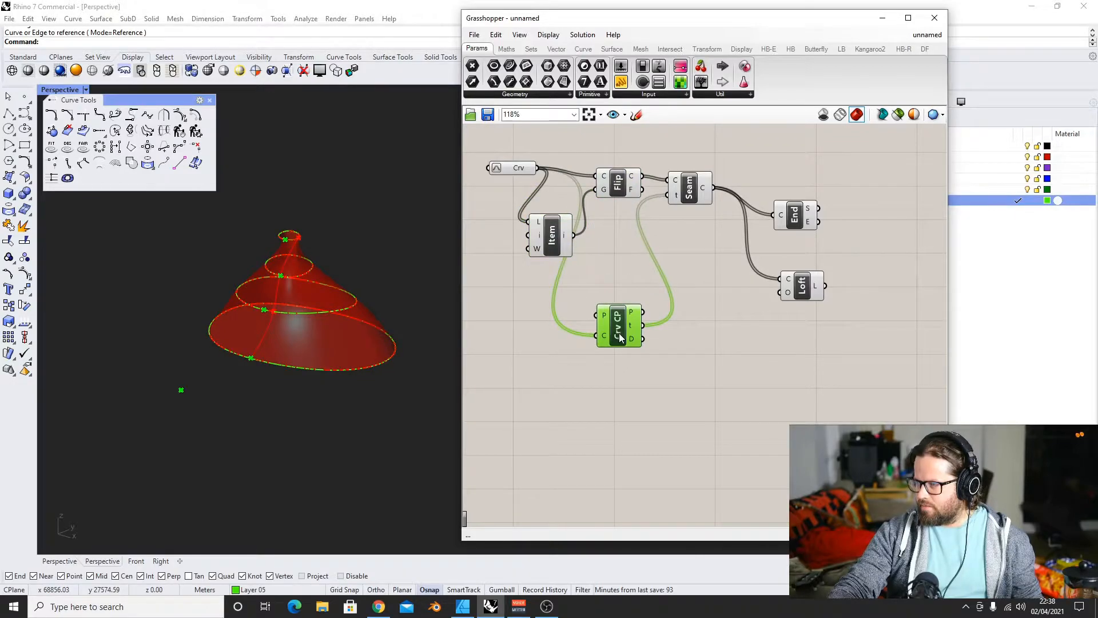
pyautogui.moveTo(549, 236); pyautogui.dragTo(525, 245)
pyautogui.moveTo(521, 168); pyautogui.dragTo(507, 168)
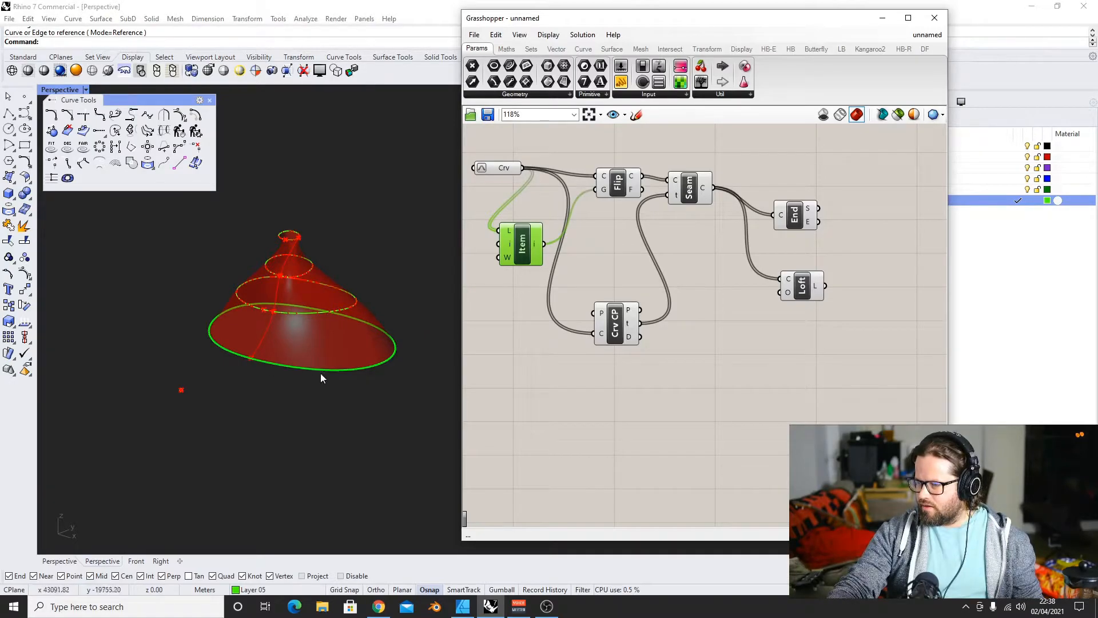
pyautogui.moveTo(299, 256); pyautogui.dragTo(405, 253, button='right')
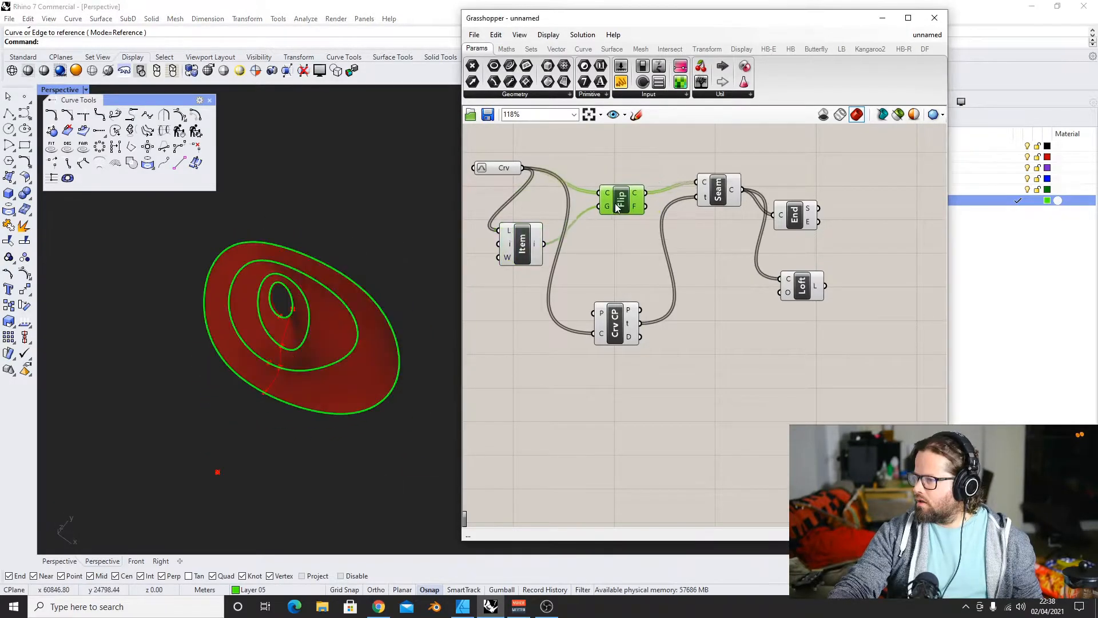
# Rewire Crv CP so its curve input takes the Flip component's curve output instead of the Crv parameter
pyautogui.moveTo(616, 207); pyautogui.dragTo(607, 203)
pyautogui.moveTo(517, 248); pyautogui.dragTo(501, 240)
pyautogui.moveTo(620, 200); pyautogui.dragTo(624, 198)
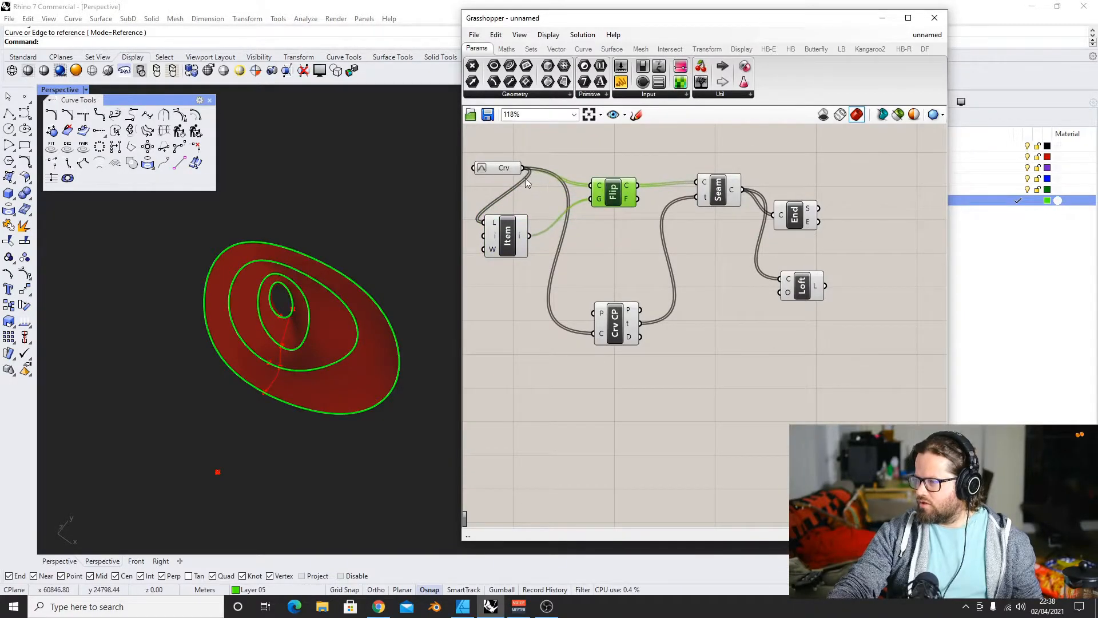
pyautogui.moveTo(506, 172); pyautogui.dragTo(500, 174)
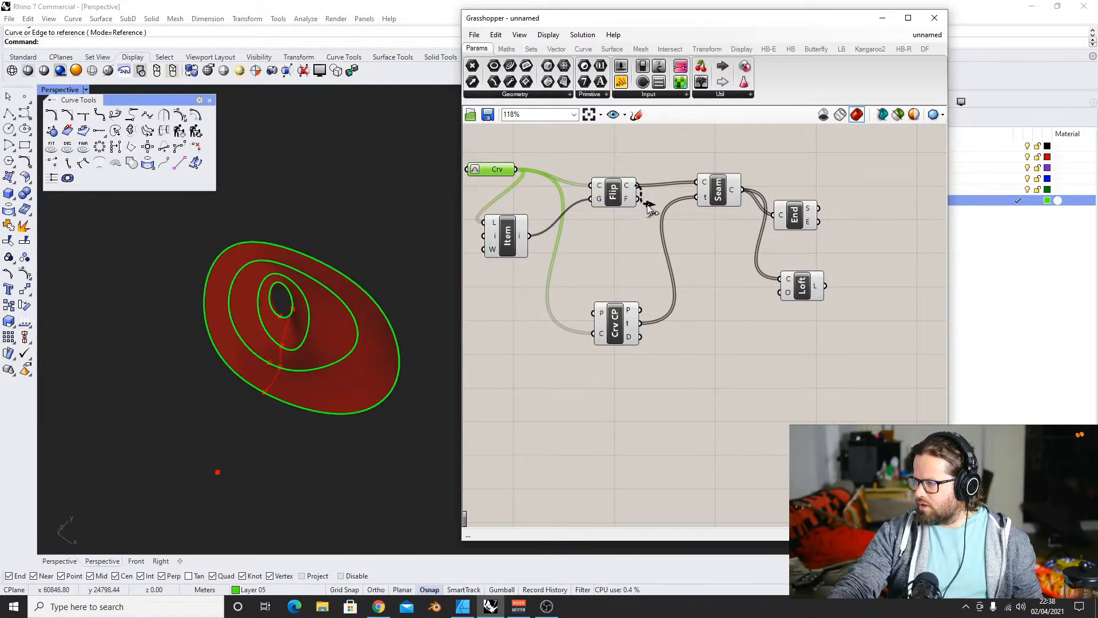
pyautogui.moveTo(643, 224); pyautogui.dragTo(592, 342)
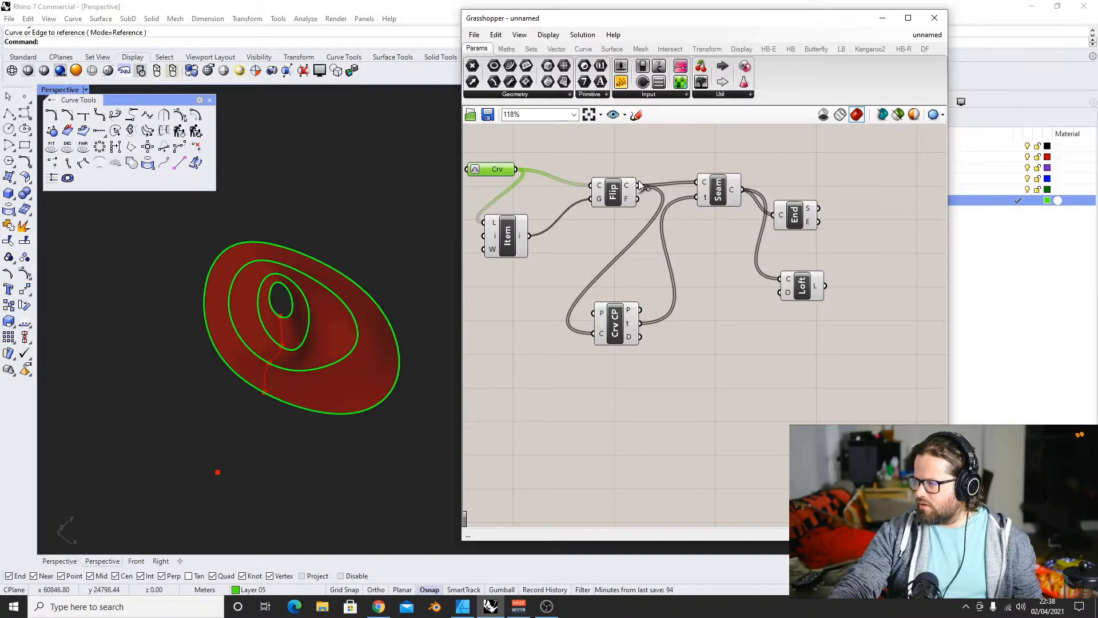
# Spread out the Grasshopper definition, moving Seam, End, Loft and Crv CP away from the Flip and Item components
pyautogui.scroll(-1, 703, 222)
pyautogui.moveTo(829, 174); pyautogui.dragTo(643, 383)
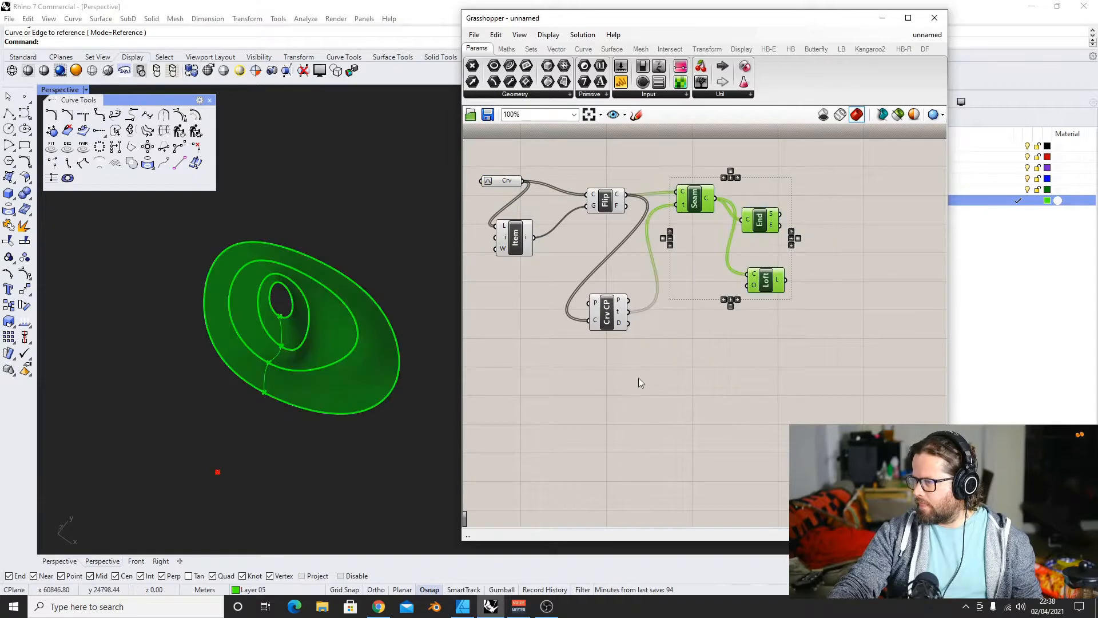
pyautogui.keyDown('shift'); pyautogui.click(609, 326); pyautogui.keyUp('shift')
pyautogui.moveTo(684, 193); pyautogui.dragTo(779, 196)
pyautogui.click(565, 251)
pyautogui.click(611, 204)
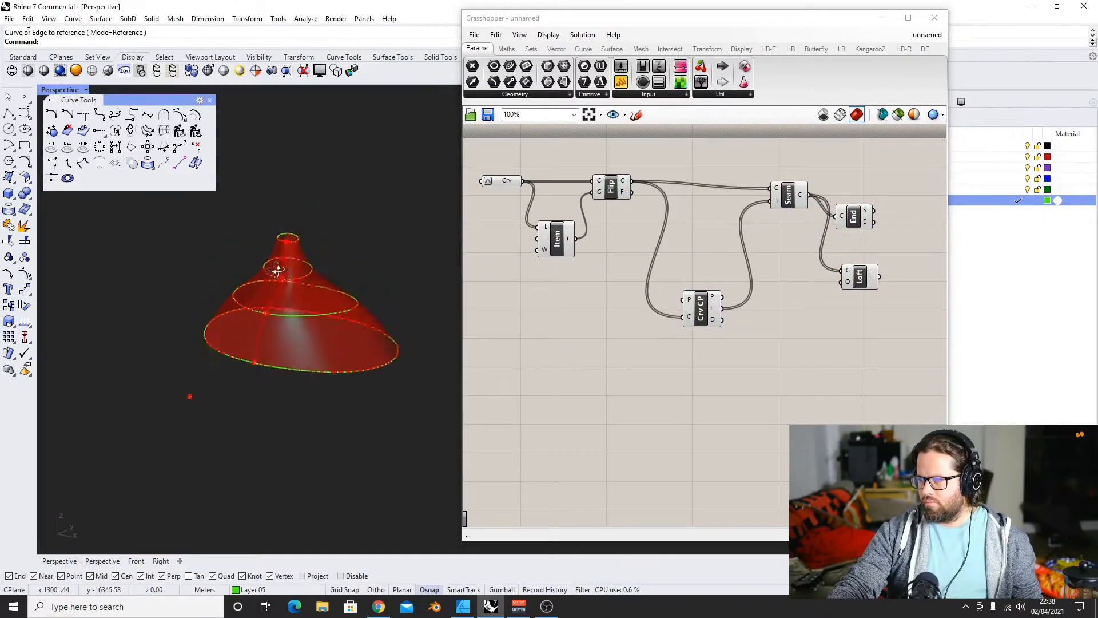
# Inspect the lofted preview closely and minimise the Grasshopper window to free the whole Rhino viewport
pyautogui.moveTo(303, 321); pyautogui.dragTo(275, 225, button='right')
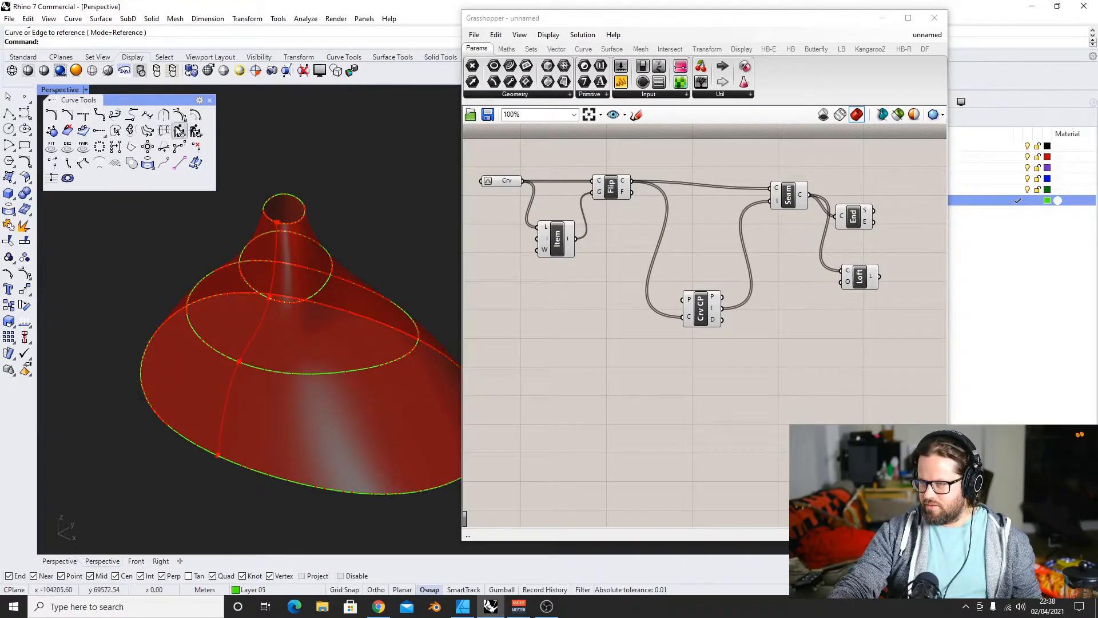
pyautogui.click(882, 18)
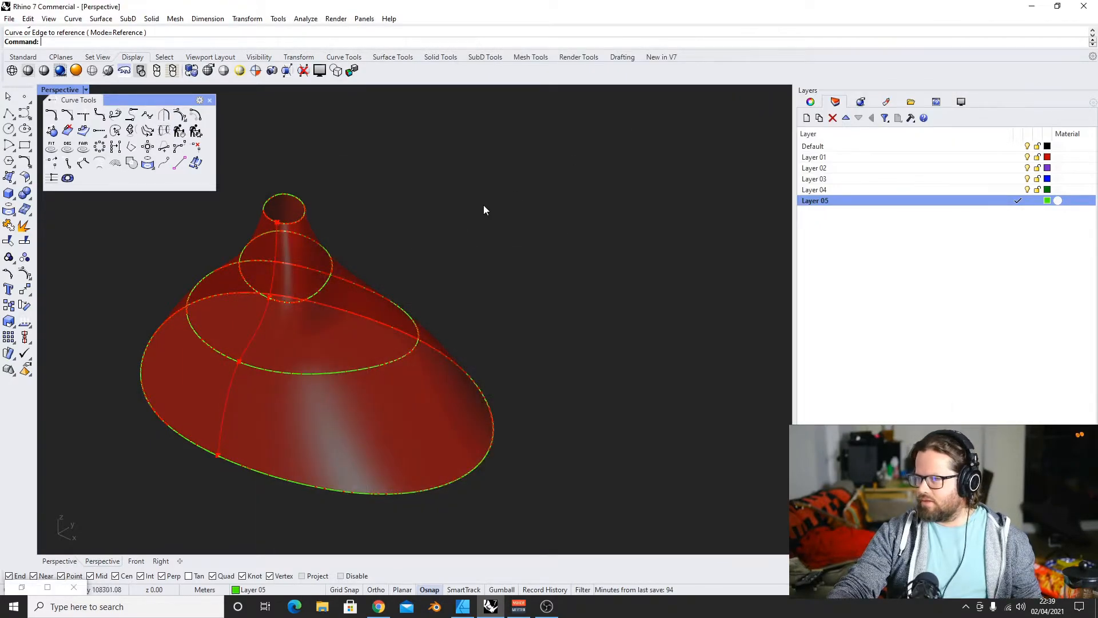
pyautogui.scroll(-2, 390, 284)
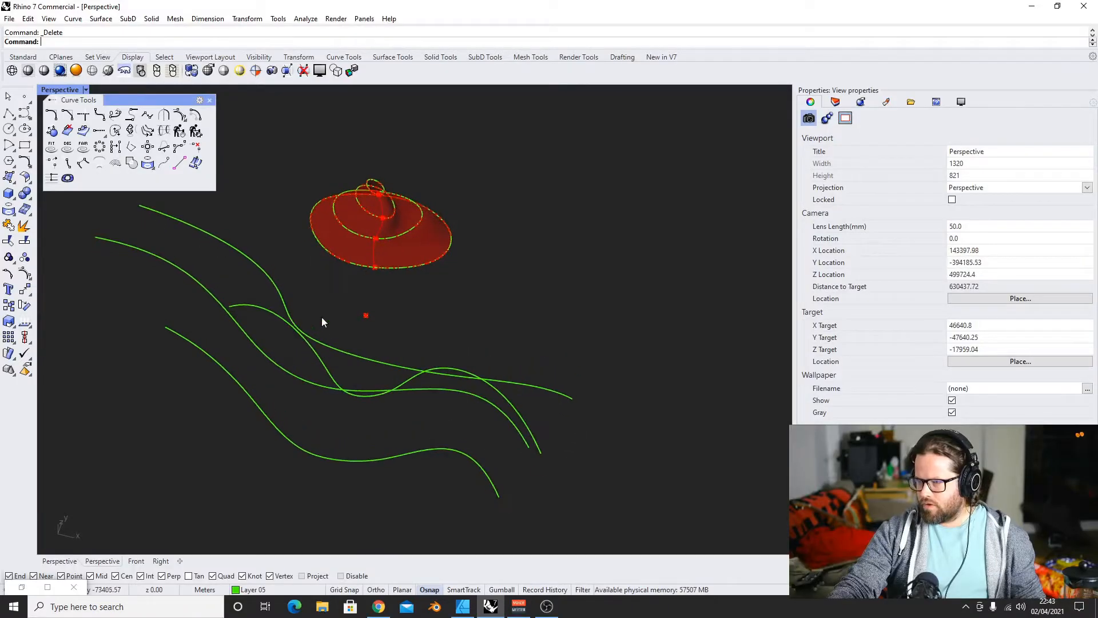
# Select the four open wavy curves and use CSec with Closed=Yes to create closed cross-section profiles at and near one end
pyautogui.scroll(1, 325, 310)
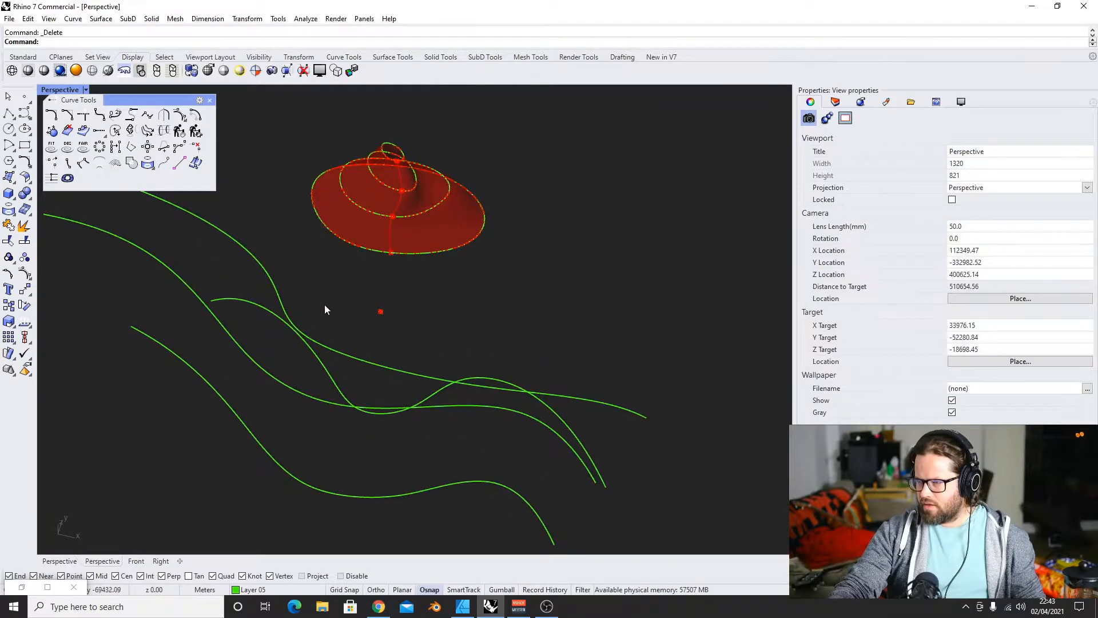
pyautogui.scroll(-2, 324, 310)
pyautogui.moveTo(329, 321); pyautogui.dragTo(189, 475)
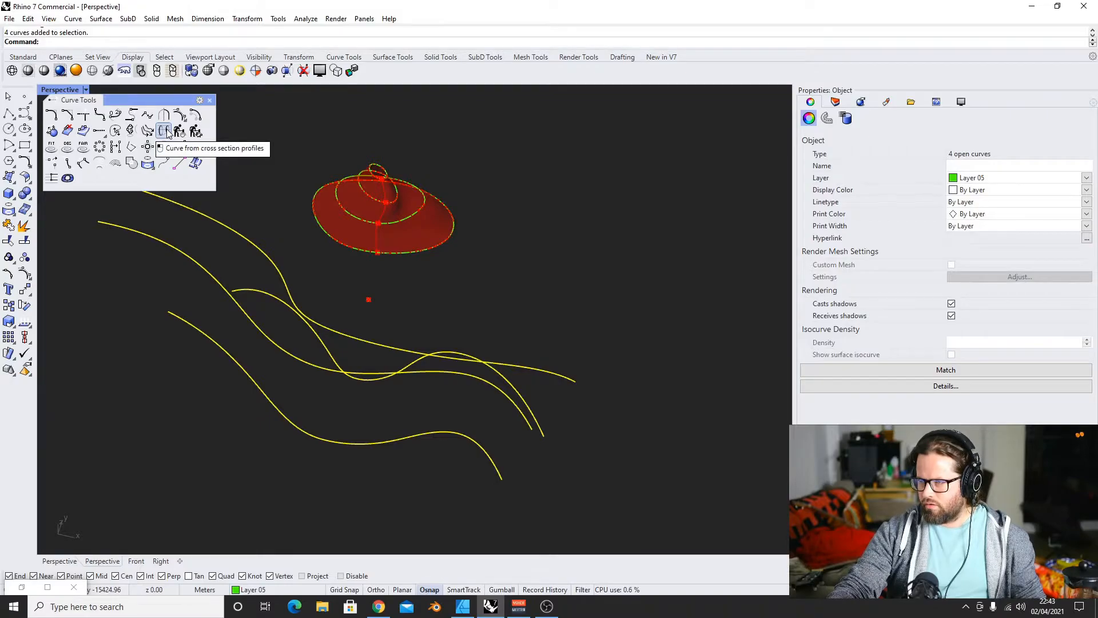
pyautogui.moveTo(402, 385); pyautogui.dragTo(457, 382, button='right')
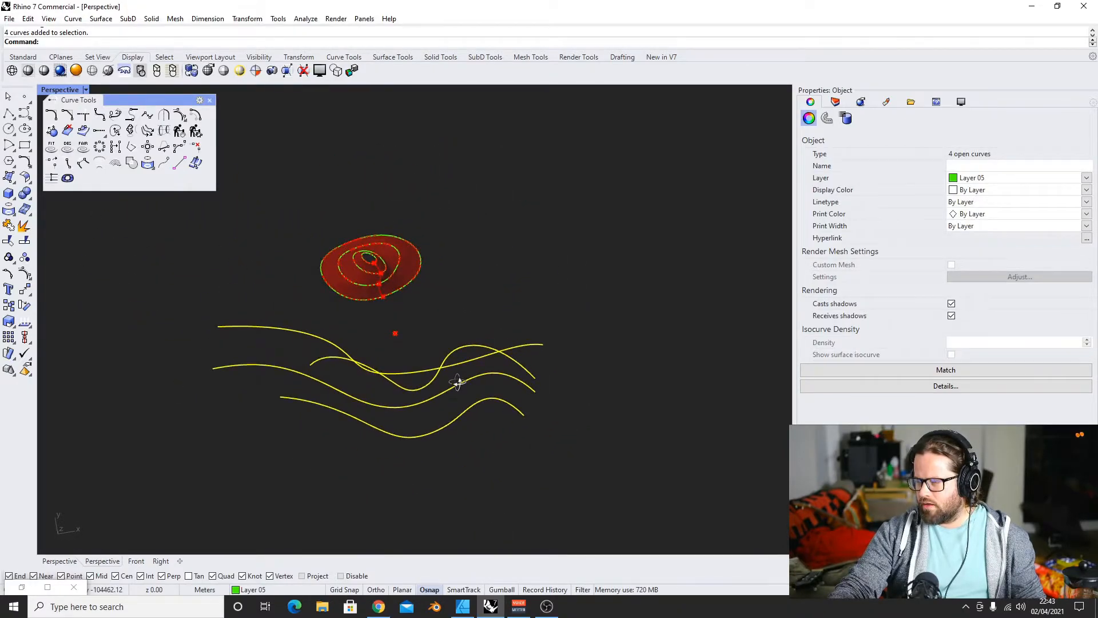
pyautogui.moveTo(505, 408); pyautogui.dragTo(536, 366, button='right')
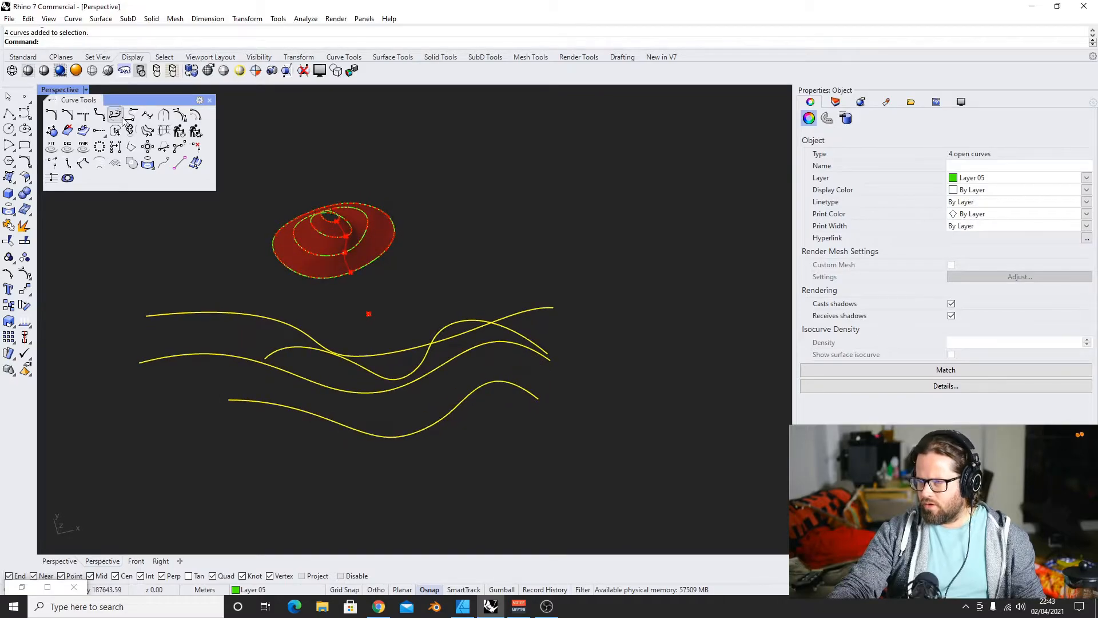
pyautogui.click(163, 132)
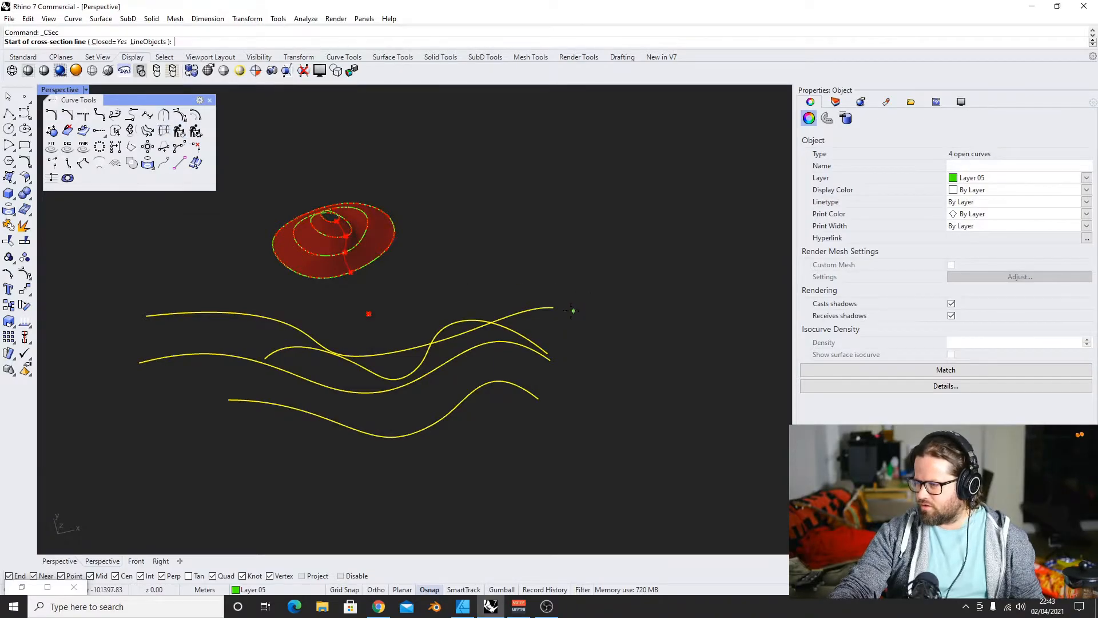
pyautogui.click(553, 309)
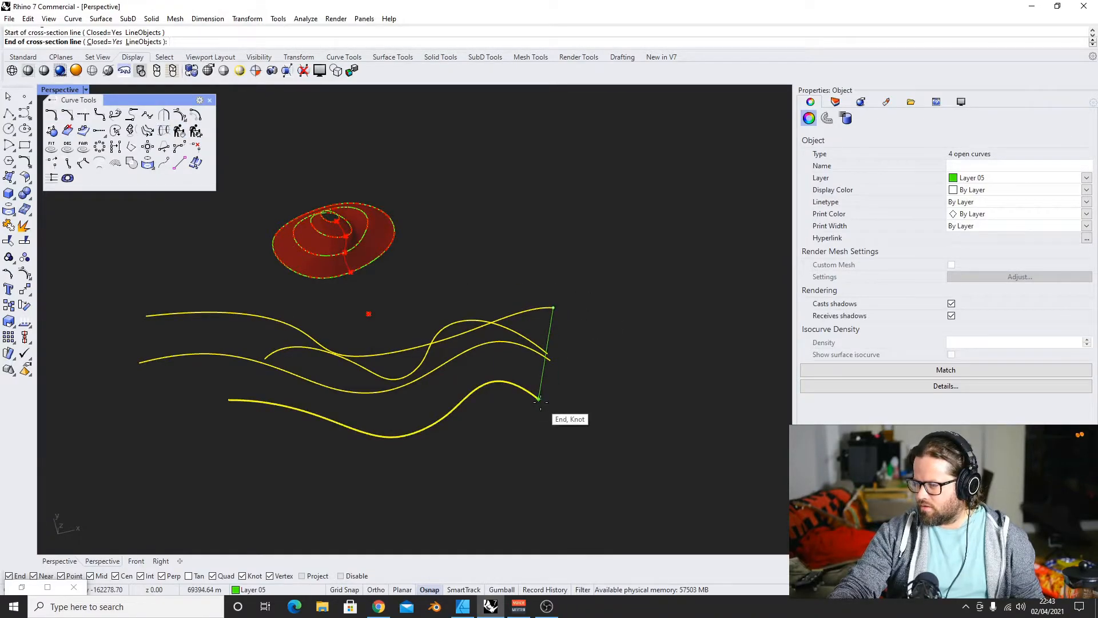
pyautogui.click(538, 399)
pyautogui.moveTo(540, 403); pyautogui.dragTo(597, 445, button='right')
pyautogui.click(480, 283)
pyautogui.click(522, 395)
pyautogui.moveTo(522, 394)
pyautogui.mouseDown(button='right')
pyautogui.moveTo(471, 392)
pyautogui.moveTo(350, 340)
pyautogui.moveTo(314, 345)
pyautogui.moveTo(490, 362)
pyautogui.moveTo(498, 412)
pyautogui.mouseUp(button='right')
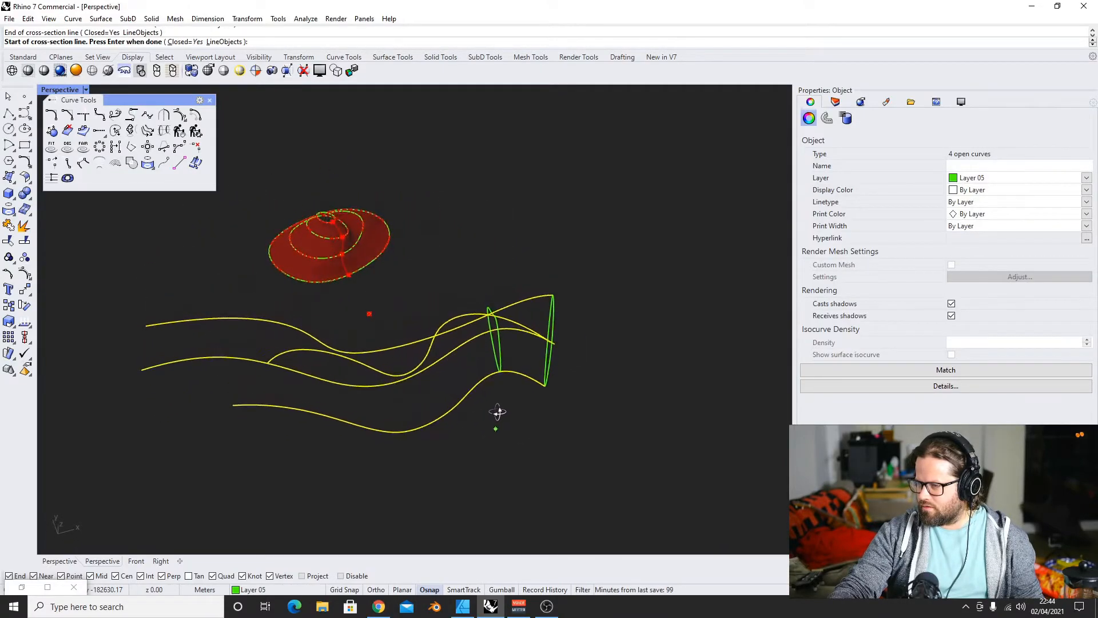
# Add further closed cross-section profiles at intervals along the remaining length of the four curves
pyautogui.click(399, 332)
pyautogui.click(436, 437)
pyautogui.click(353, 329)
pyautogui.click(318, 442)
pyautogui.click(302, 327)
pyautogui.click(272, 438)
pyautogui.click(251, 296)
pyautogui.click(249, 428)
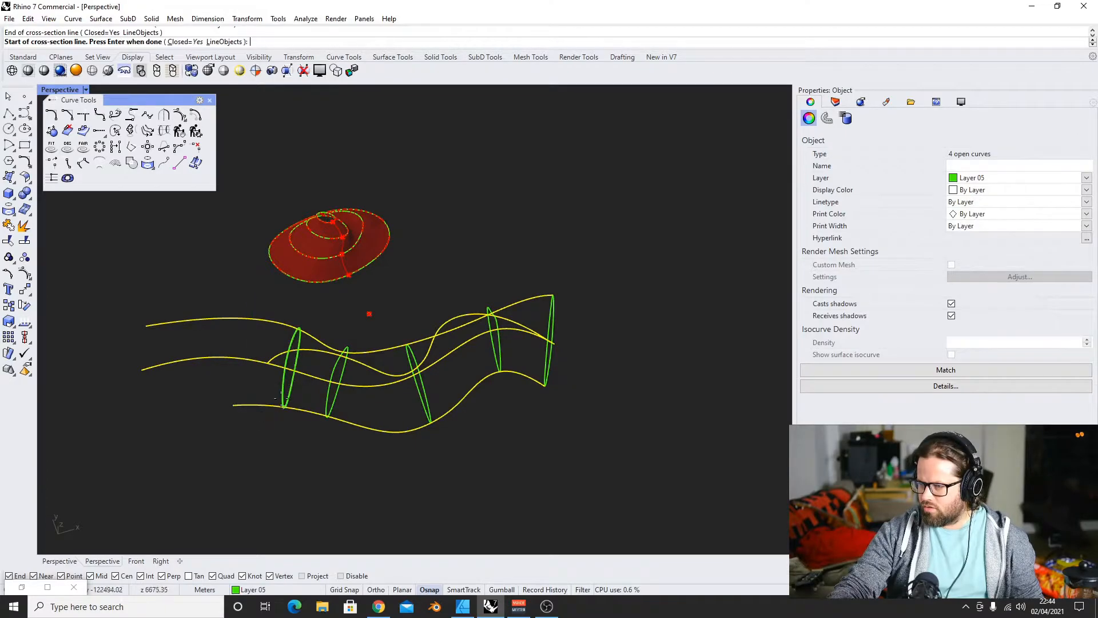
pyautogui.click(284, 310)
pyautogui.click(253, 420)
pyautogui.moveTo(341, 433); pyautogui.dragTo(335, 409, button='right')
pyautogui.click(374, 316)
pyautogui.click(363, 424)
pyautogui.click(426, 303)
pyautogui.click(447, 423)
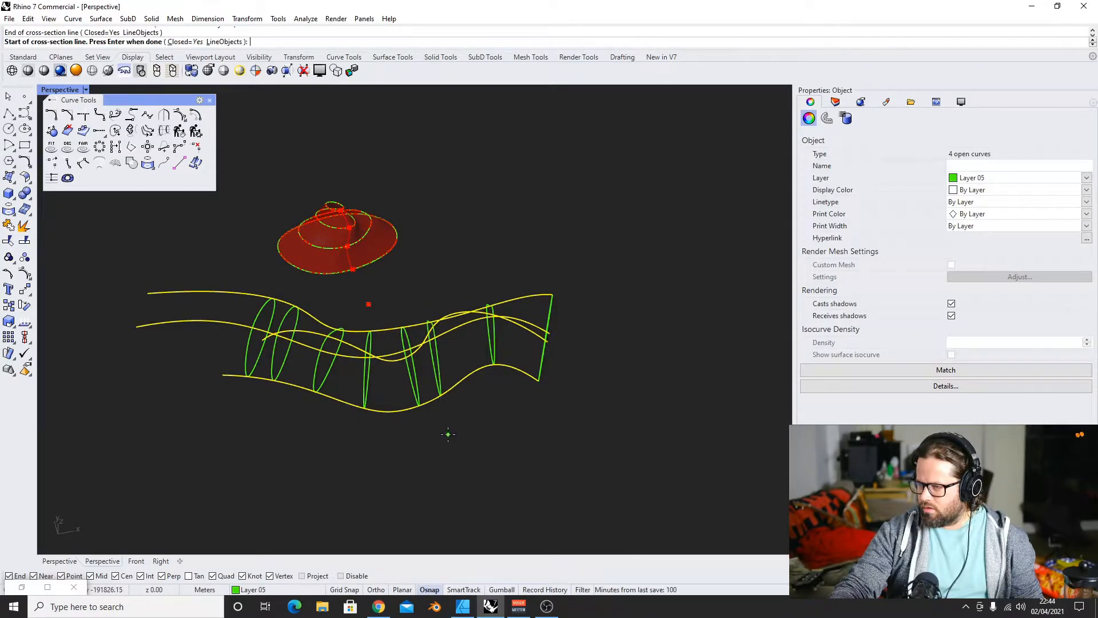
pyautogui.click(455, 291)
pyautogui.click(478, 397)
pyautogui.click(528, 267)
pyautogui.click(522, 396)
# Select all the closed cross-section profiles and loft them, accepting the proposed seam points
pyautogui.moveTo(512, 276); pyautogui.dragTo(277, 416, button='right')
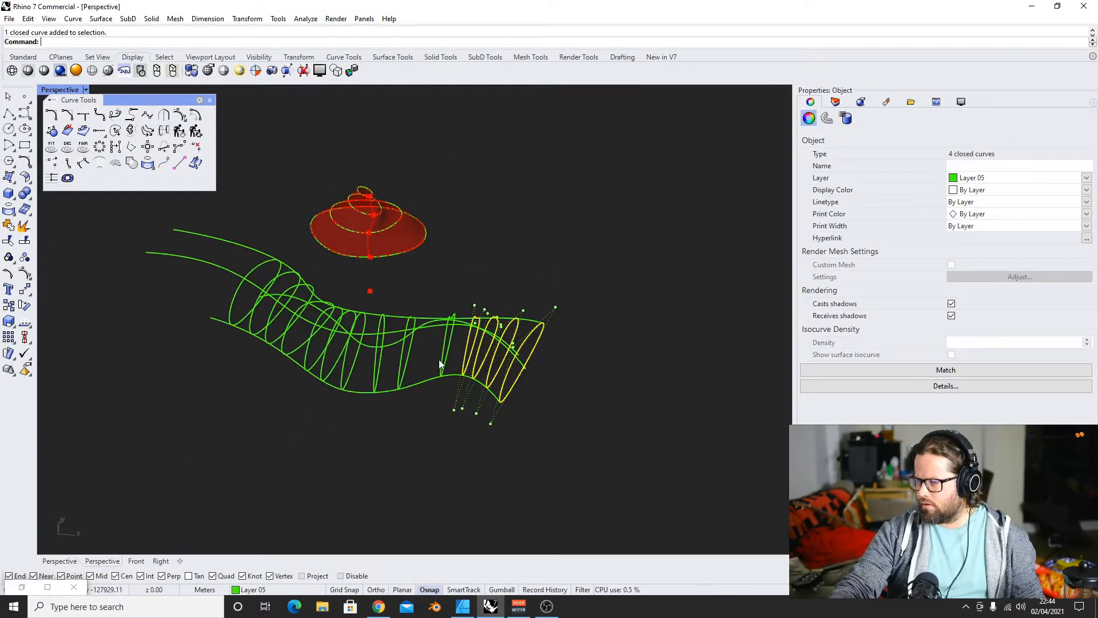
pyautogui.keyDown('shift'); pyautogui.click(330, 372); pyautogui.keyUp('shift')
pyautogui.moveTo(287, 354)
pyautogui.mouseDown(button='right')
pyautogui.moveTo(287, 299)
pyautogui.moveTo(287, 336)
pyautogui.mouseUp(button='right')
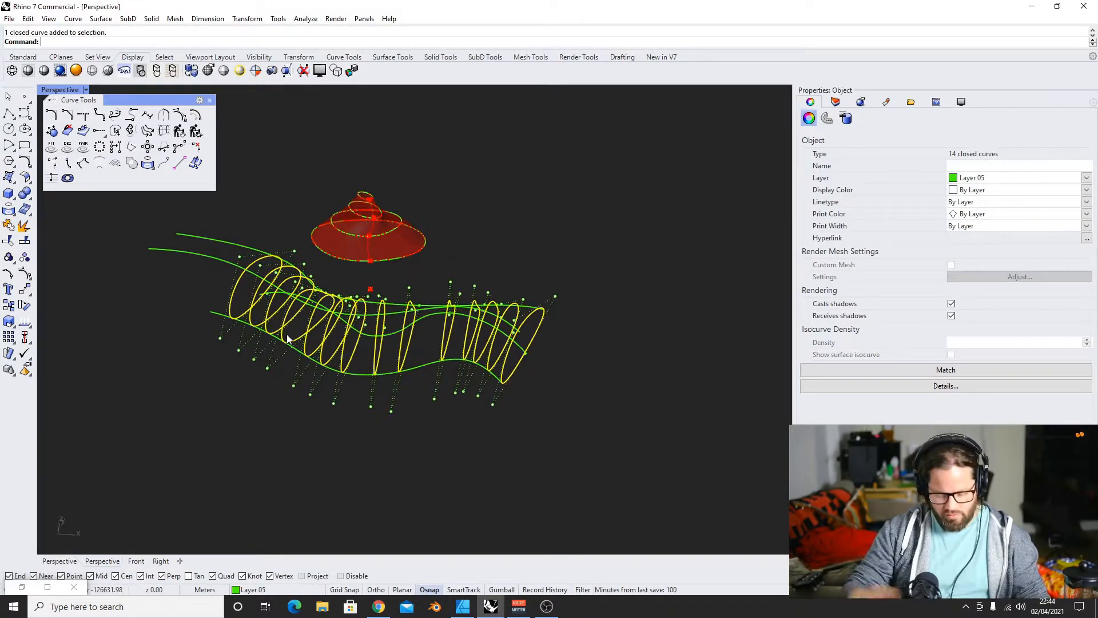
pyautogui.press('Return')
pyautogui.moveTo(282, 369)
pyautogui.mouseDown(button='right')
pyautogui.moveTo(372, 377)
pyautogui.moveTo(358, 351)
pyautogui.mouseUp(button='right')
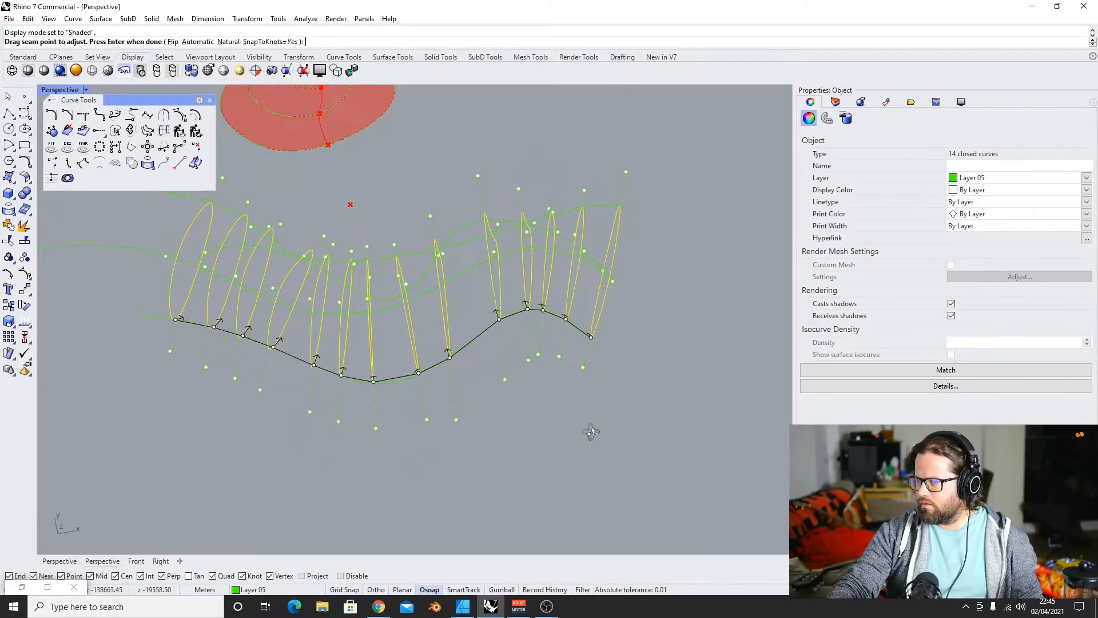
pyautogui.moveTo(592, 432); pyautogui.dragTo(391, 376, button='right')
pyautogui.press('Return')
pyautogui.click(534, 384)
pyautogui.moveTo(523, 384); pyautogui.dragTo(375, 360, button='right')
pyautogui.press('Escape')
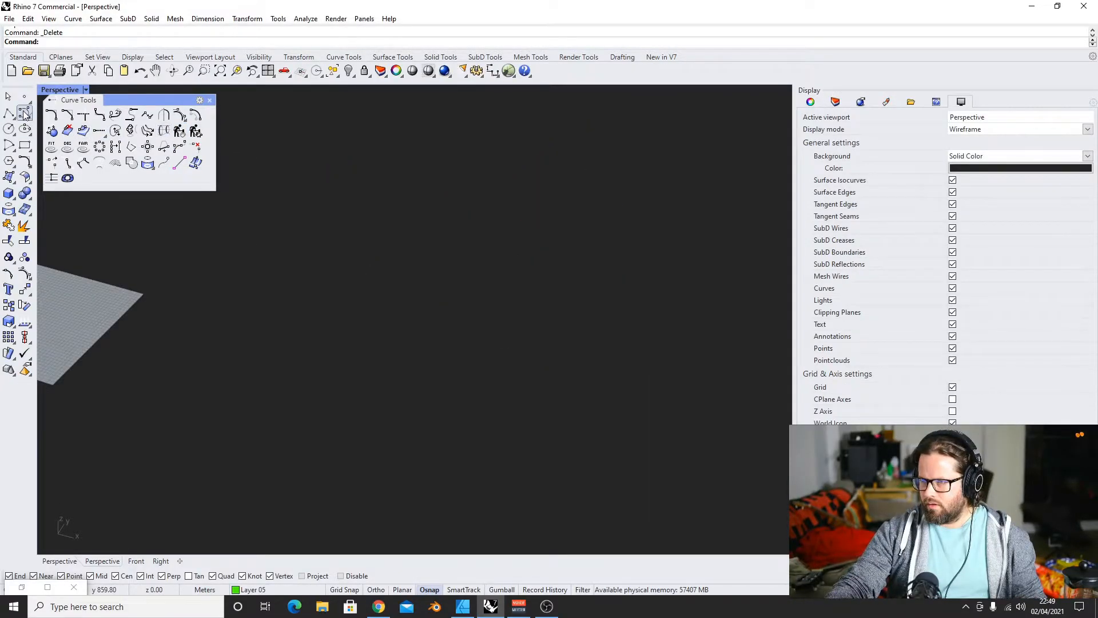
# Draw a winding open degree-3 control point curve with eight points beside the grid
pyautogui.click(25, 113)
pyautogui.click(173, 257)
pyautogui.click(261, 257)
pyautogui.click(282, 340)
pyautogui.click(233, 396)
pyautogui.click(280, 504)
pyautogui.click(377, 496)
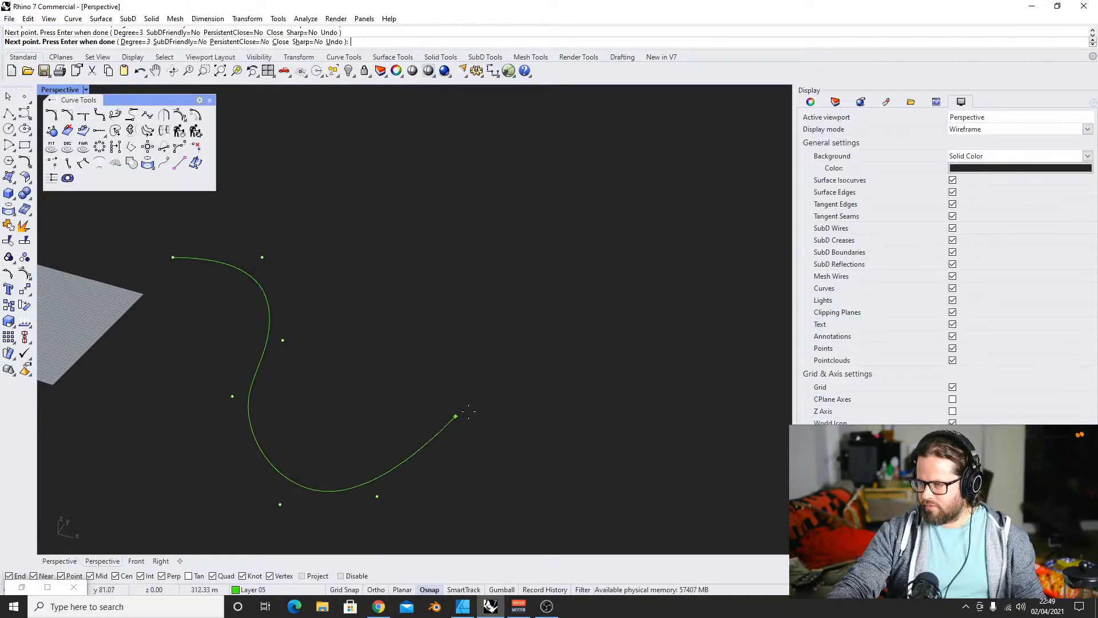
pyautogui.click(572, 449)
pyautogui.press('Return')
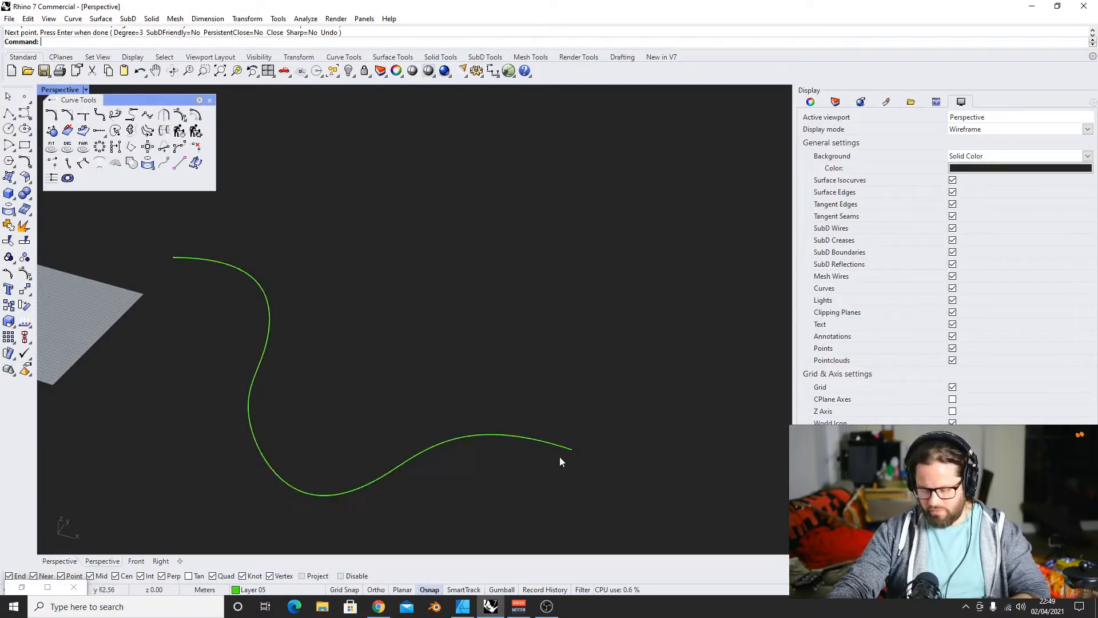
# Offset the winding curve by 100 toward its upper inner side with Loose=No
pyautogui.click(453, 438)
pyautogui.moveTo(451, 437); pyautogui.dragTo(334, 416, button='right')
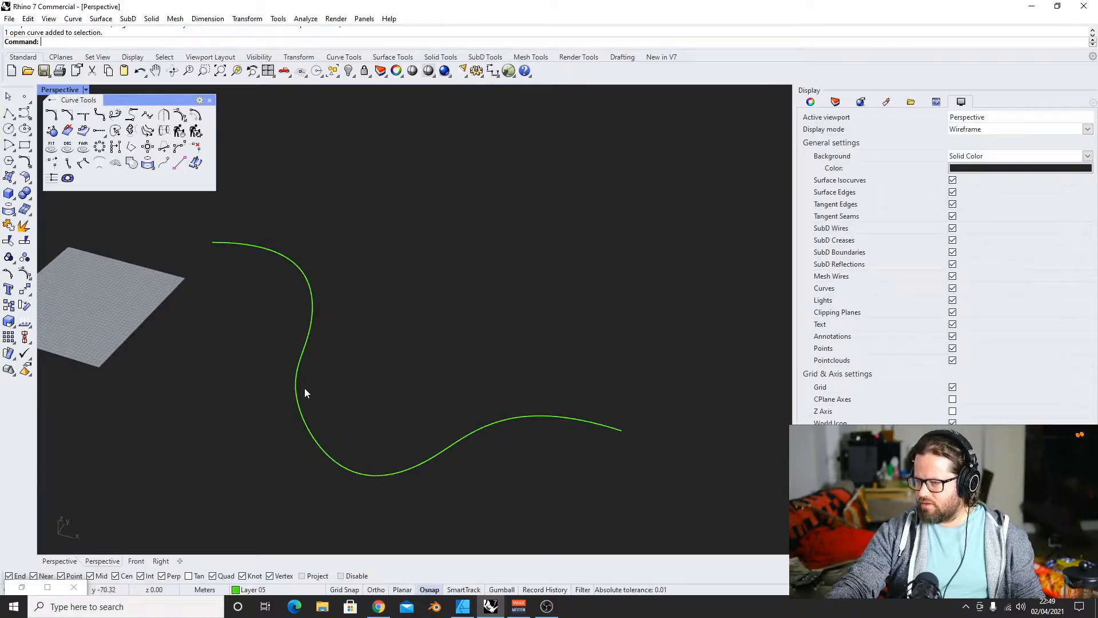
pyautogui.press('BackSpace')
pyautogui.press('BackSpace')
pyautogui.write('Offset')
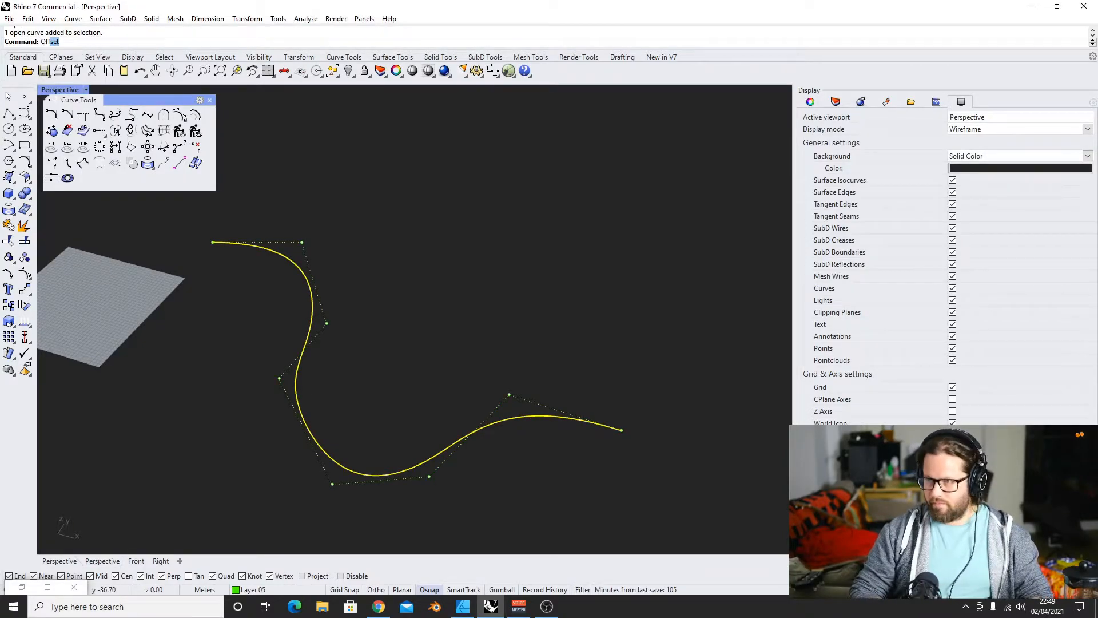
pyautogui.press('Return')
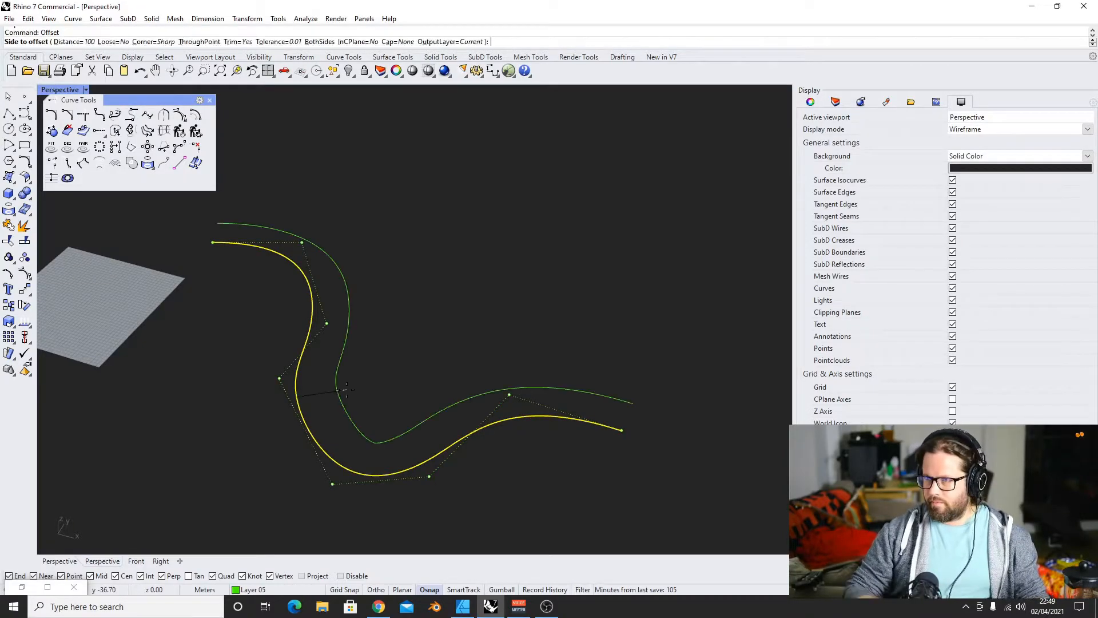
pyautogui.click(426, 340)
# Examine the number and spacing of control points along the offset curve
pyautogui.click(347, 318)
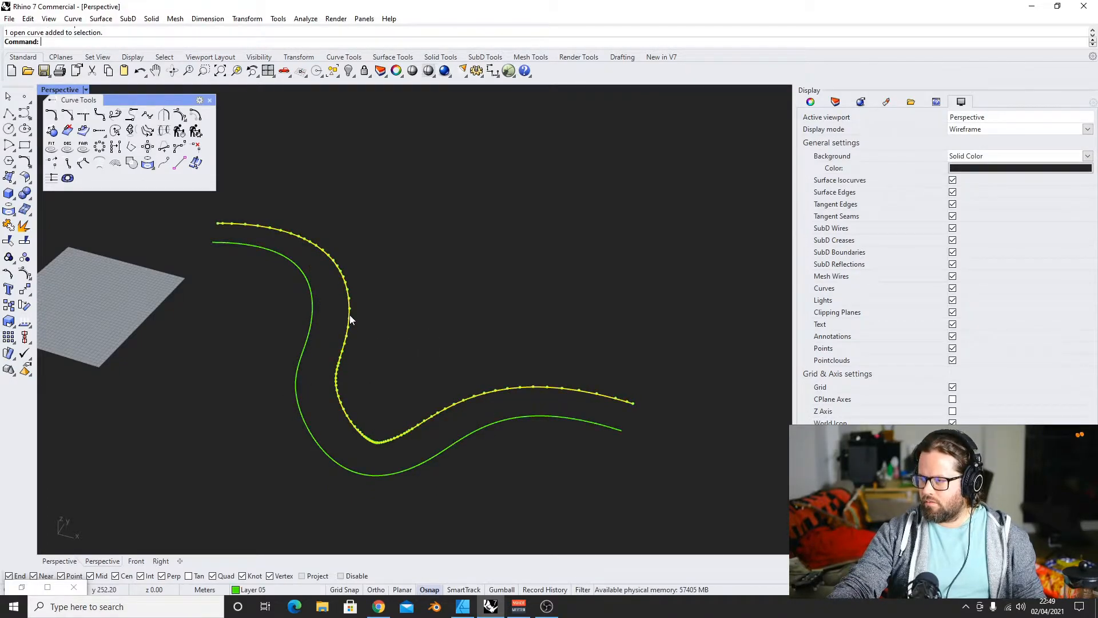
pyautogui.scroll(5, 349, 314)
pyautogui.scroll(-6, 345, 349)
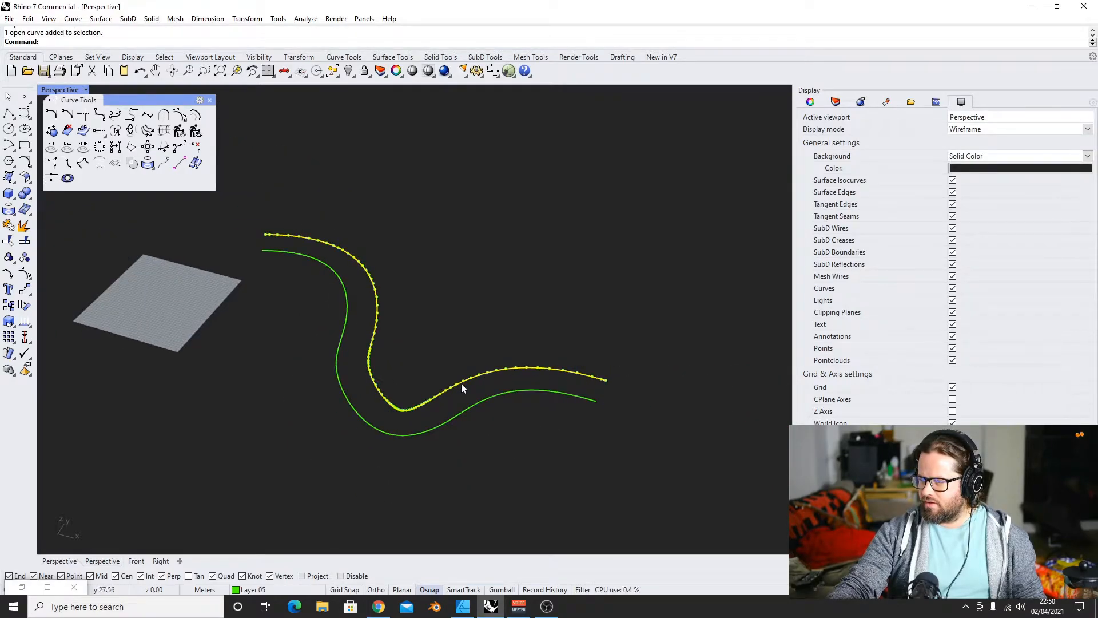
pyautogui.scroll(3, 336, 248)
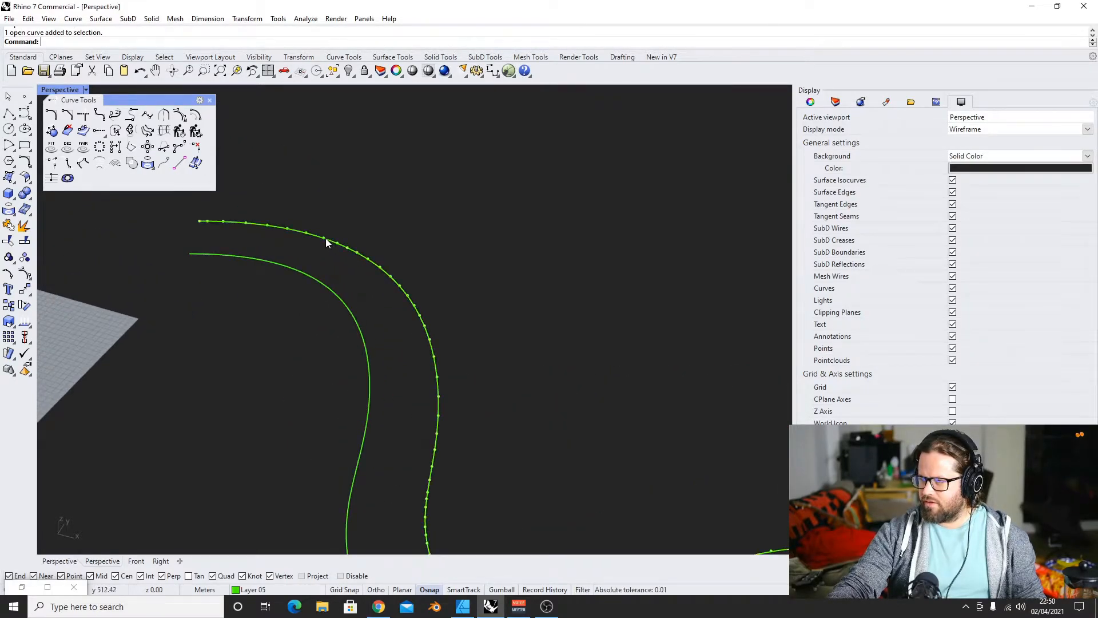
pyautogui.click(287, 229)
pyautogui.scroll(-5, 293, 235)
pyautogui.scroll(8, 368, 368)
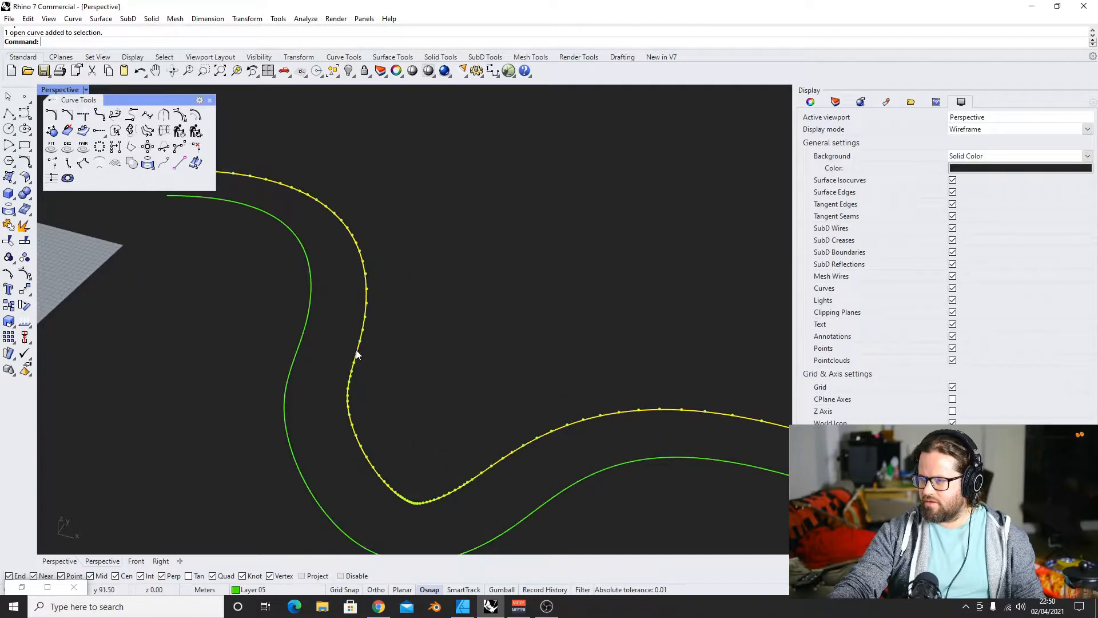
pyautogui.scroll(-7, 360, 346)
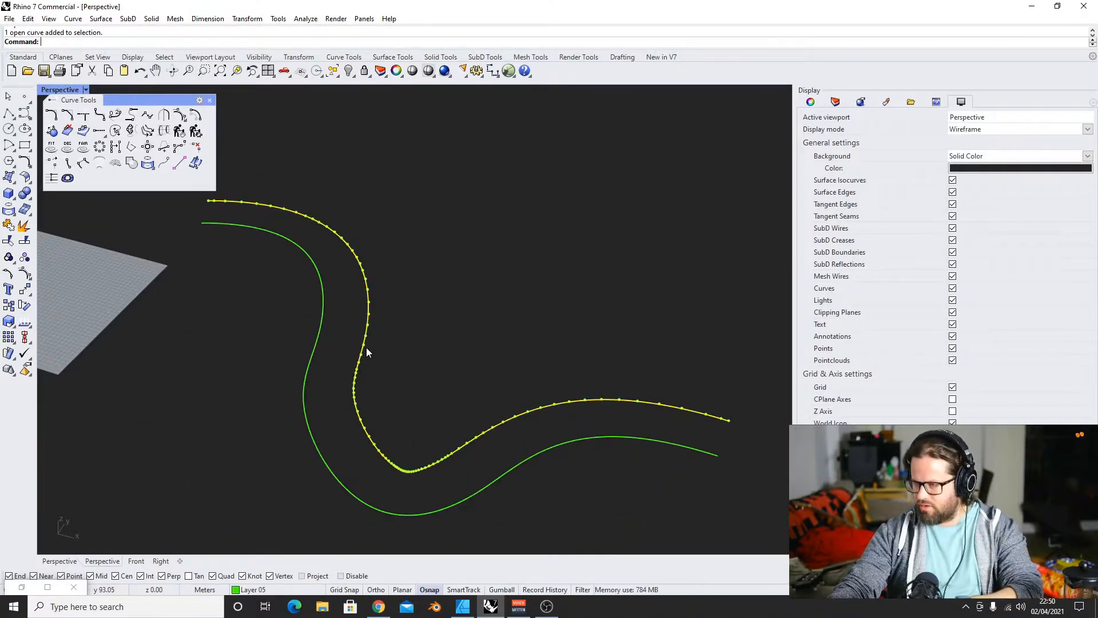
# Replace the offset curve with a Loose=Yes offset of the original at distance 100 on the same side, and select both curves
pyautogui.press('Delete')
pyautogui.click(319, 366)
pyautogui.press('F10')
pyautogui.write('offset')
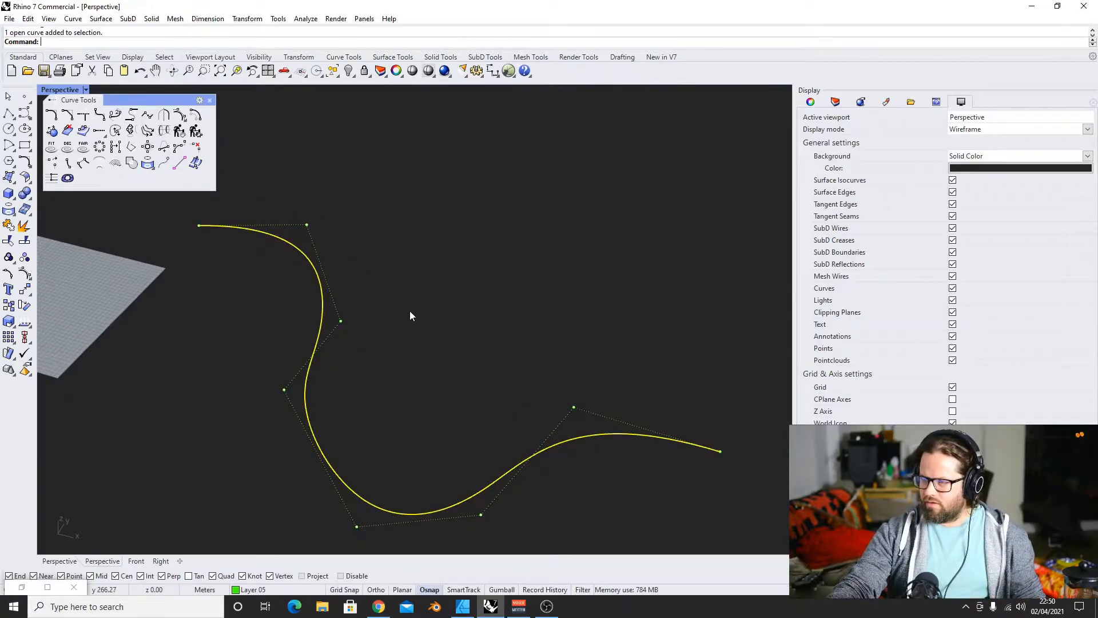
pyautogui.press('Return')
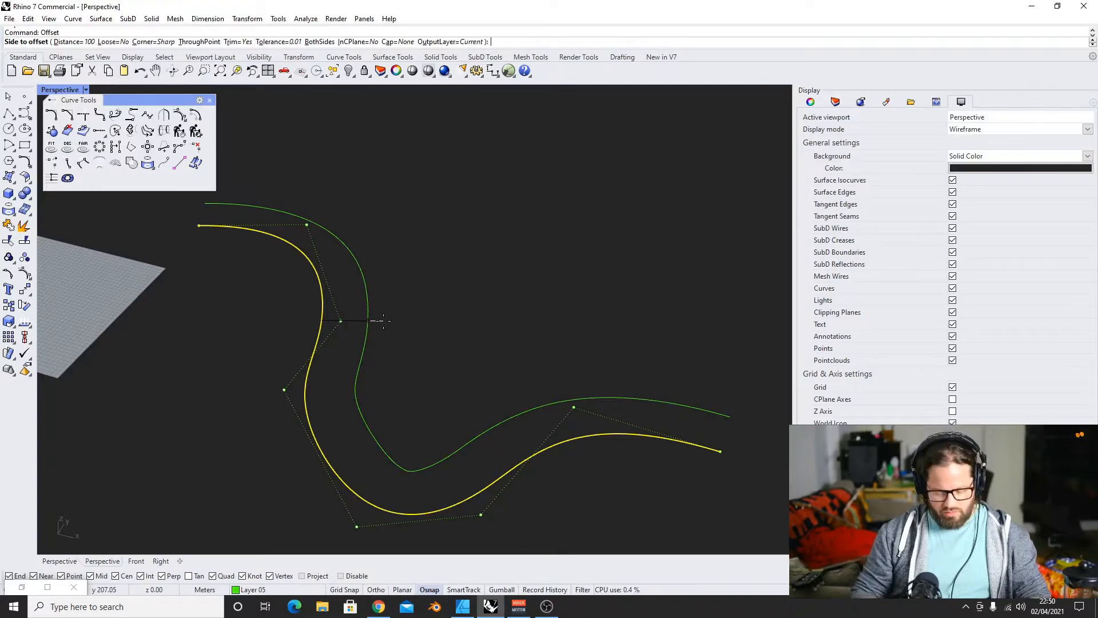
pyautogui.press('Return')
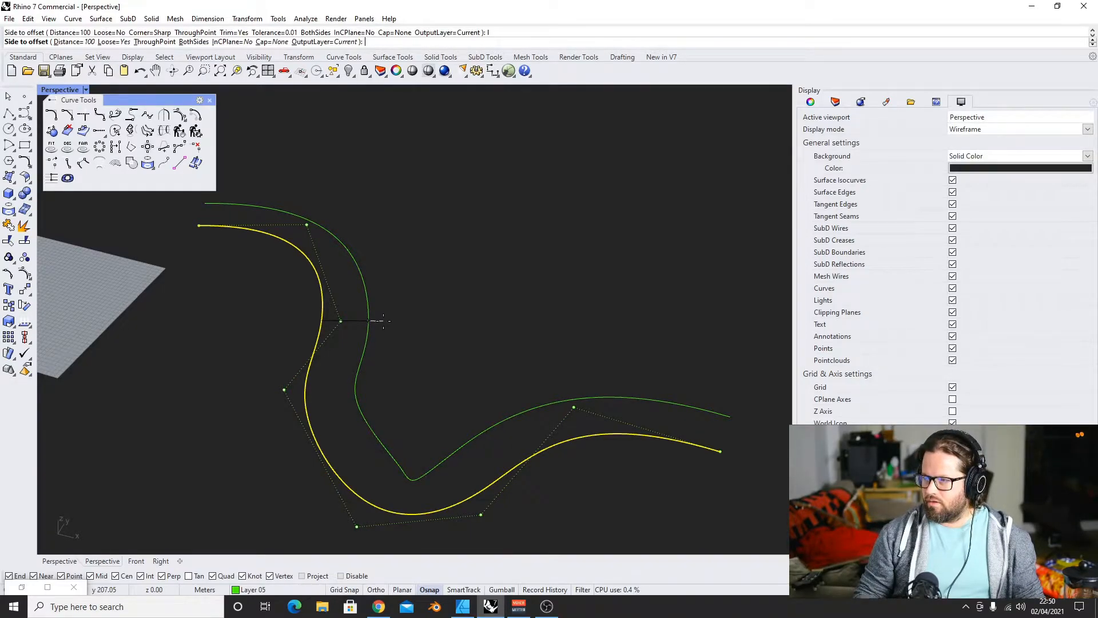
pyautogui.click(383, 321)
pyautogui.click(382, 321)
pyautogui.click(368, 312)
pyautogui.keyDown('shift'); pyautogui.click(322, 311); pyautogui.keyUp('shift')
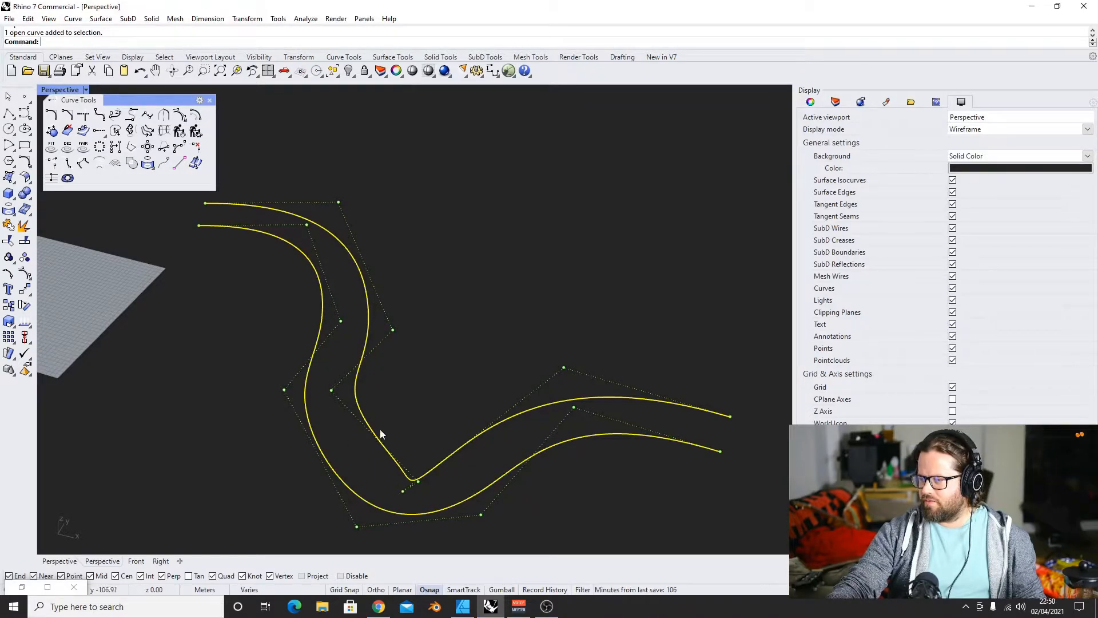
# Delete the loose offset curve, leaving only the original winding curve
pyautogui.moveTo(287, 238)
pyautogui.mouseDown(button='right')
pyautogui.moveTo(347, 358)
pyautogui.moveTo(350, 478)
pyautogui.moveTo(375, 419)
pyautogui.moveTo(377, 315)
pyautogui.moveTo(282, 250)
pyautogui.mouseUp(button='right')
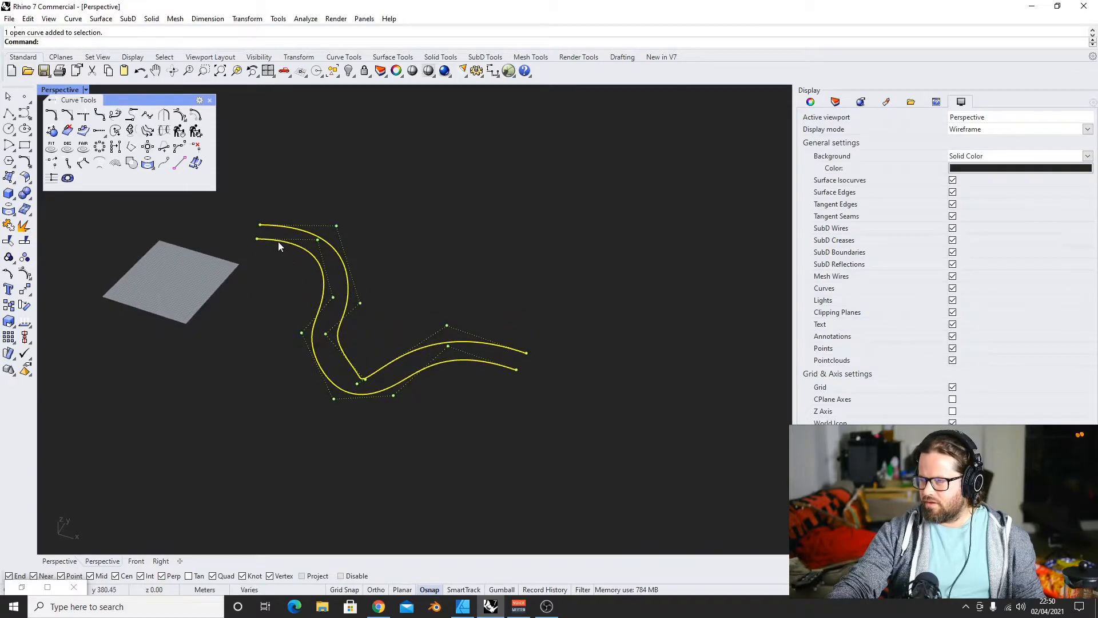
pyautogui.press('Escape')
pyautogui.click(345, 267)
pyautogui.press('Delete')
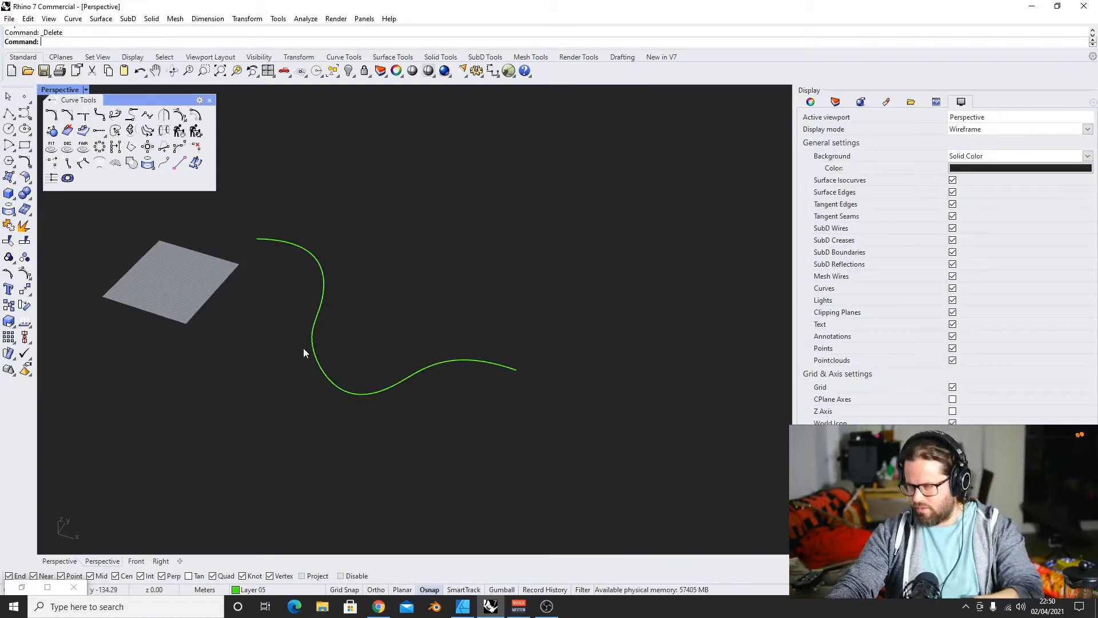
# Offset the original winding curve by 100 toward its upper inner side with Loose=No and Corner=Sharp
pyautogui.click(315, 338)
pyautogui.write('offset')
pyautogui.press('Return')
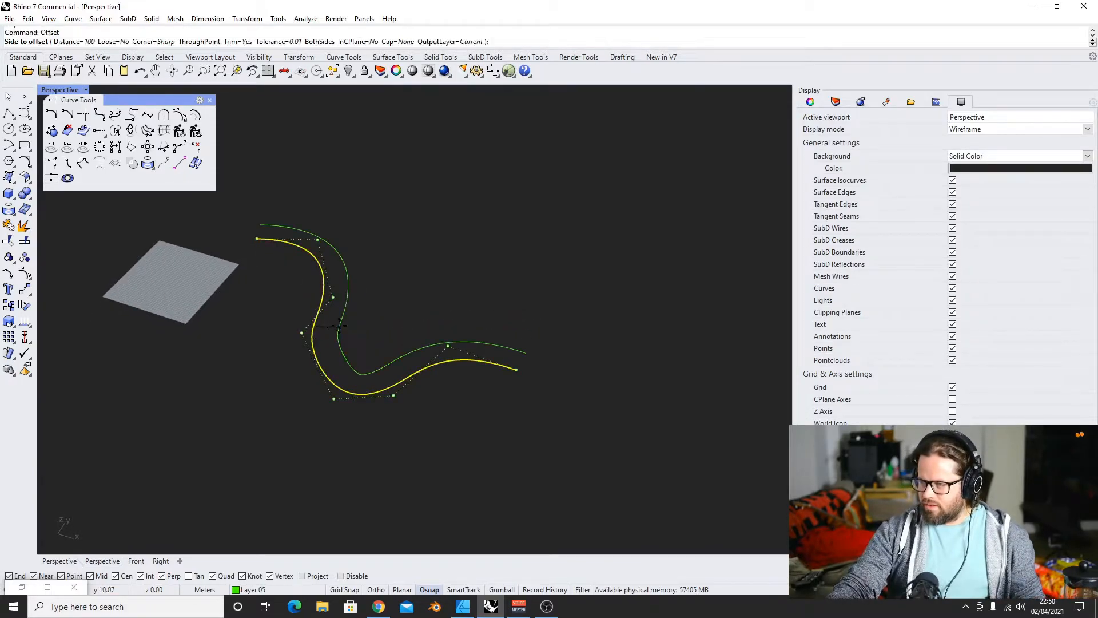
pyautogui.click(381, 307)
pyautogui.moveTo(381, 306); pyautogui.dragTo(477, 432, button='right')
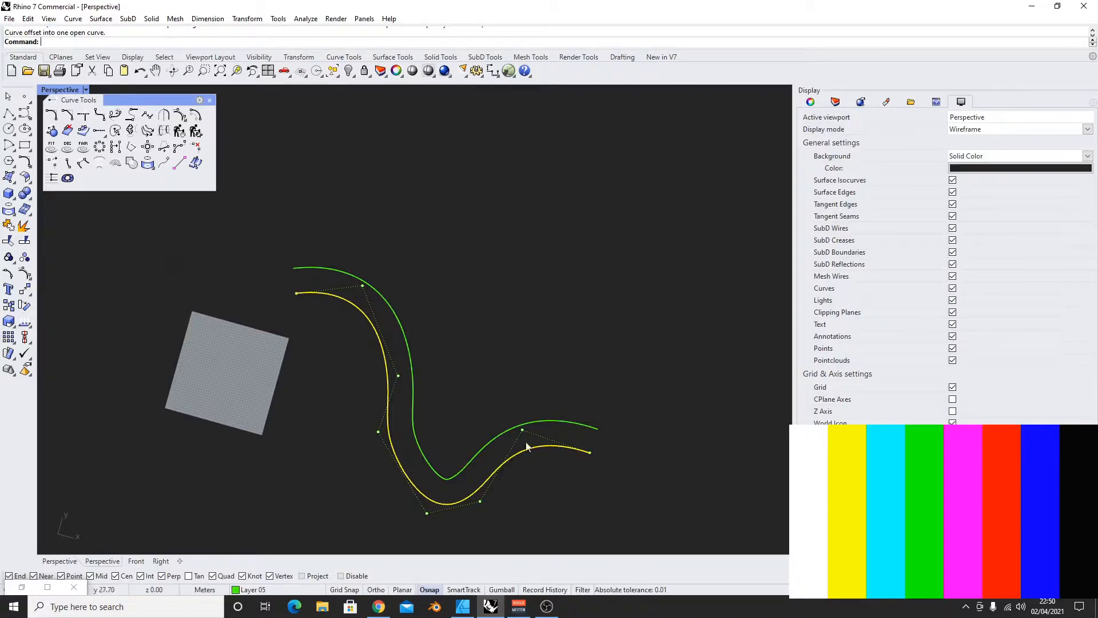
# Examine the density of control points along the offset curve, especially around its tight bend, and keep it selected
pyautogui.press('Escape')
pyautogui.click(485, 443)
pyautogui.scroll(5, 441, 474)
pyautogui.scroll(6, 452, 474)
pyautogui.scroll(-12, 452, 457)
pyautogui.click(435, 328)
pyautogui.click(401, 292)
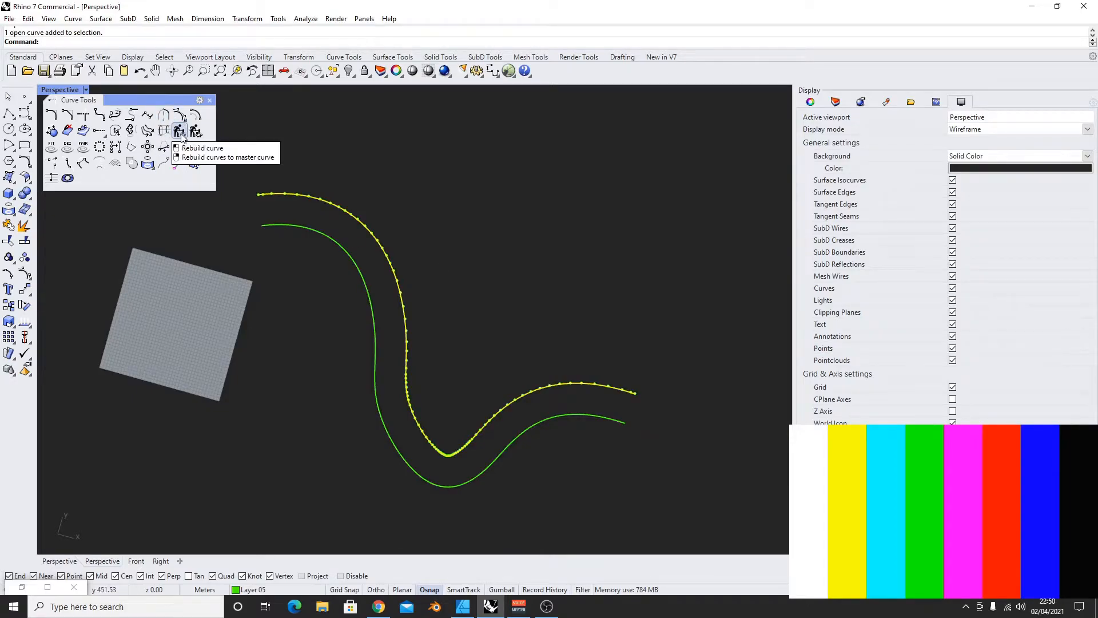
# Preview rebuilding the offset curve with 10 points at degree 3
pyautogui.write('Rebuild')
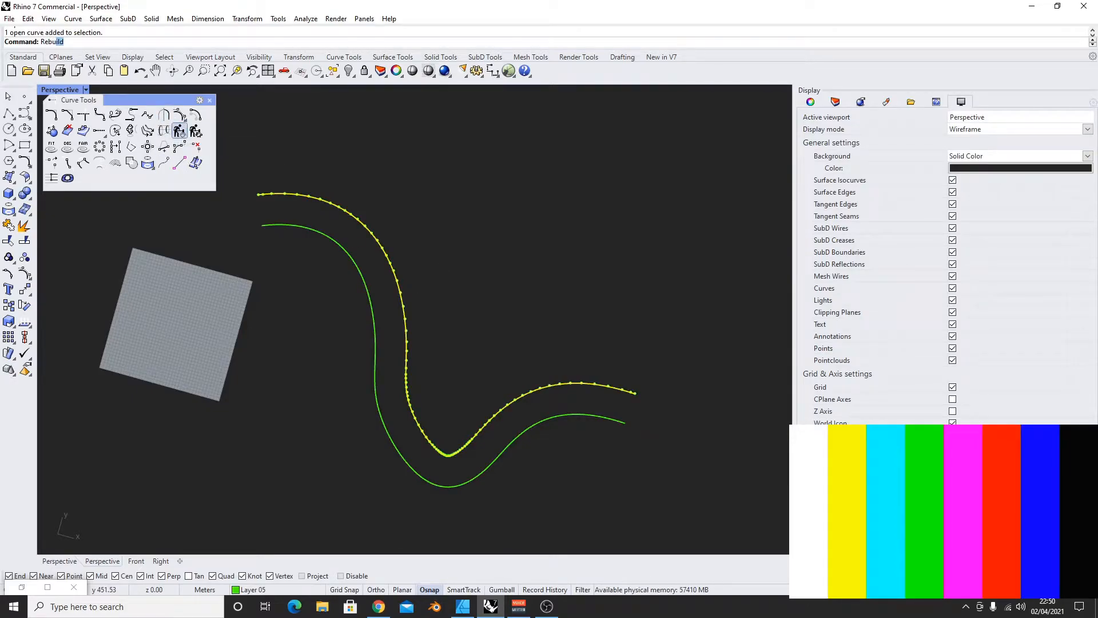
pyautogui.press('Return')
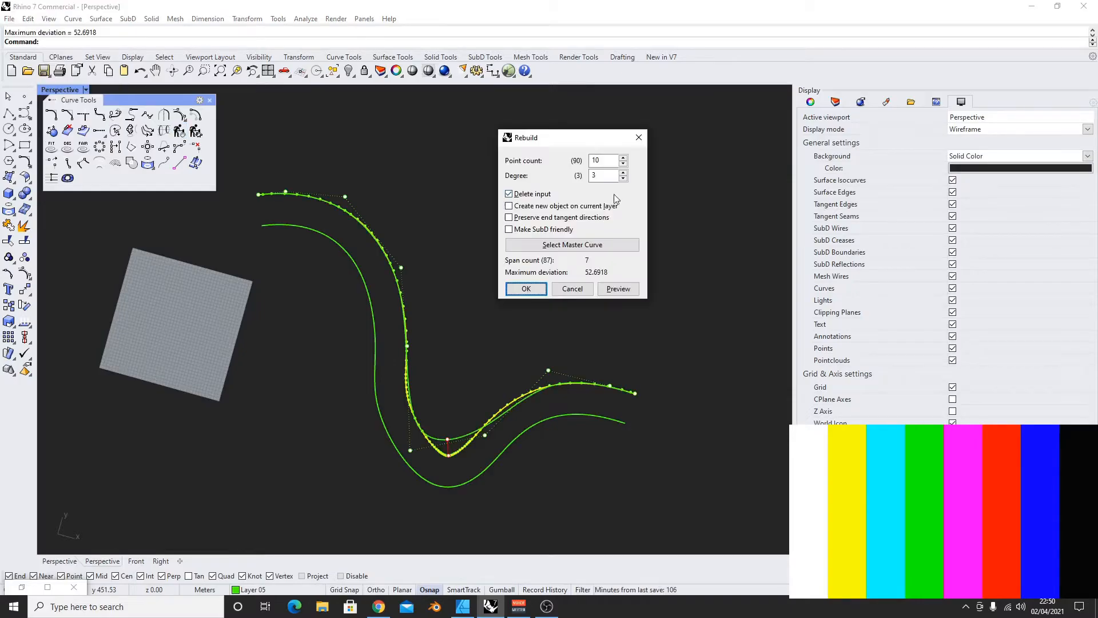
pyautogui.moveTo(545, 139); pyautogui.dragTo(529, 136)
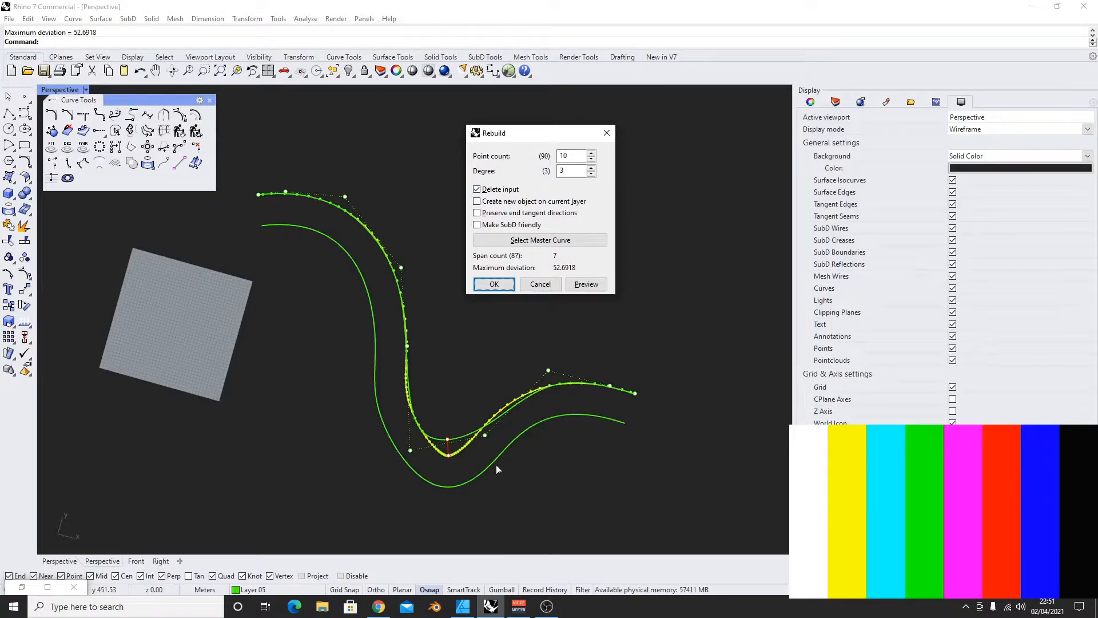
pyautogui.moveTo(529, 132); pyautogui.dragTo(553, 134)
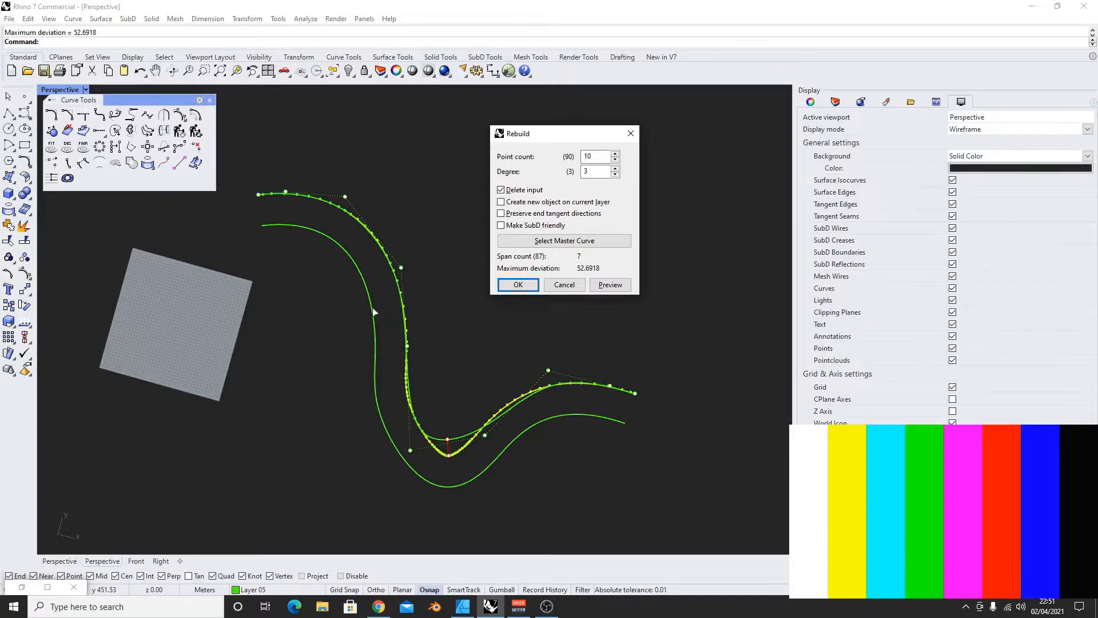
pyautogui.click(517, 284)
pyautogui.press('Escape')
# Check the original curve's point count in the Rebuild options without changing the curve
pyautogui.click(354, 259)
pyautogui.press('Return')
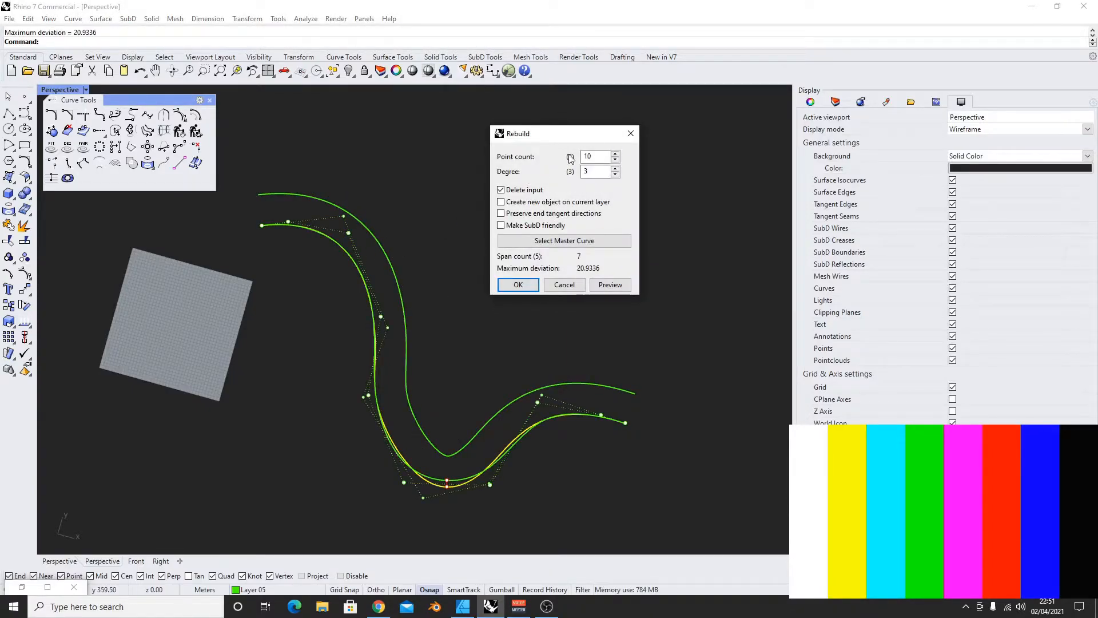
pyautogui.press('Escape')
# Rebuild the offset curve with 8 points at degree 3 after previewing its deviation around the tight bend
pyautogui.click(361, 222)
pyautogui.press('Return')
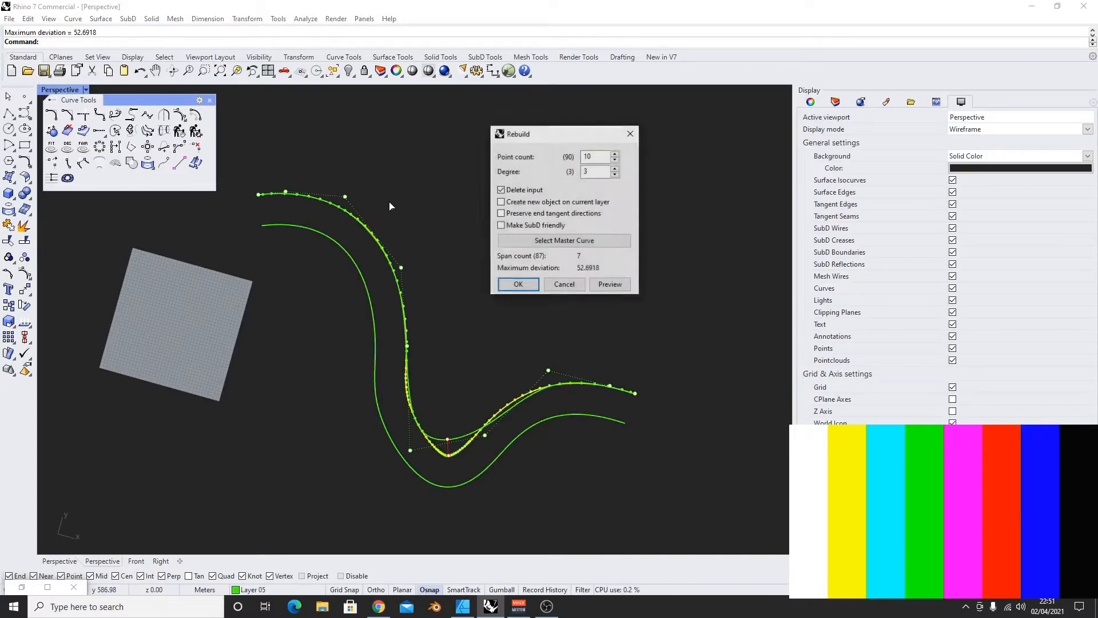
pyautogui.click(616, 160)
pyautogui.click(616, 160)
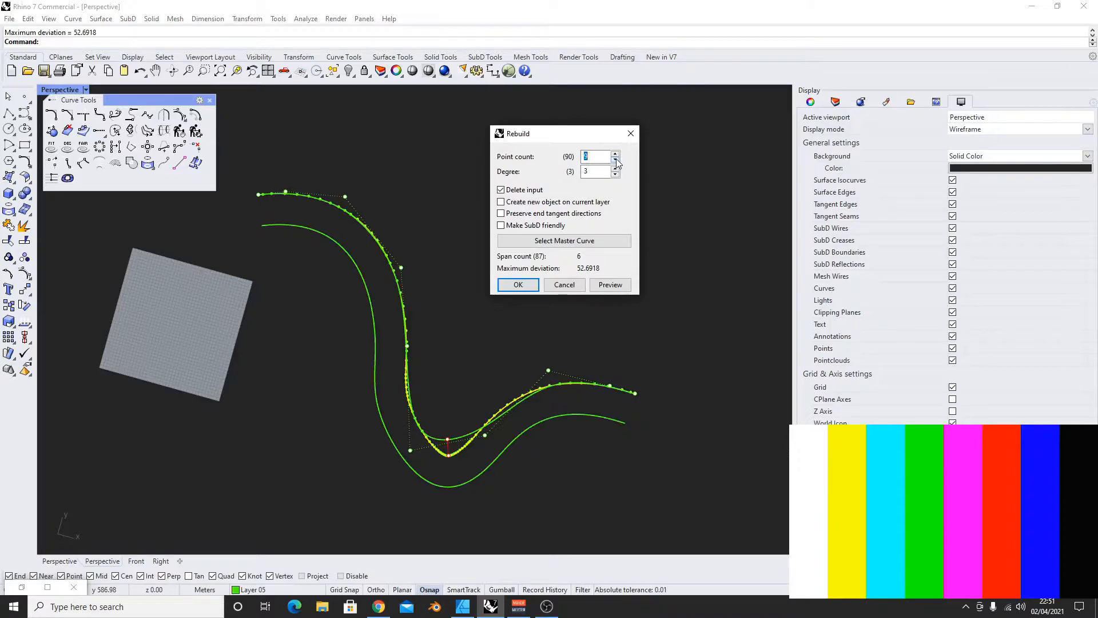
pyautogui.click(610, 284)
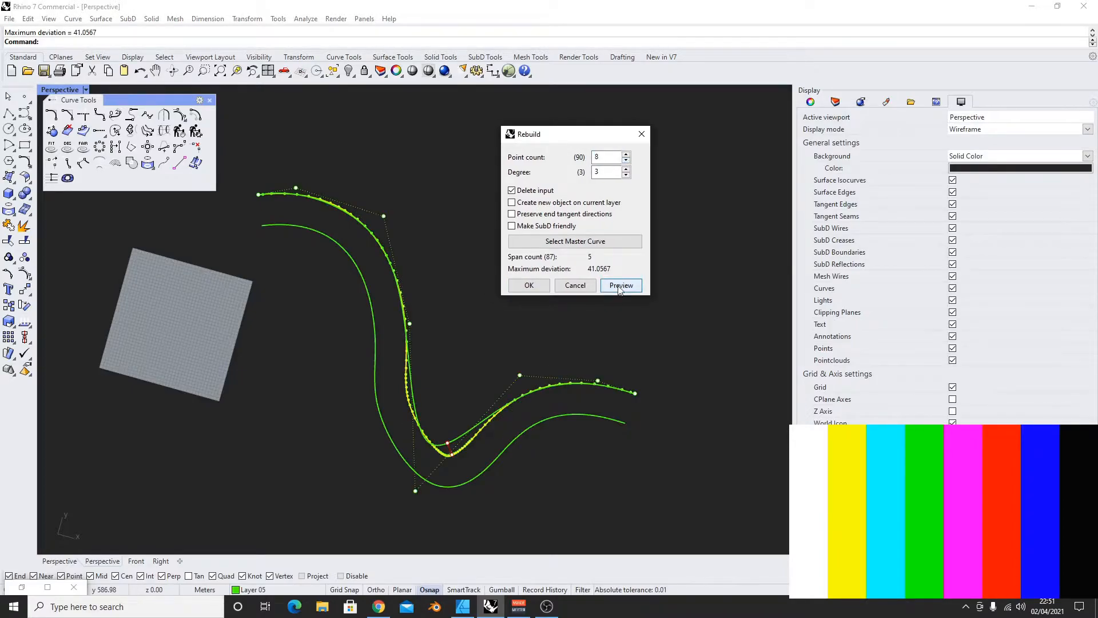
pyautogui.scroll(5, 450, 443)
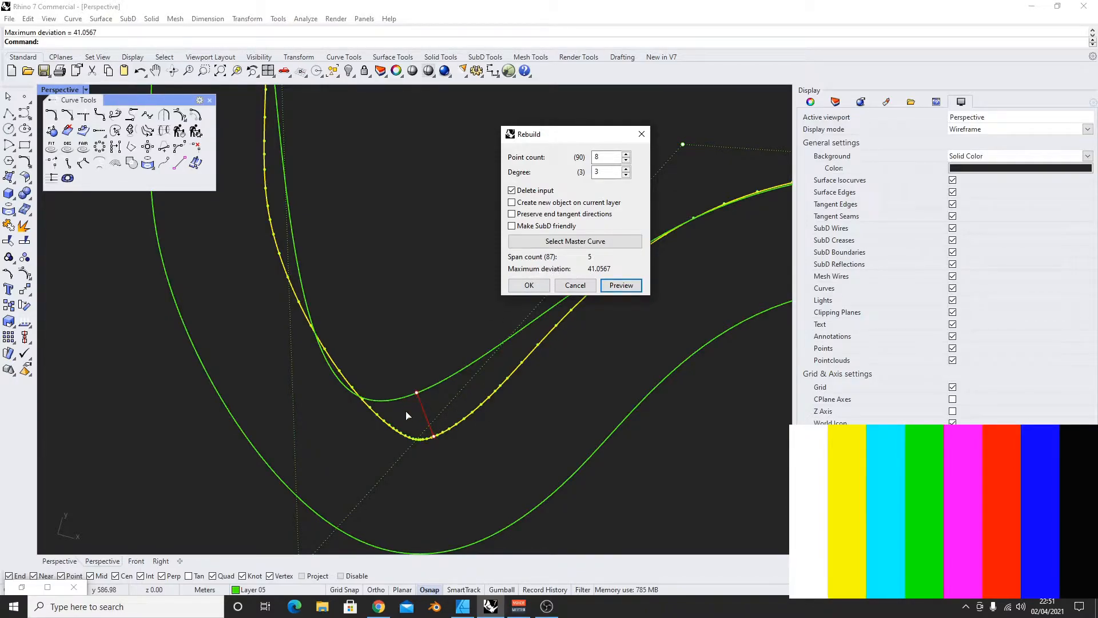
pyautogui.scroll(-12, 406, 411)
pyautogui.scroll(6, 416, 400)
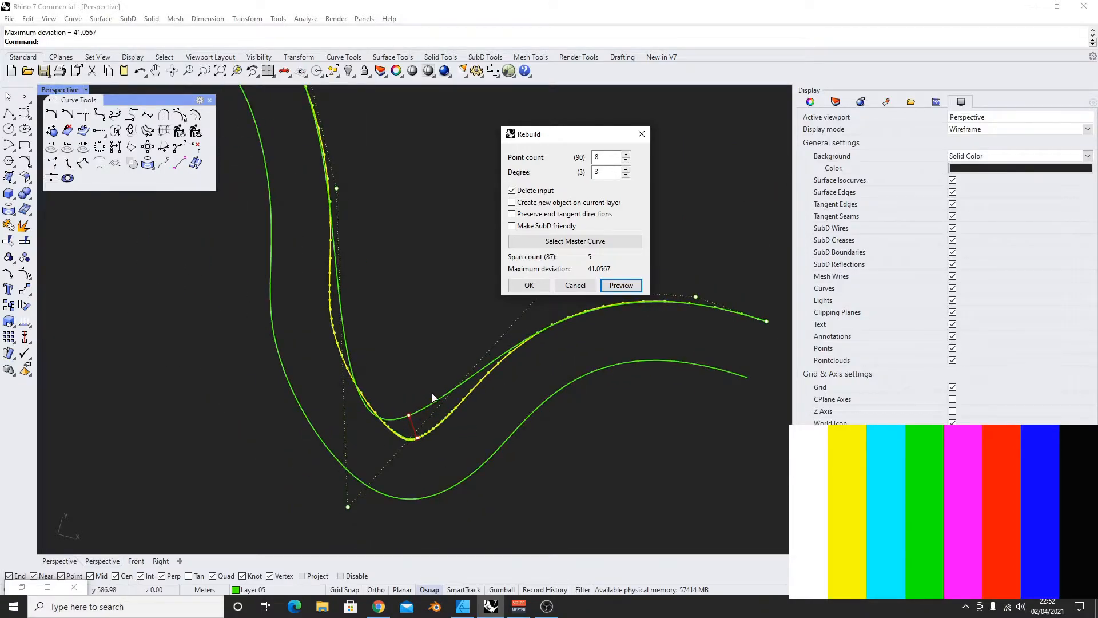
pyautogui.click(529, 284)
# Compare the shape and control points of the rebuilt 8-point offset with those of the original curve
pyautogui.scroll(-5, 541, 314)
pyautogui.click(563, 355)
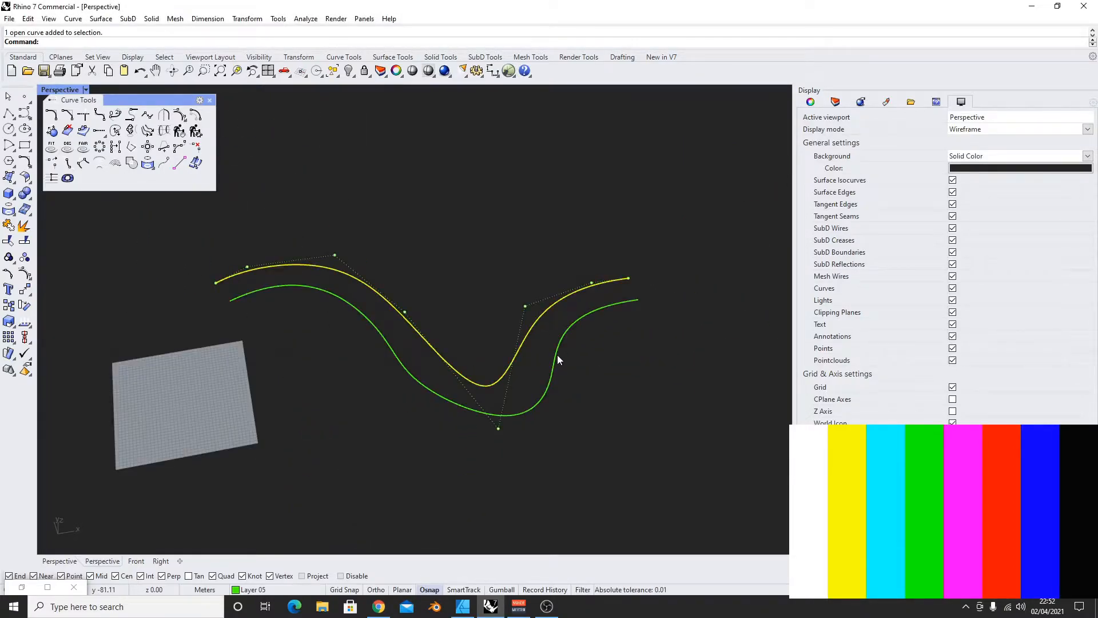
pyautogui.moveTo(591, 396); pyautogui.dragTo(498, 455, button='right')
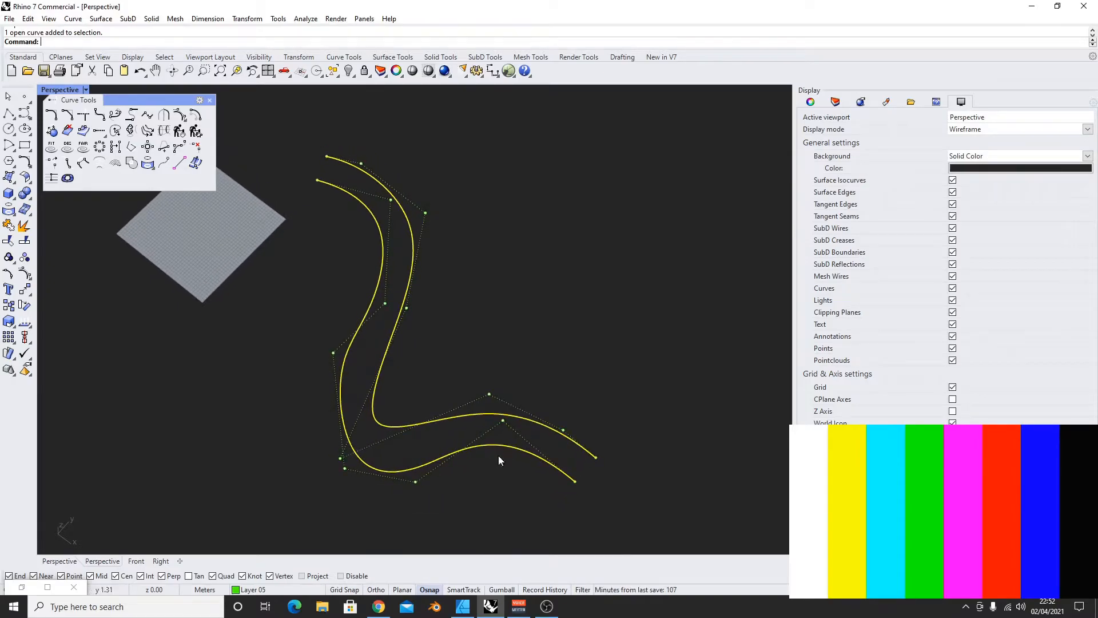
pyautogui.scroll(-6, 459, 337)
pyautogui.scroll(6, 430, 357)
pyautogui.moveTo(426, 360); pyautogui.dragTo(427, 284, button='right')
# Undo the 8-point rebuild and select the dense offset curve again
pyautogui.hotkey('ctrl', 'z')
pyautogui.hotkey('ctrl', 'z')
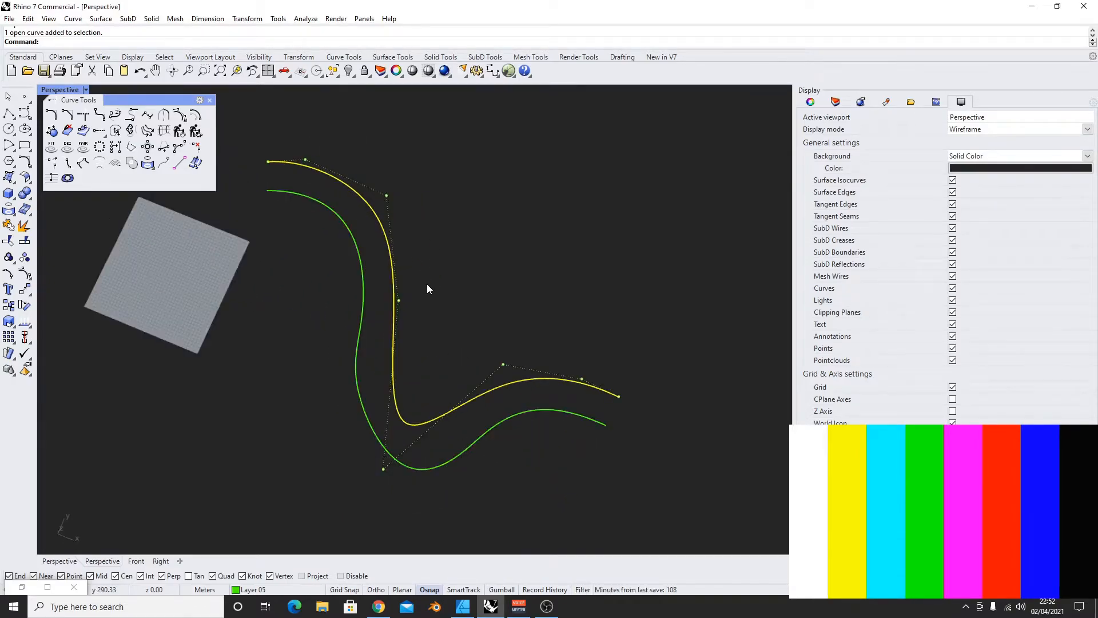
pyautogui.click(431, 321)
pyautogui.click(393, 262)
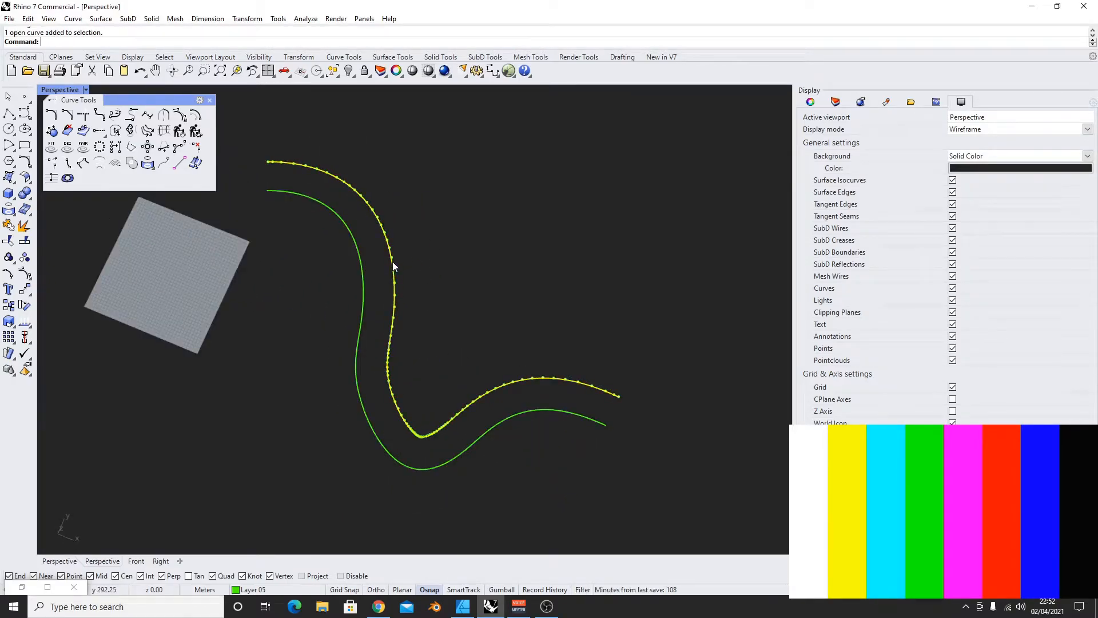
# Rebuild the offset curve with 14 points at degree 3, raising the point count while checking the maximum deviation
pyautogui.click(180, 131)
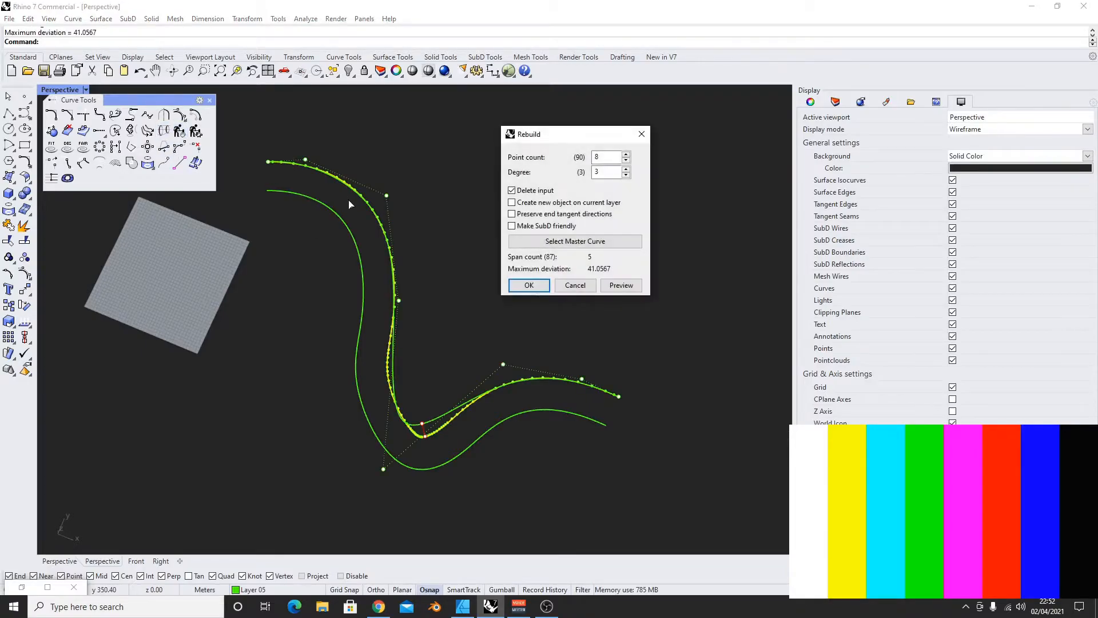
pyautogui.click(627, 155)
pyautogui.click(627, 155)
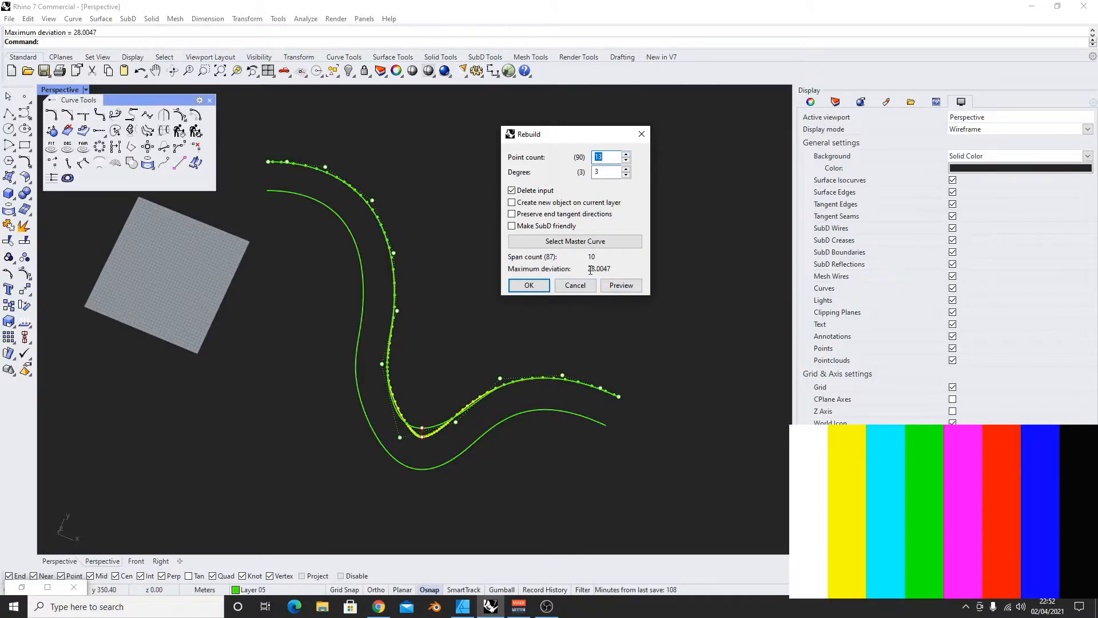
pyautogui.click(628, 155)
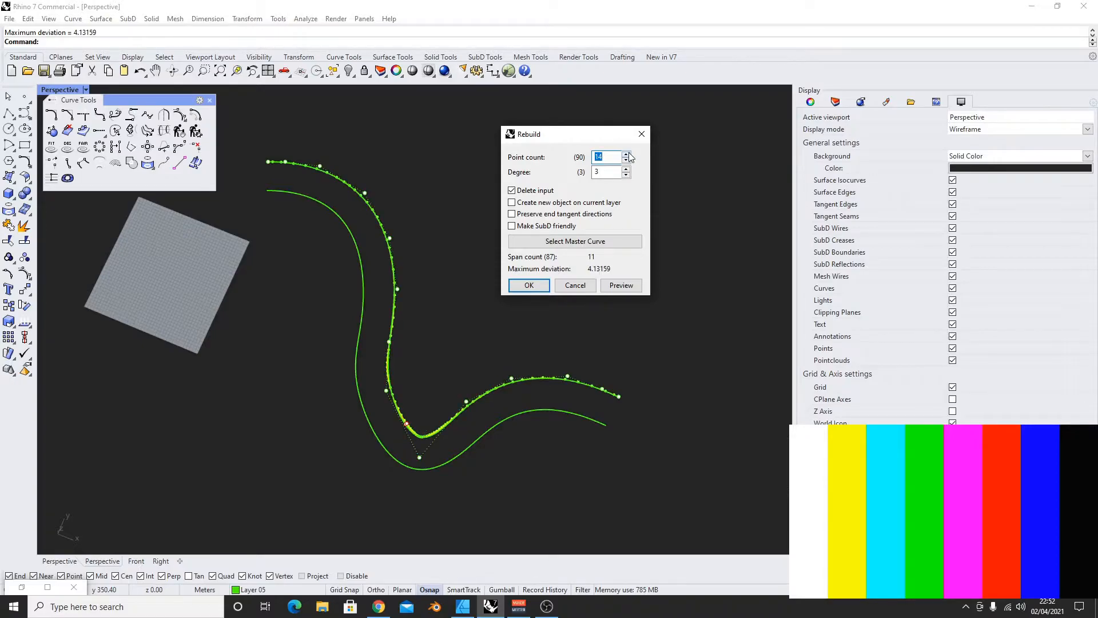
pyautogui.click(627, 154)
pyautogui.click(627, 155)
pyautogui.click(627, 154)
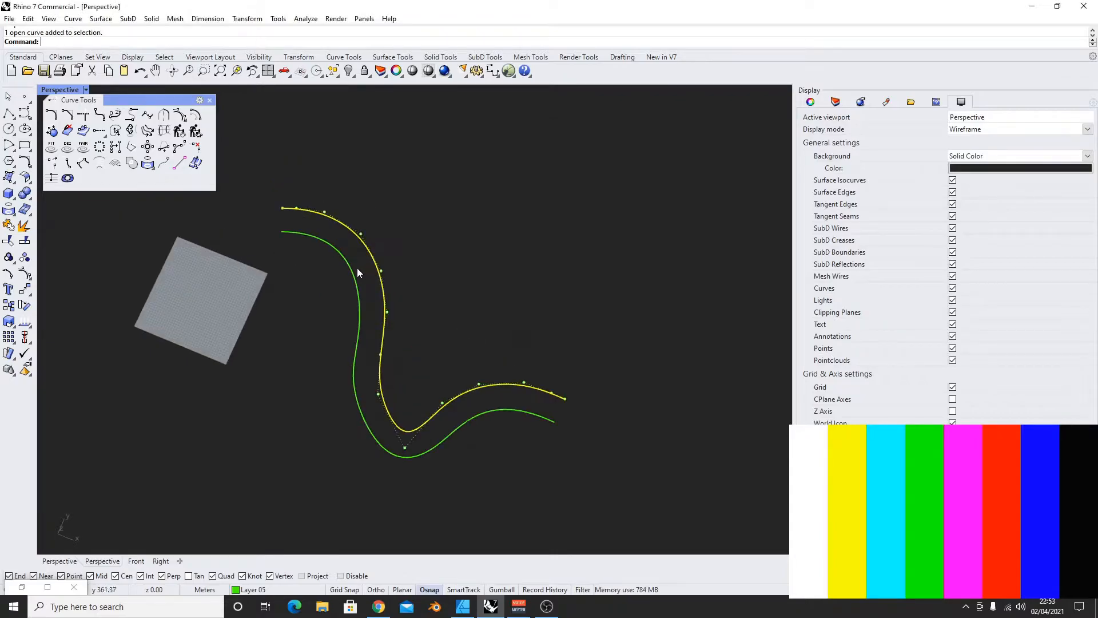
# Compare the 14-point offset's control points with the original curve's, and undo the rebuild
pyautogui.keyDown('shift'); pyautogui.click(352, 269); pyautogui.keyUp('shift')
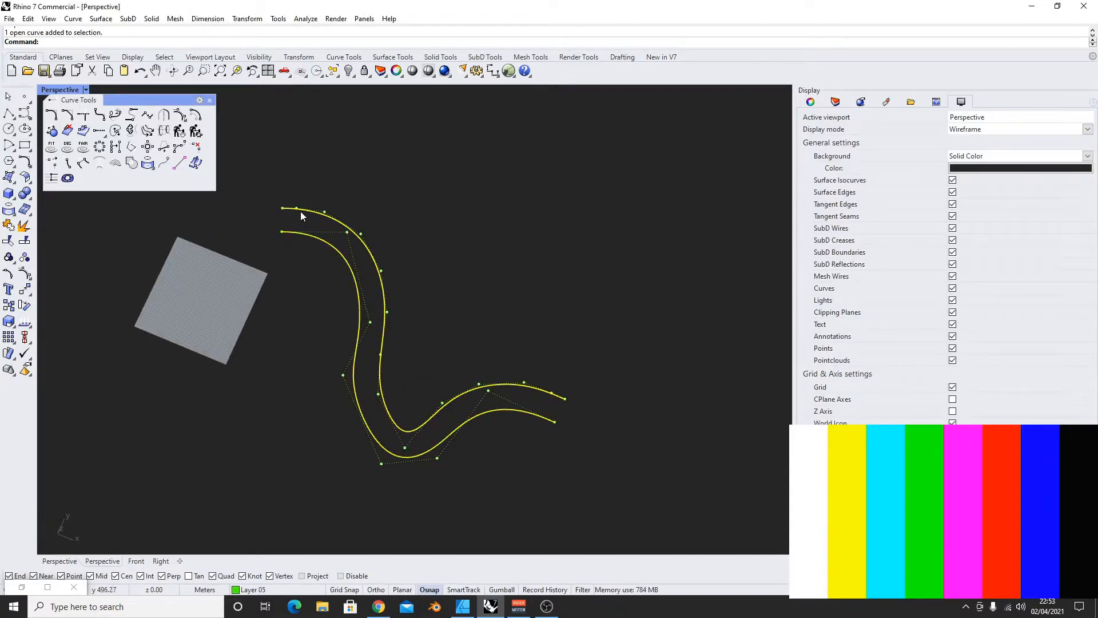
pyautogui.press('Escape')
pyautogui.click(385, 326)
pyautogui.click(385, 322)
pyautogui.hotkey('ctrl', 'z')
# Try a non-uniform rebuild of the offset curve with RequestedTolerance=0.1 and MaxPointCount=30
pyautogui.click(417, 278)
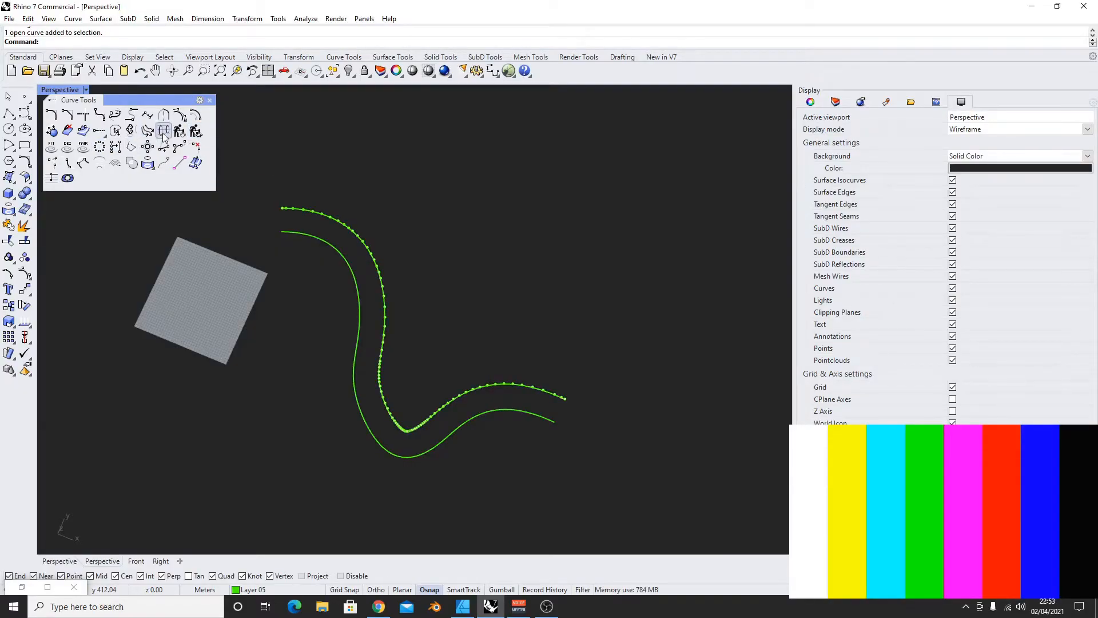
pyautogui.click(195, 132)
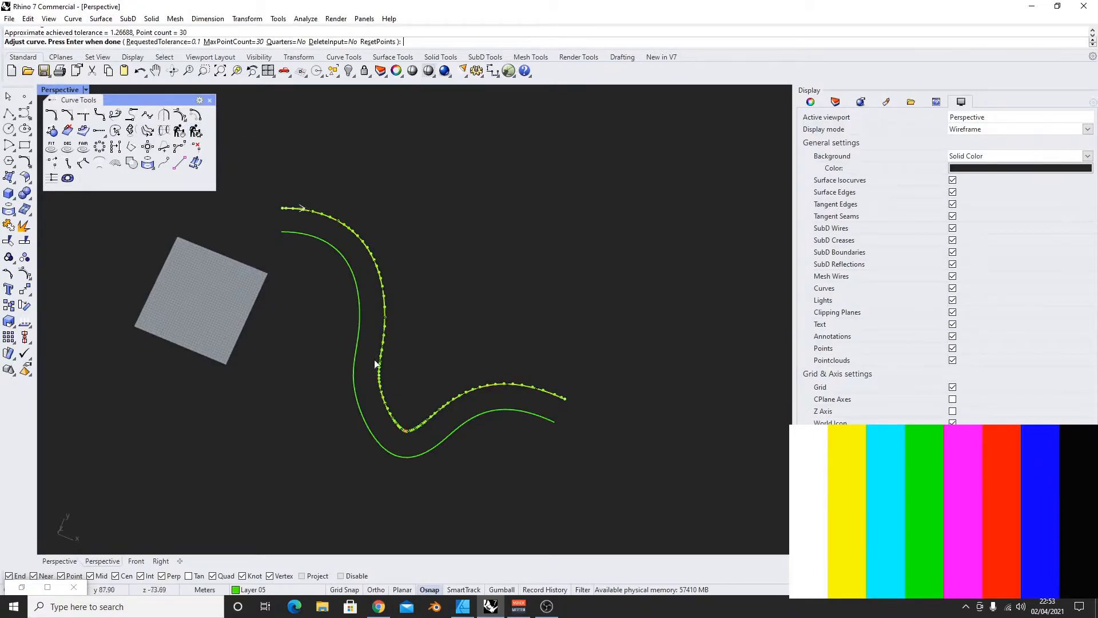
pyautogui.scroll(5, 407, 432)
pyautogui.scroll(-4, 428, 418)
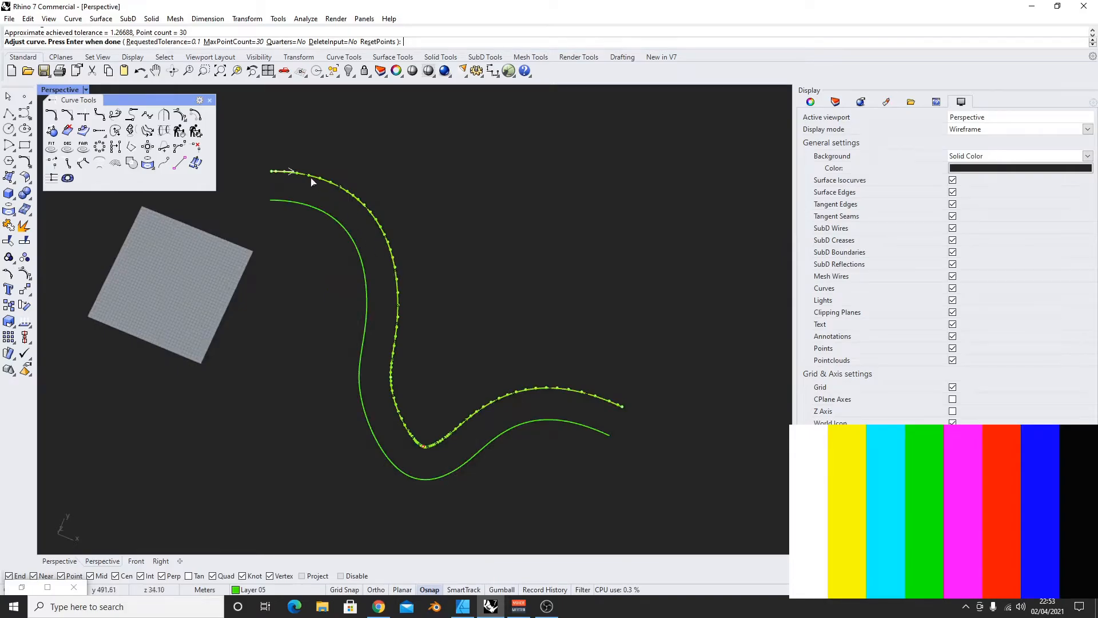
pyautogui.press('Escape')
pyautogui.press('Escape')
# Try a non-uniform rebuild of the offset curve with MaxPointCount set to 8
pyautogui.click(345, 190)
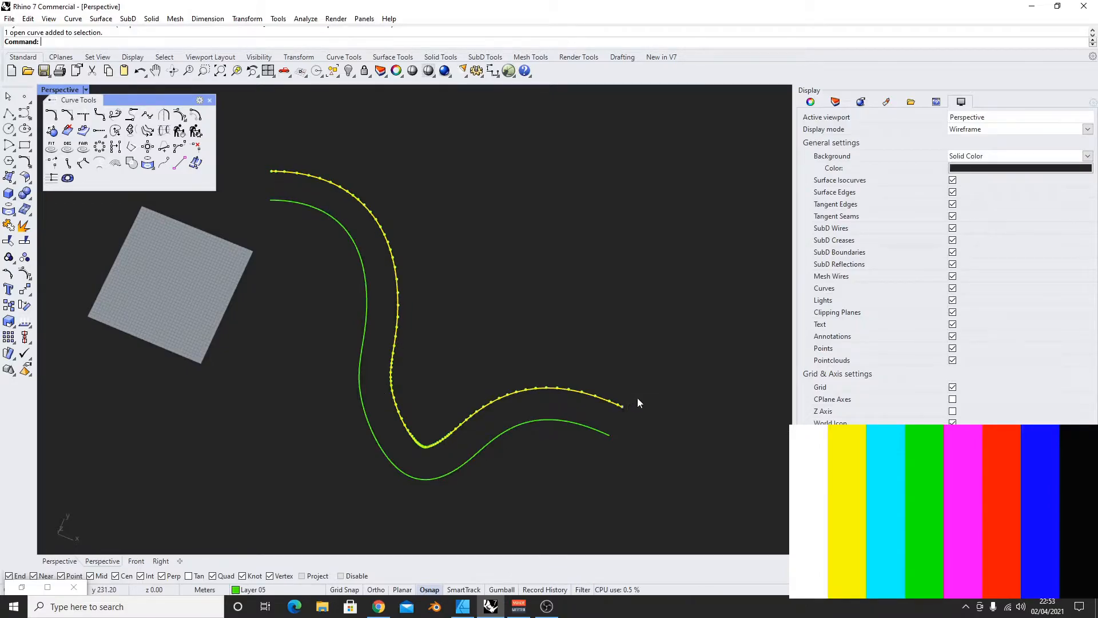
pyautogui.click(143, 132)
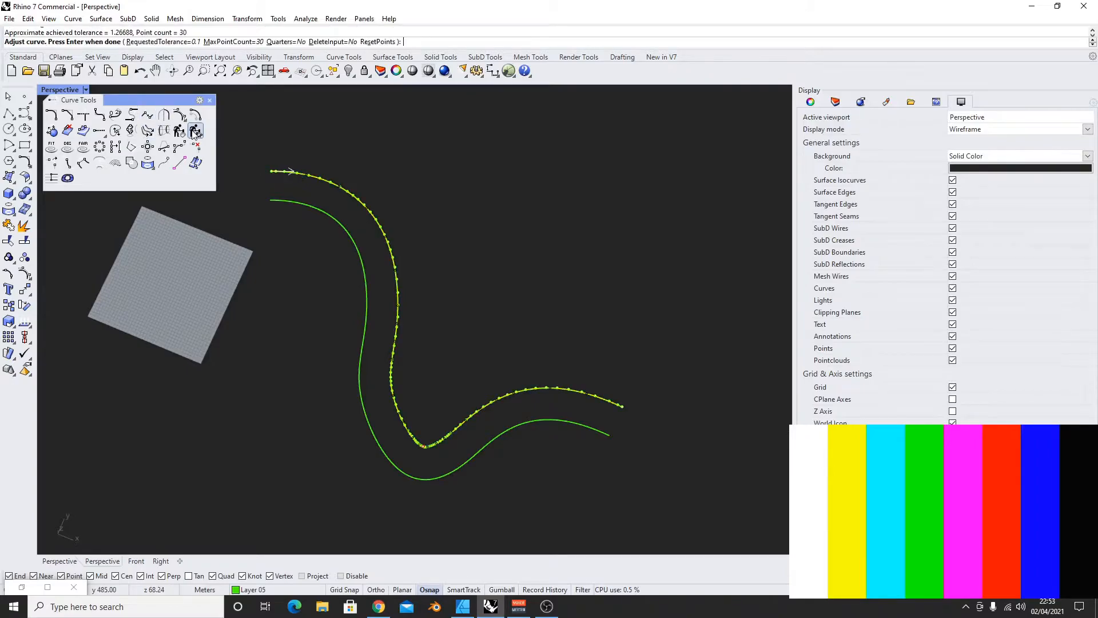
pyautogui.click(239, 42)
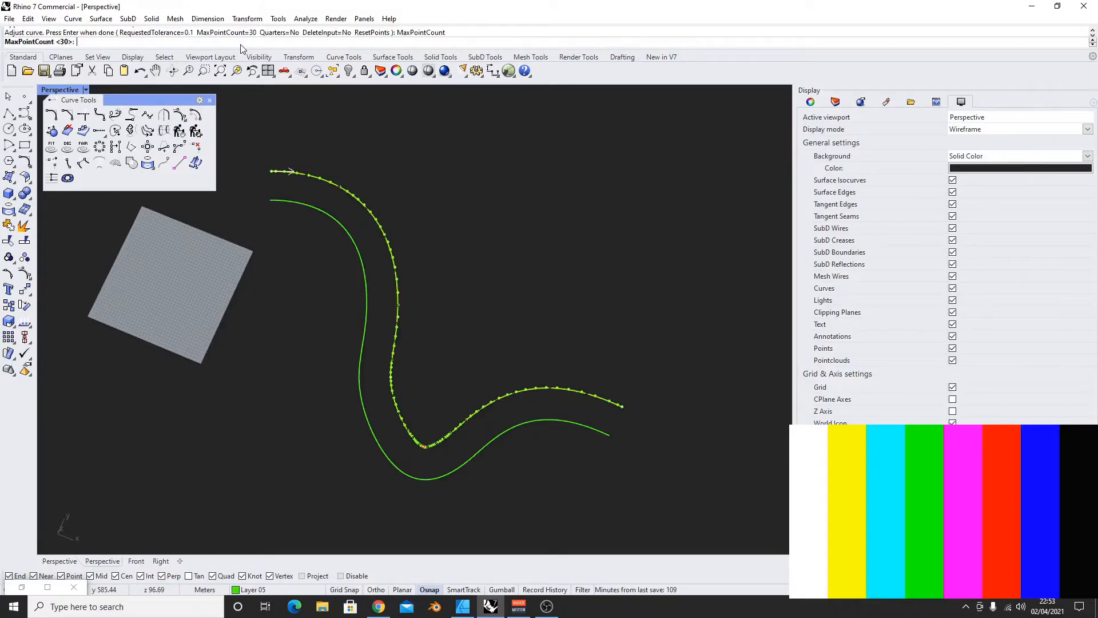
pyautogui.write('8')
pyautogui.press('Return')
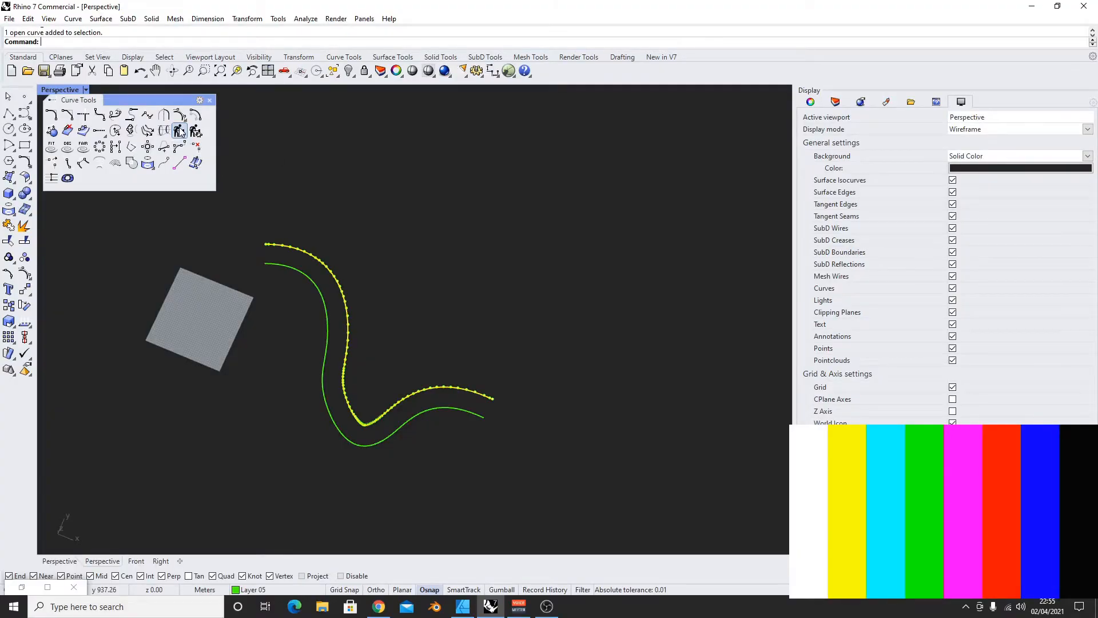
# Rebuild the offset curve using the original winding curve as the master curve, with DeleteInput=Yes
pyautogui.rightClick(179, 131)
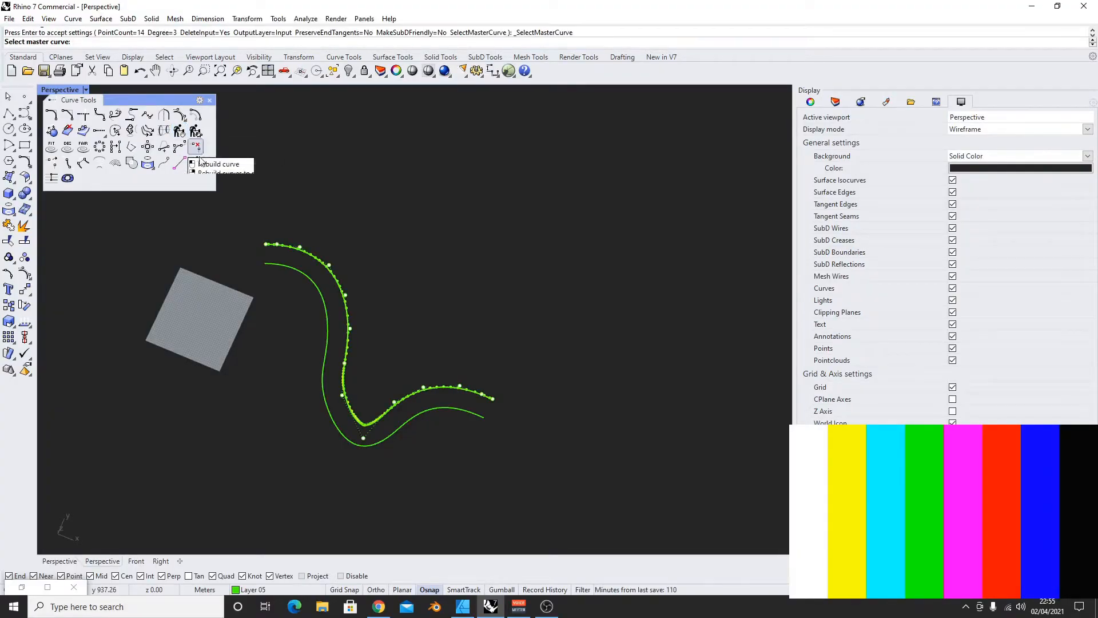
pyautogui.click(313, 288)
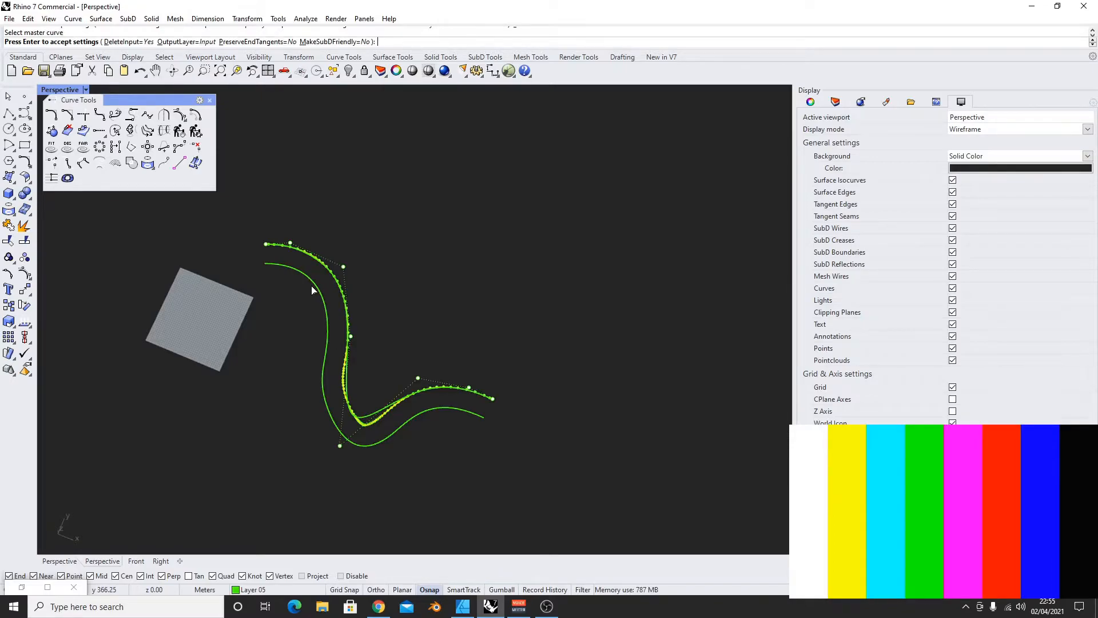
pyautogui.press('Return')
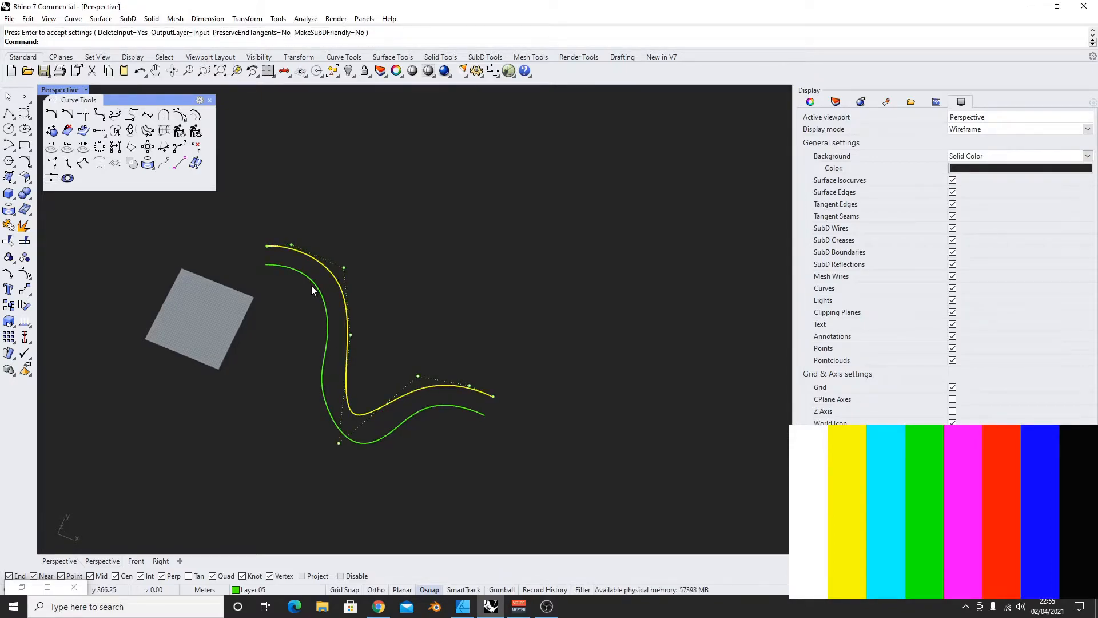
# Compare the control points of the master-rebuilt offset with those of the original curve
pyautogui.click(500, 160)
pyautogui.scroll(4, 342, 356)
pyautogui.click(350, 362)
pyautogui.keyDown('shift'); pyautogui.click(312, 365); pyautogui.keyUp('shift')
pyautogui.scroll(-3, 389, 352)
pyautogui.click(389, 353)
# Undo the master-curve rebuild and pick the restored offset curve
pyautogui.hotkey('ctrl', 'z')
pyautogui.hotkey('ctrl', 'z')
pyautogui.click(375, 320)
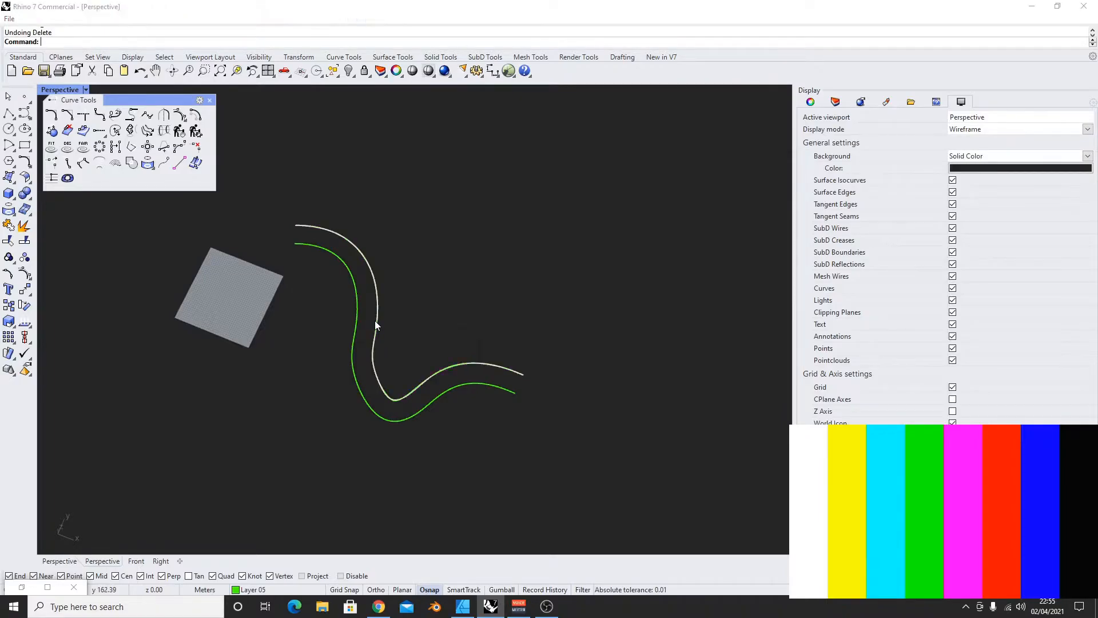
# Delete the extra curve overlapping the offset, leaving the original winding curve and its dense offset, and reselect the offset
pyautogui.click(419, 351)
pyautogui.press('Delete')
pyautogui.click(375, 352)
pyautogui.keyDown('shift'); pyautogui.click(354, 291); pyautogui.keyUp('shift')
pyautogui.press('Escape')
pyautogui.click(372, 277)
# Rebuild the dense offset curve using the original winding curve as the master curve, with the input deleted
pyautogui.click(179, 131)
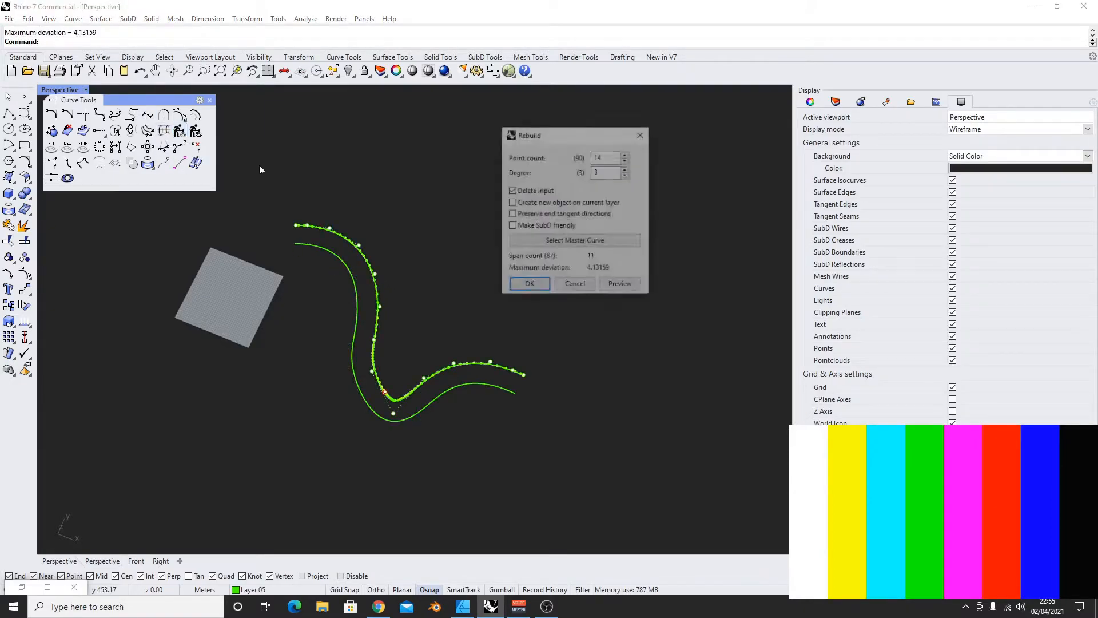
pyautogui.moveTo(560, 141); pyautogui.dragTo(587, 143)
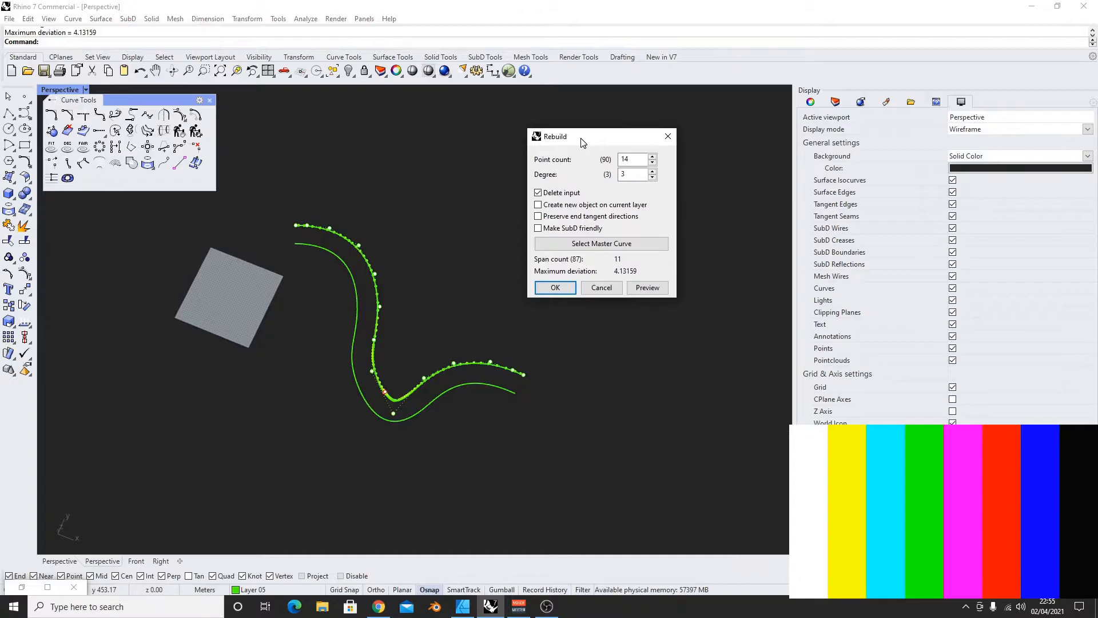
pyautogui.click(606, 245)
pyautogui.click(359, 375)
pyautogui.scroll(3, 382, 318)
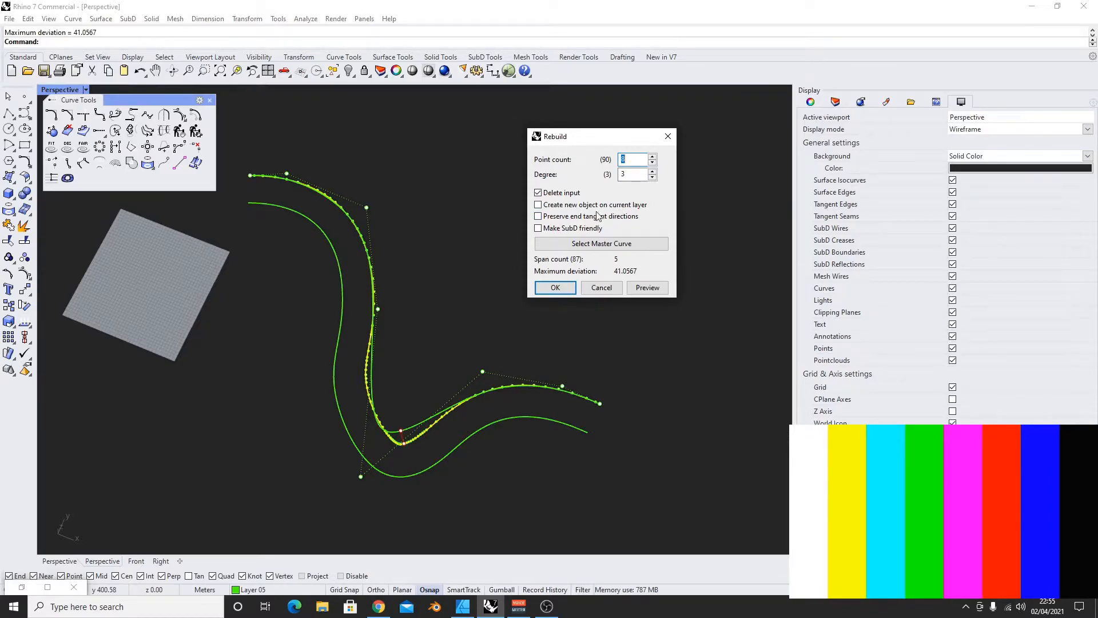
pyautogui.click(653, 156)
pyautogui.click(586, 244)
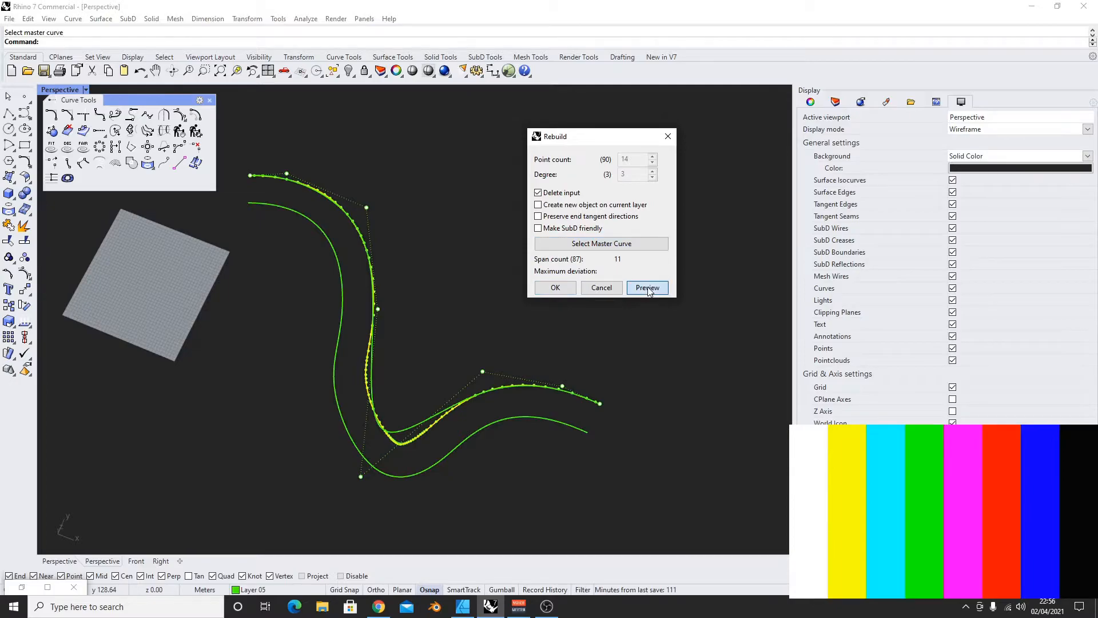
pyautogui.click(560, 288)
pyautogui.click(496, 311)
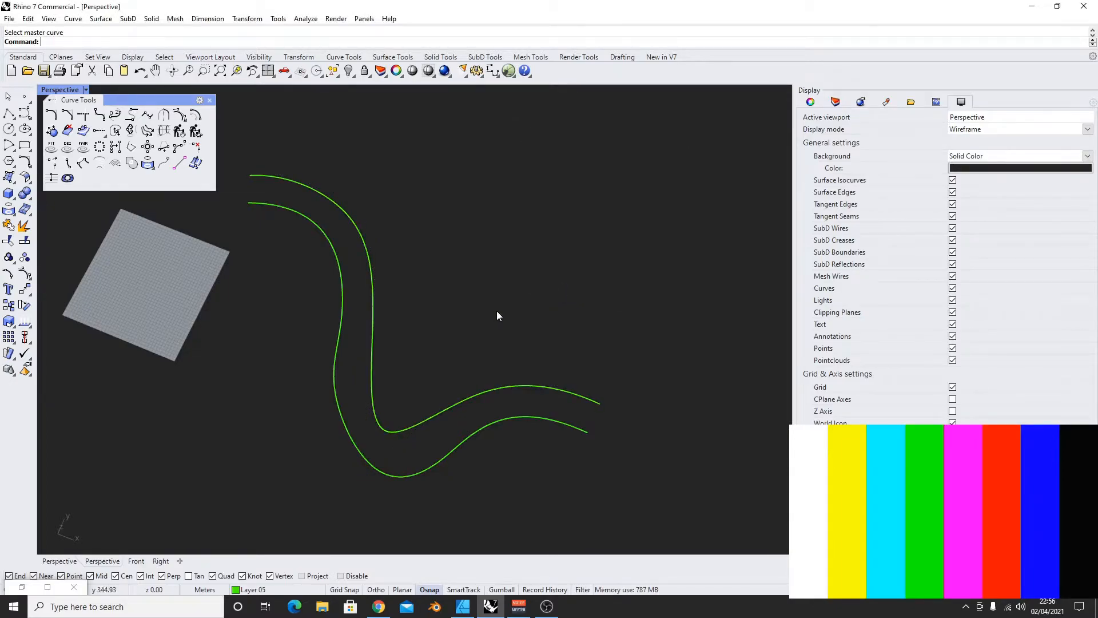
# Compare the rebuilt offset curve's control points with those of the original winding curve
pyautogui.click(370, 292)
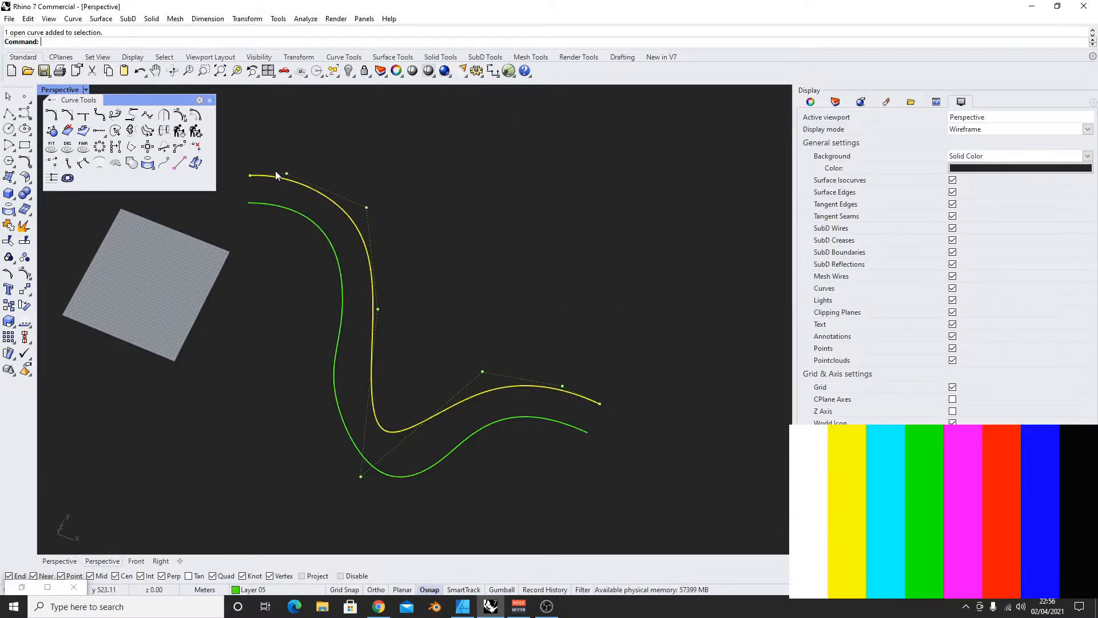
pyautogui.click(554, 409)
pyautogui.click(508, 389)
pyautogui.keyDown('shift'); pyautogui.click(309, 221); pyautogui.keyUp('shift')
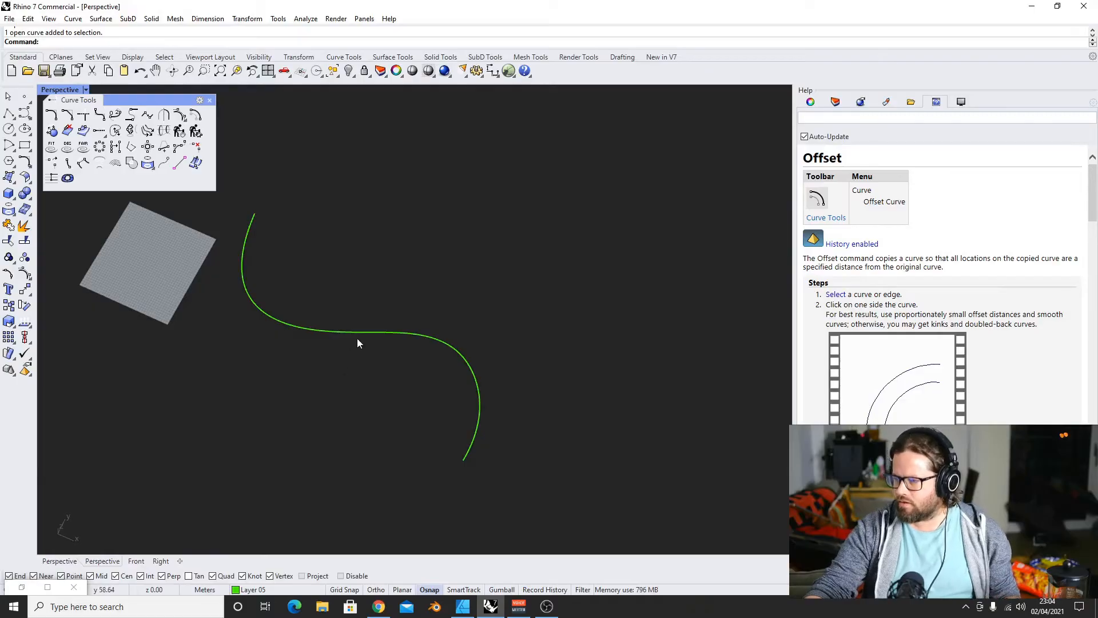
# Offset the S-shaped curve towards its upper side
pyautogui.click(358, 332)
pyautogui.write('Offset')
pyautogui.press('Return')
pyautogui.click(440, 245)
pyautogui.press('Escape')
# Compare the control point density of the new offset with that of the original S-shaped curve
pyautogui.click(338, 305)
pyautogui.scroll(3, 368, 310)
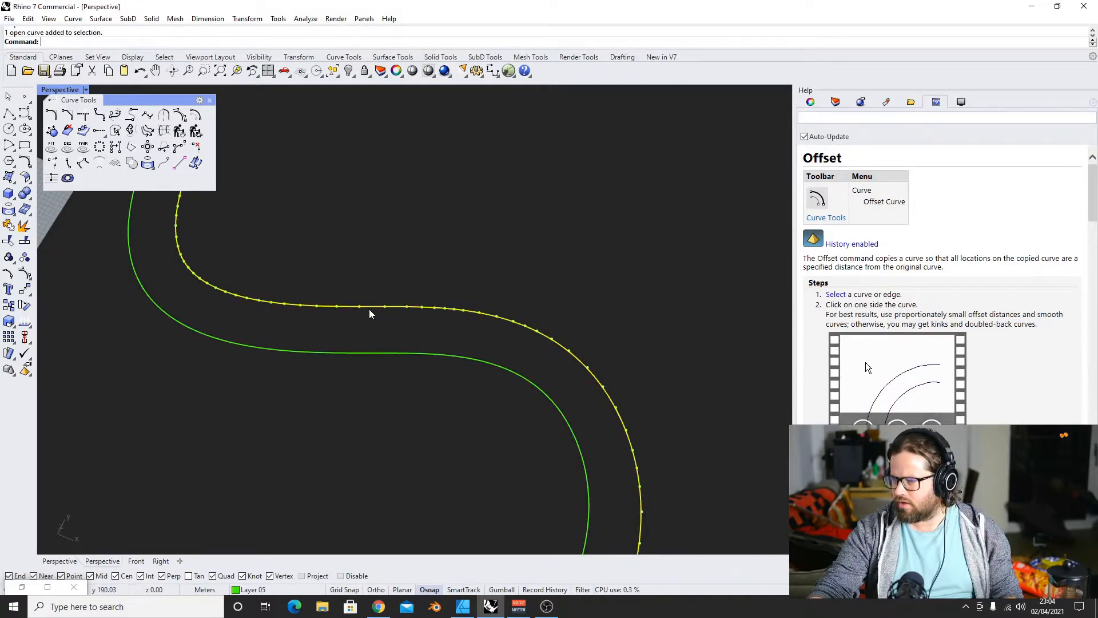
pyautogui.scroll(-3, 369, 308)
pyautogui.click(358, 341)
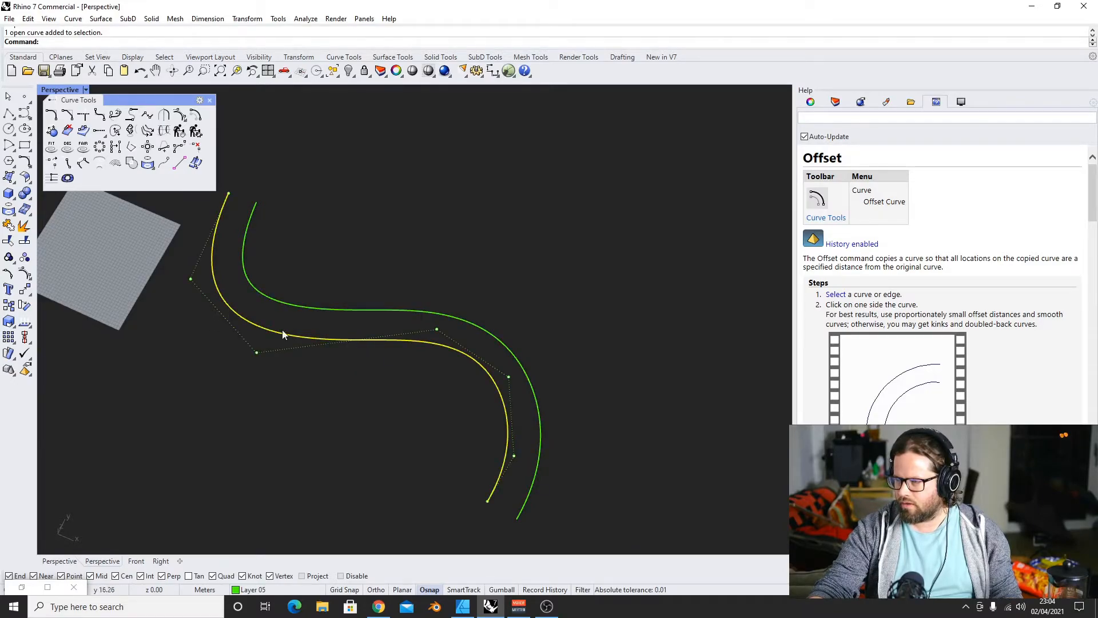
pyautogui.click(330, 310)
pyautogui.scroll(2, 394, 354)
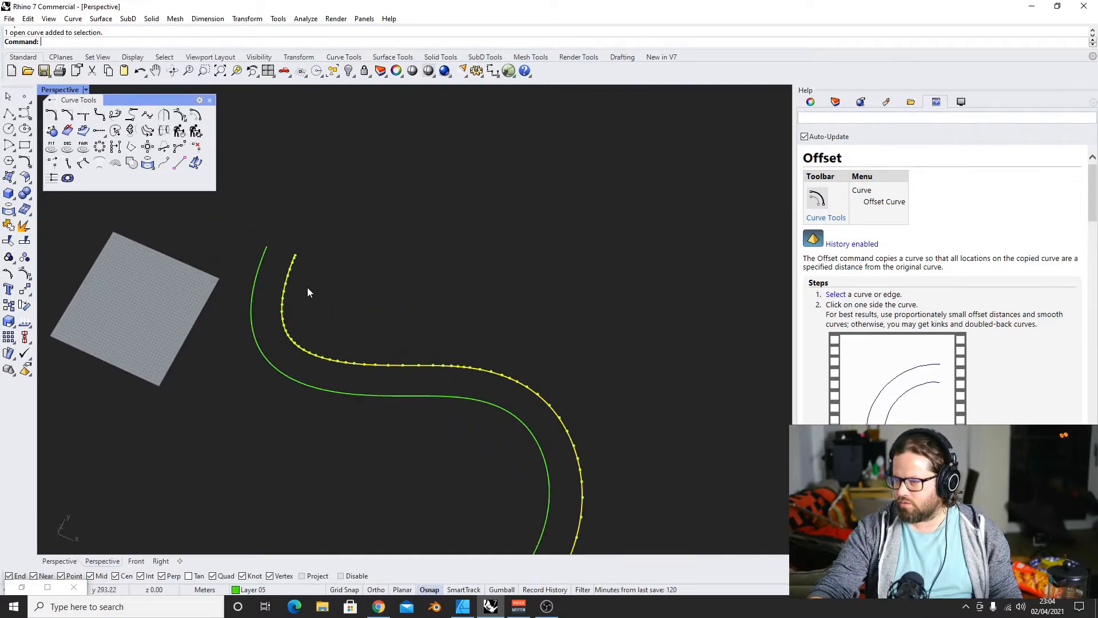
pyautogui.scroll(-2, 414, 331)
pyautogui.scroll(3, 414, 334)
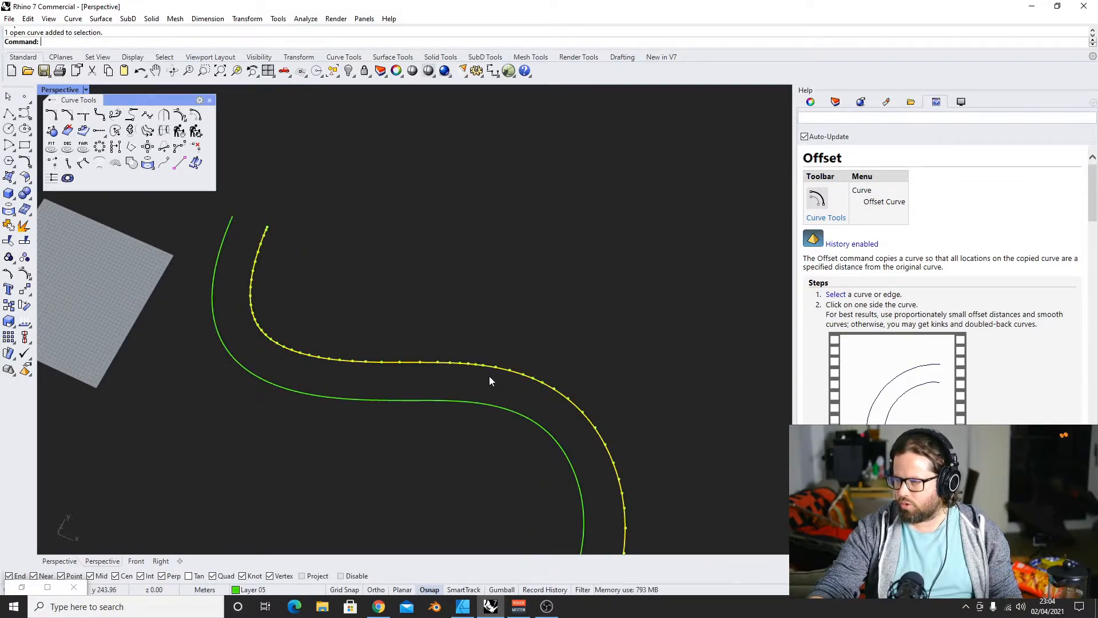
pyautogui.scroll(-2, 373, 363)
pyautogui.scroll(2, 373, 362)
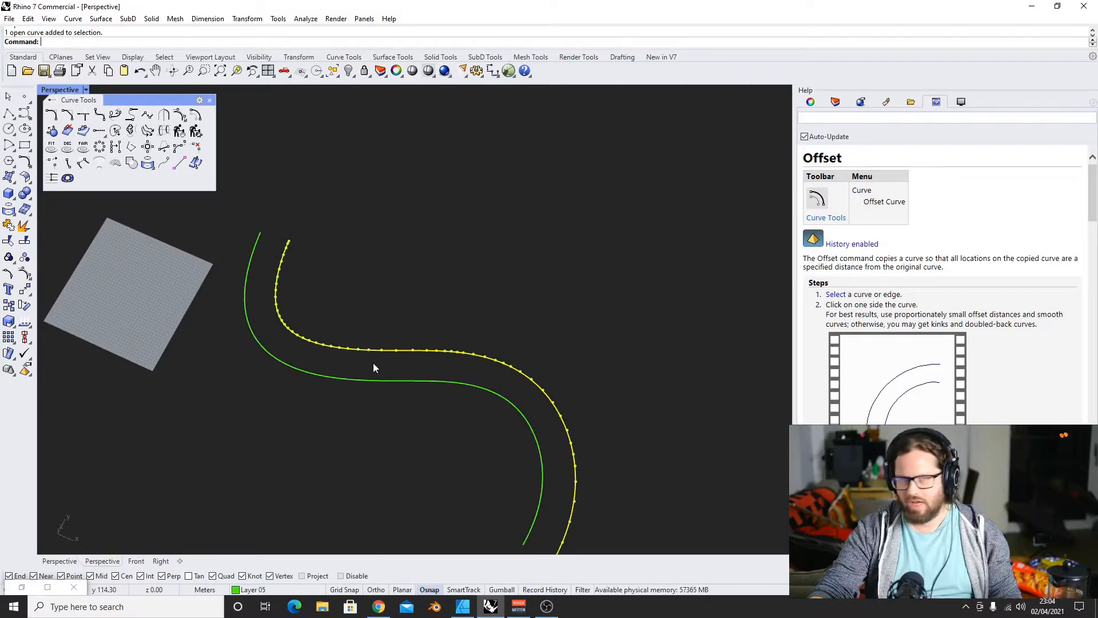
# Try refitting the offset curve with a fitting tolerance of 1, and undo the refit
pyautogui.press('Escape')
pyautogui.click(351, 348)
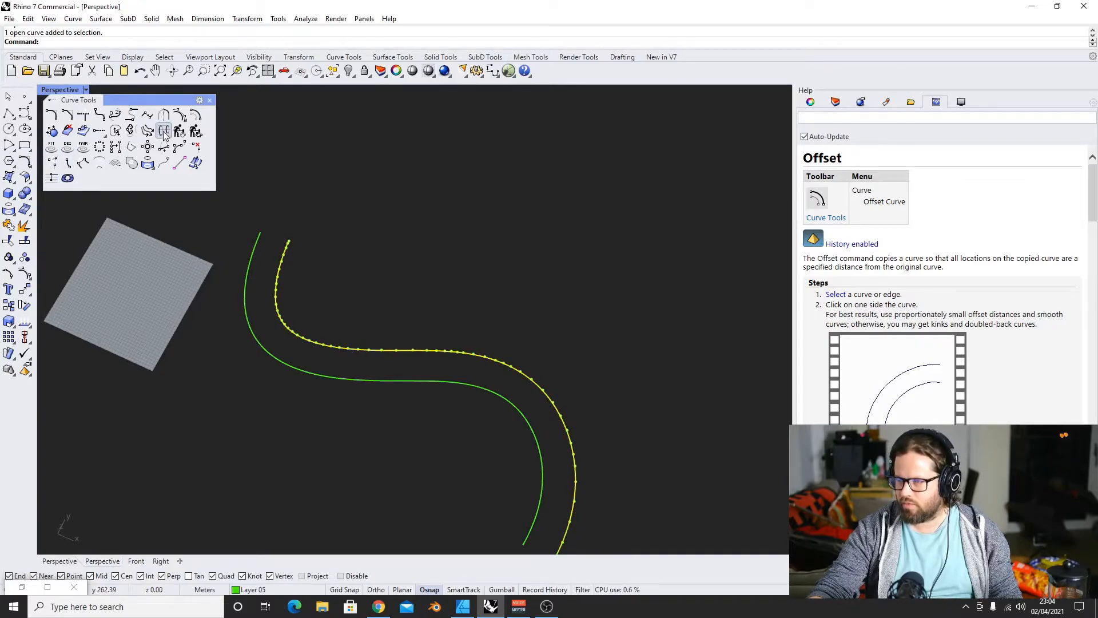
pyautogui.click(51, 148)
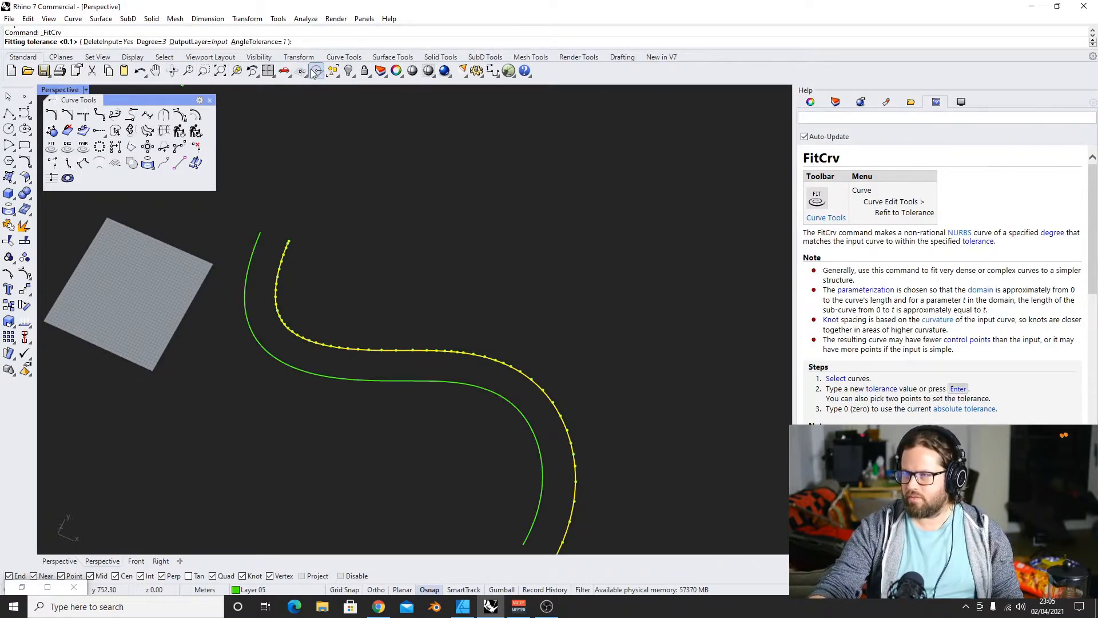
pyautogui.write('1')
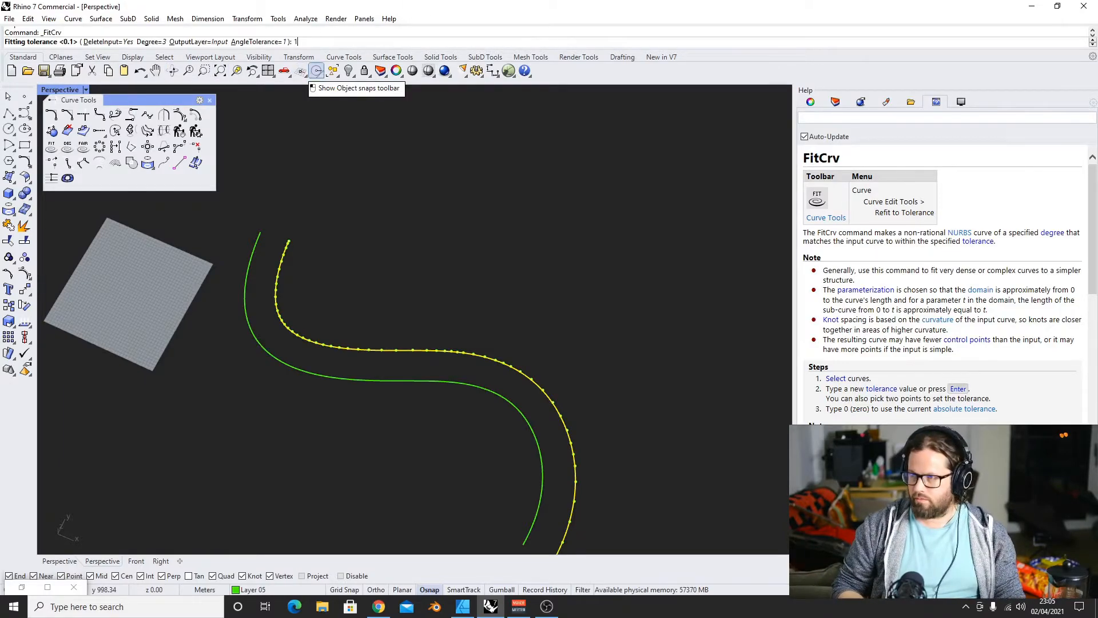
pyautogui.press('Return')
pyautogui.scroll(-2, 402, 327)
pyautogui.scroll(2, 409, 353)
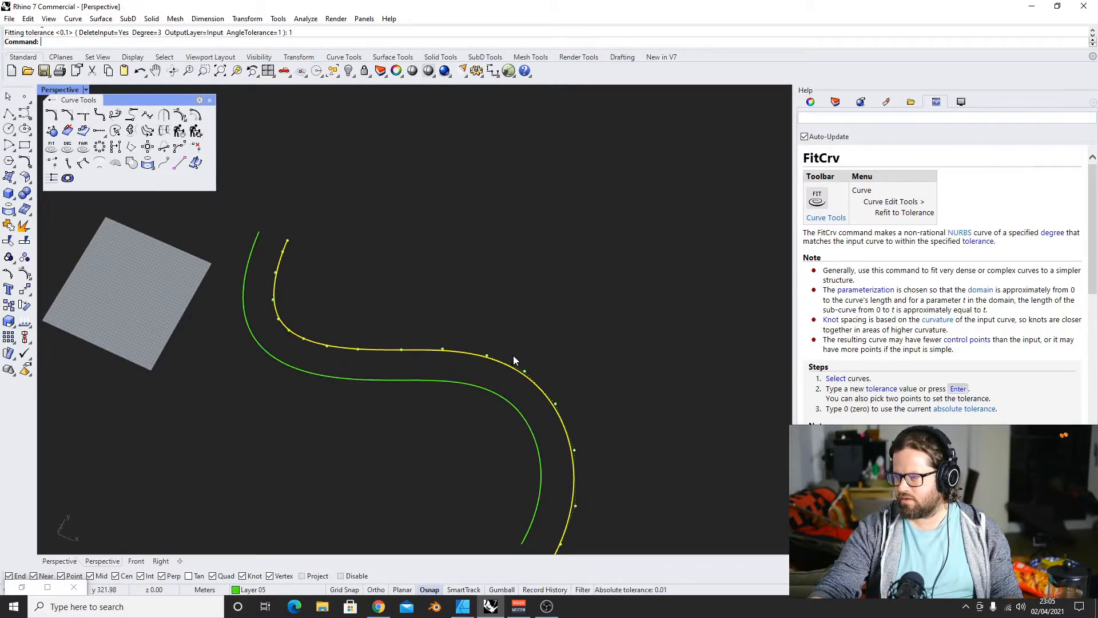
pyautogui.scroll(-4, 513, 355)
pyautogui.scroll(4, 488, 368)
pyautogui.hotkey('ctrl', 'z')
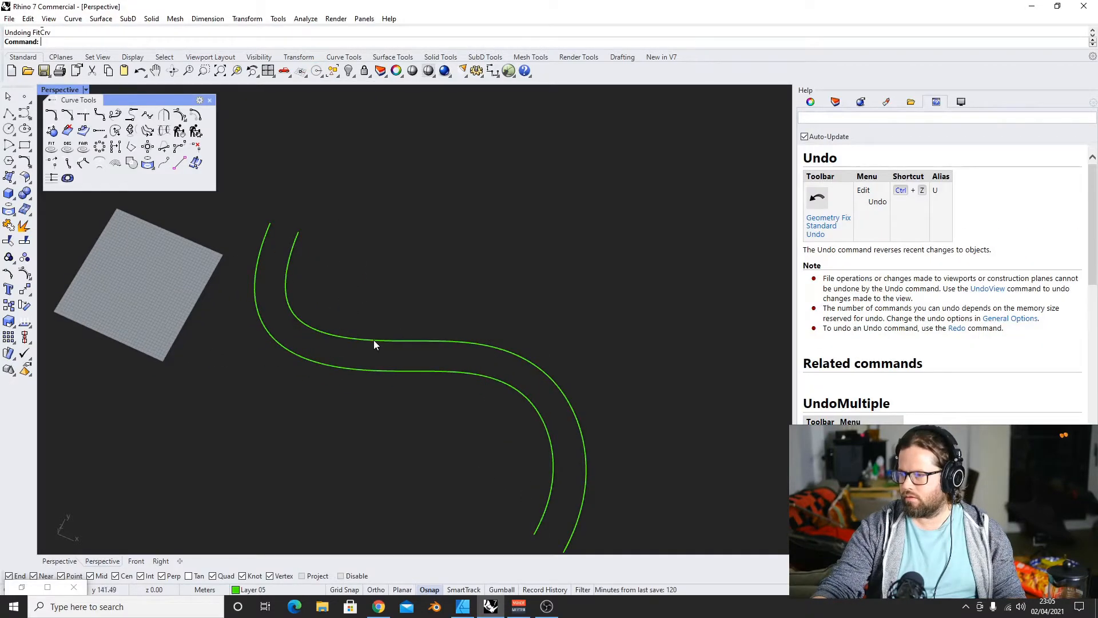
# Refit the offset curve with a fitting tolerance of 2, keeping degree 3 and DeleteInput=Yes
pyautogui.press('Return')
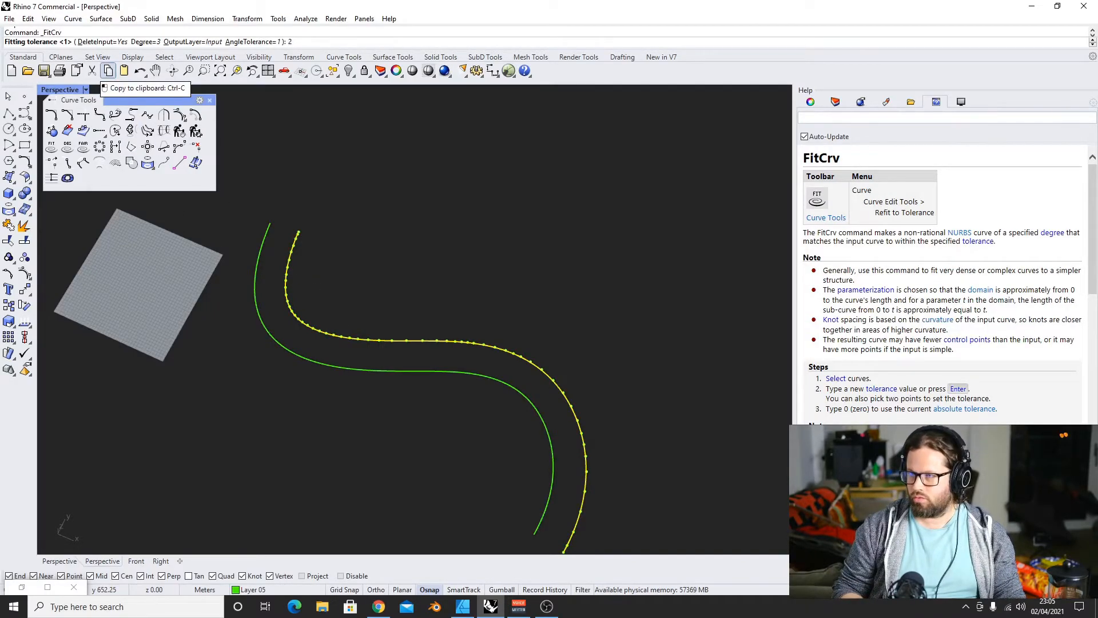
pyautogui.press('Return')
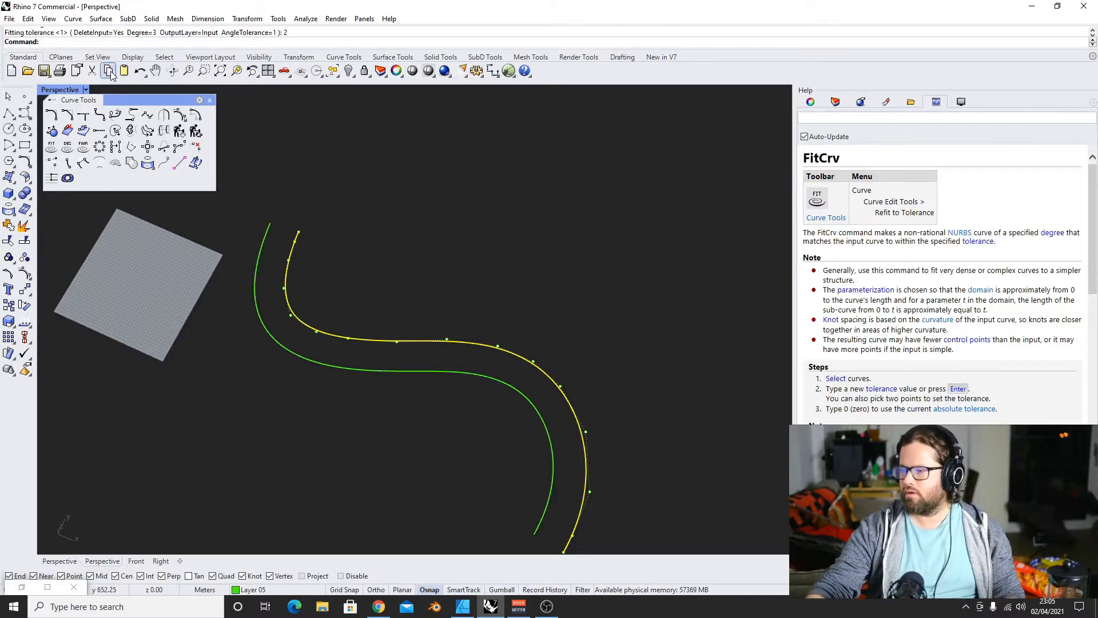
pyautogui.moveTo(304, 289); pyautogui.dragTo(306, 323, button='right')
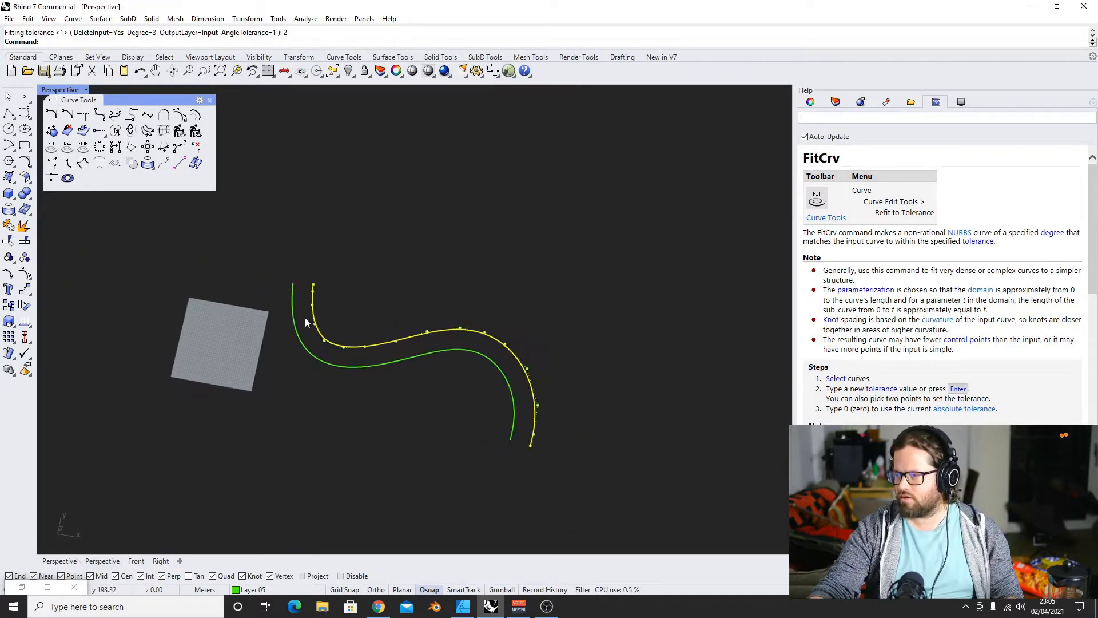
pyautogui.scroll(4, 395, 348)
pyautogui.moveTo(392, 356); pyautogui.dragTo(382, 312, button='right')
pyautogui.press('Escape')
pyautogui.press('Escape')
# Compare the control points of the refitted offset and the original curve, checking the offset's point count in Rebuild
pyautogui.click(348, 334)
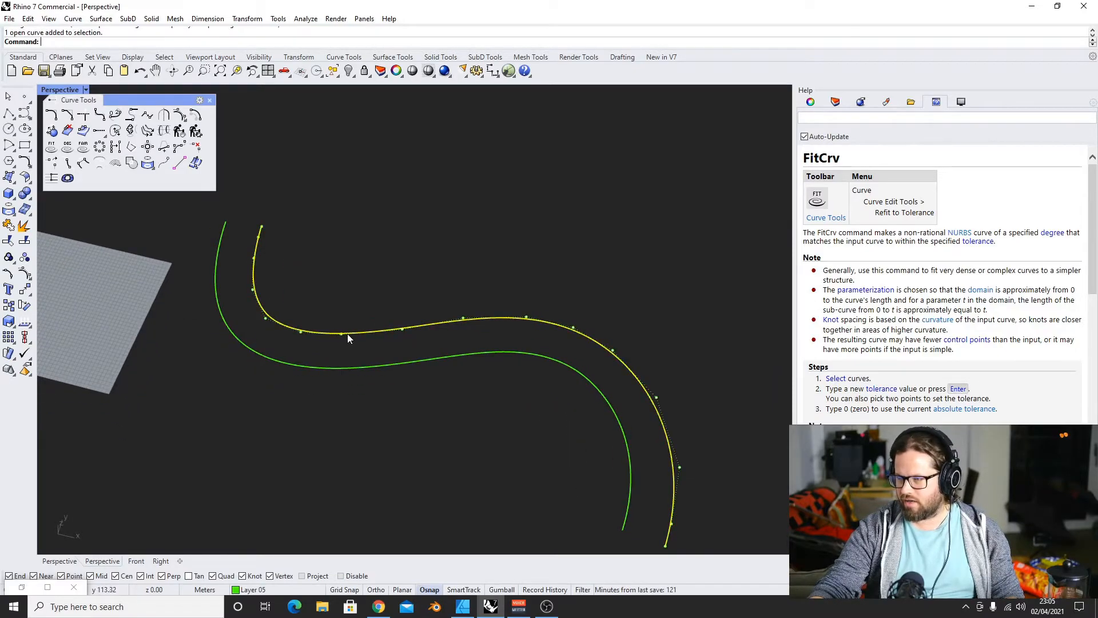
pyautogui.click(348, 368)
pyautogui.press('Escape')
pyautogui.click(326, 332)
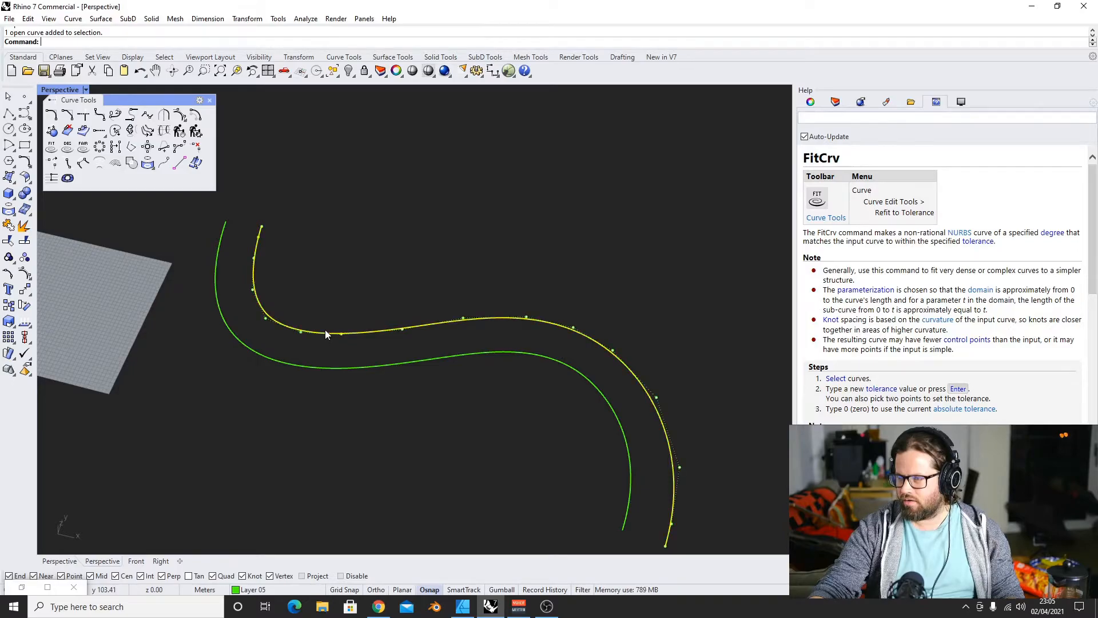
pyautogui.click(179, 132)
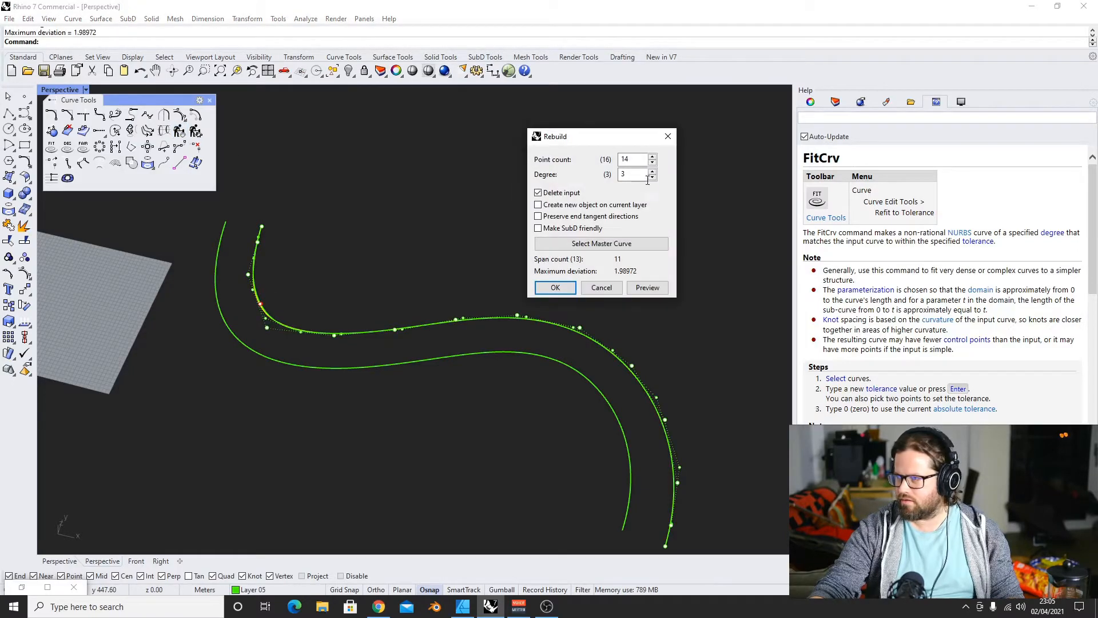
pyautogui.click(555, 286)
pyautogui.press('Escape')
# Refit the original S-shaped curve with a fitting tolerance of 2 and compare it with the refitted offset
pyautogui.click(332, 369)
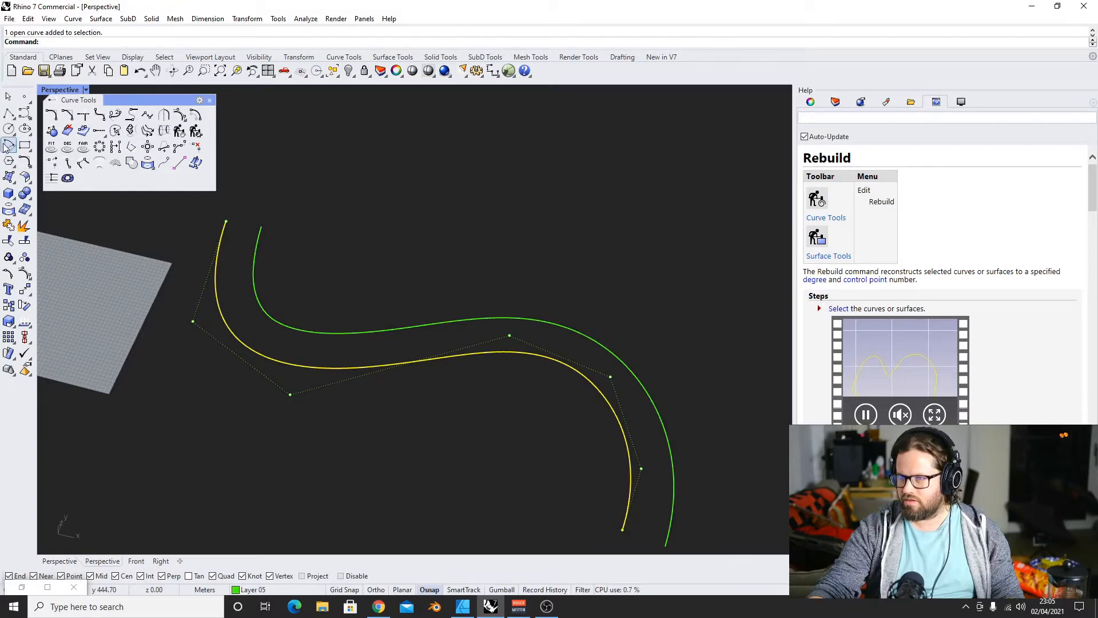
pyautogui.click(51, 148)
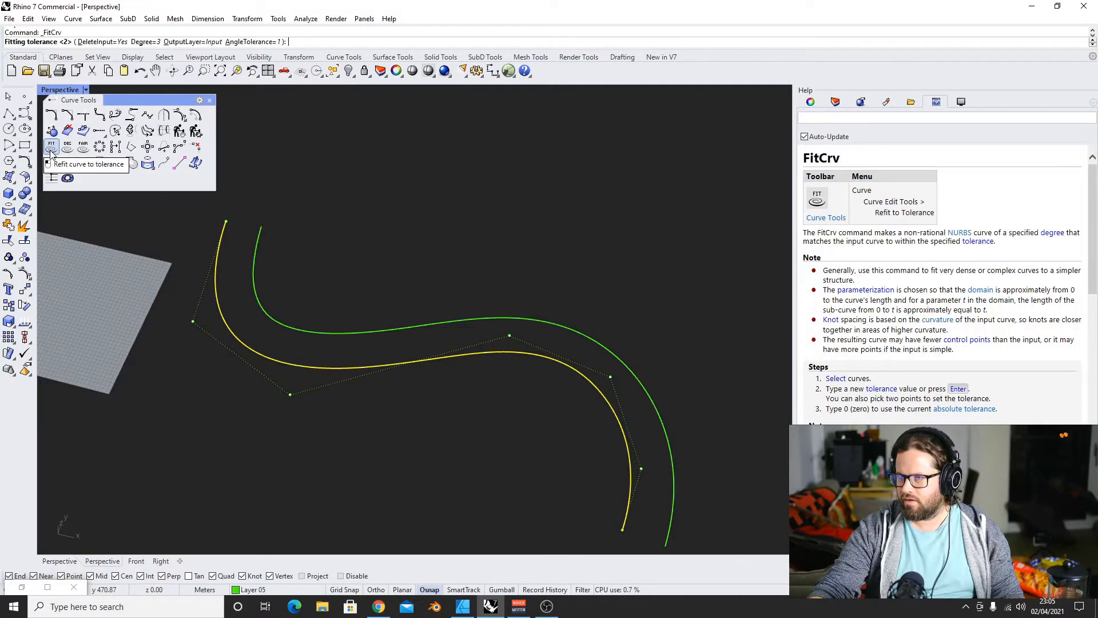
pyautogui.press('Return')
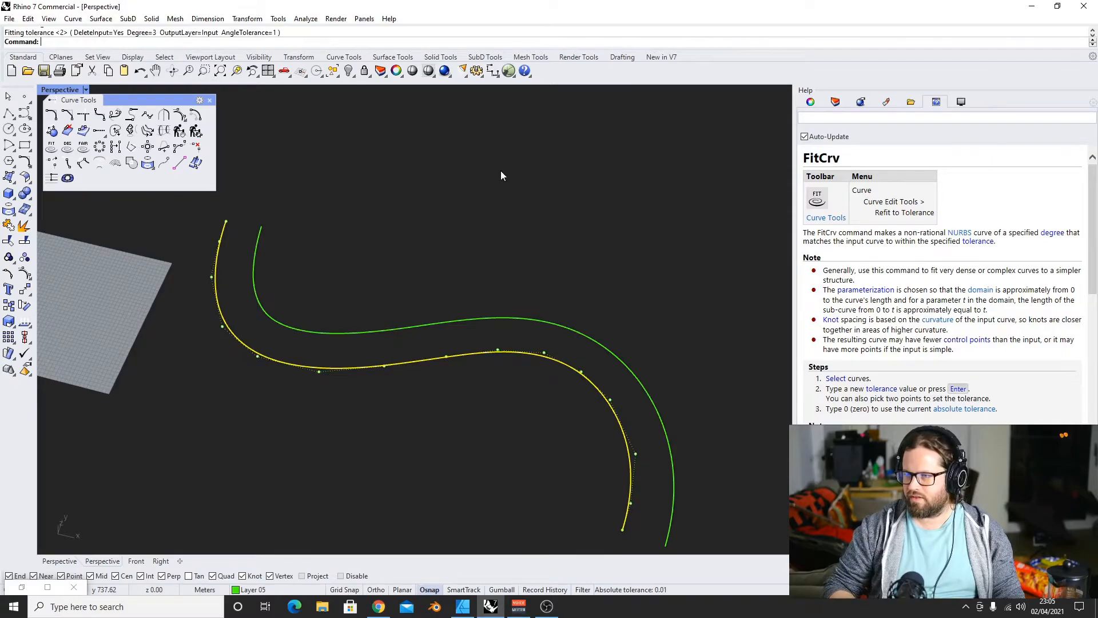
pyautogui.keyDown('shift'); pyautogui.click(361, 331); pyautogui.keyUp('shift')
pyautogui.moveTo(372, 321); pyautogui.dragTo(343, 414, button='right')
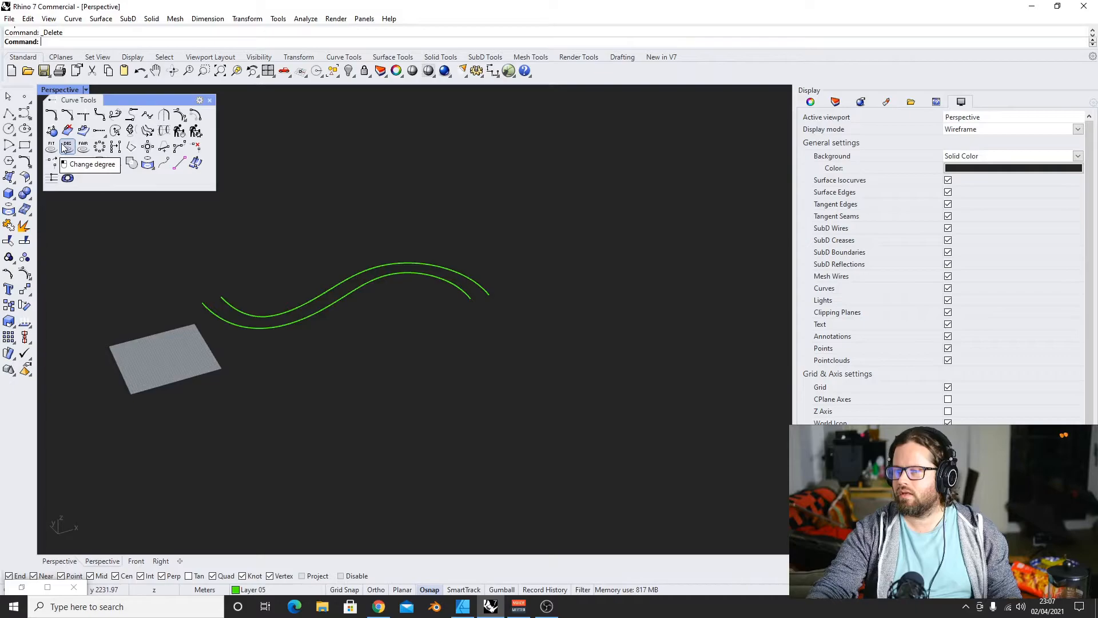
# Preview rebuilding the offset curve with 14 points at degree 4, and lower the degree to 1
pyautogui.moveTo(432, 313); pyautogui.dragTo(297, 221, button='right')
pyautogui.click(342, 308)
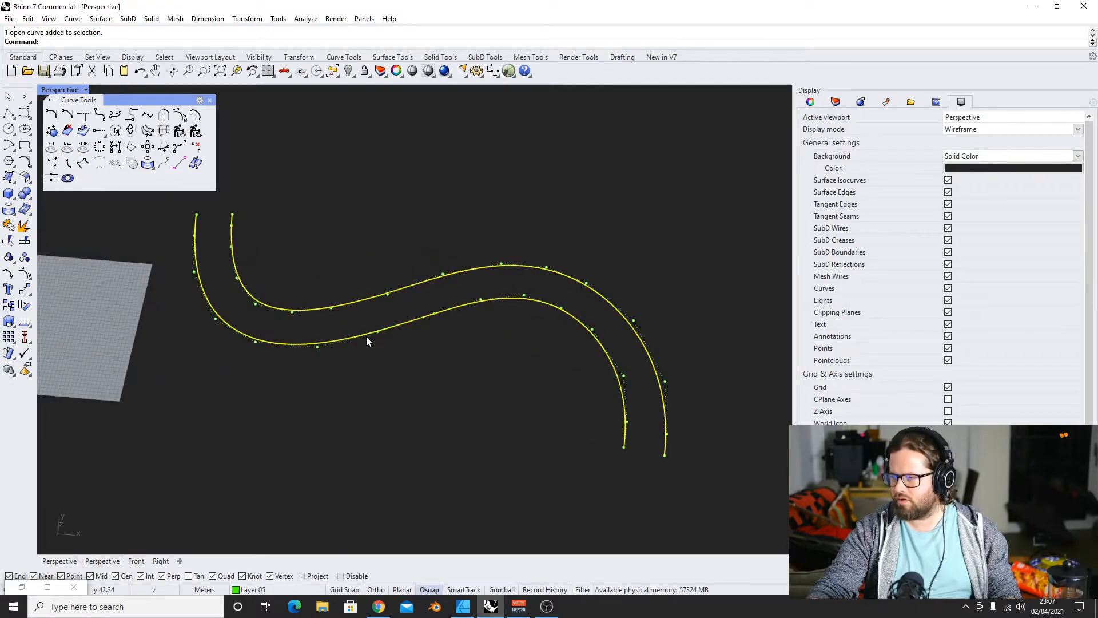
pyautogui.click(179, 130)
pyautogui.click(652, 171)
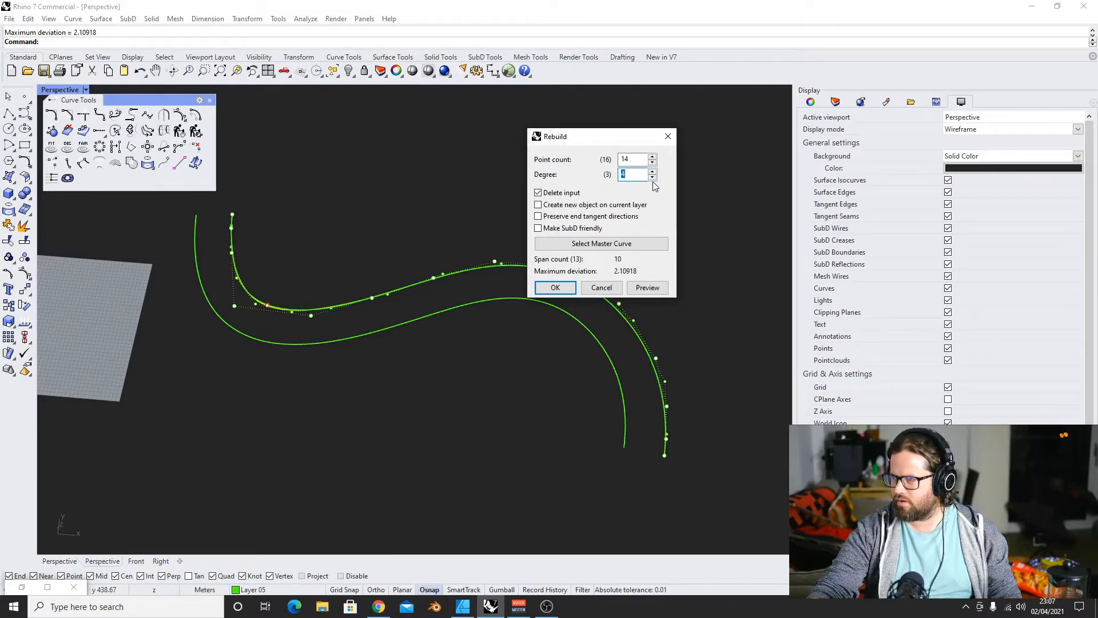
pyautogui.moveTo(629, 139); pyautogui.dragTo(717, 108)
pyautogui.click(741, 146)
pyautogui.click(741, 146)
pyautogui.click(741, 146)
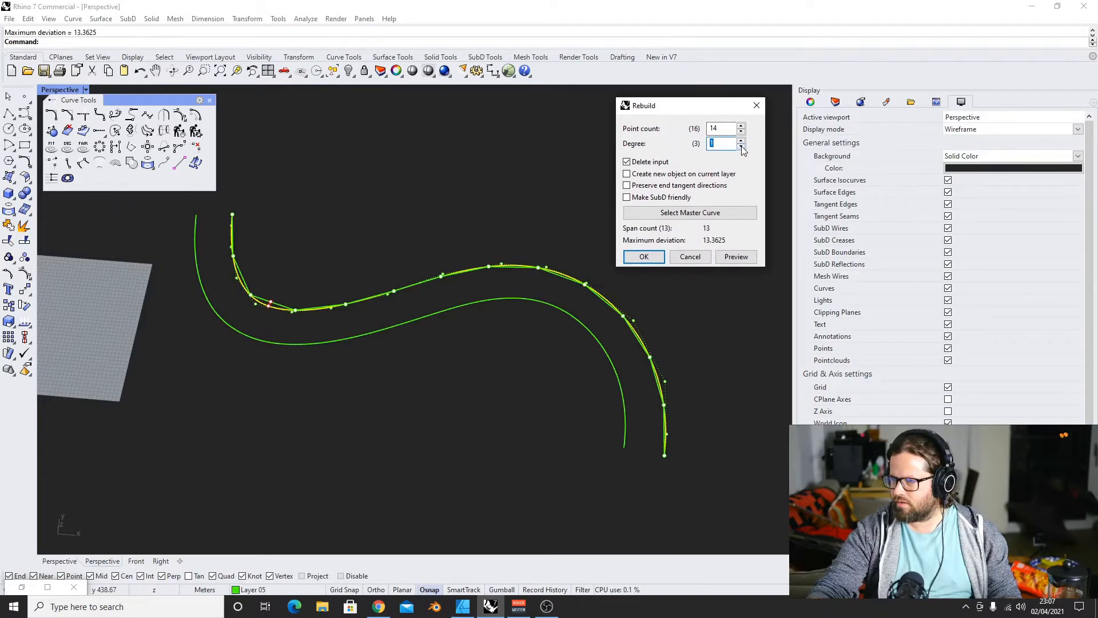
# Preview the offset curve's 14-point rebuild at degrees 2, 3 and 4, and cancel the rebuild
pyautogui.scroll(3, 265, 247)
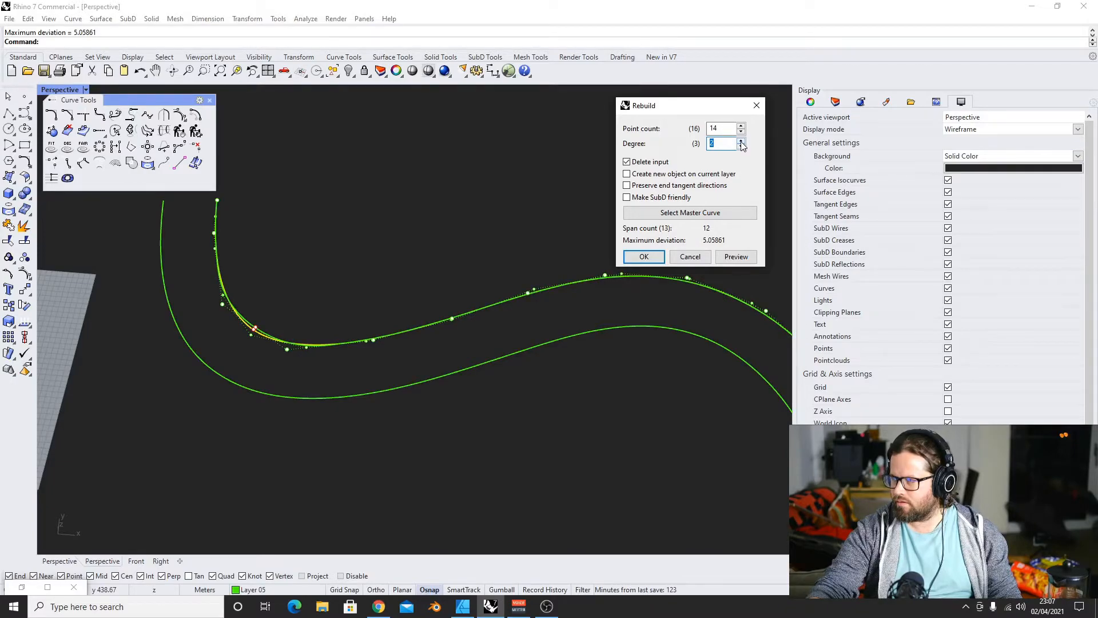
pyautogui.scroll(2, 246, 325)
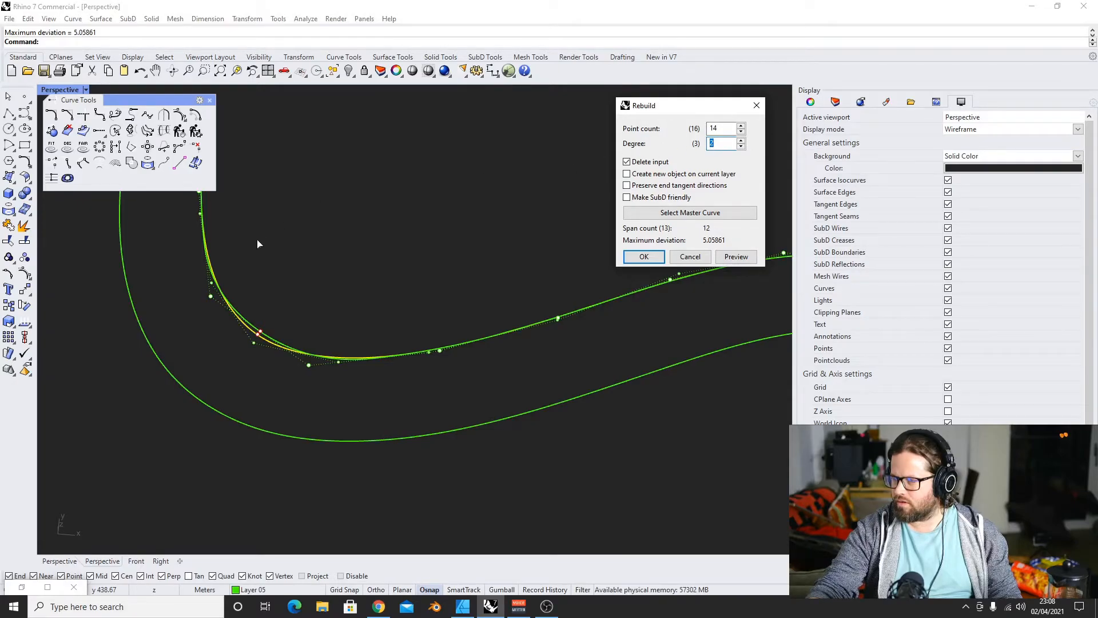
pyautogui.scroll(-8, 419, 353)
pyautogui.click(741, 141)
pyautogui.scroll(4, 349, 326)
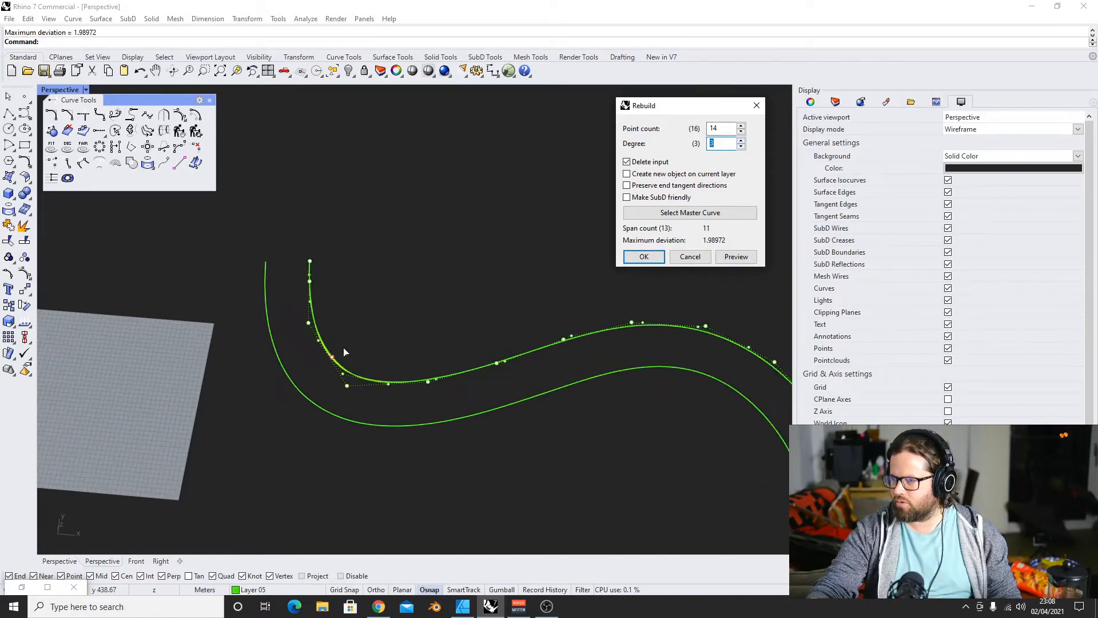
pyautogui.click(740, 141)
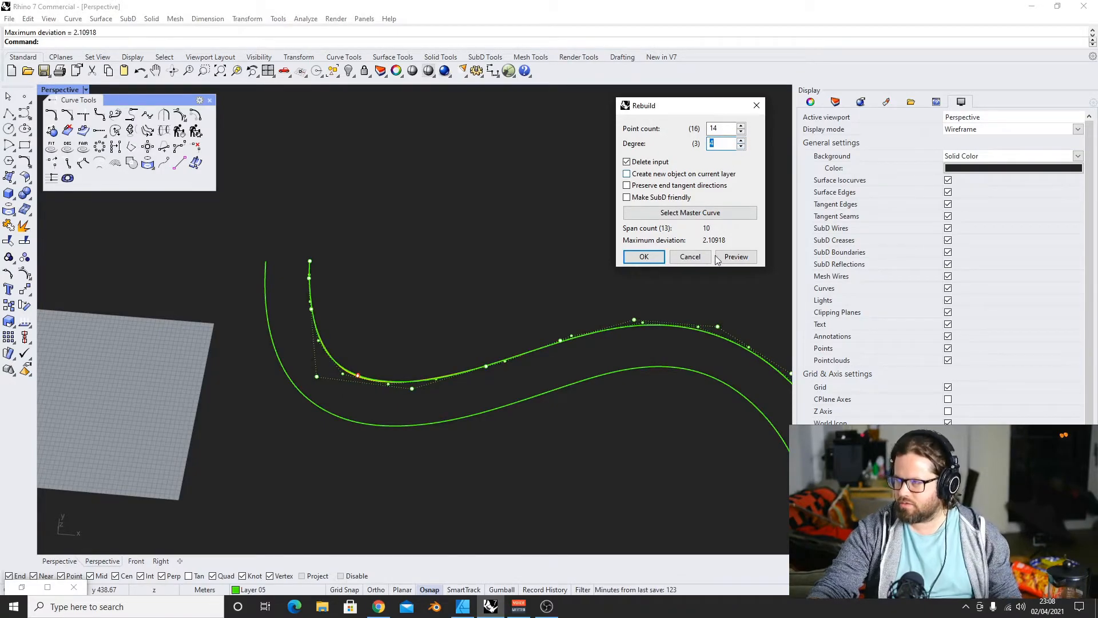
pyautogui.click(691, 260)
# Try changing the offset curve's degree to 4 without the deformable option
pyautogui.scroll(-6, 399, 315)
pyautogui.click(386, 335)
pyautogui.click(453, 336)
pyautogui.click(67, 131)
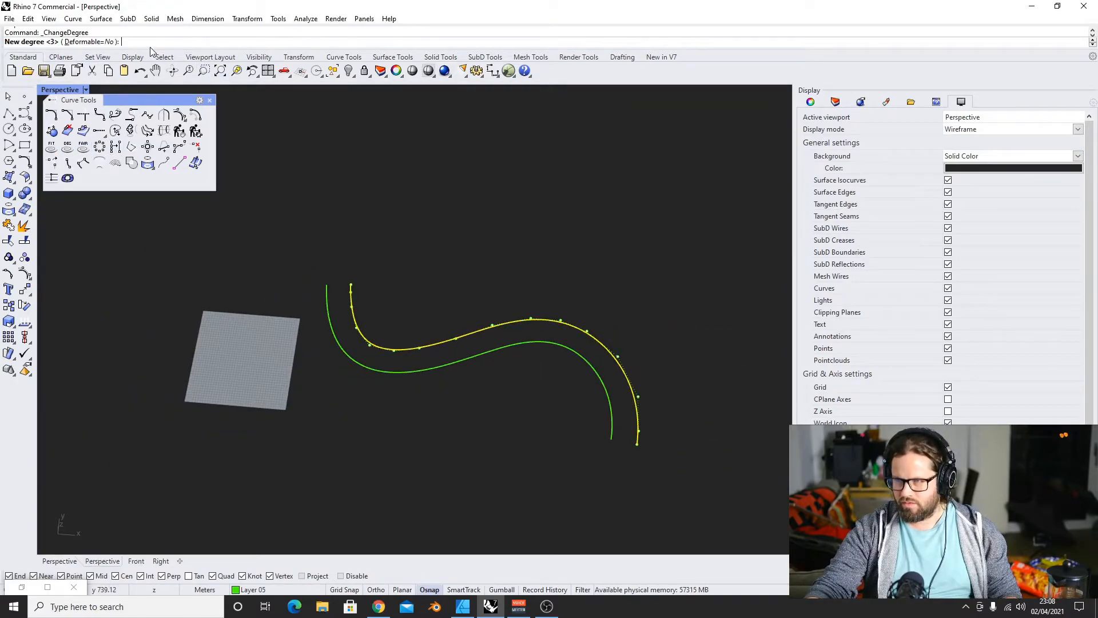
pyautogui.write('4')
pyautogui.press('Return')
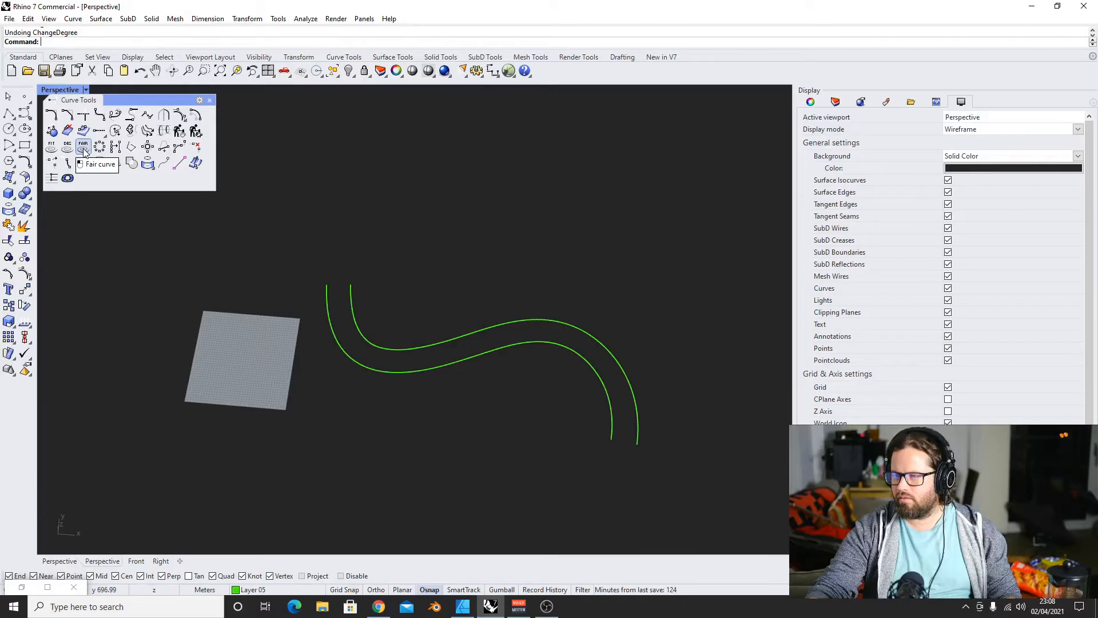
# Fair the inner S-shaped offset curve using the default tolerance
pyautogui.click(83, 148)
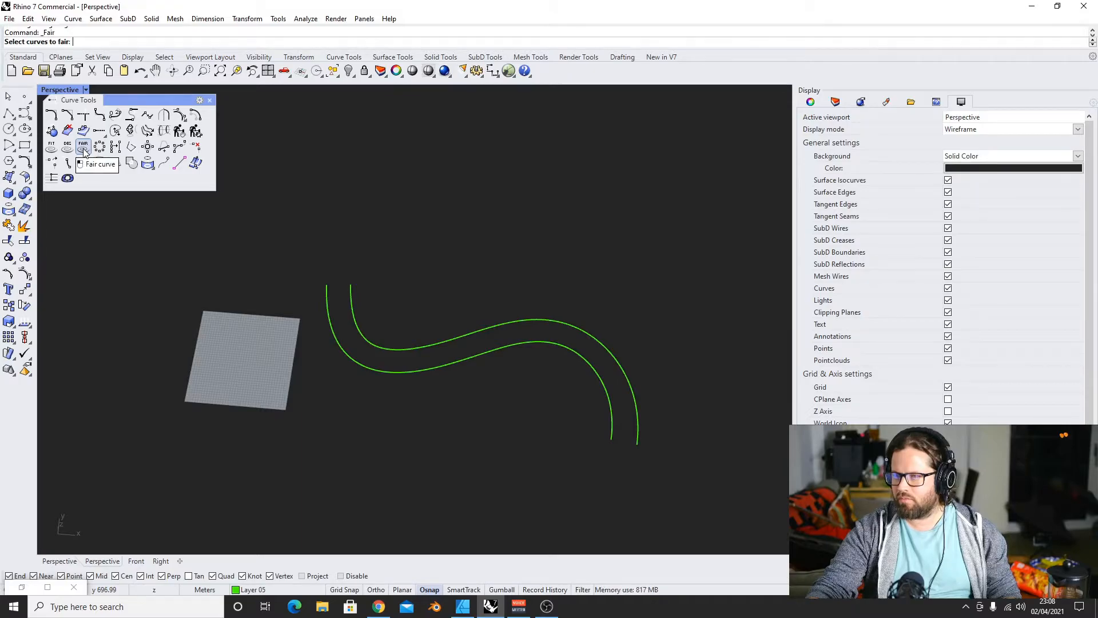
pyautogui.click(385, 347)
pyautogui.press('Return')
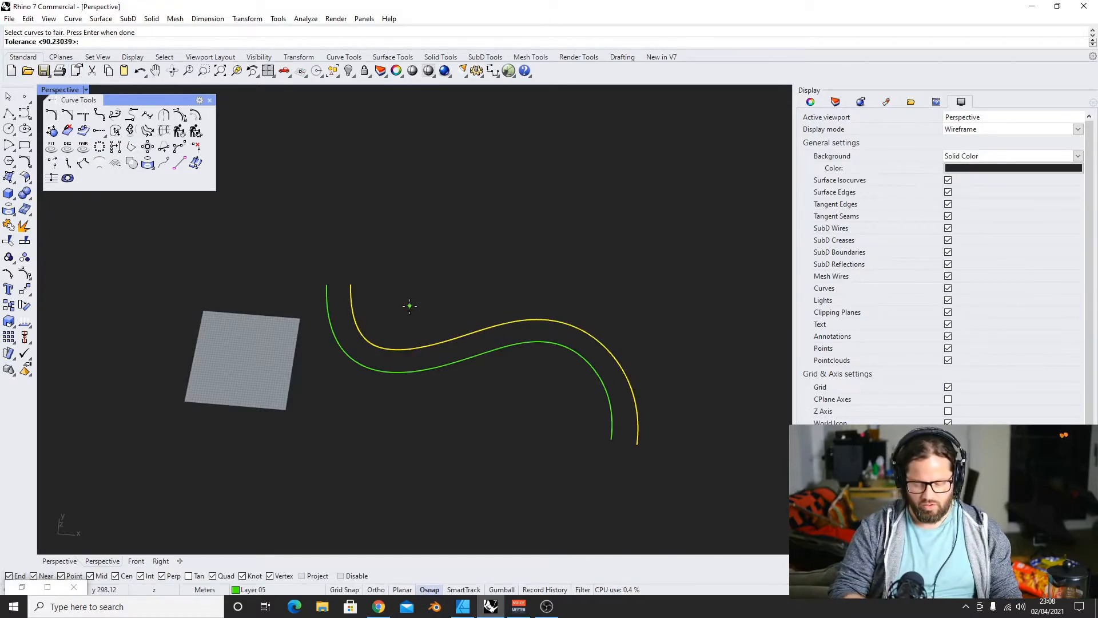
pyautogui.press('Return')
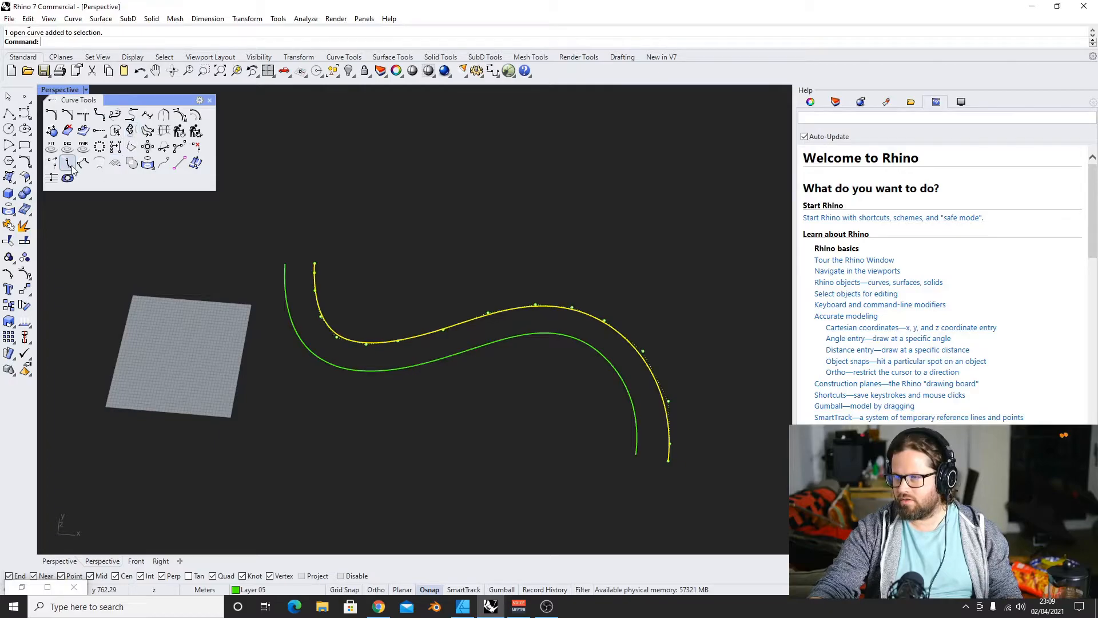
# Fair the offset curve again with a very large tolerance, picked as the distance from the curve's lower bend to a far point above it
pyautogui.click(83, 146)
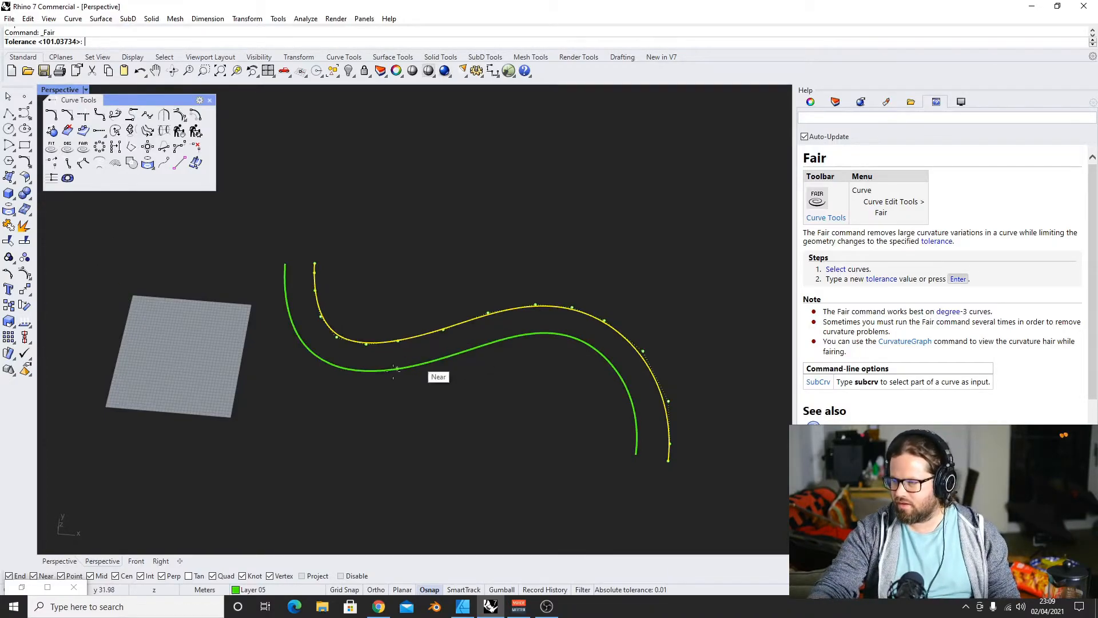
pyautogui.click(338, 336)
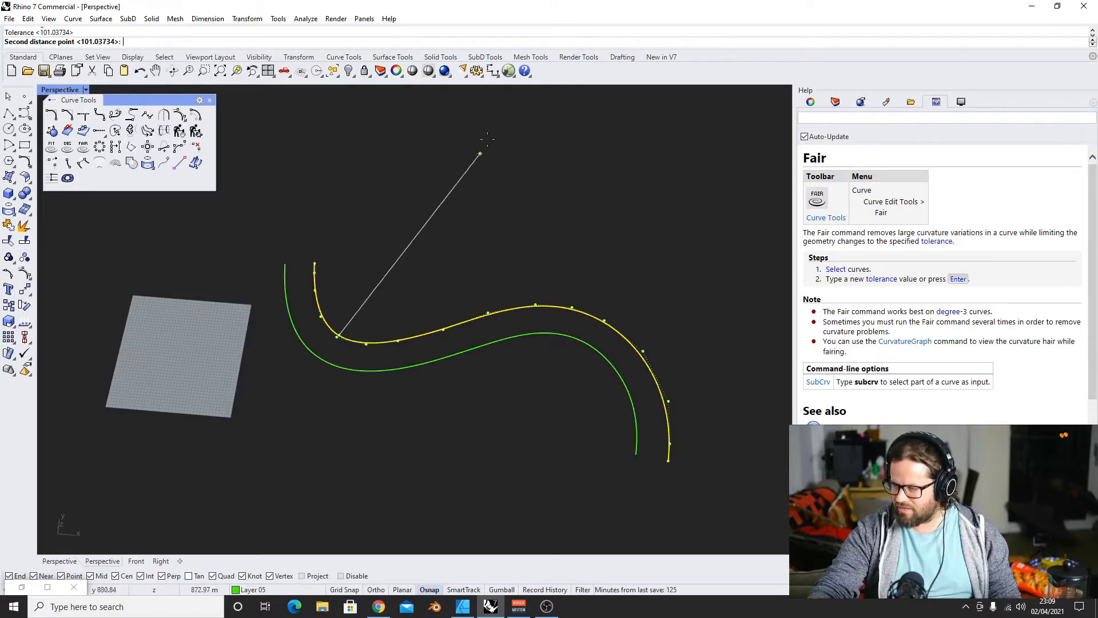
pyautogui.click(503, 113)
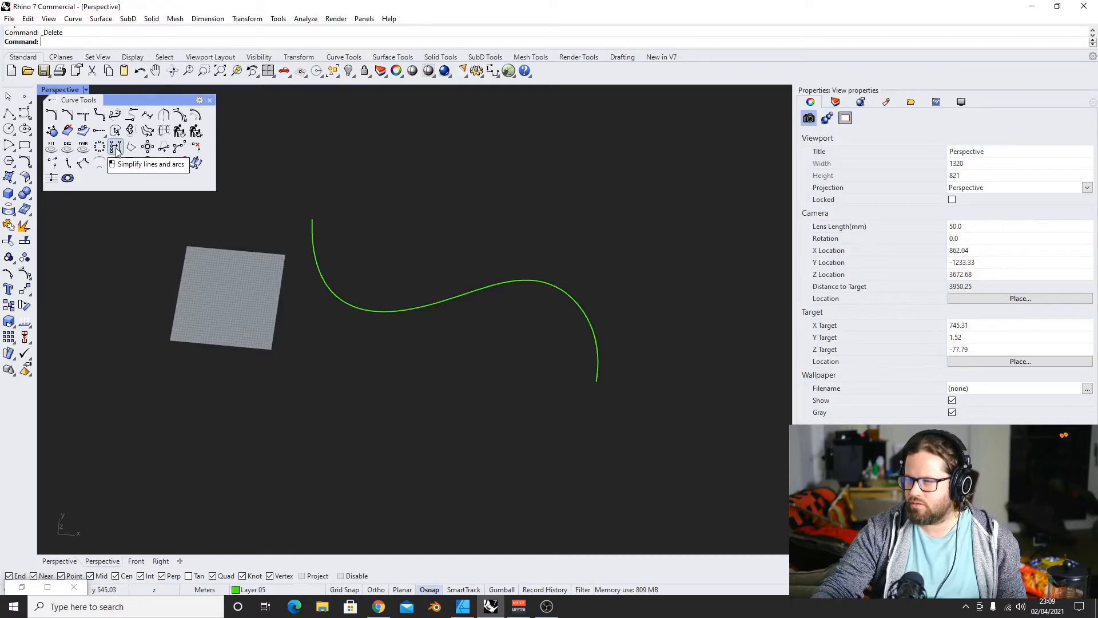
# Try Make Uniform on the remaining S-shaped curve, and show its control points and edit points
pyautogui.click(100, 147)
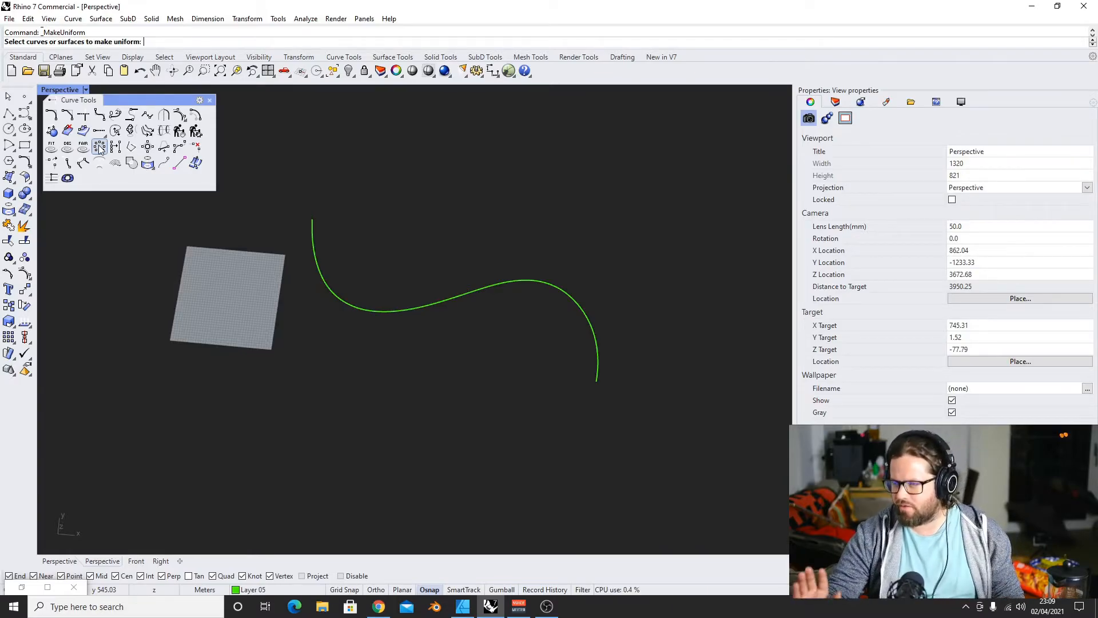
pyautogui.click(330, 293)
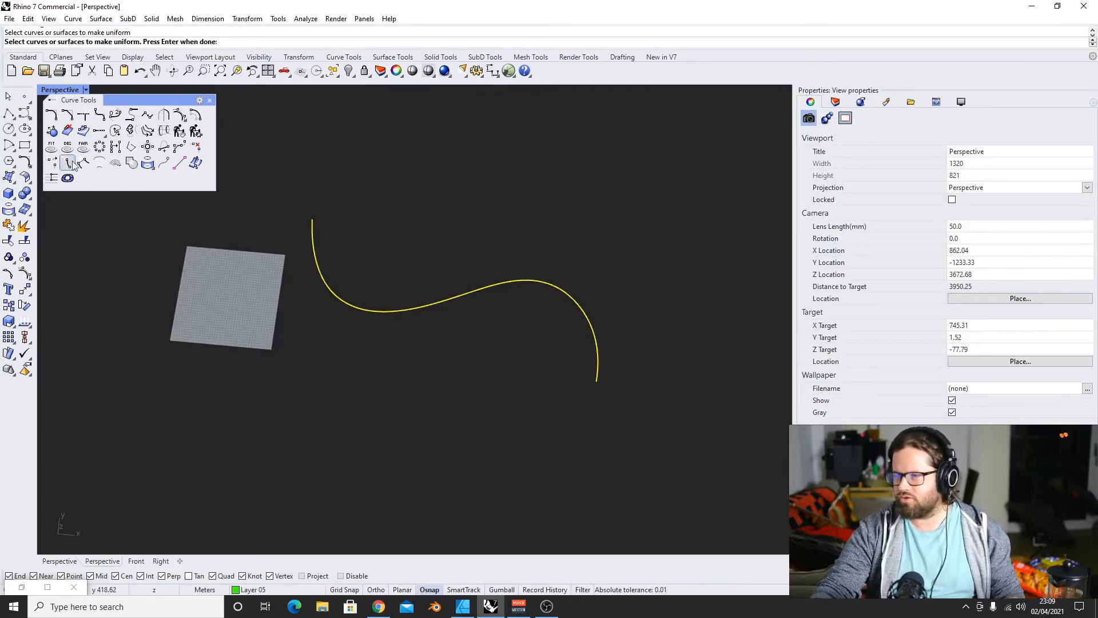
pyautogui.click(8, 275)
pyautogui.click(324, 280)
pyautogui.click(324, 281)
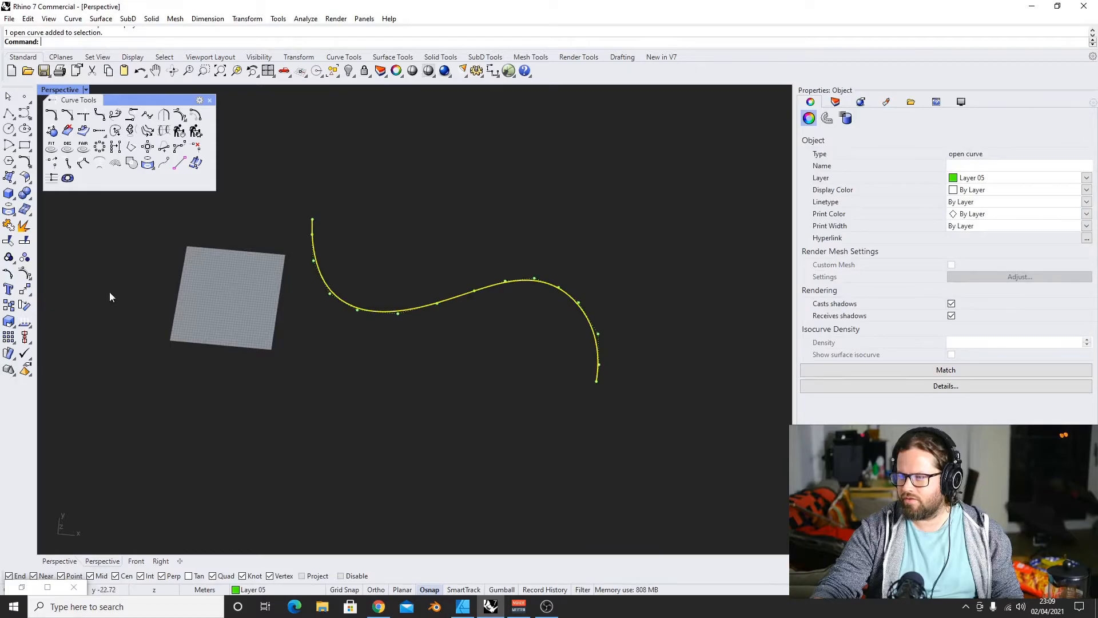
pyautogui.click(8, 274)
pyautogui.scroll(4, 385, 283)
pyautogui.moveTo(389, 281); pyautogui.dragTo(403, 201, button='right')
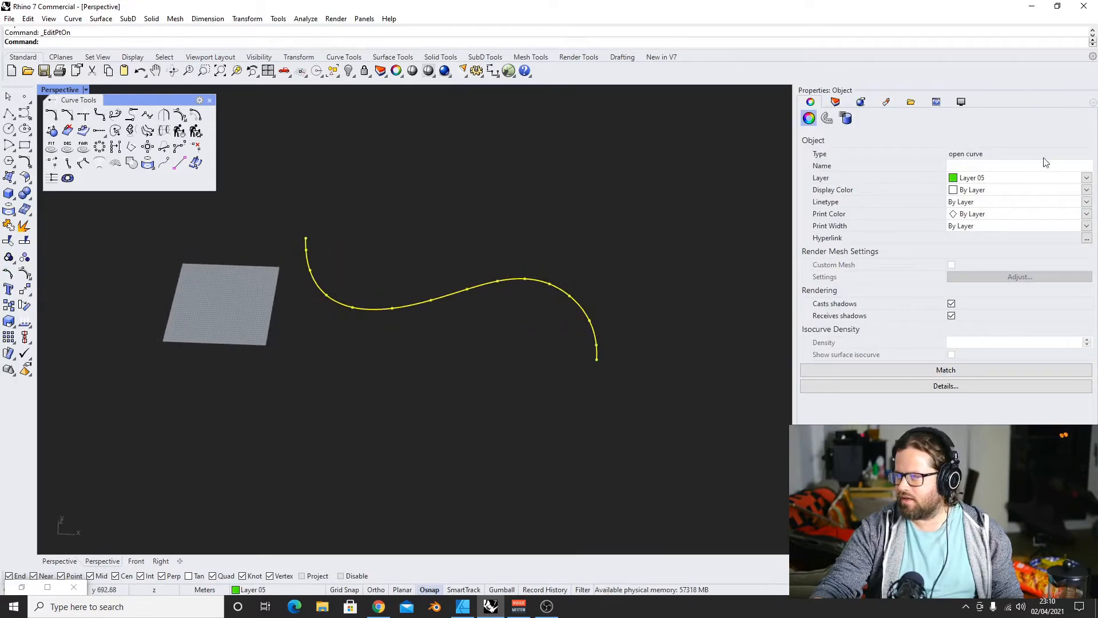
# Show the automatic command help, run Make Uniform on the S-shaped curve, and delete the curve
pyautogui.click(937, 103)
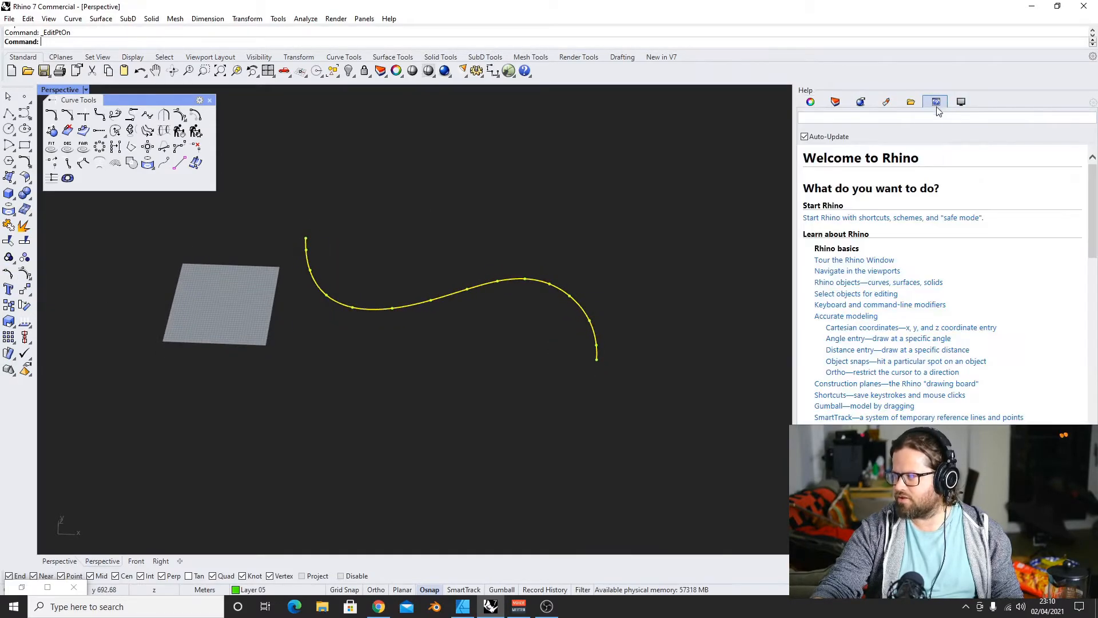
pyautogui.click(99, 148)
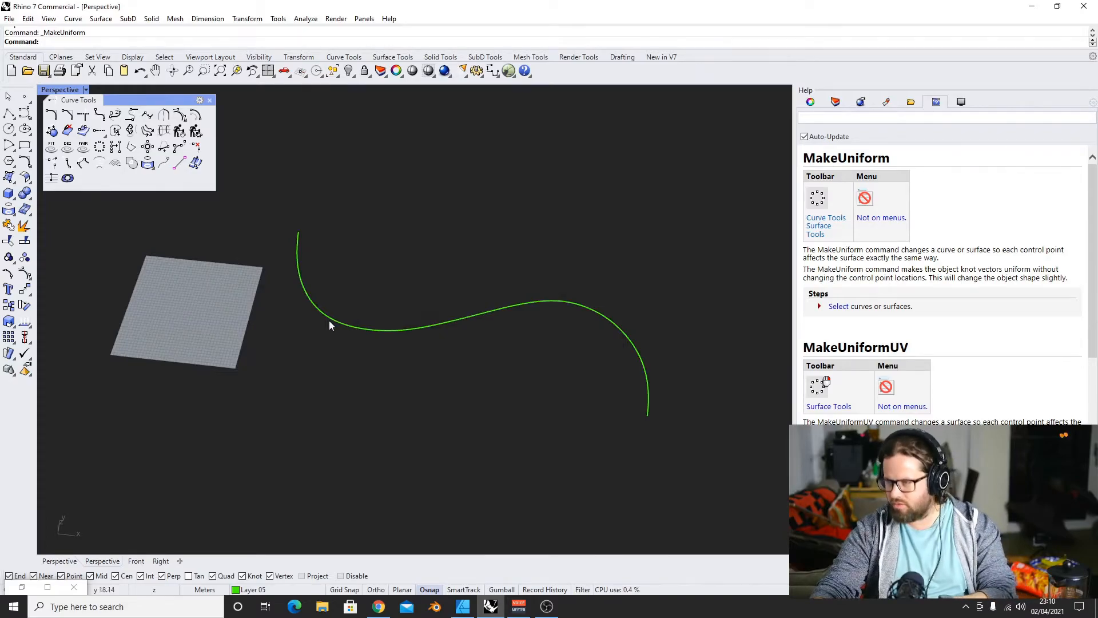
pyautogui.click(326, 314)
pyautogui.press('Delete')
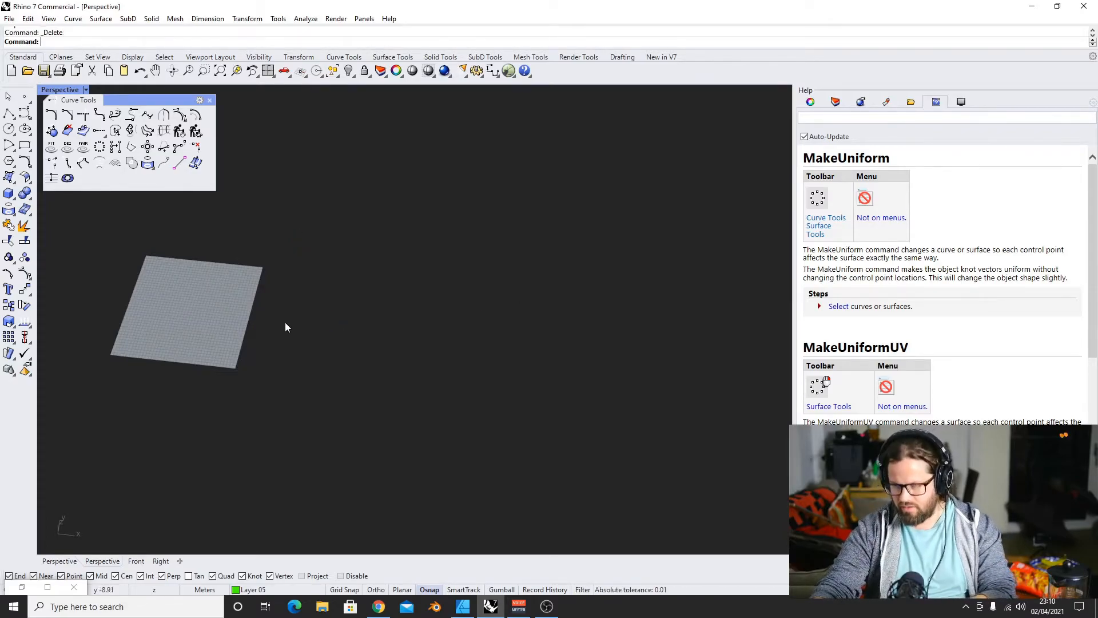
# Draw two similar-sized circles side by side beyond the grid, the first with a radius of about 279 m
pyautogui.click(8, 128)
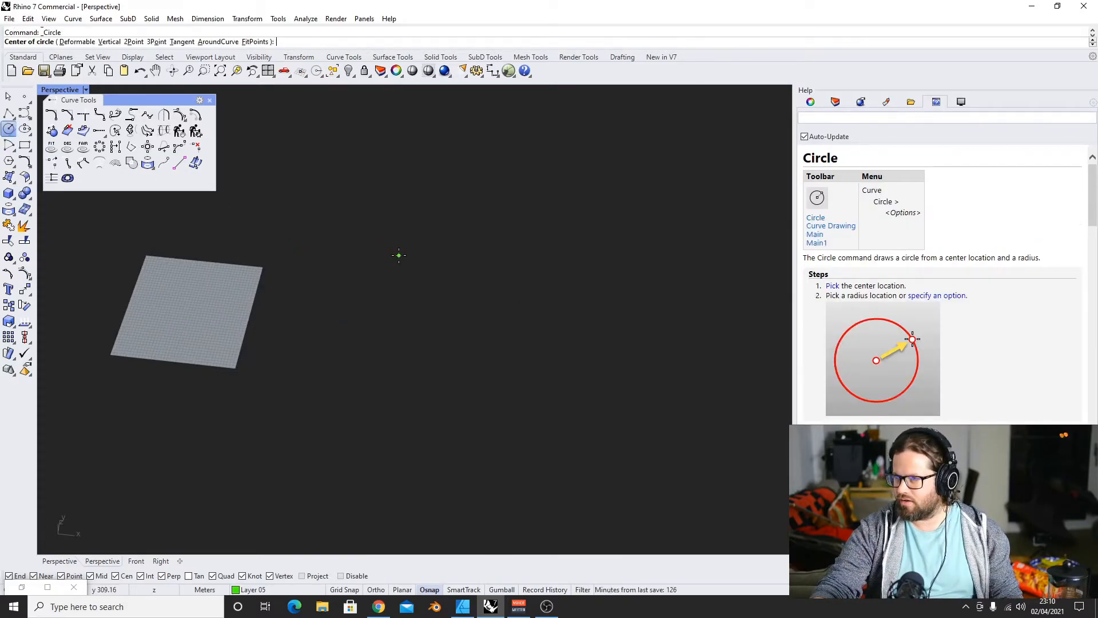
pyautogui.click(346, 233)
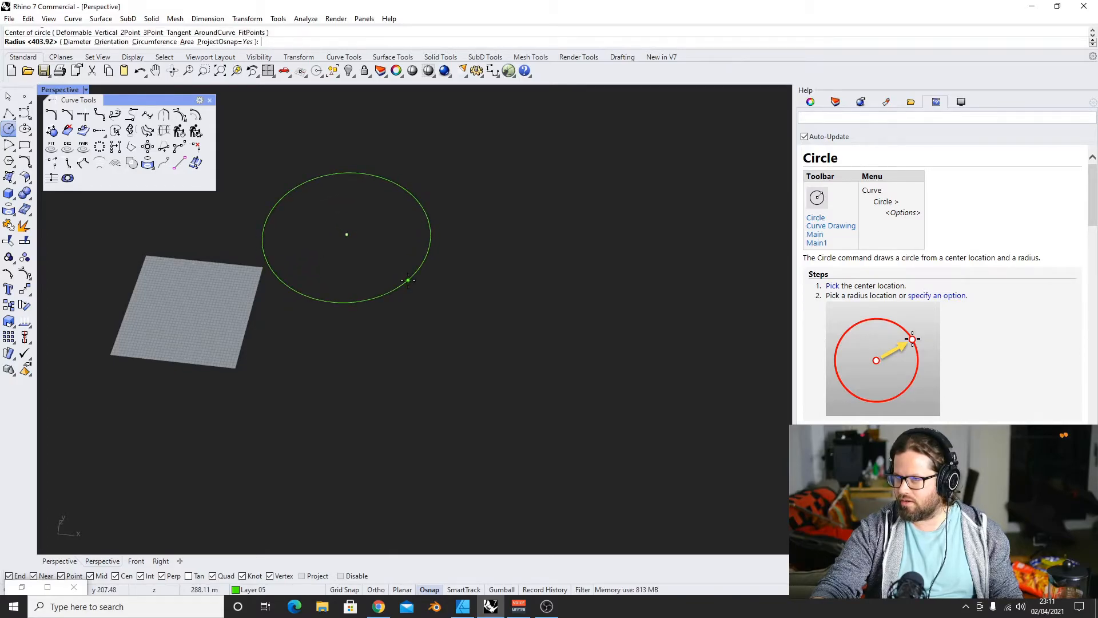
pyautogui.click(406, 279)
pyautogui.moveTo(447, 298); pyautogui.dragTo(446, 306, button='right')
pyautogui.rightClick(490, 287)
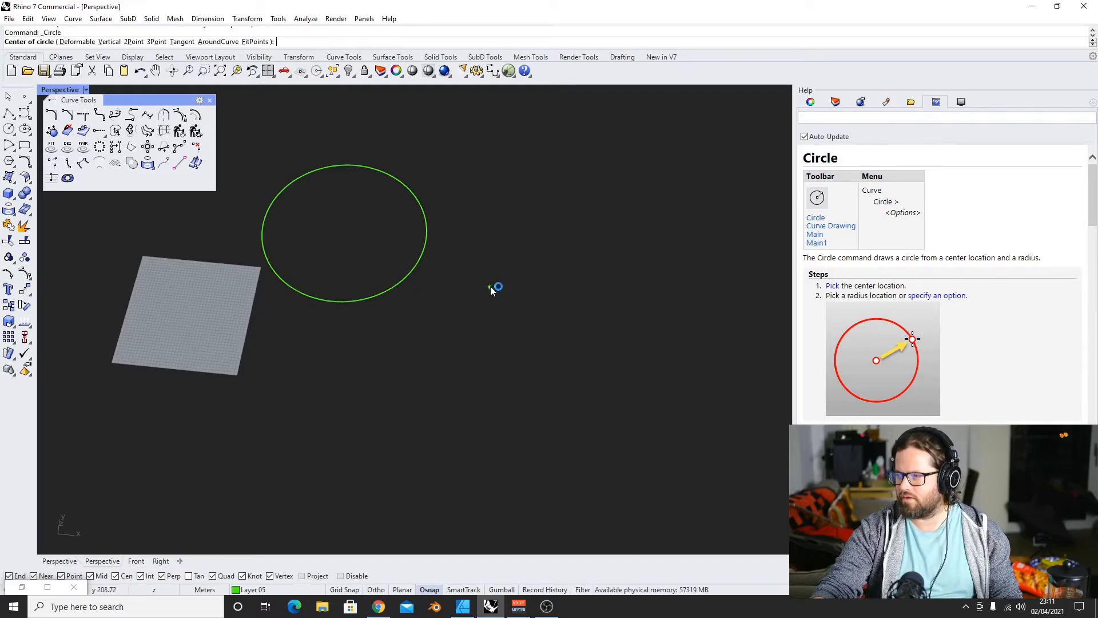
pyautogui.click(524, 279)
pyautogui.click(590, 326)
pyautogui.scroll(-3, 460, 266)
pyautogui.scroll(2, 459, 266)
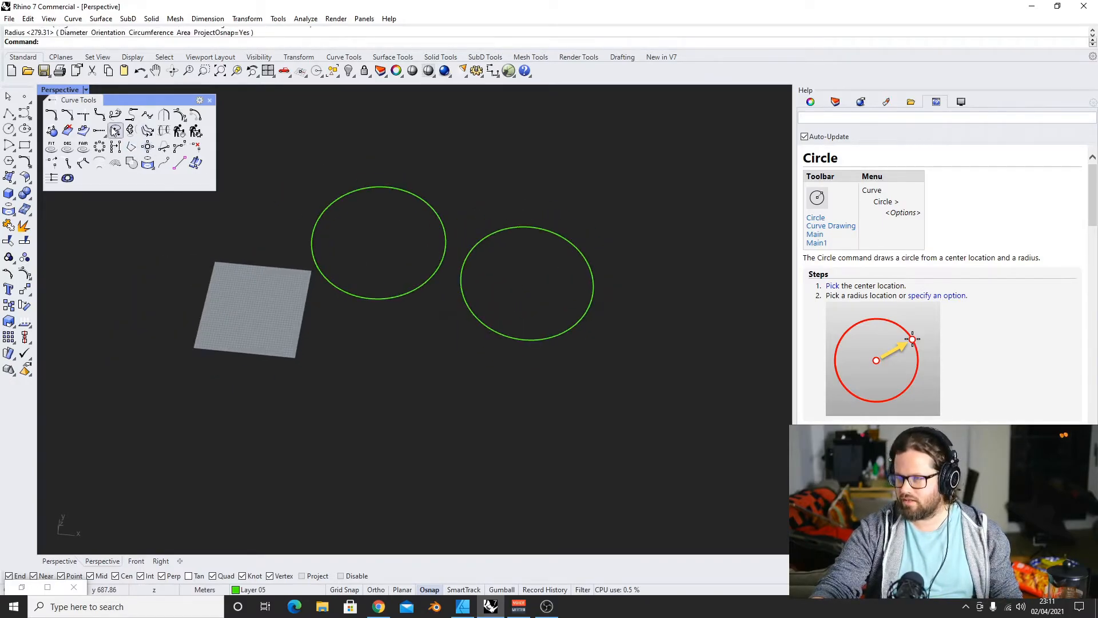
# Make the first circle, the one nearer the grid, uniform
pyautogui.click(99, 147)
pyautogui.click(400, 188)
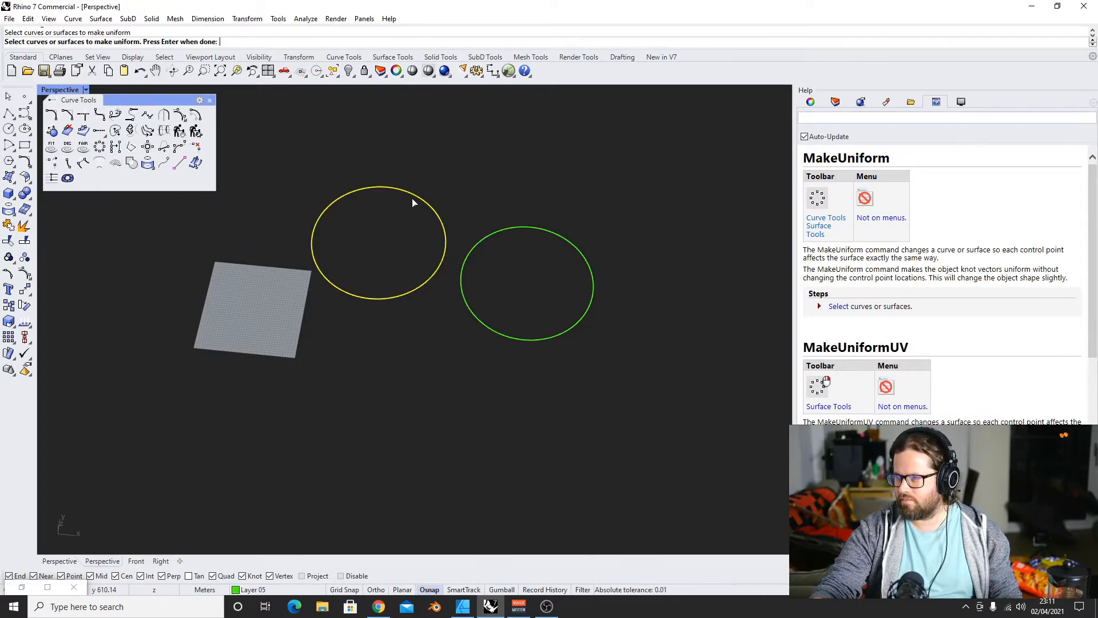
pyautogui.press('Return')
# Make the second circle uniform and compare its shape with the first one
pyautogui.moveTo(389, 205); pyautogui.dragTo(497, 208, button='right')
pyautogui.click(548, 210)
pyautogui.click(99, 147)
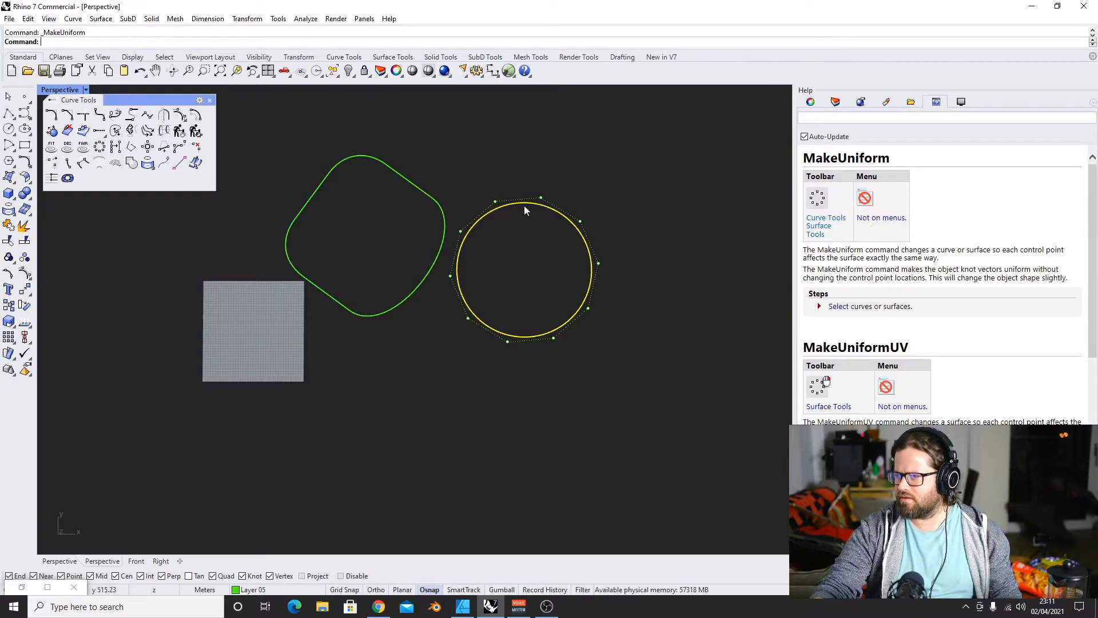
pyautogui.moveTo(504, 224); pyautogui.dragTo(519, 262, button='right')
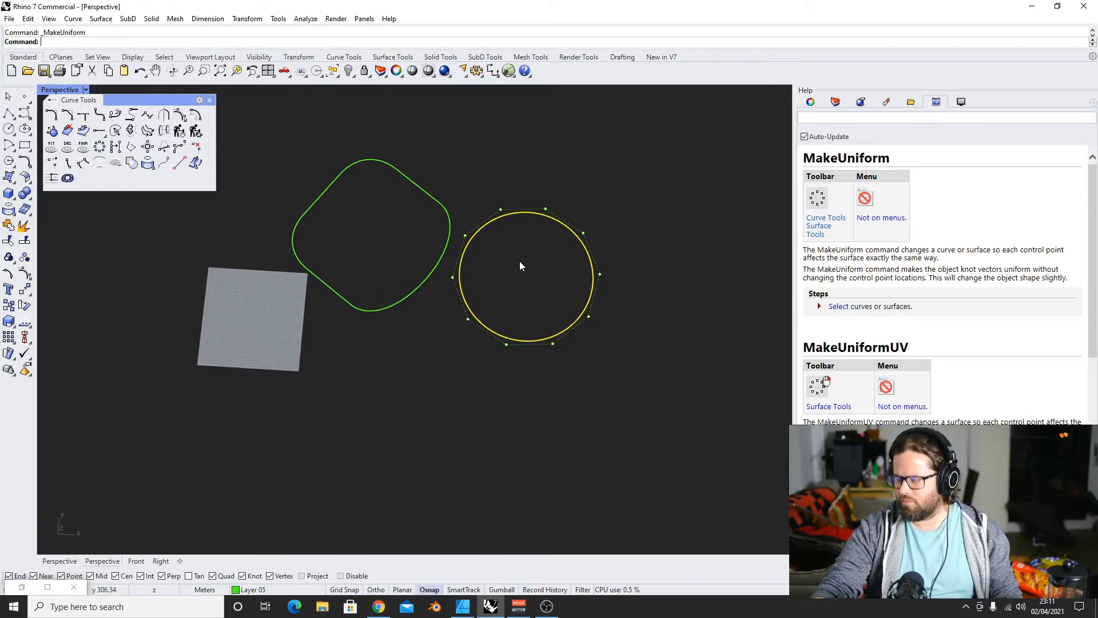
pyautogui.scroll(5, 509, 228)
pyautogui.moveTo(503, 206); pyautogui.dragTo(531, 237, button='right')
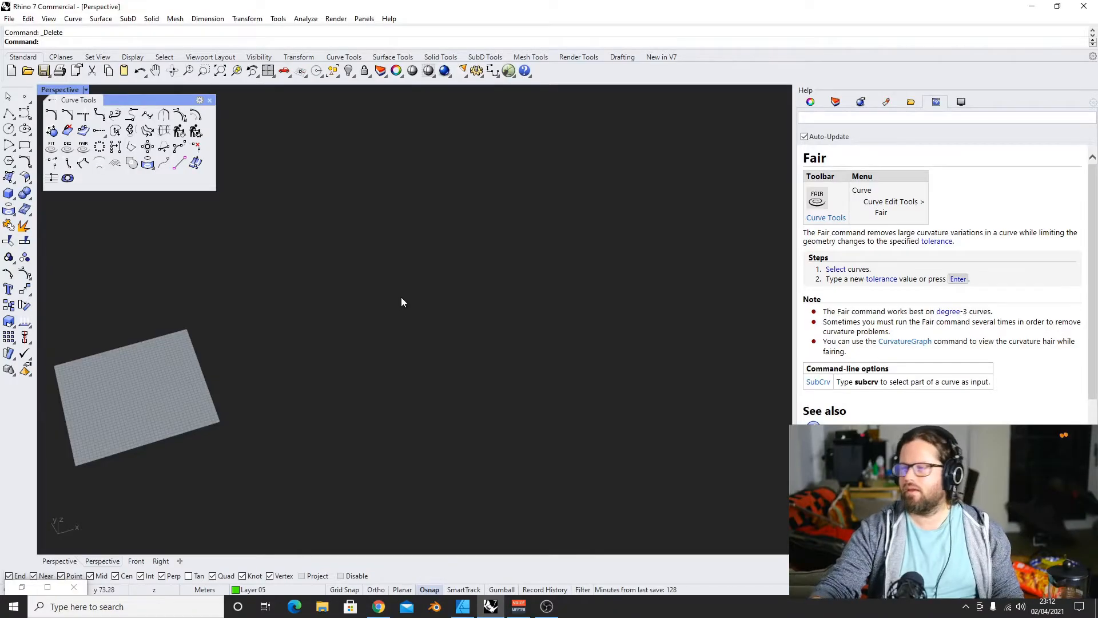
# Draw an open degree-3 control point curve with nine points, arching beside the grid, dipping through a tight bend and flattening out
pyautogui.click(25, 113)
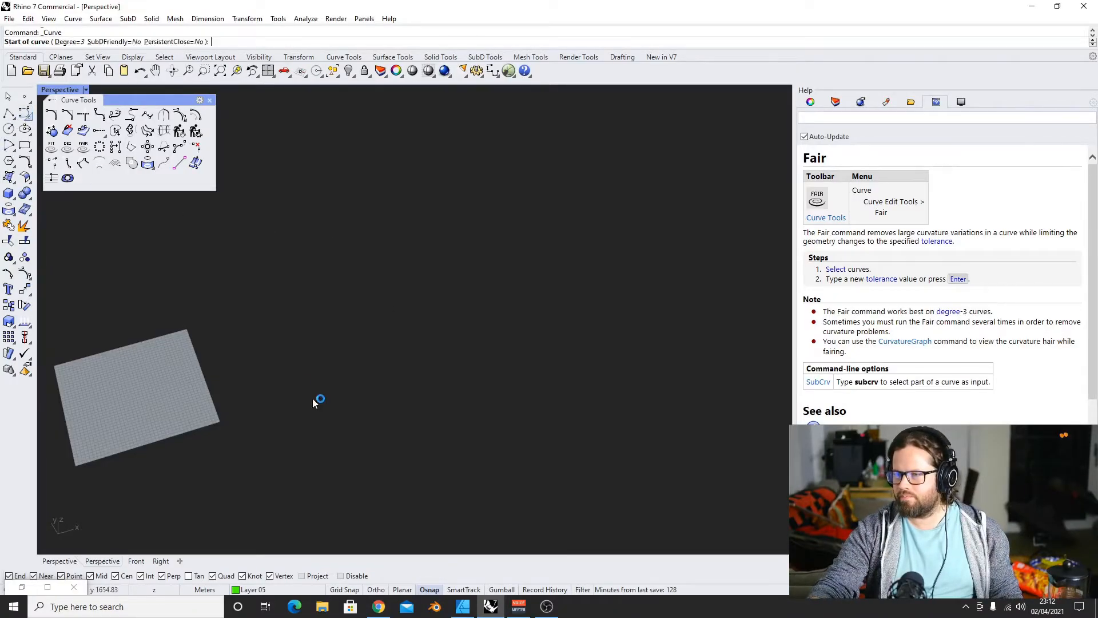
pyautogui.click(169, 295)
pyautogui.click(269, 234)
pyautogui.click(425, 208)
pyautogui.click(461, 268)
pyautogui.click(452, 327)
pyautogui.click(451, 404)
pyautogui.click(516, 436)
pyautogui.click(634, 354)
pyautogui.click(714, 357)
pyautogui.press('Return')
# Offset the new curve by 100 m towards its upper side and check the offset's control points
pyautogui.write('Off')
pyautogui.press('Return')
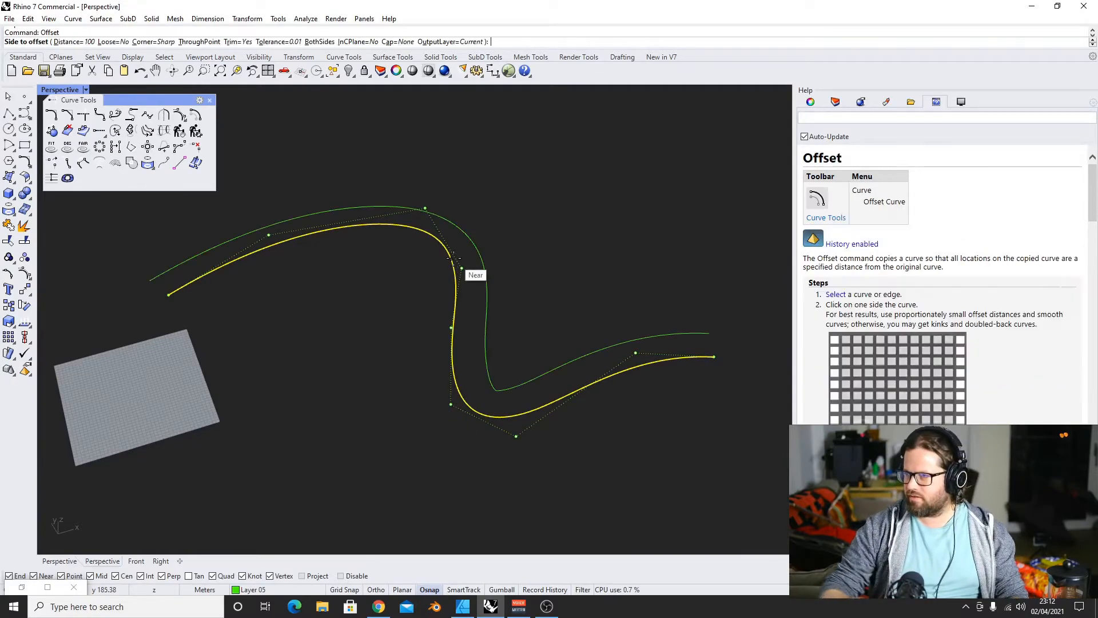
pyautogui.click(482, 250)
pyautogui.scroll(-2, 472, 303)
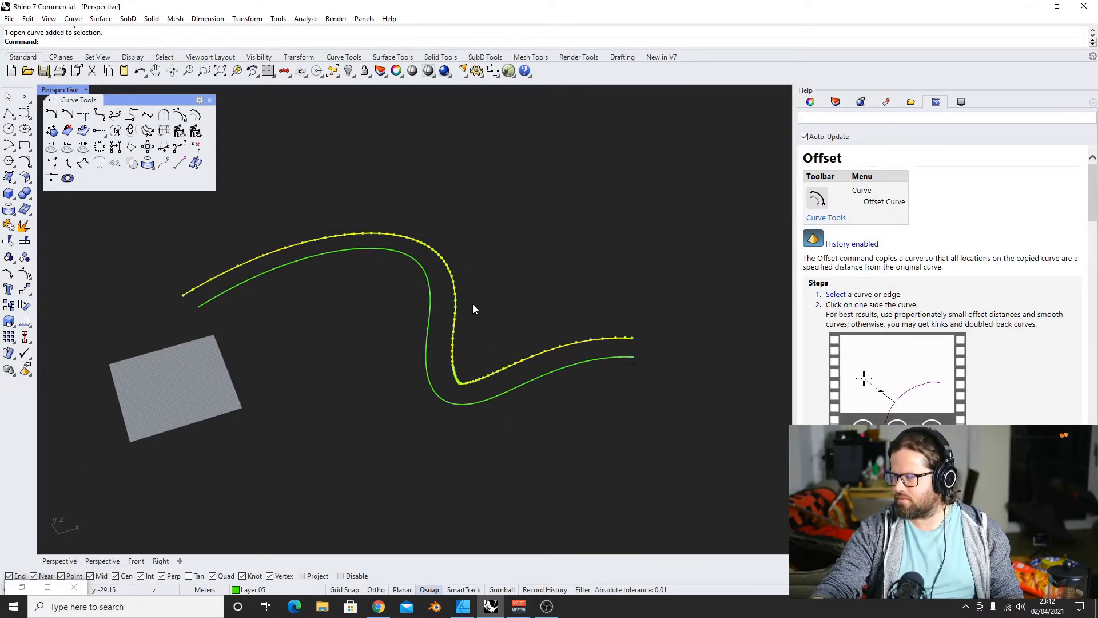
pyautogui.click(472, 304)
pyautogui.moveTo(509, 222); pyautogui.dragTo(510, 237, button='right')
# Open Grasshopper and place a Rebuild Curve component in the empty canvas area below the existing definition
pyautogui.write('Grasshopper')
pyautogui.press('Return')
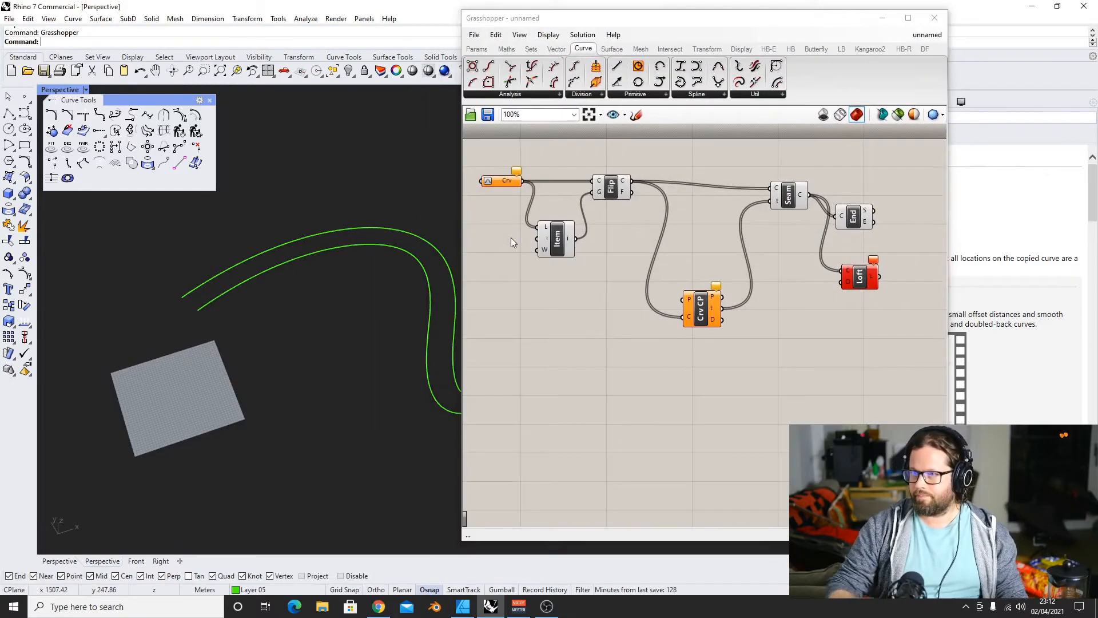
pyautogui.doubleClick(655, 304)
pyautogui.write('reb')
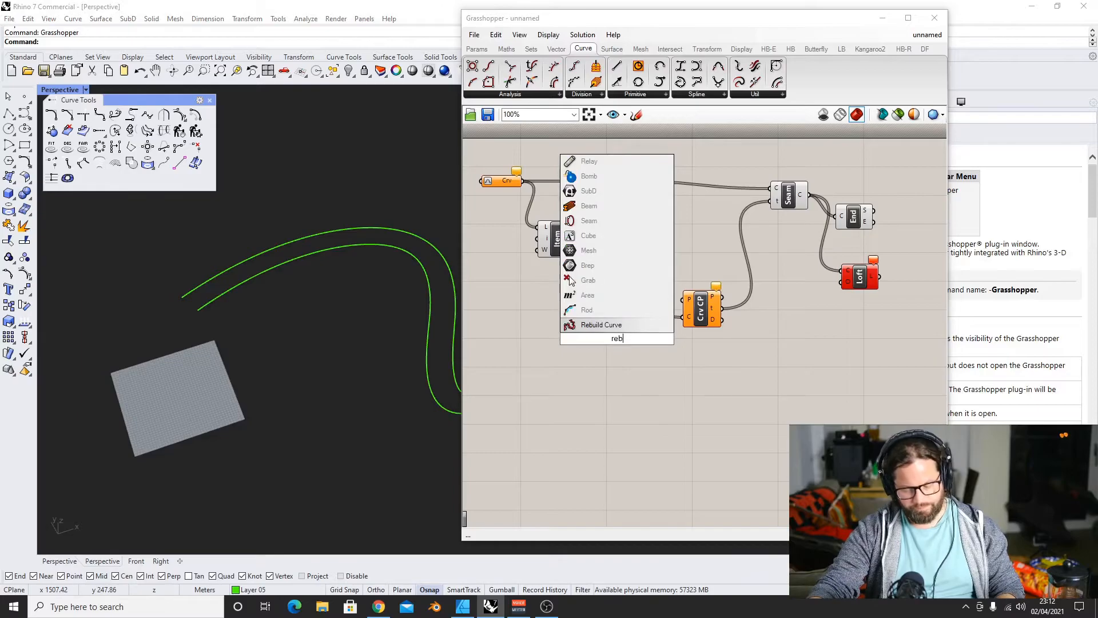
pyautogui.click(601, 324)
pyautogui.moveTo(631, 360); pyautogui.dragTo(663, 432)
pyautogui.click(584, 356)
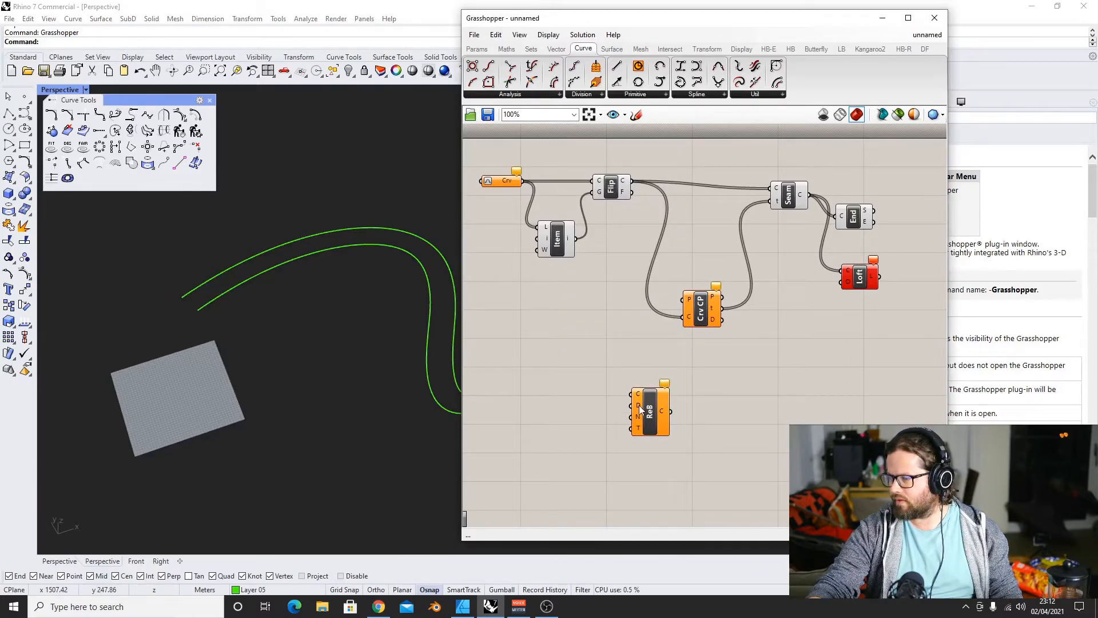
pyautogui.moveTo(645, 408); pyautogui.dragTo(663, 411)
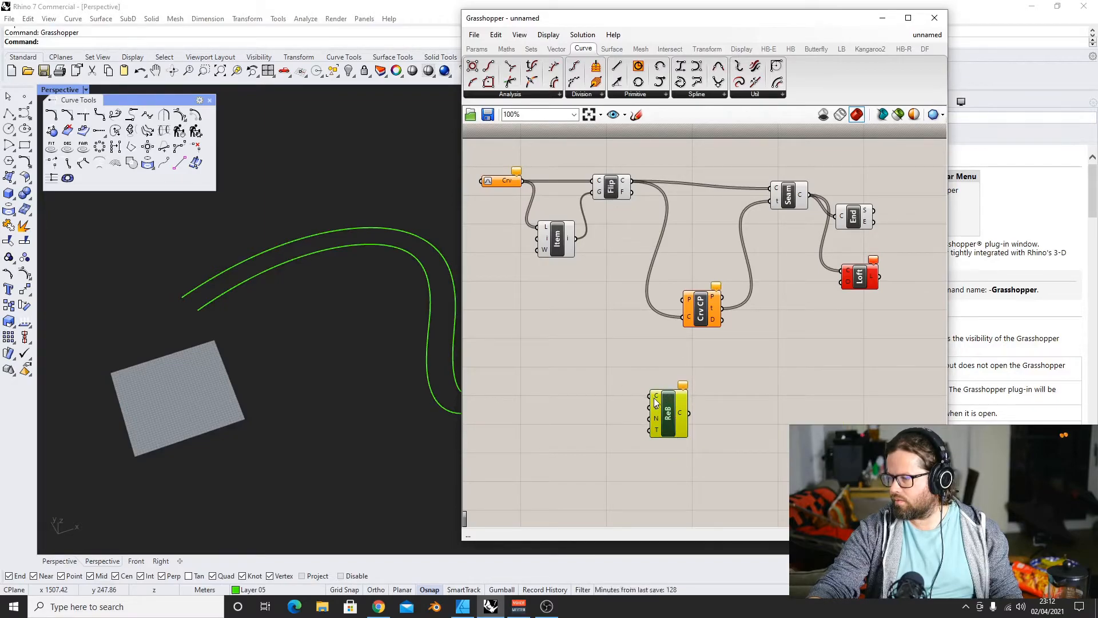
# Set the offset curve as the Rebuild Curve component's curve input and move the component further along the canvas
pyautogui.rightClick(660, 400)
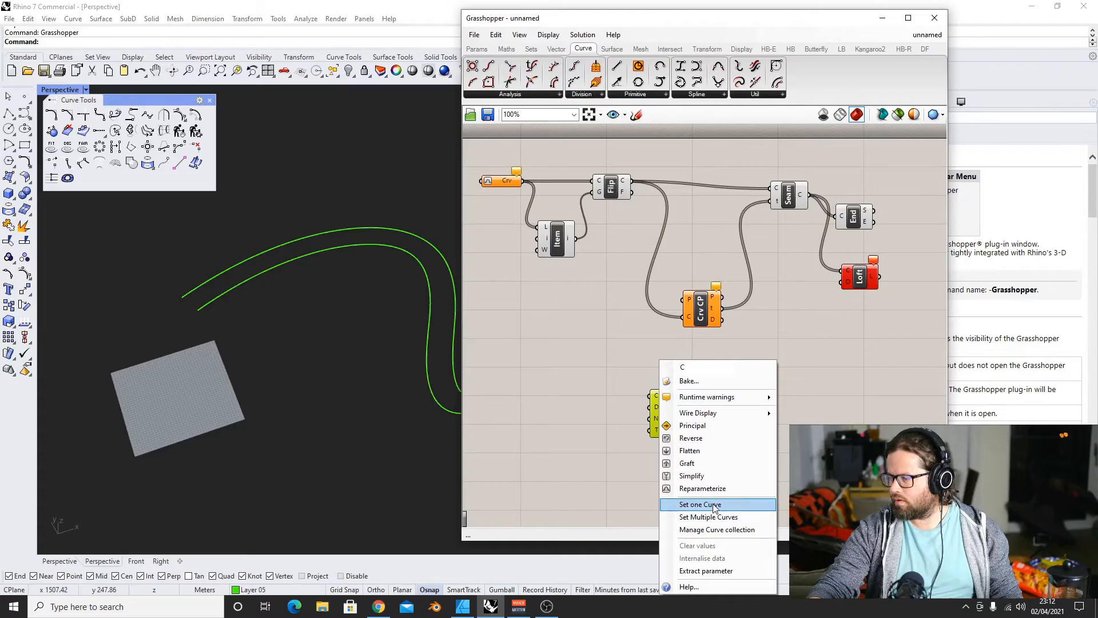
pyautogui.click(686, 503)
pyautogui.click(458, 327)
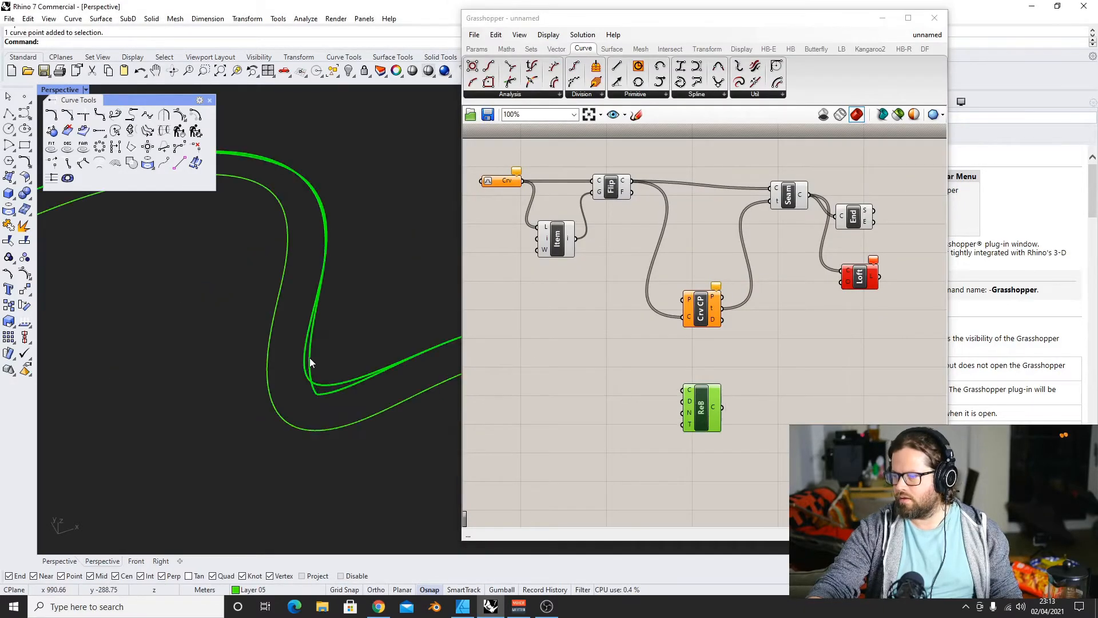
pyautogui.click(309, 360)
pyautogui.press('Escape')
pyautogui.moveTo(702, 407); pyautogui.dragTo(747, 392)
pyautogui.click(476, 49)
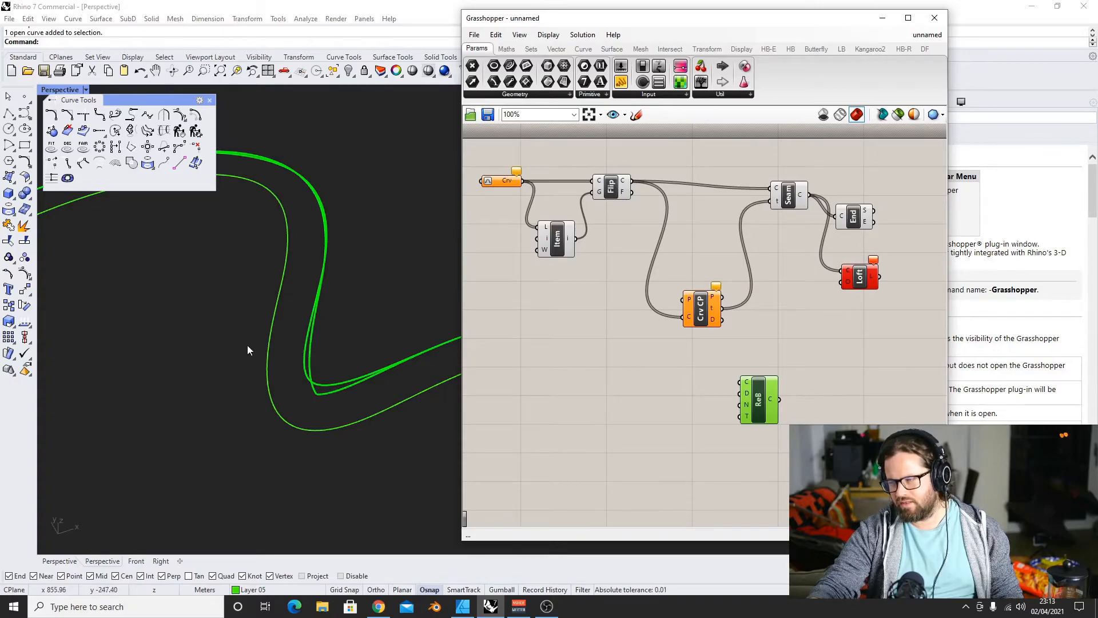
# Compare the Rebuild Curve output with the referenced curves from several viewing angles
pyautogui.scroll(-11, 347, 308)
pyautogui.scroll(5, 325, 313)
pyautogui.moveTo(325, 313); pyautogui.dragTo(356, 272, button='right')
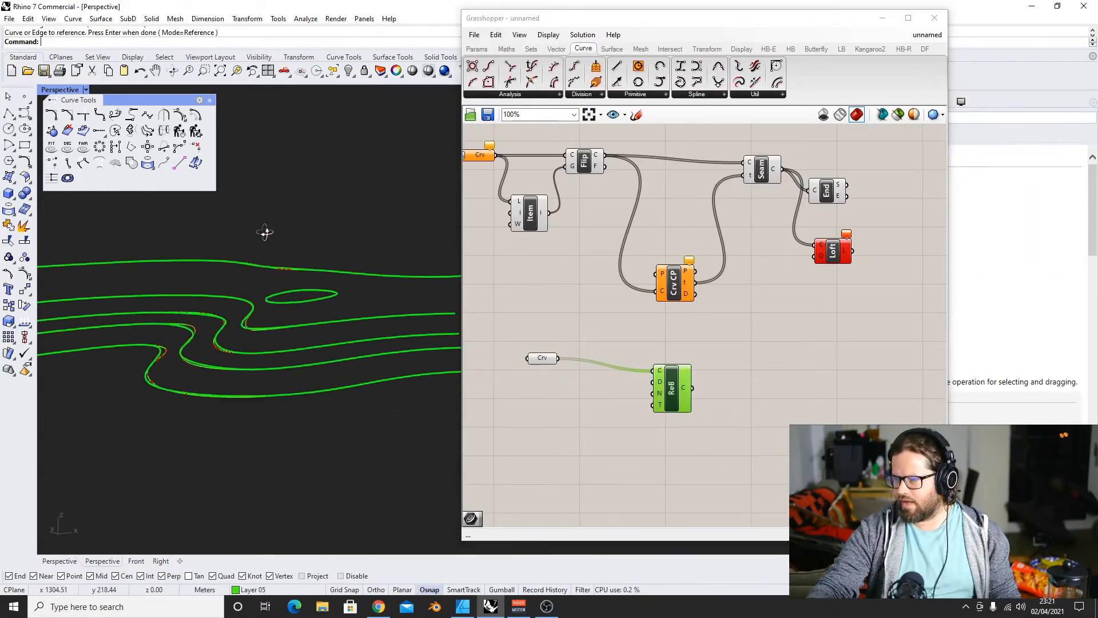
pyautogui.moveTo(265, 233); pyautogui.dragTo(312, 341, button='right')
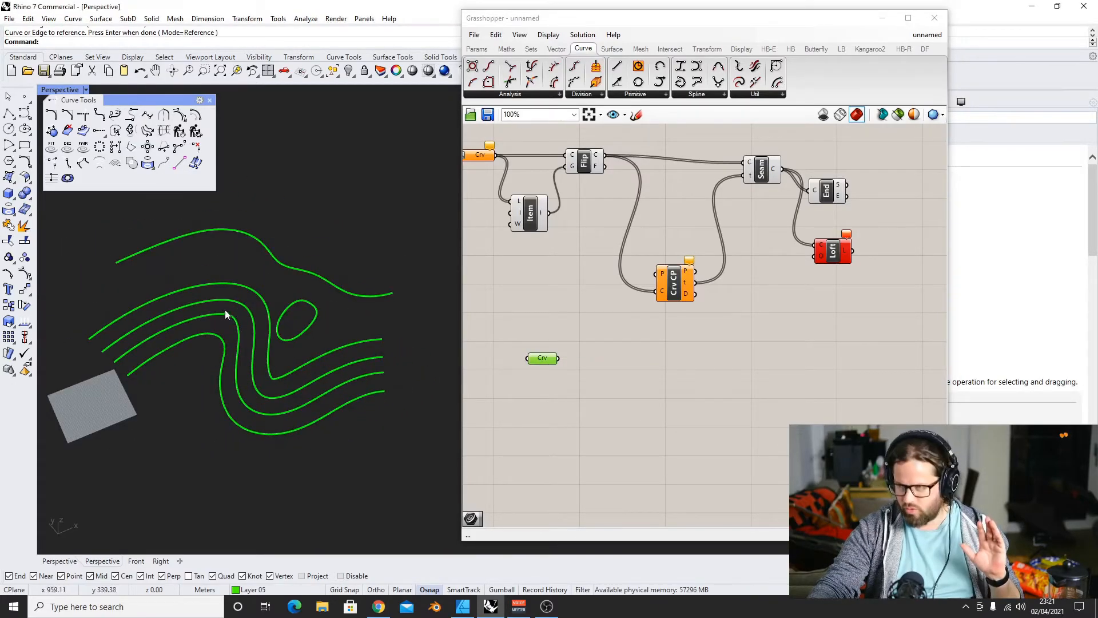
# Select the six contour curves, including the closed loop, with their control points shown, and compare how densely the points are spaced
pyautogui.scroll(-5, 311, 311)
pyautogui.moveTo(217, 320); pyautogui.dragTo(215, 289, button='right')
pyautogui.scroll(4, 216, 287)
pyautogui.click(216, 287)
pyautogui.keyDown('shift'); pyautogui.click(211, 318); pyautogui.keyUp('shift')
pyautogui.keyDown('shift'); pyautogui.click(210, 336); pyautogui.keyUp('shift')
pyautogui.keyDown('shift'); pyautogui.click(200, 349); pyautogui.keyUp('shift')
pyautogui.keyDown('shift'); pyautogui.click(183, 370); pyautogui.keyUp('shift')
pyautogui.scroll(6, 238, 343)
pyautogui.keyDown('shift'); pyautogui.click(258, 323); pyautogui.keyUp('shift')
pyautogui.moveTo(262, 337); pyautogui.dragTo(313, 310, button='right')
pyautogui.scroll(-6, 286, 277)
pyautogui.moveTo(299, 360)
pyautogui.mouseDown(button='right')
pyautogui.moveTo(289, 448)
pyautogui.moveTo(289, 373)
pyautogui.mouseUp(button='right')
pyautogui.scroll(8, 285, 309)
pyautogui.scroll(-3, 290, 351)
pyautogui.moveTo(257, 266); pyautogui.dragTo(274, 303, button='right')
pyautogui.scroll(6, 234, 326)
pyautogui.scroll(-6, 197, 319)
pyautogui.moveTo(229, 329); pyautogui.dragTo(274, 295, button='right')
# Move the Curve parameter aside and feed it into a new Control Points component placed next to it
pyautogui.click(552, 358)
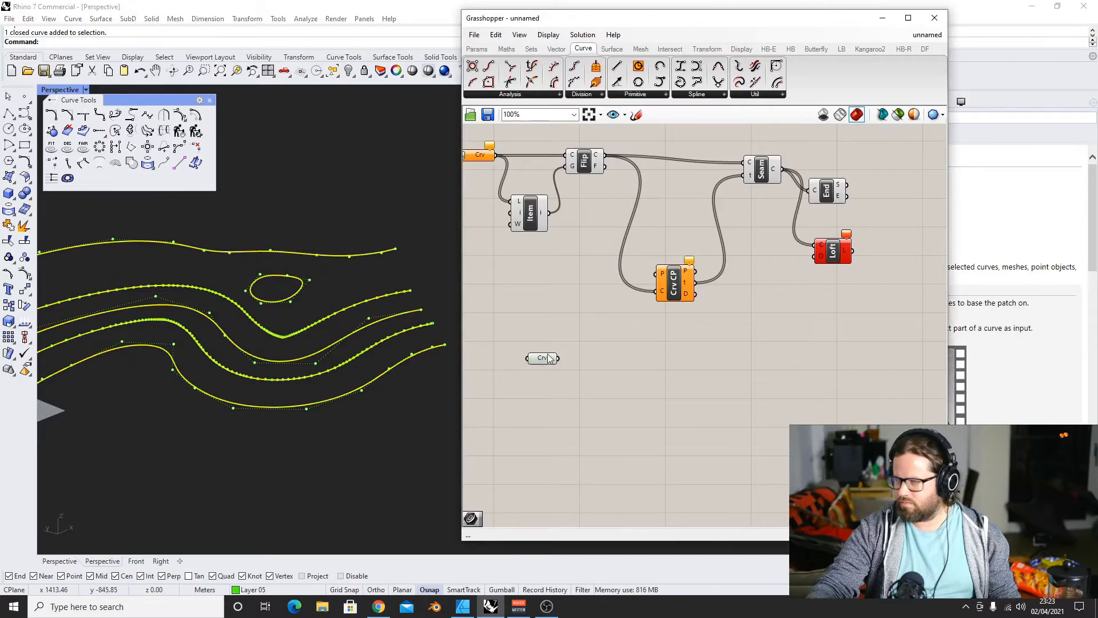
pyautogui.click(552, 359)
pyautogui.moveTo(554, 364); pyautogui.dragTo(543, 359)
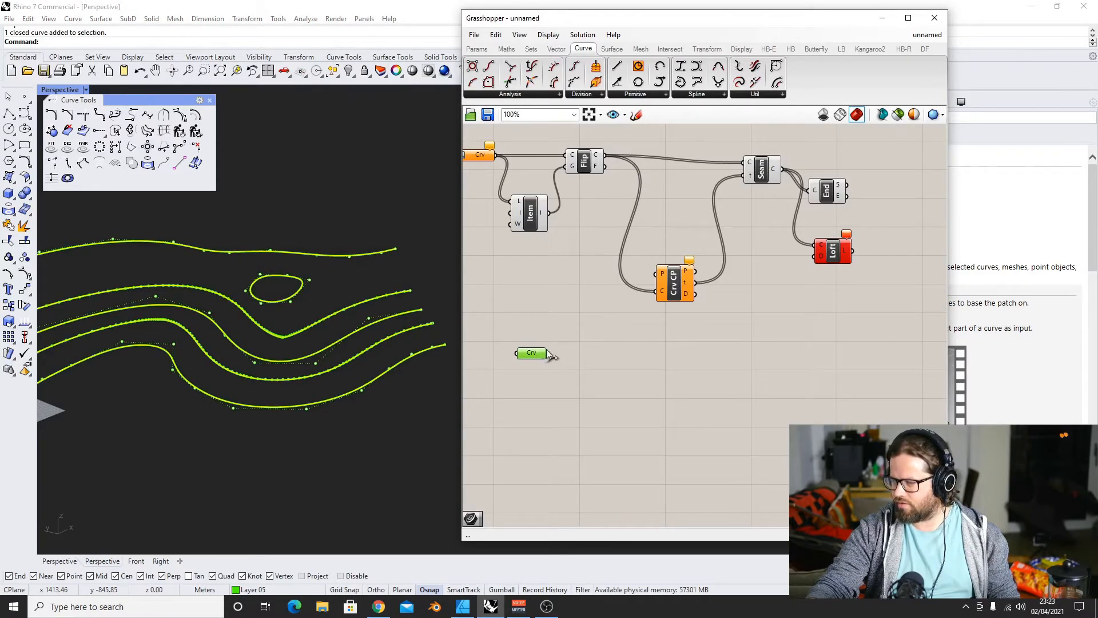
pyautogui.click(598, 360)
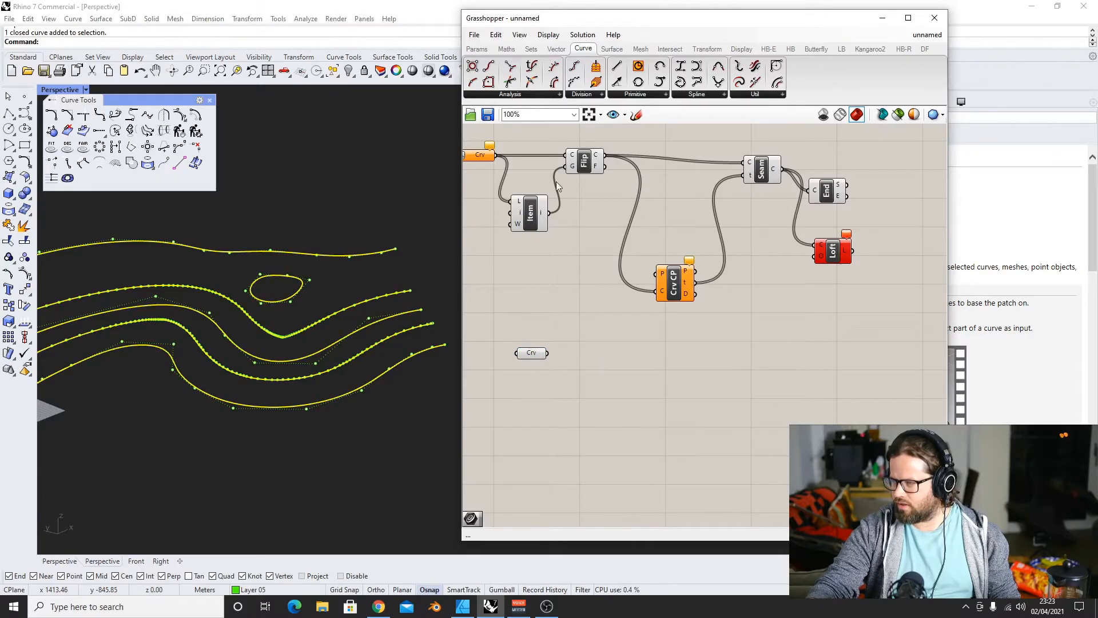
pyautogui.click(504, 94)
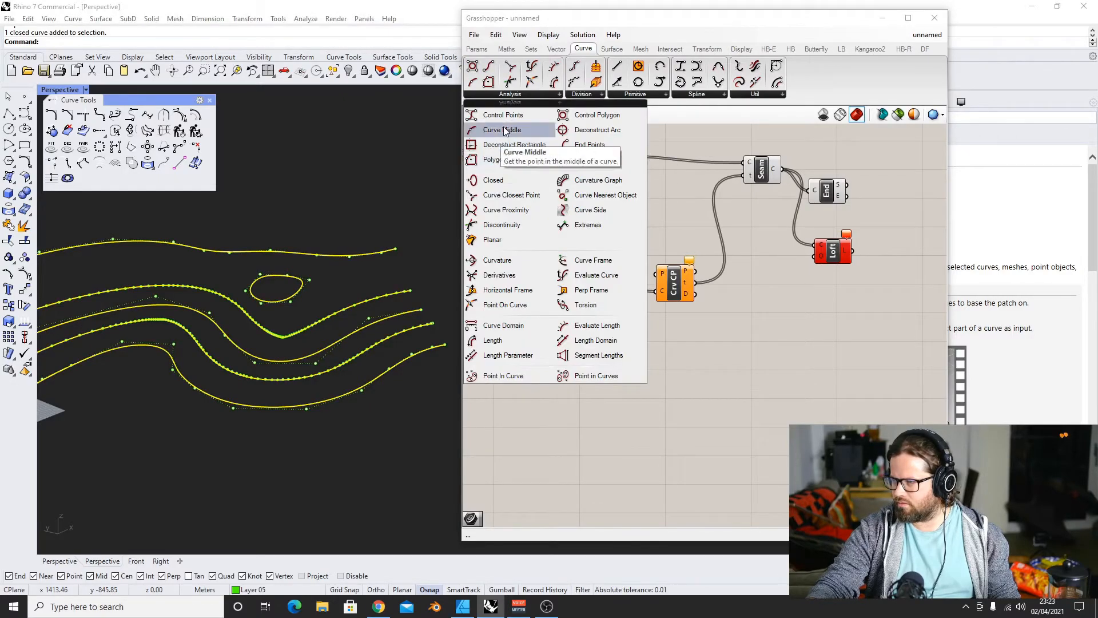
pyautogui.click(504, 95)
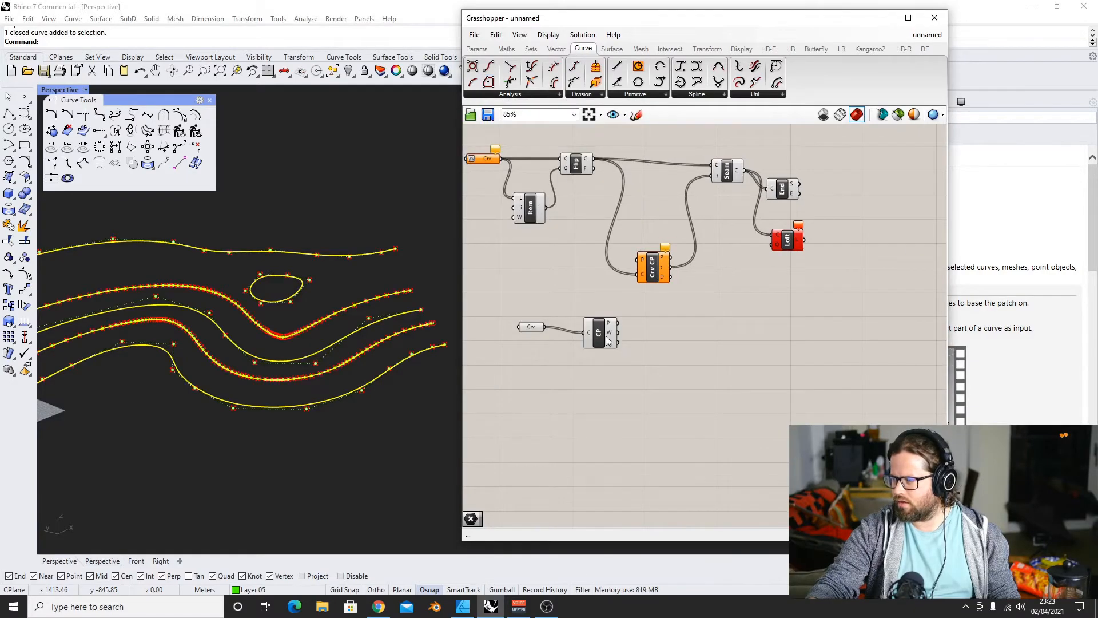
pyautogui.click(606, 337)
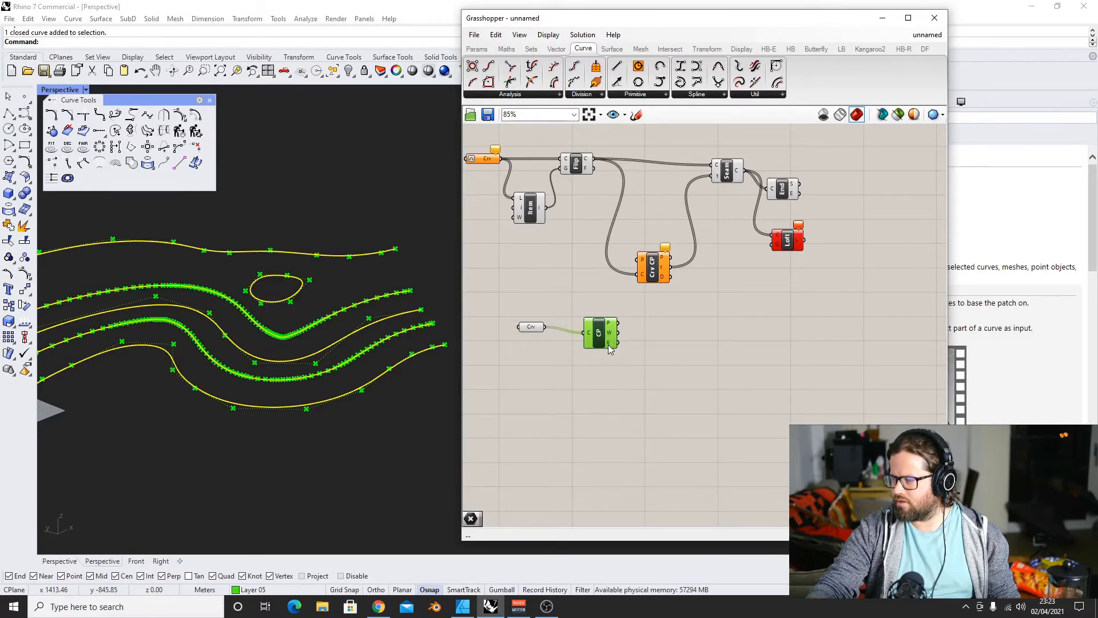
# Place a Delaunay Mesh component, connect the control points to its points input, and flatten that points output
pyautogui.click(641, 49)
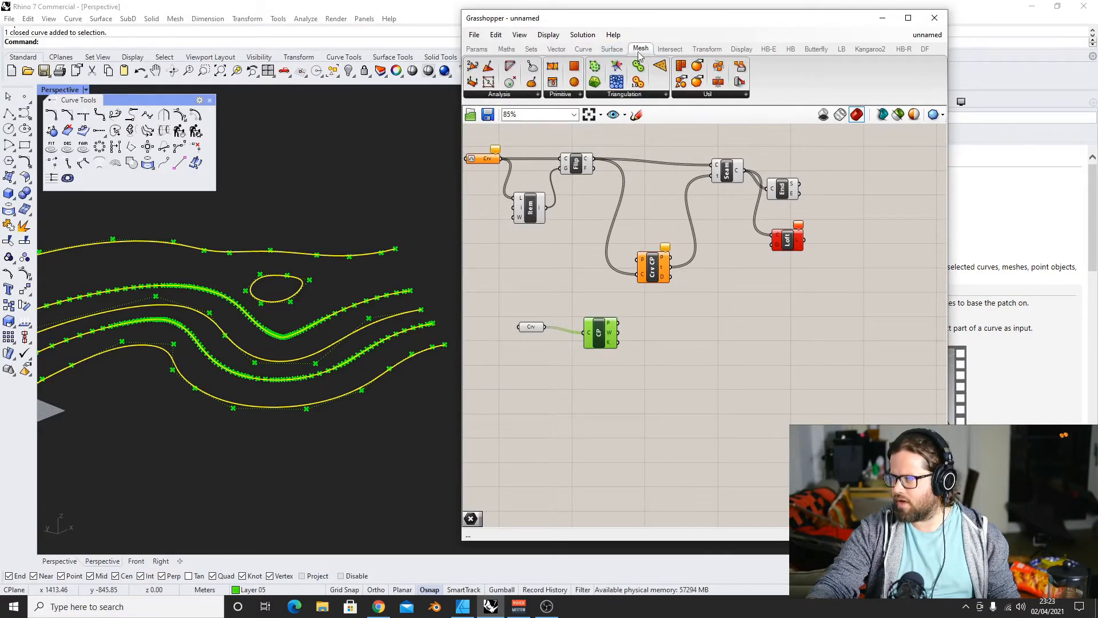
pyautogui.moveTo(601, 87); pyautogui.dragTo(691, 366)
pyautogui.scroll(2, 640, 361)
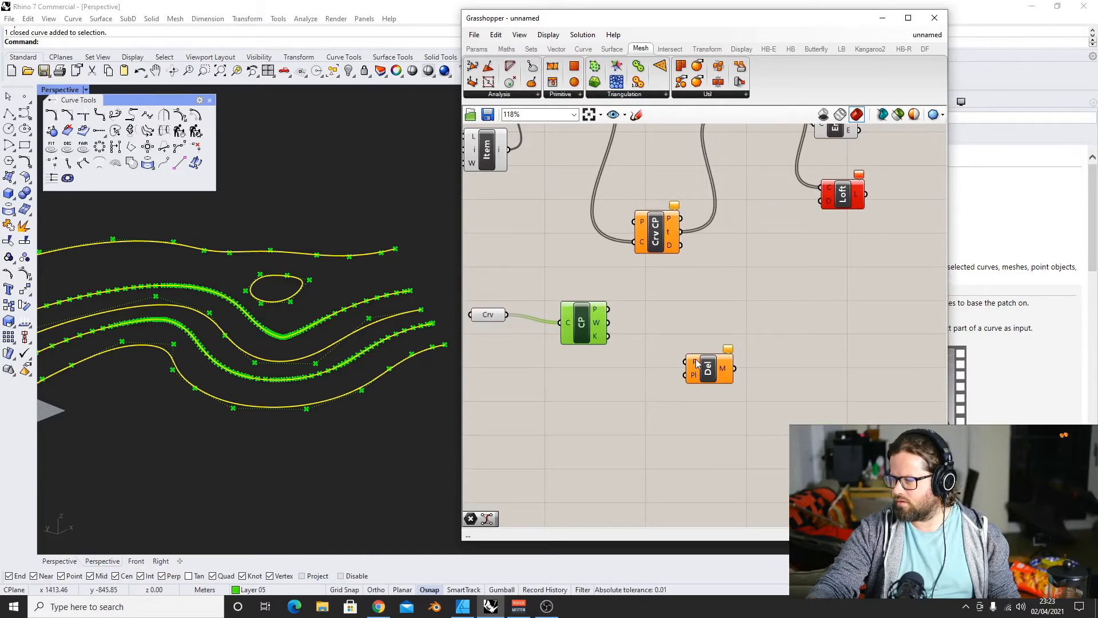
pyautogui.moveTo(610, 310); pyautogui.dragTo(690, 363)
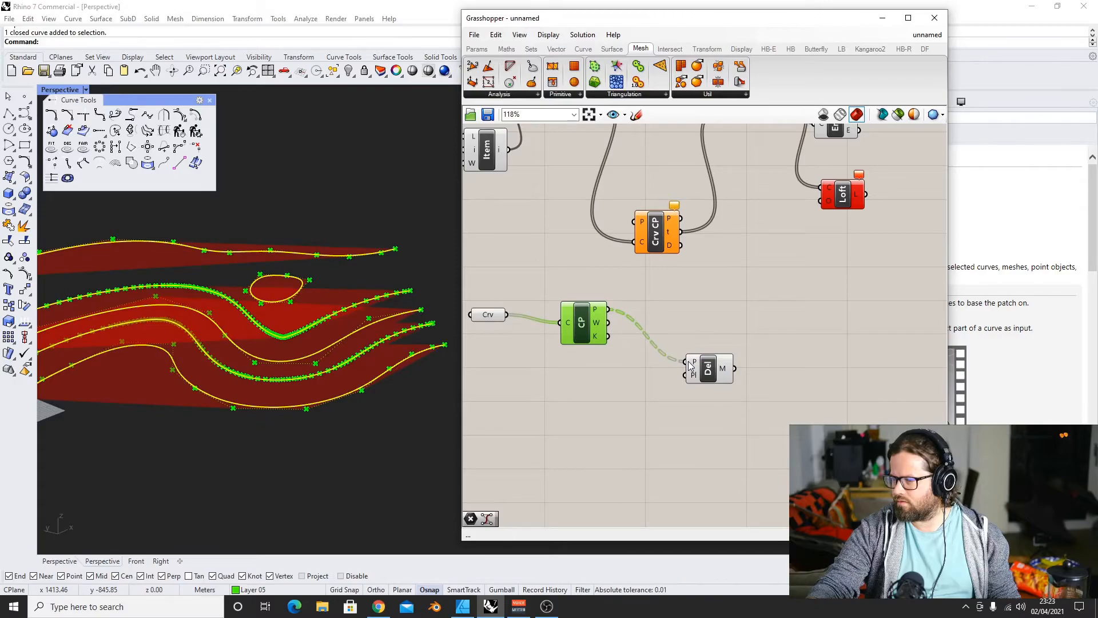
pyautogui.moveTo(372, 347)
pyautogui.mouseDown(button='right')
pyautogui.moveTo(382, 303)
pyautogui.moveTo(371, 348)
pyautogui.mouseUp(button='right')
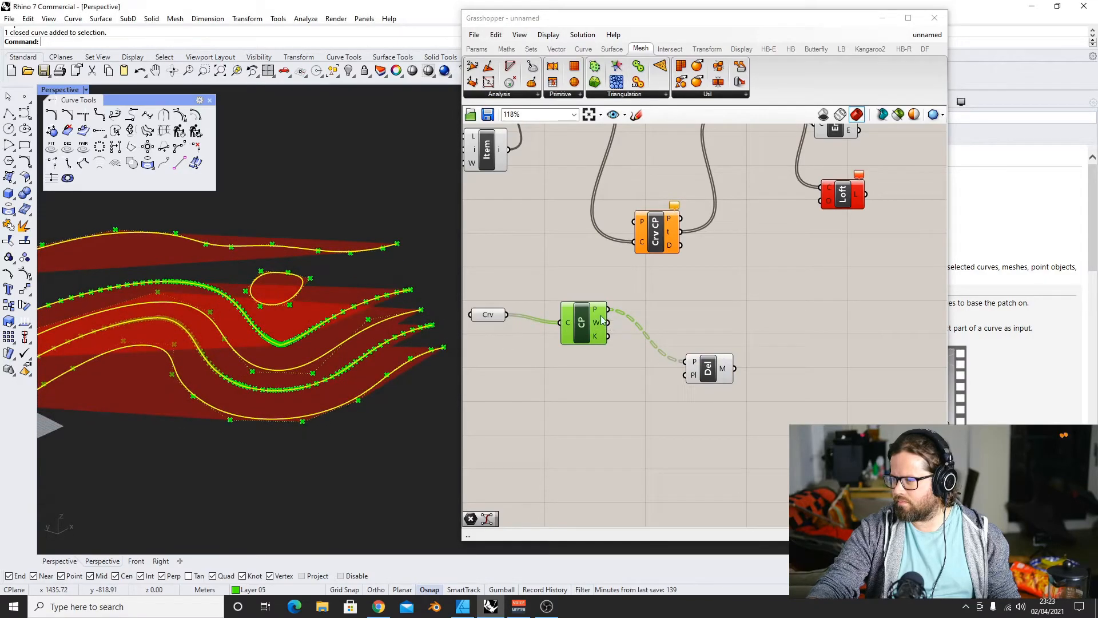
pyautogui.rightClick(599, 310)
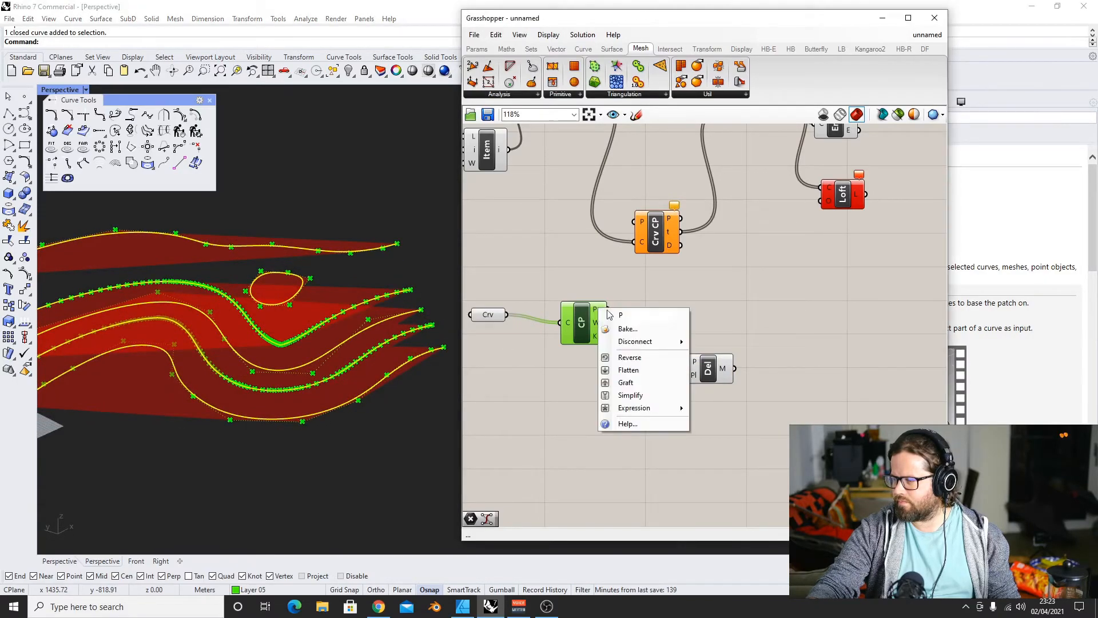
pyautogui.click(634, 366)
# Bake the Delaunay mesh output onto Layer 04
pyautogui.rightClick(722, 368)
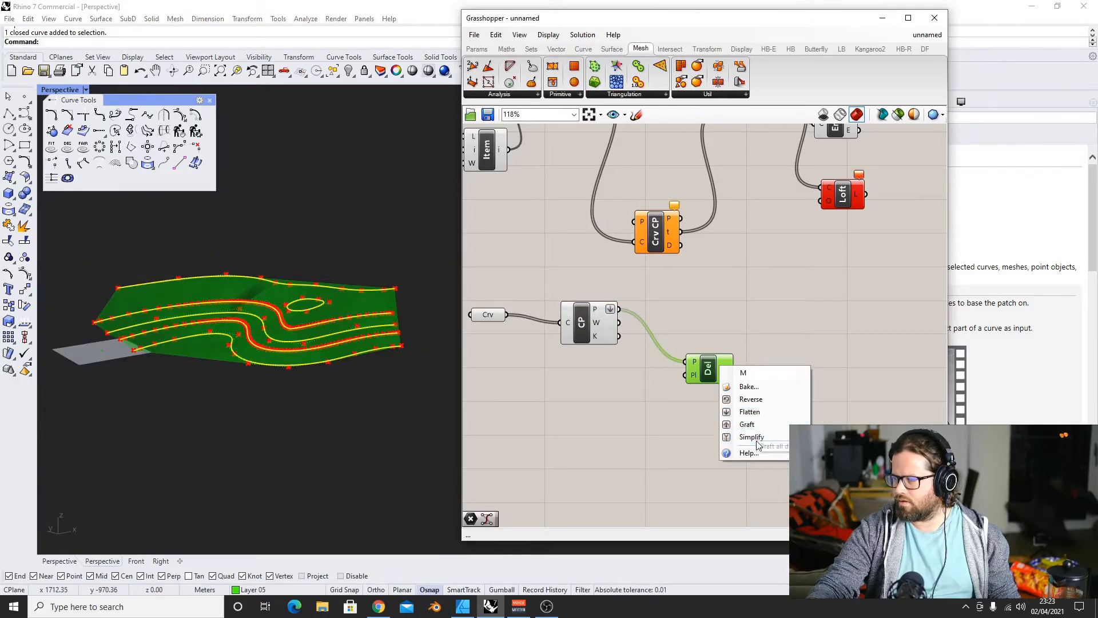
pyautogui.click(749, 386)
pyautogui.click(749, 336)
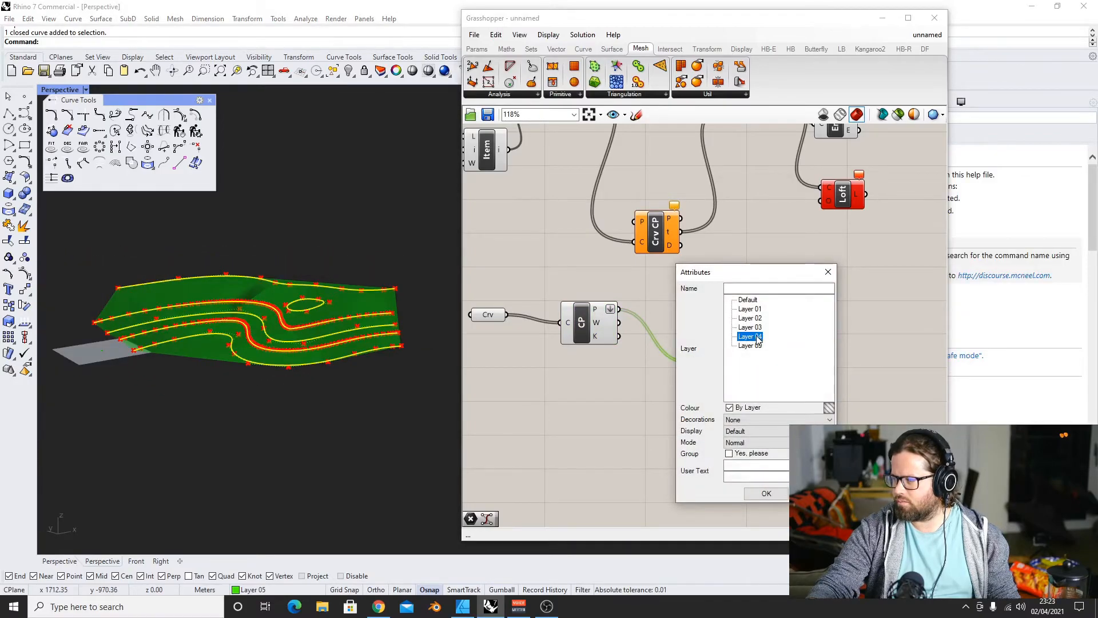
pyautogui.click(763, 493)
# Examine the mesh triangulation along the contour curves, comparing areas of dense and sparse control points
pyautogui.click(532, 364)
pyautogui.scroll(5, 189, 352)
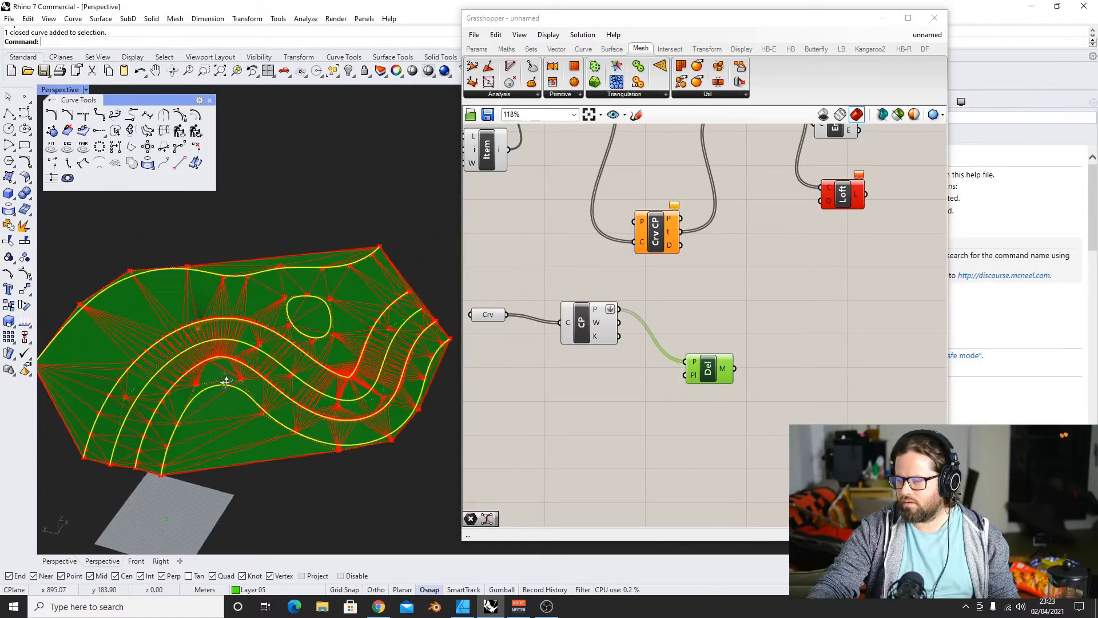
pyautogui.scroll(-4, 187, 350)
pyautogui.moveTo(188, 360)
pyautogui.mouseDown(button='right')
pyautogui.moveTo(186, 401)
pyautogui.moveTo(192, 368)
pyautogui.mouseUp(button='right')
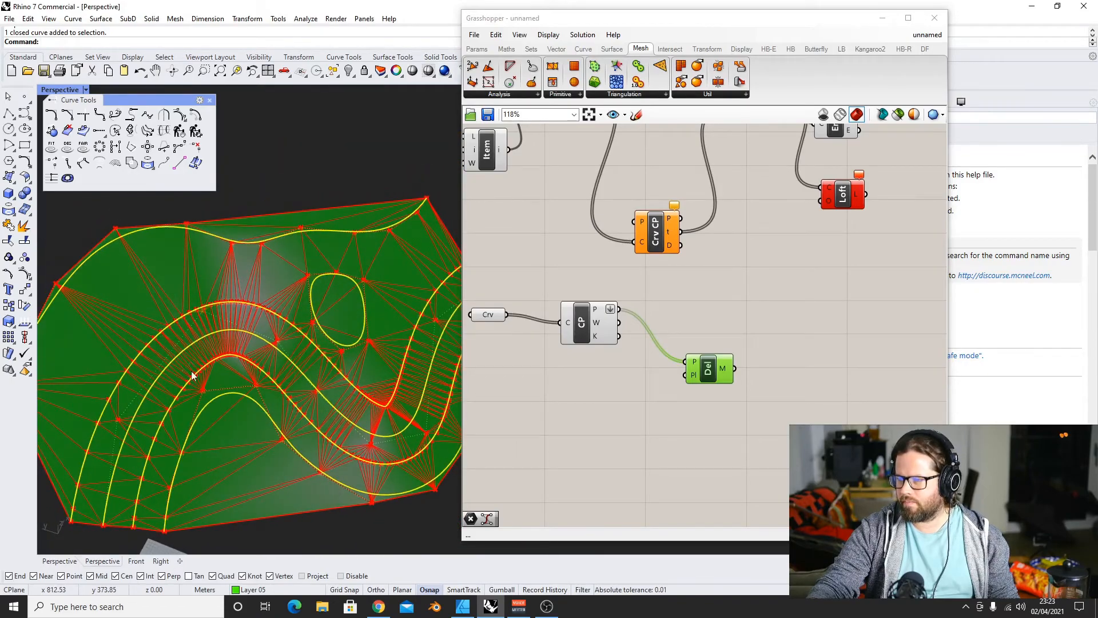
pyautogui.scroll(4, 325, 354)
pyautogui.scroll(-4, 324, 359)
pyautogui.moveTo(325, 358); pyautogui.dragTo(174, 319, button='right')
pyautogui.scroll(7, 413, 352)
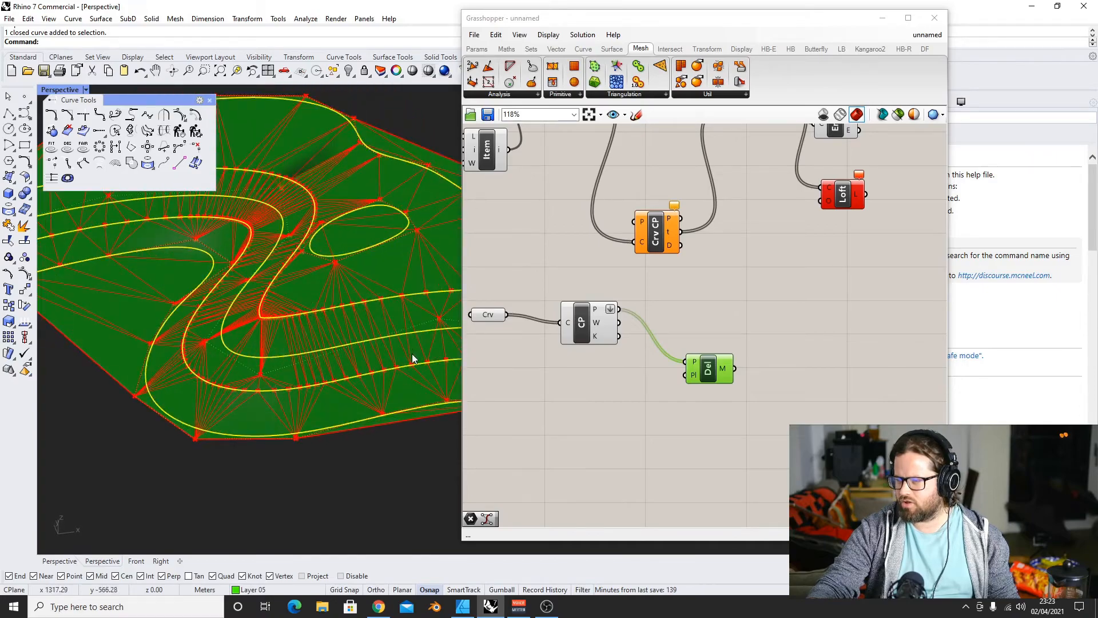
pyautogui.scroll(4, 273, 323)
pyautogui.scroll(-5, 204, 299)
pyautogui.moveTo(203, 298); pyautogui.dragTo(75, 314, button='right')
pyautogui.scroll(3, 223, 335)
pyautogui.scroll(-3, 200, 355)
pyautogui.scroll(-9, 191, 351)
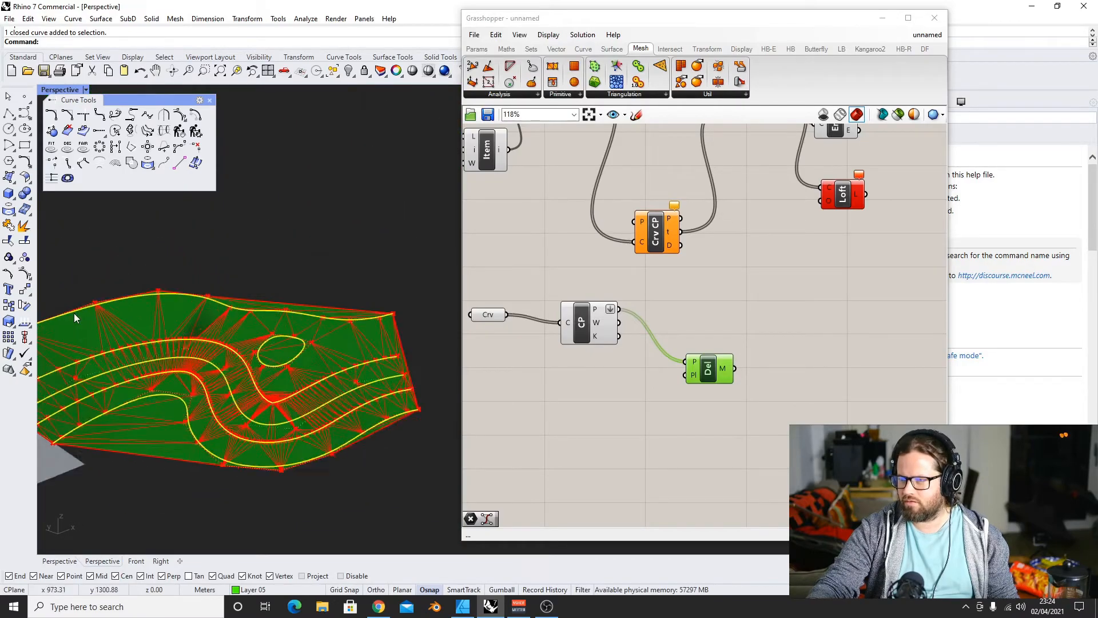
pyautogui.scroll(3, 240, 320)
pyautogui.scroll(-9, 240, 320)
# Delete the baked mesh from the Rhino model
pyautogui.press('Delete')
pyautogui.scroll(6, 244, 328)
pyautogui.click(679, 338)
pyautogui.scroll(-4, 689, 335)
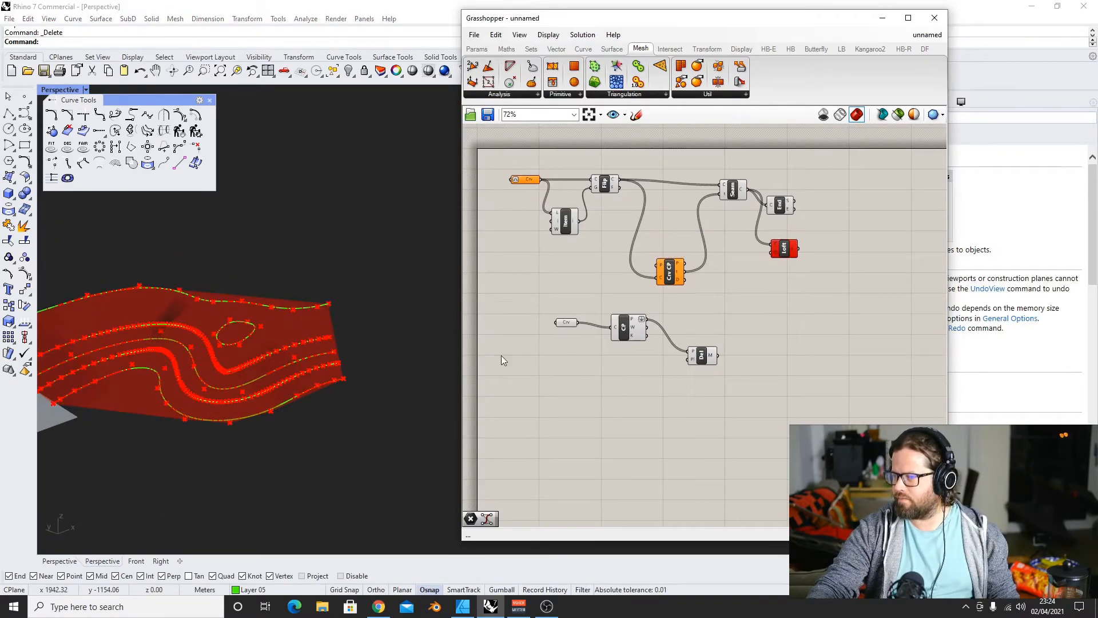
# Try feeding the referenced curves into a Divide Curve component below Control Points, and remove it again
pyautogui.moveTo(186, 349); pyautogui.dragTo(176, 375, button='right')
pyautogui.scroll(7, 179, 372)
pyautogui.scroll(-5, 506, 352)
pyautogui.scroll(-7, 298, 345)
pyautogui.moveTo(293, 345); pyautogui.dragTo(255, 325, button='right')
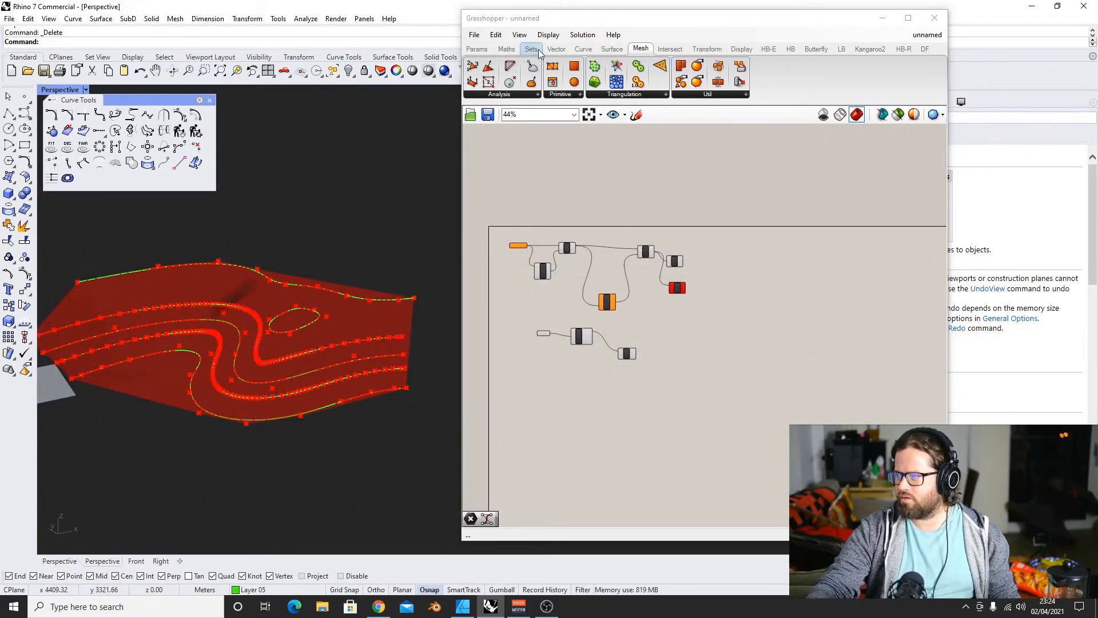
pyautogui.click(574, 380)
pyautogui.scroll(5, 539, 324)
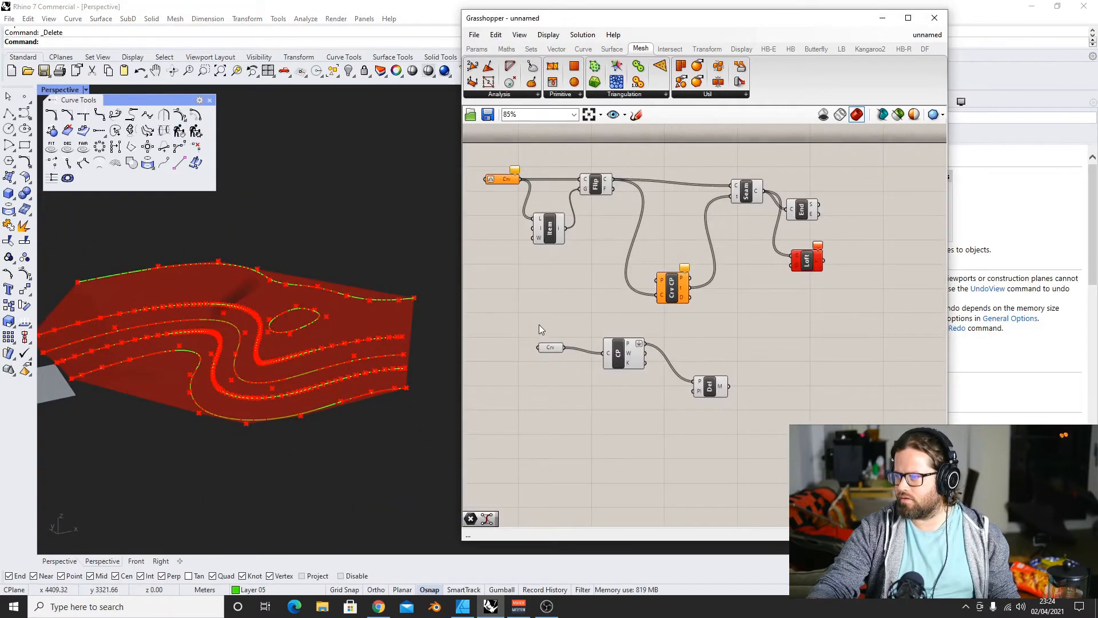
pyautogui.click(583, 49)
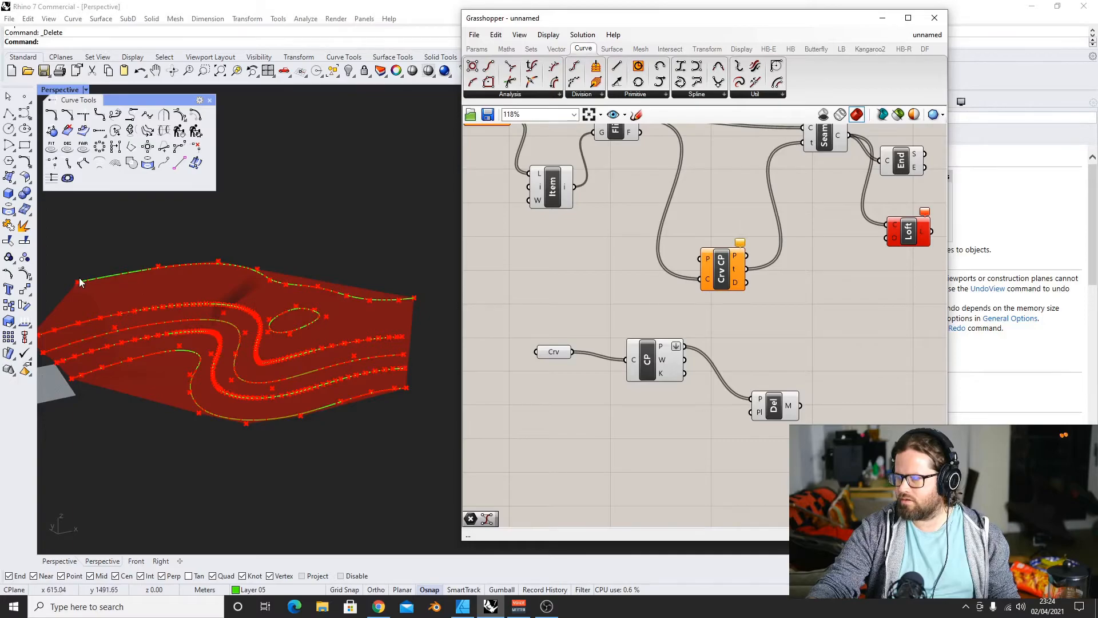
pyautogui.moveTo(576, 67); pyautogui.dragTo(652, 463)
pyautogui.moveTo(572, 351); pyautogui.dragTo(605, 432)
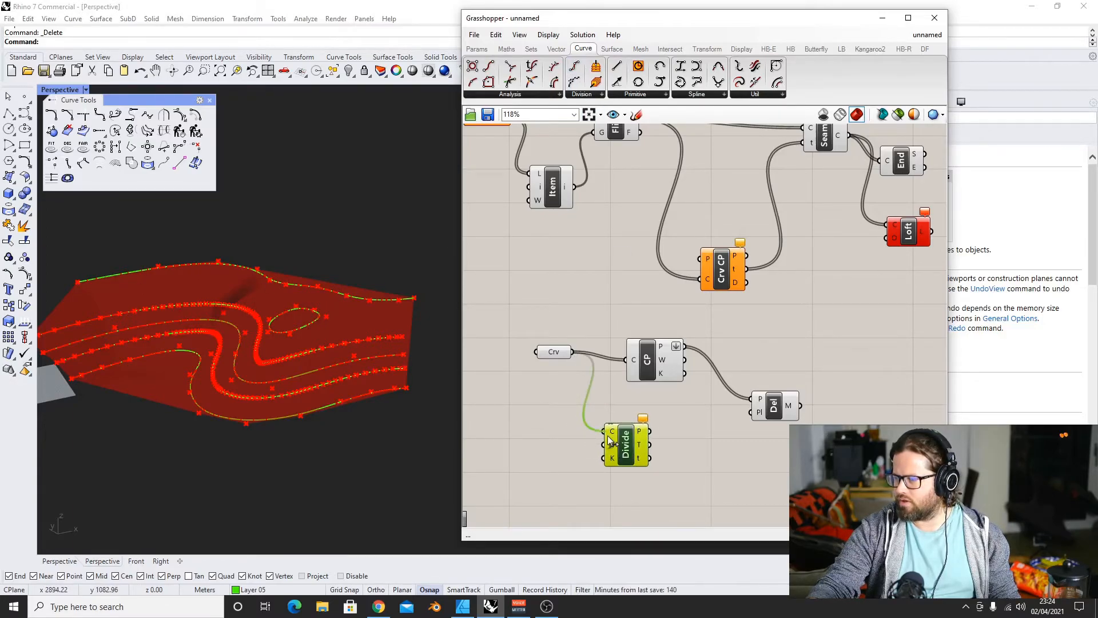
pyautogui.moveTo(233, 360); pyautogui.dragTo(258, 301, button='right')
pyautogui.press('Delete')
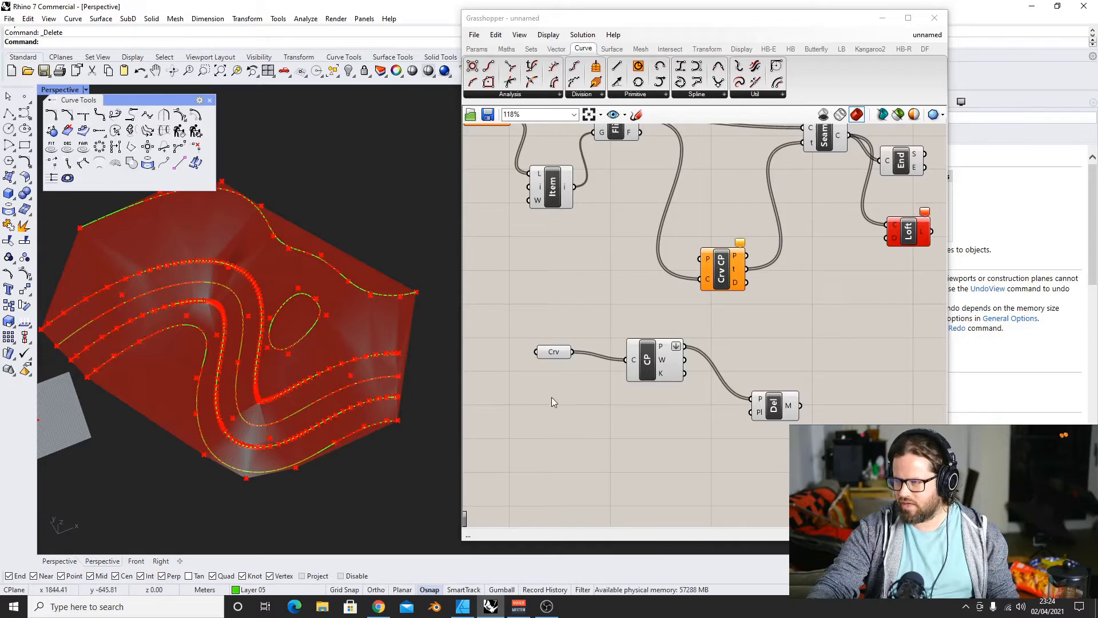
# Place a Rebuild Curve component below Control Points and connect the referenced curves to its curve input
pyautogui.click(648, 374)
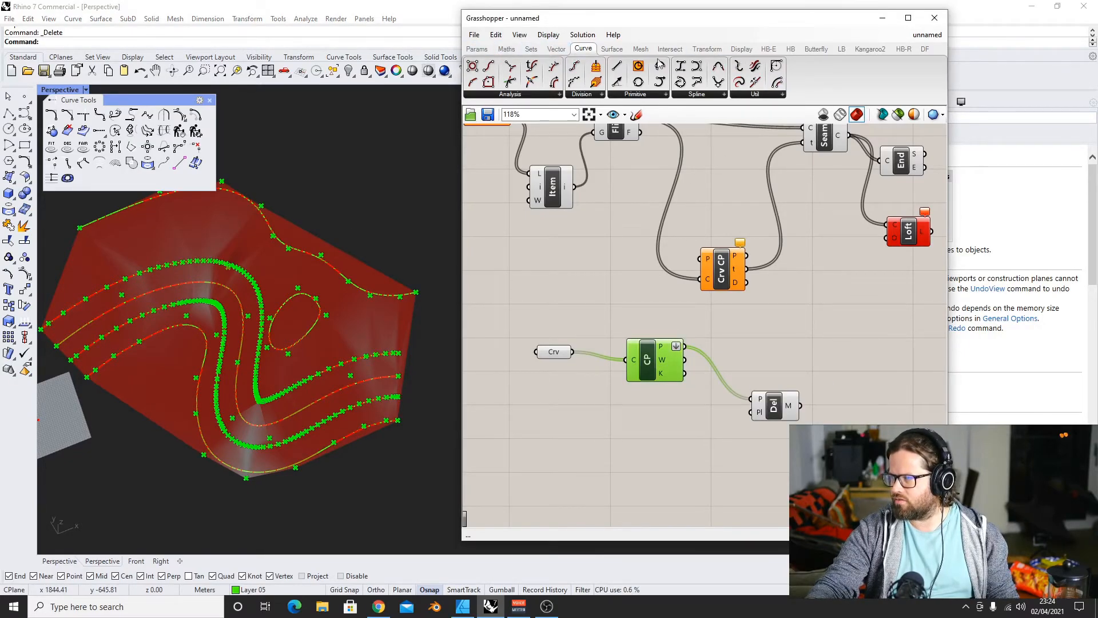
pyautogui.click(781, 94)
pyautogui.click(852, 246)
pyautogui.click(665, 417)
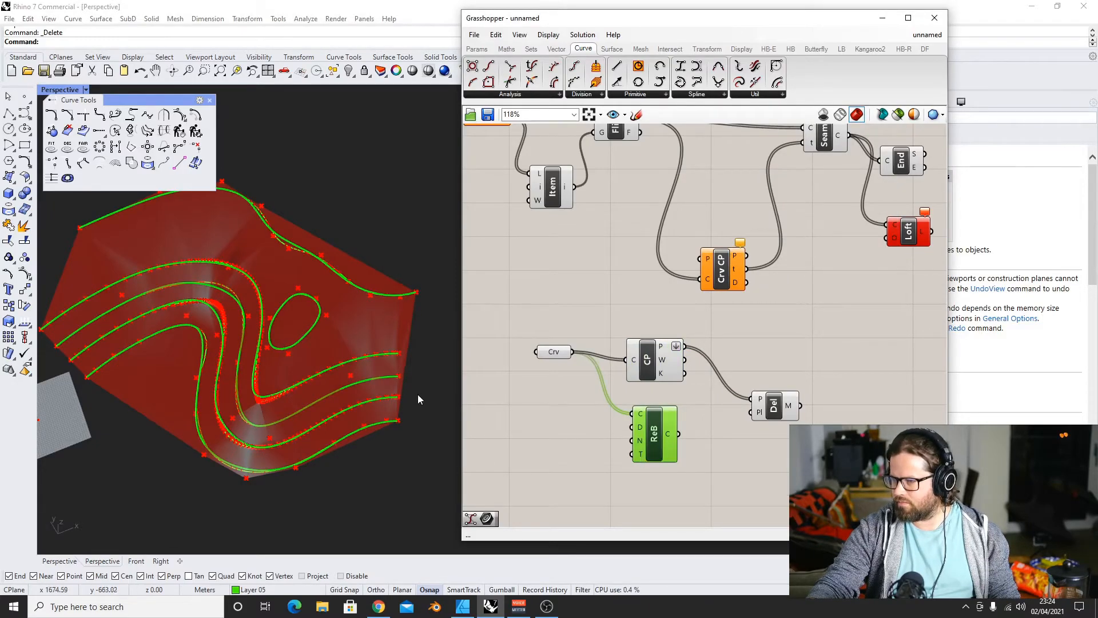
pyautogui.moveTo(417, 394); pyautogui.dragTo(409, 331, button='right')
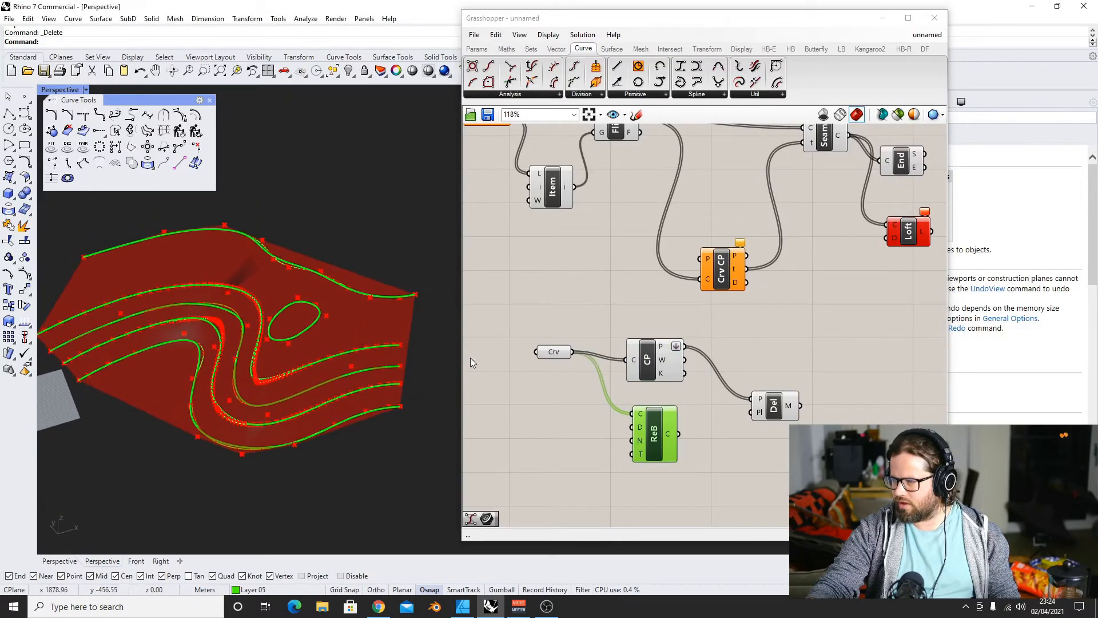
# Hide the Curve parameter's preview and move the Rebuild Curve component up, level with the disconnected Delaunay Mesh component
pyautogui.click(565, 357)
pyautogui.rightClick(555, 350)
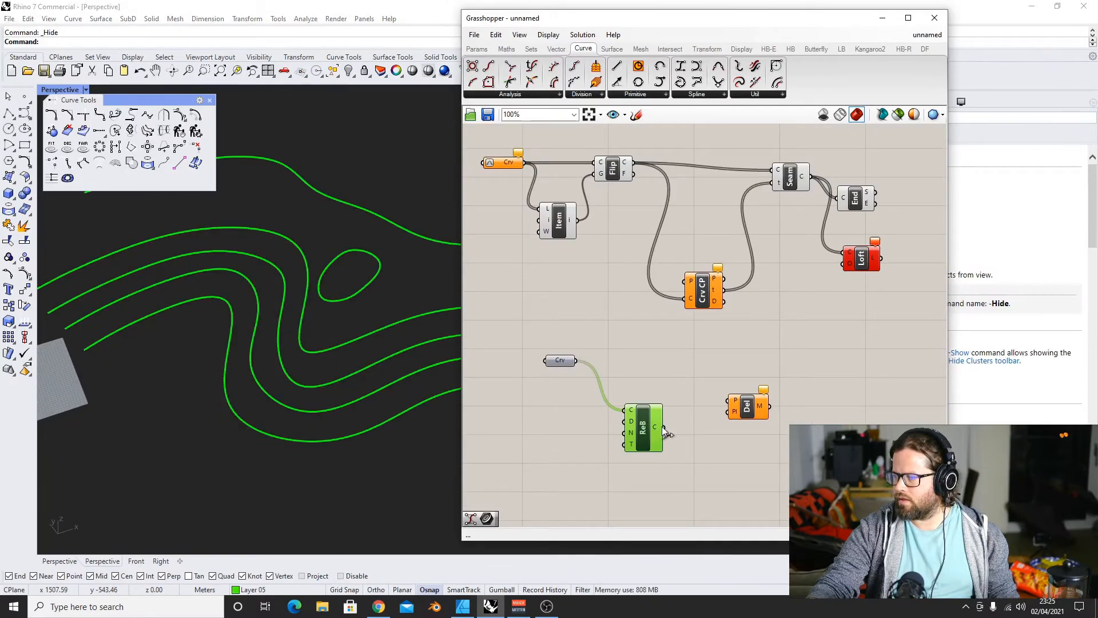
pyautogui.moveTo(663, 427); pyautogui.dragTo(714, 407)
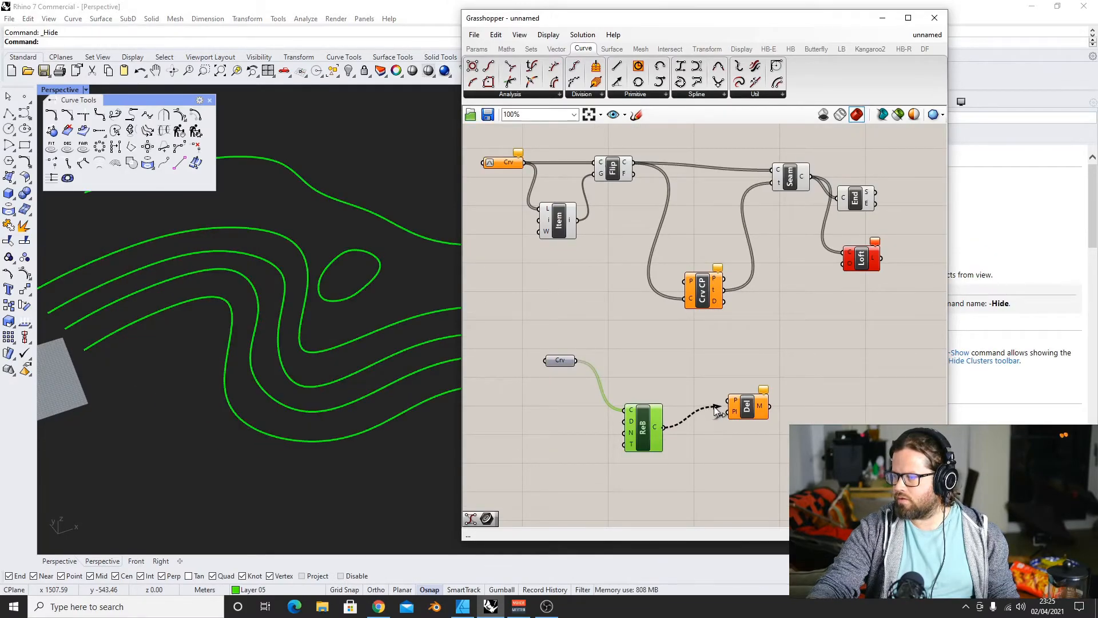
pyautogui.moveTo(642, 427); pyautogui.dragTo(640, 406)
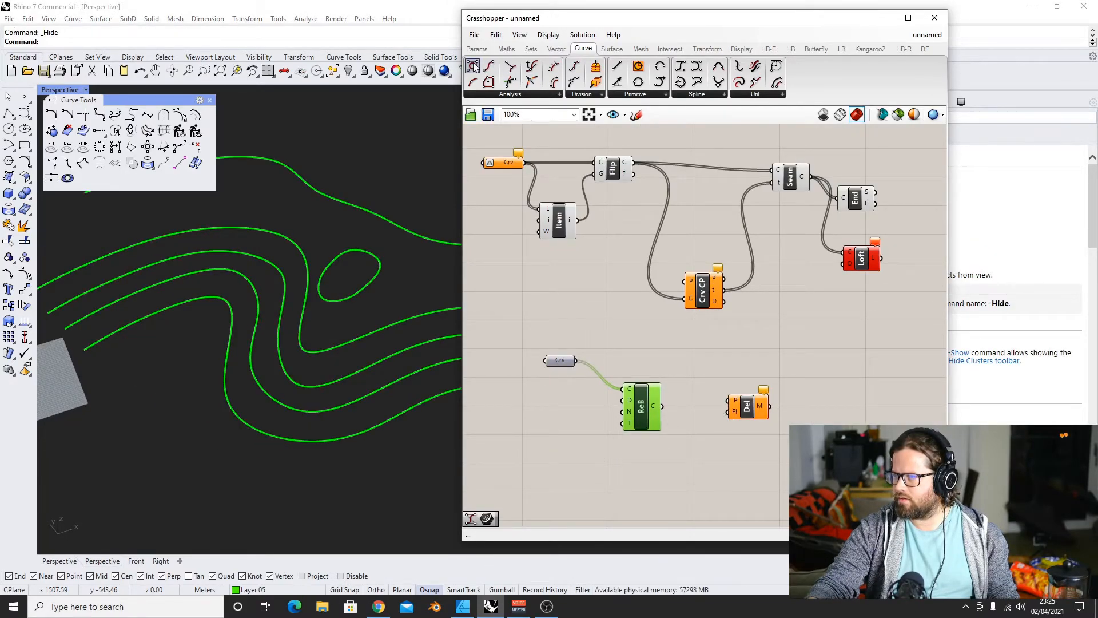
# Insert a Control Polygon component after Rebuild Curve and send its flattened points to the Delaunay Mesh component
pyautogui.moveTo(698, 444); pyautogui.dragTo(697, 444)
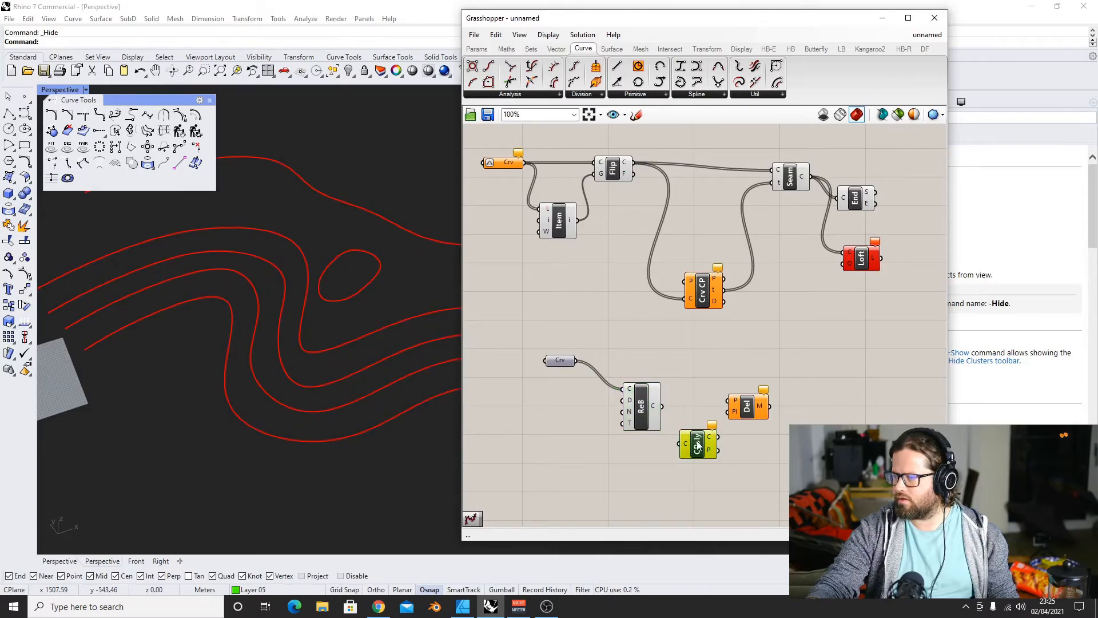
pyautogui.moveTo(662, 406); pyautogui.dragTo(679, 444)
pyautogui.moveTo(711, 465); pyautogui.dragTo(782, 406)
pyautogui.moveTo(690, 459); pyautogui.dragTo(711, 394)
pyautogui.rightClick(723, 401)
pyautogui.moveTo(360, 341); pyautogui.dragTo(363, 292, button='right')
# Hide the Rebuild Curve and Control Polygon previews and space the components out along the canvas
pyautogui.click(641, 405)
pyautogui.click(711, 402)
pyautogui.moveTo(641, 404); pyautogui.dragTo(644, 396)
pyautogui.moveTo(782, 406); pyautogui.dragTo(789, 406)
pyautogui.moveTo(744, 343); pyautogui.dragTo(741, 366, button='right')
pyautogui.moveTo(328, 407); pyautogui.dragTo(331, 343, button='right')
# Bake the Delaunay mesh built from the rebuilt curves into the Rhino model
pyautogui.rightClick(788, 430)
pyautogui.click(817, 472)
pyautogui.click(572, 438)
pyautogui.scroll(-5, 300, 376)
pyautogui.moveTo(288, 398); pyautogui.dragTo(151, 320, button='right')
# Spread out the Delaunay Mesh, Control Polygon and Rebuild Curve components, and turn the Control Polygon preview back on
pyautogui.moveTo(777, 429); pyautogui.dragTo(813, 426)
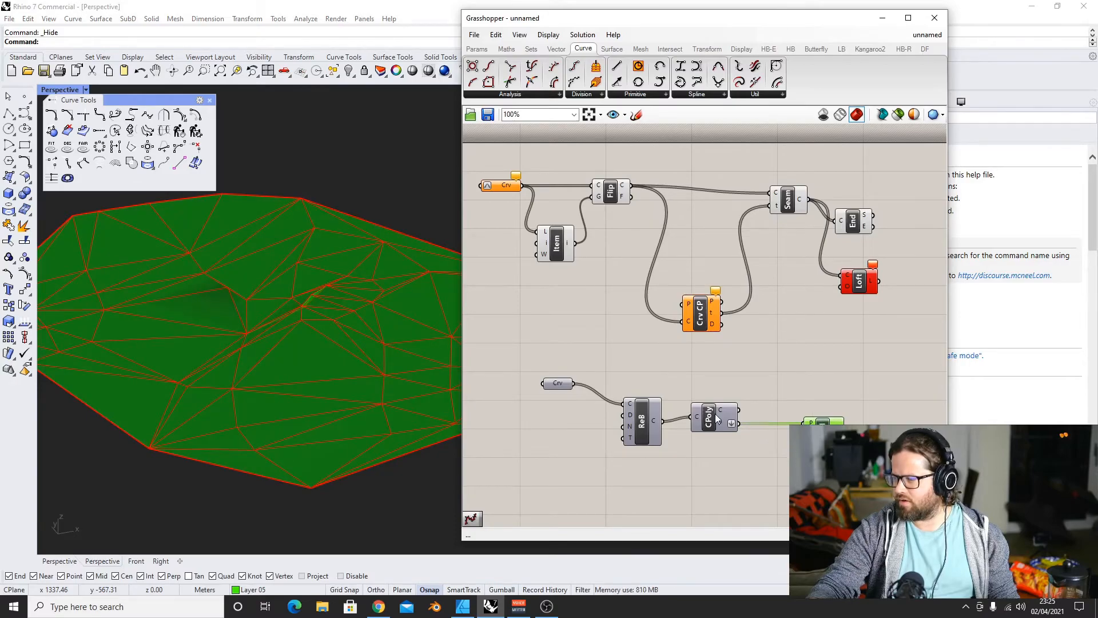
pyautogui.moveTo(695, 416); pyautogui.dragTo(709, 416)
pyautogui.moveTo(318, 326)
pyautogui.mouseDown(button='right')
pyautogui.moveTo(343, 307)
pyautogui.moveTo(333, 311)
pyautogui.mouseUp(button='right')
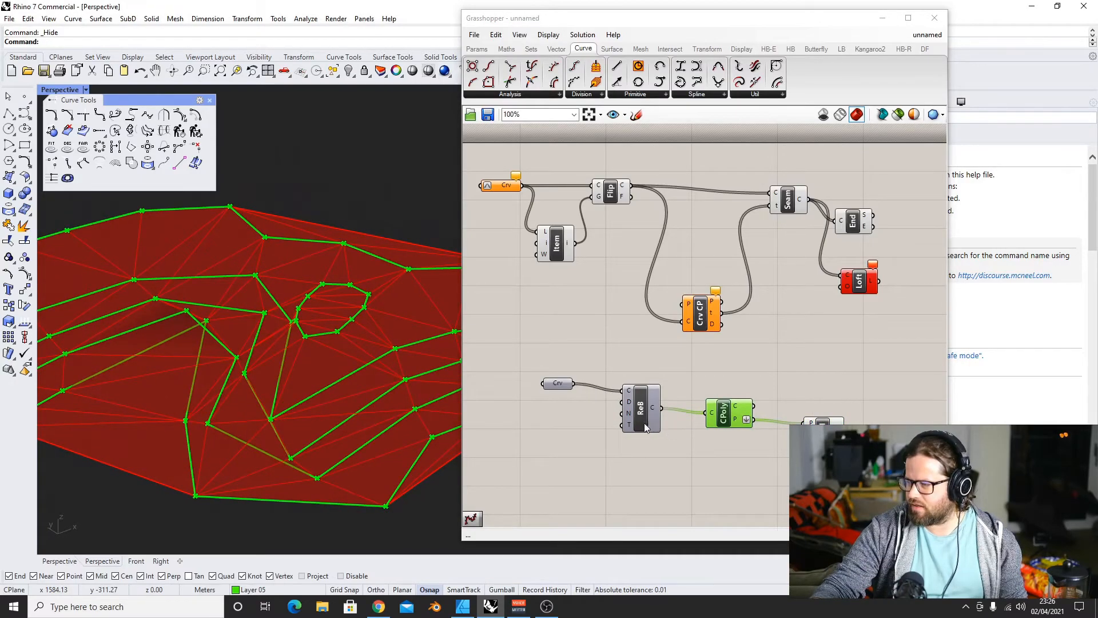
pyautogui.moveTo(632, 419); pyautogui.dragTo(630, 406)
# Inspect the rebuilt-curve mesh from several angles, checking the triangulation around the closed loop and the curve bends
pyautogui.scroll(-7, 310, 292)
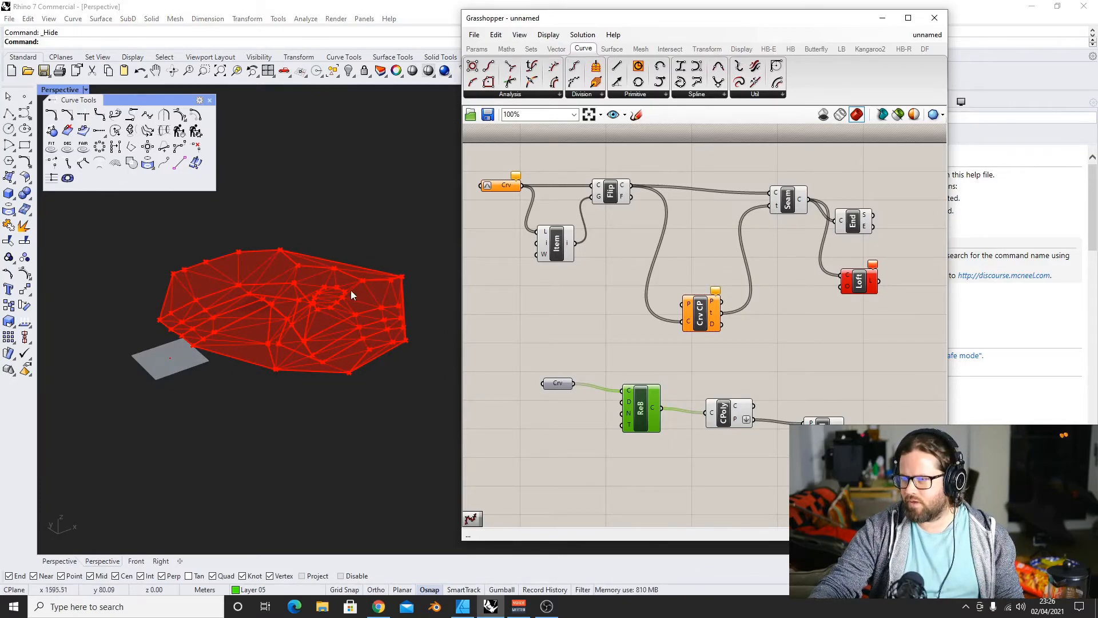
pyautogui.moveTo(279, 290); pyautogui.dragTo(280, 323, button='right')
pyautogui.scroll(4, 344, 294)
pyautogui.scroll(4, 343, 292)
pyautogui.moveTo(343, 292); pyautogui.dragTo(297, 278, button='right')
pyautogui.scroll(4, 348, 267)
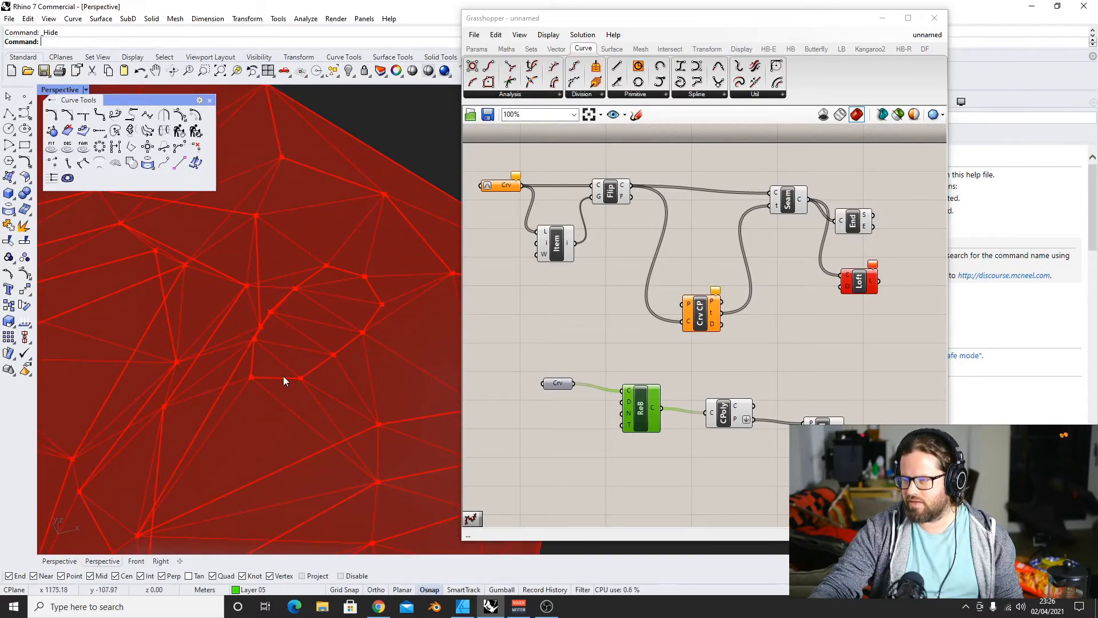
pyautogui.scroll(-3, 306, 291)
pyautogui.moveTo(290, 321); pyautogui.dragTo(308, 294, button='right')
pyautogui.scroll(-6, 309, 294)
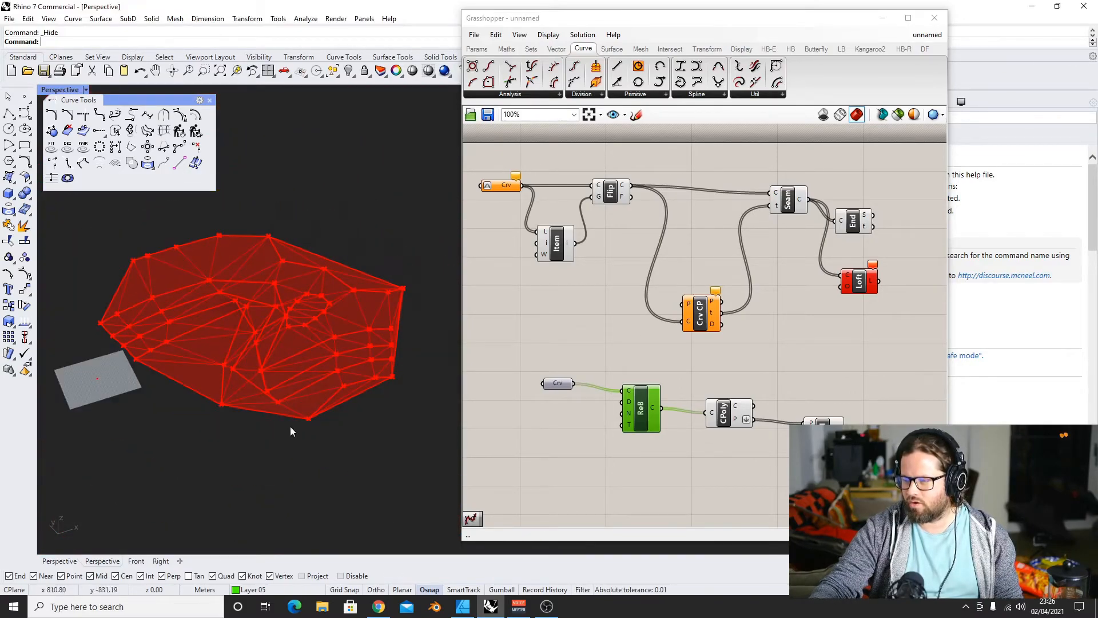
# Make room between the curve parameter and Rebuild Curve, and add a curve Length component there
pyautogui.click(639, 496)
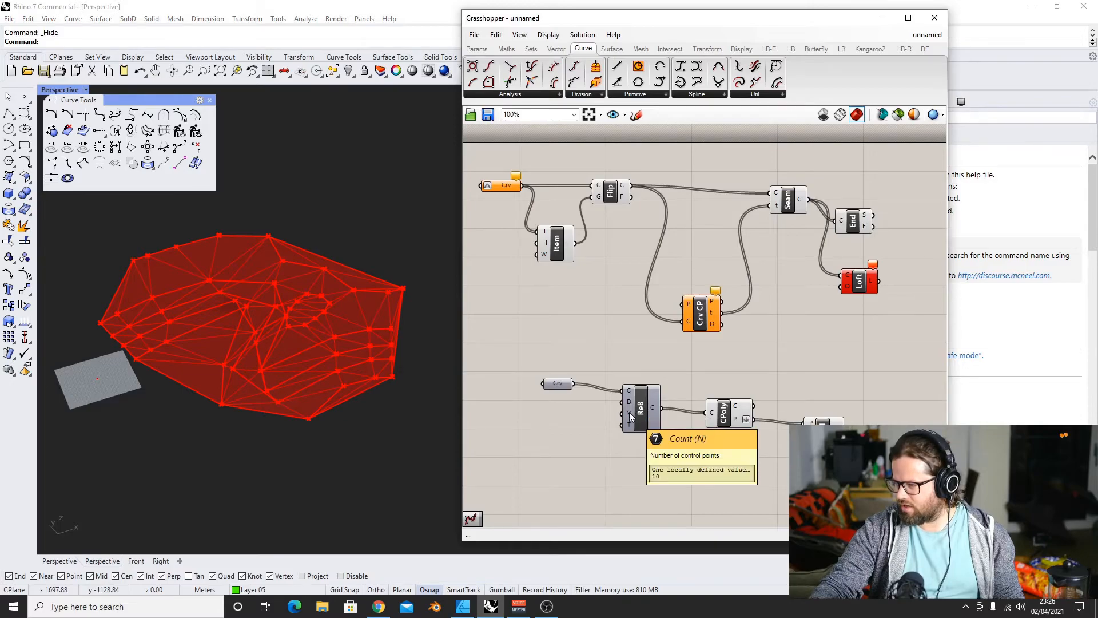
pyautogui.moveTo(640, 409); pyautogui.dragTo(649, 399)
pyautogui.moveTo(558, 383); pyautogui.dragTo(526, 363)
pyautogui.doubleClick(558, 390)
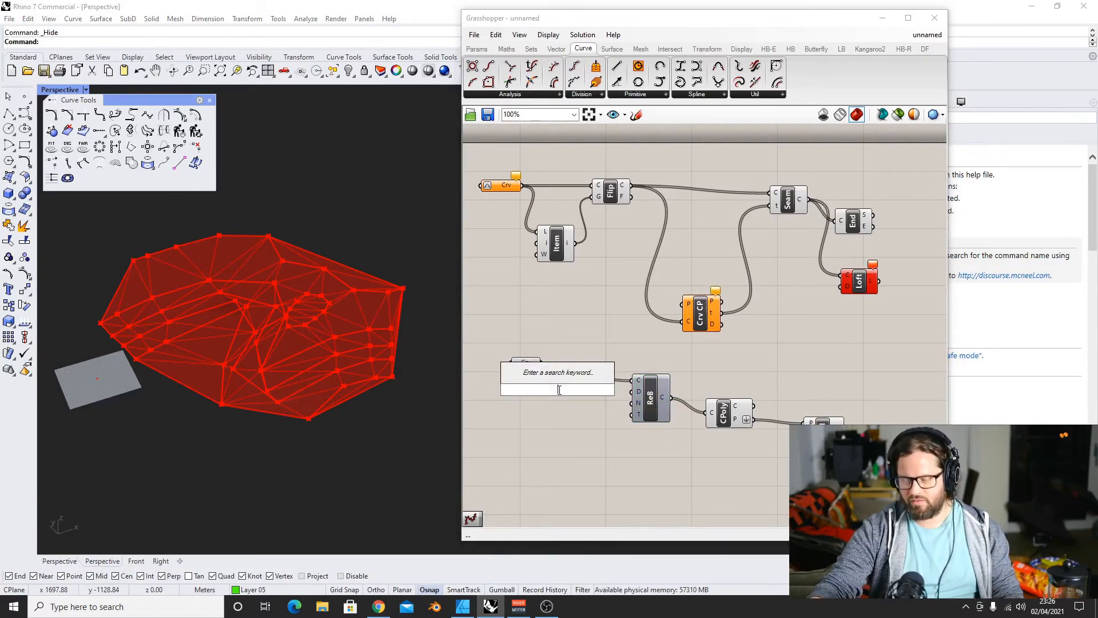
pyautogui.write('le')
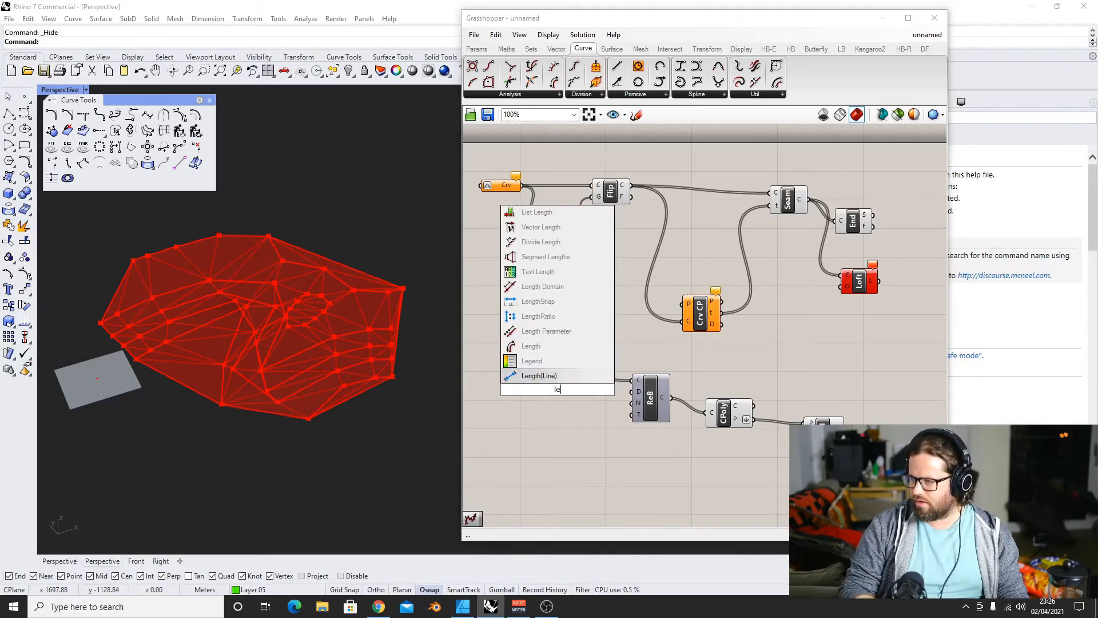
pyautogui.press('Up')
pyautogui.press('Up')
pyautogui.press('Return')
# Feed the contour curves into the Length component, arranged below the curve parameter, and check its output lengths
pyautogui.moveTo(651, 400)
pyautogui.mouseDown()
pyautogui.moveTo(653, 366)
pyautogui.moveTo(652, 381)
pyautogui.mouseUp()
pyautogui.moveTo(557, 395); pyautogui.dragTo(572, 401)
pyautogui.moveTo(543, 366); pyautogui.dragTo(562, 413)
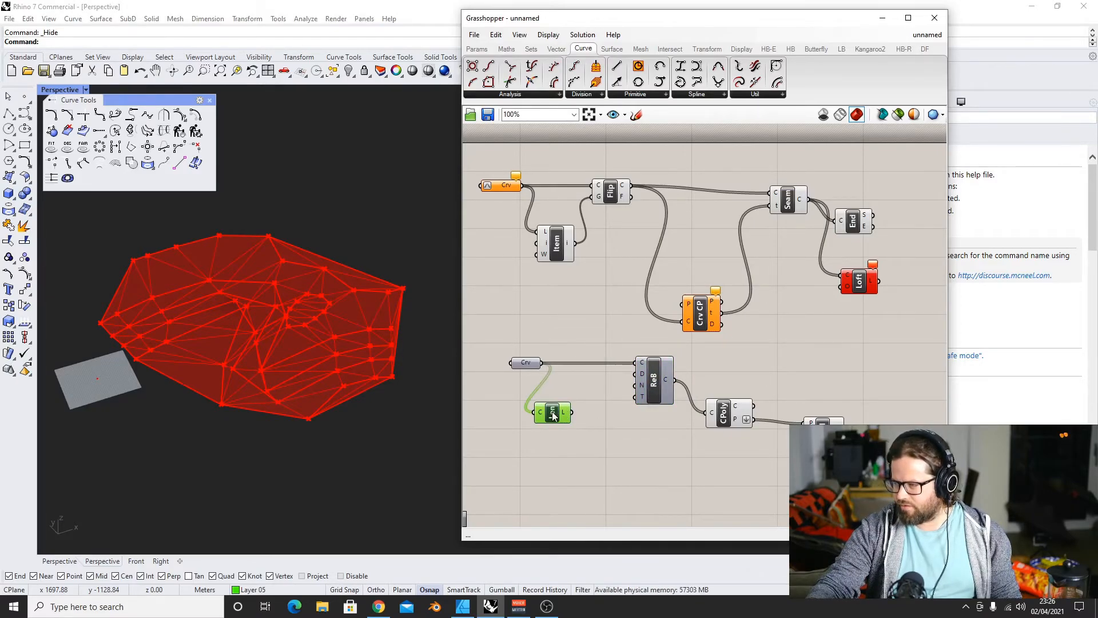
pyautogui.moveTo(552, 419); pyautogui.dragTo(545, 416)
pyautogui.click(652, 396)
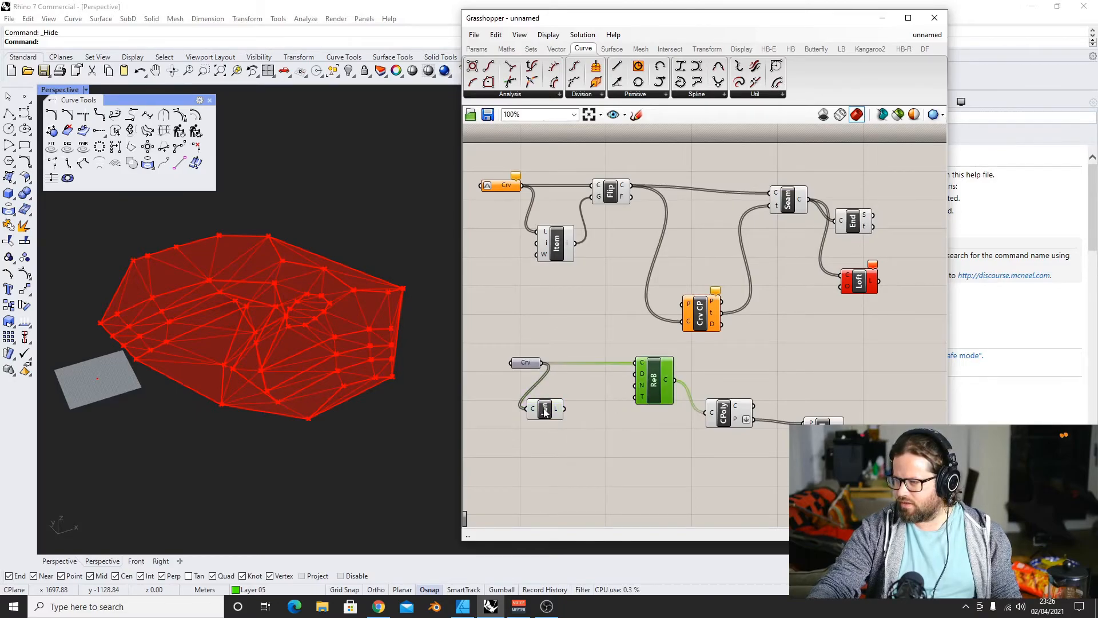
pyautogui.moveTo(522, 362); pyautogui.dragTo(514, 348)
pyautogui.moveTo(545, 416)
pyautogui.mouseDown()
pyautogui.moveTo(547, 391)
pyautogui.moveTo(550, 403)
pyautogui.mouseUp()
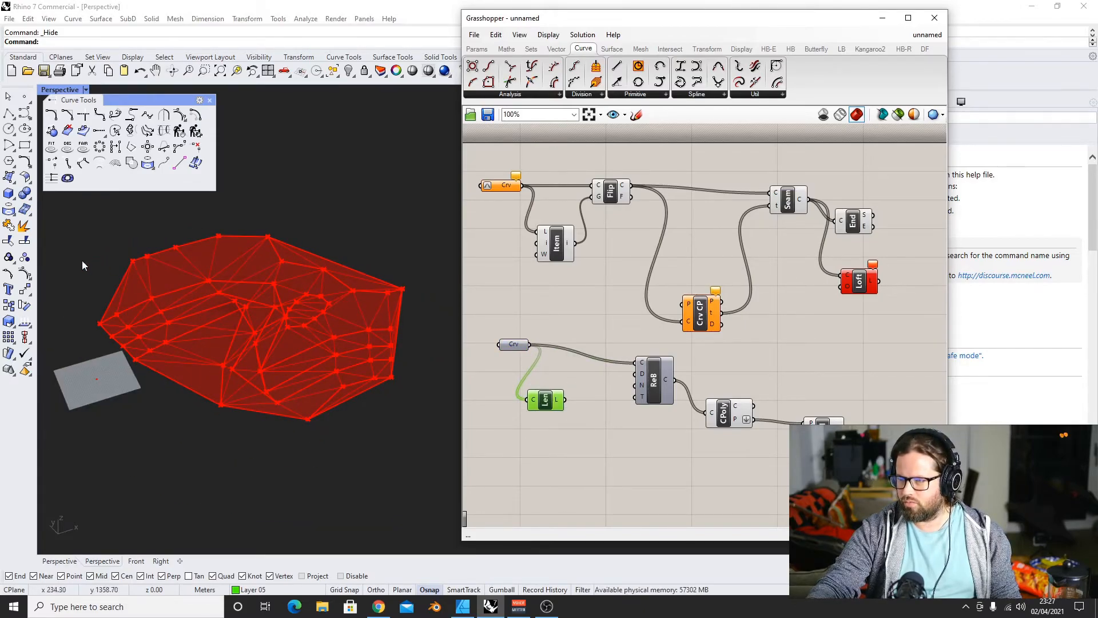
pyautogui.scroll(5, 81, 260)
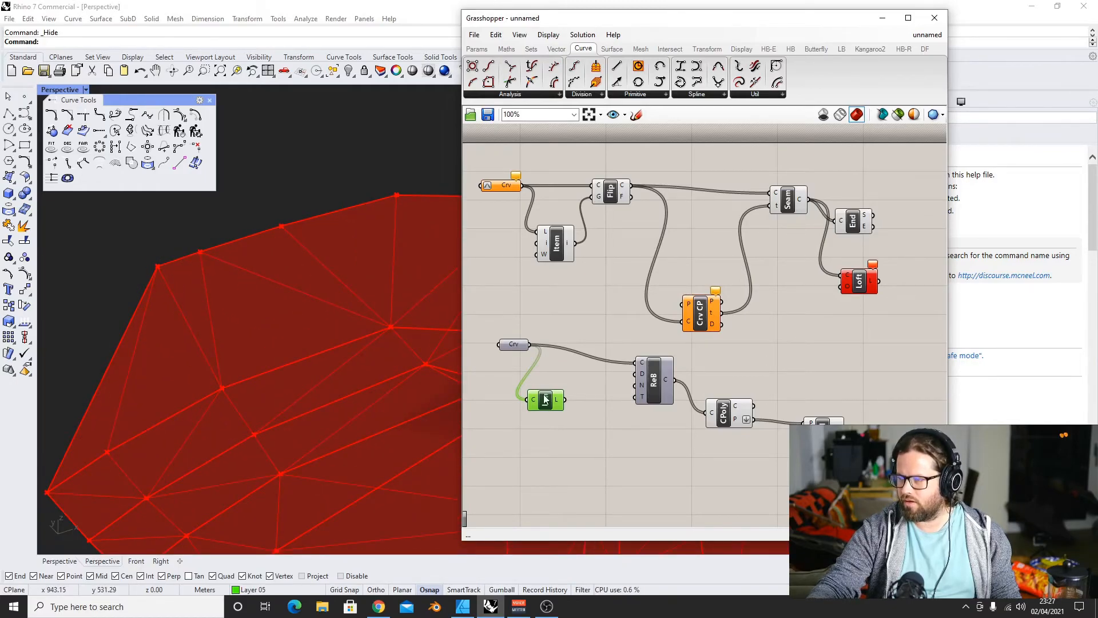
pyautogui.click(225, 252)
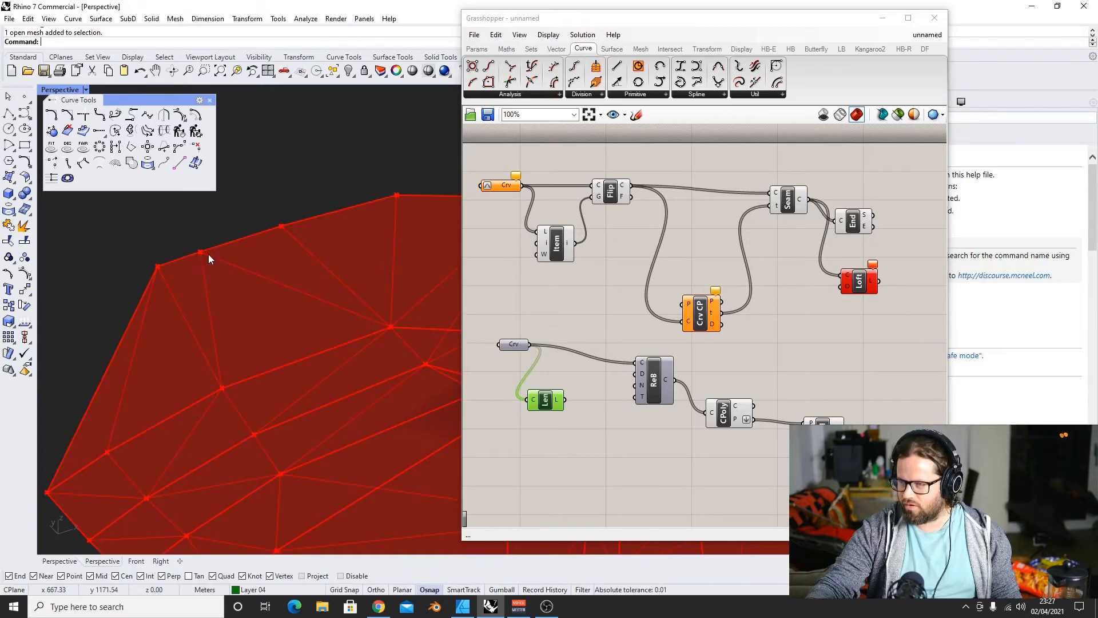
pyautogui.scroll(-5, 207, 255)
pyautogui.moveTo(556, 403)
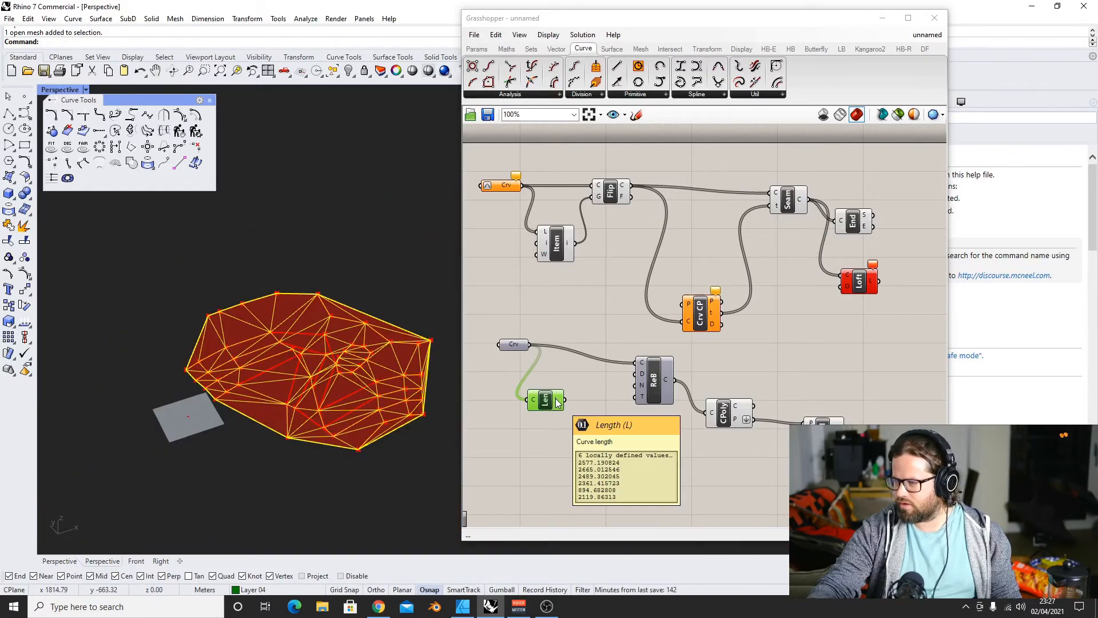
pyautogui.click(577, 435)
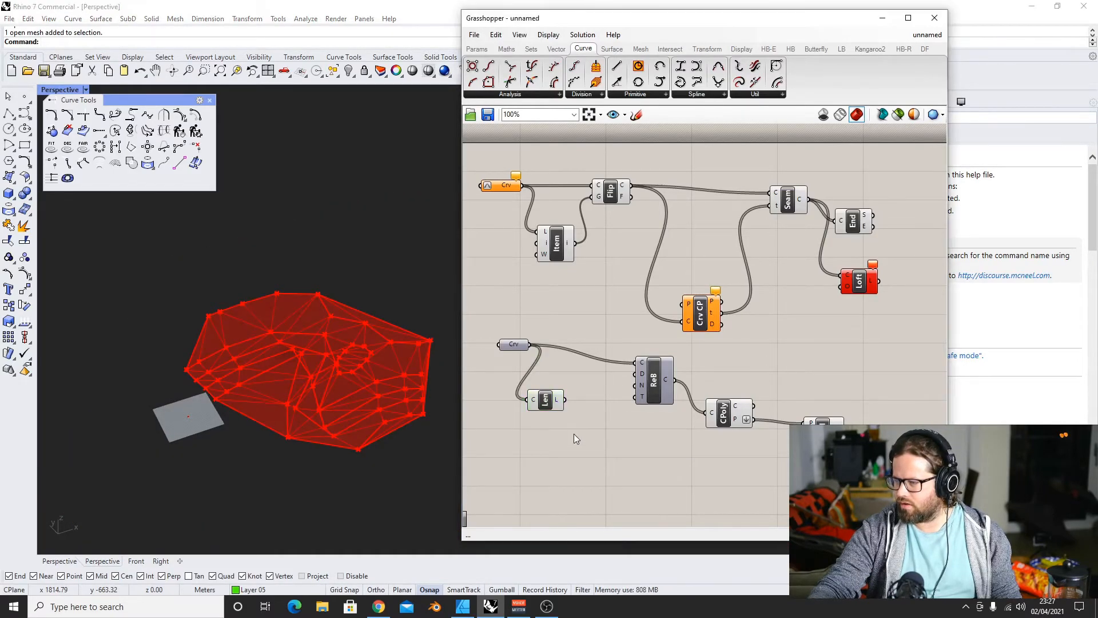
# Add a Division component that divides the curve lengths by a number slider set to 30
pyautogui.scroll(3, 577, 434)
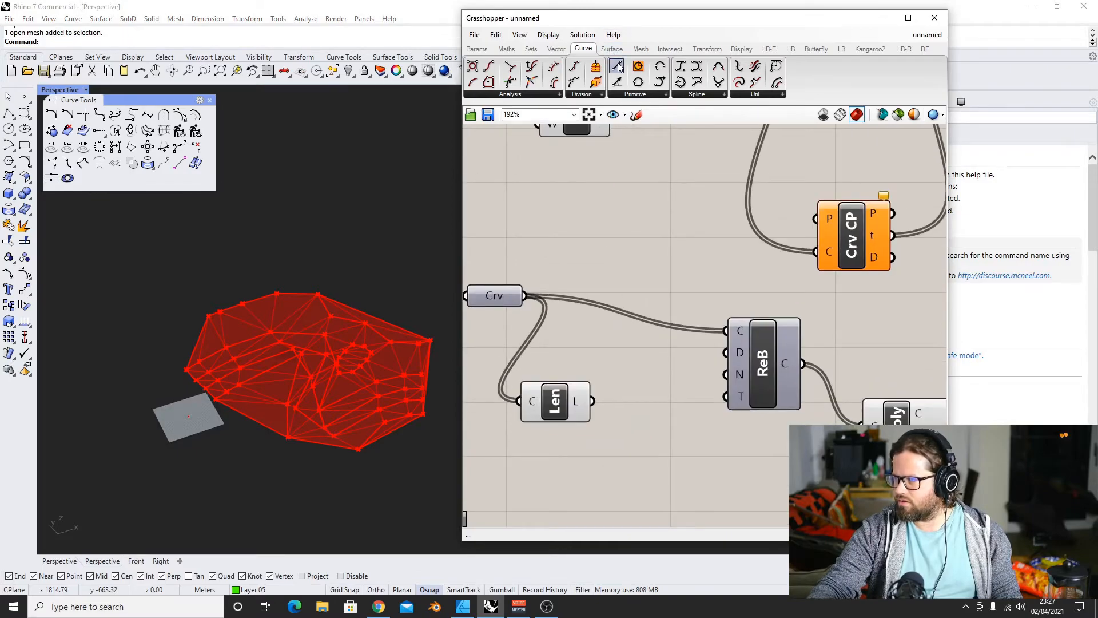
pyautogui.doubleClick(631, 491)
pyautogui.write('div')
pyautogui.press('Up')
pyautogui.press('Up')
pyautogui.press('Up')
pyautogui.press('Up')
pyautogui.press('Up')
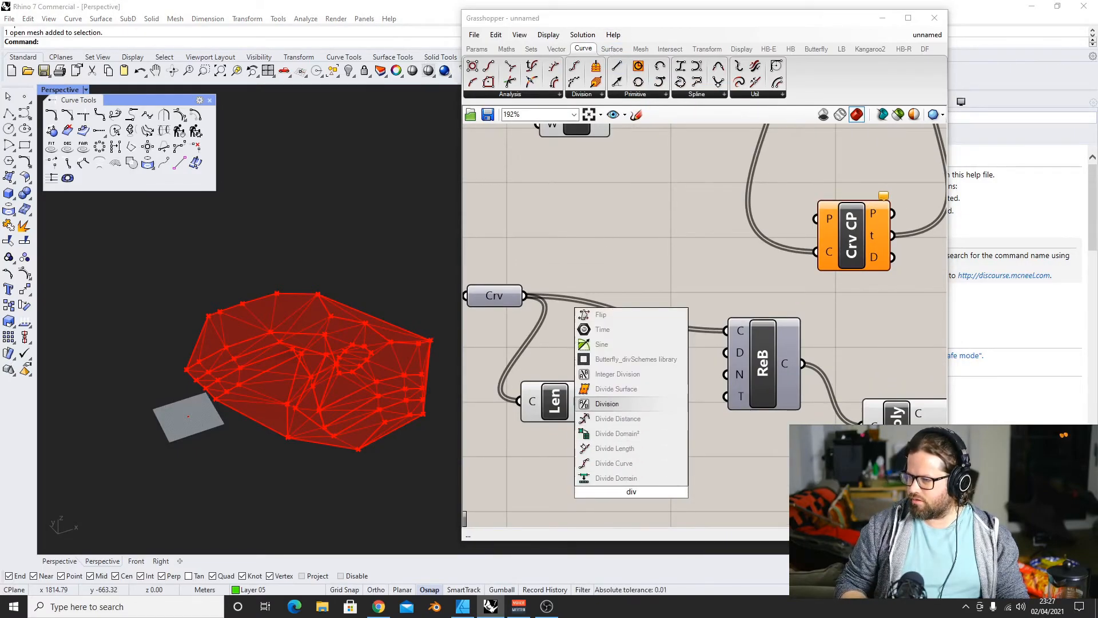
pyautogui.press('Return')
pyautogui.scroll(-3, 651, 468)
pyautogui.moveTo(592, 414); pyautogui.dragTo(581, 418)
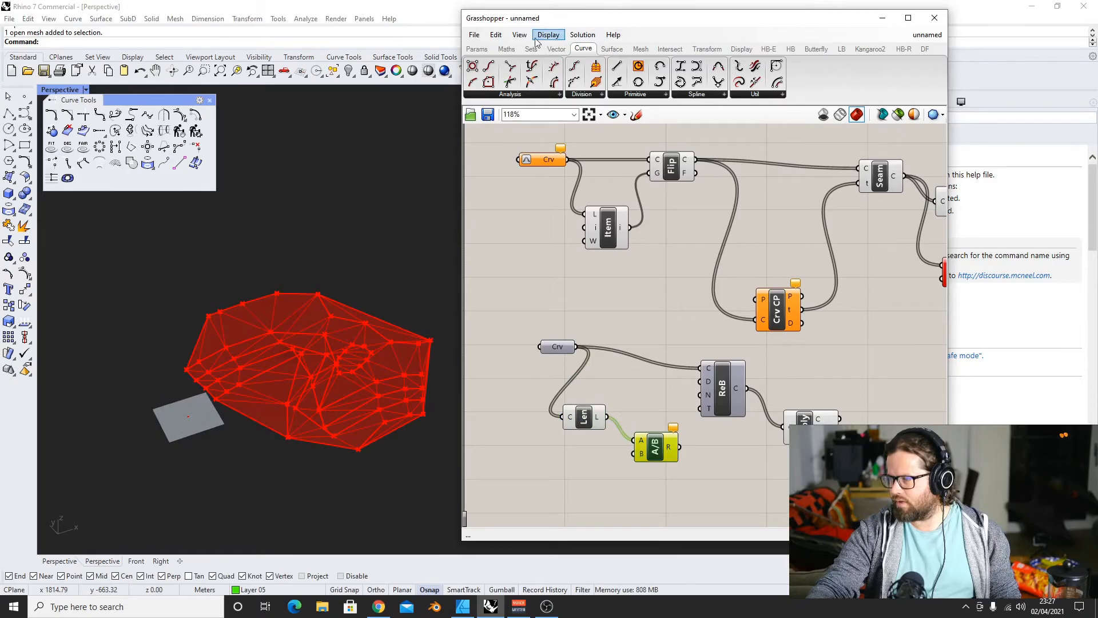
pyautogui.click(476, 49)
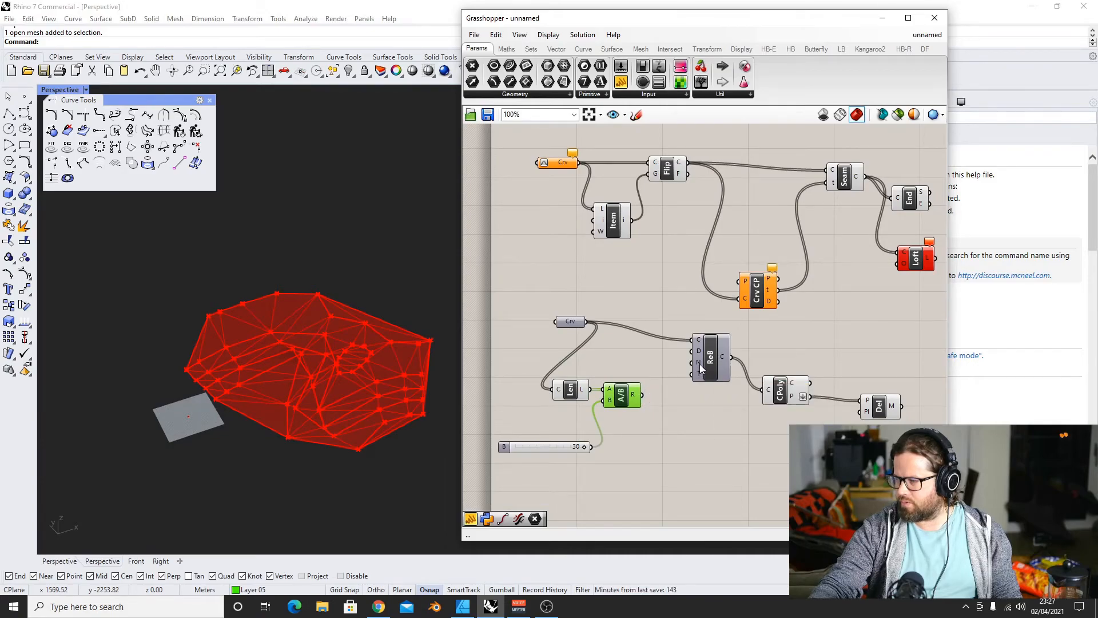
# Try adding a Round component for the division result
pyautogui.click(681, 411)
pyautogui.click(671, 396)
pyautogui.press('Delete')
pyautogui.doubleClick(663, 442)
pyautogui.write('round')
pyautogui.click(651, 424)
pyautogui.moveTo(665, 447); pyautogui.dragTo(669, 445)
# Pass the division result through an Integer parameter into the Count input of Rebuild Curve, discarding the Round component
pyautogui.moveTo(583, 81); pyautogui.dragTo(664, 437)
pyautogui.press('Delete')
pyautogui.moveTo(676, 431)
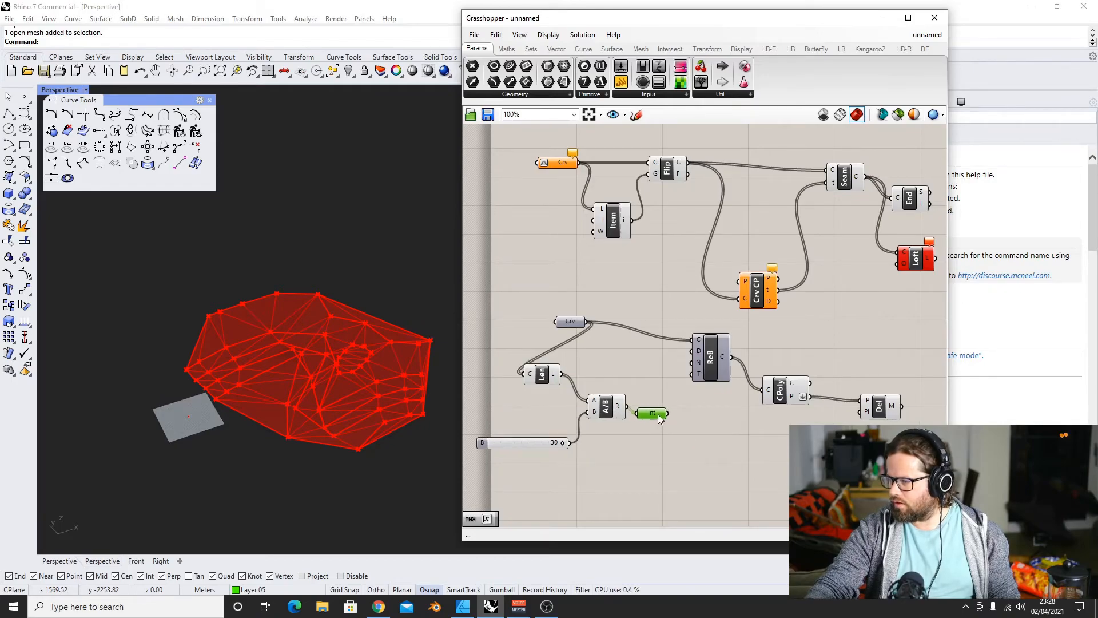
pyautogui.moveTo(667, 413); pyautogui.dragTo(689, 369)
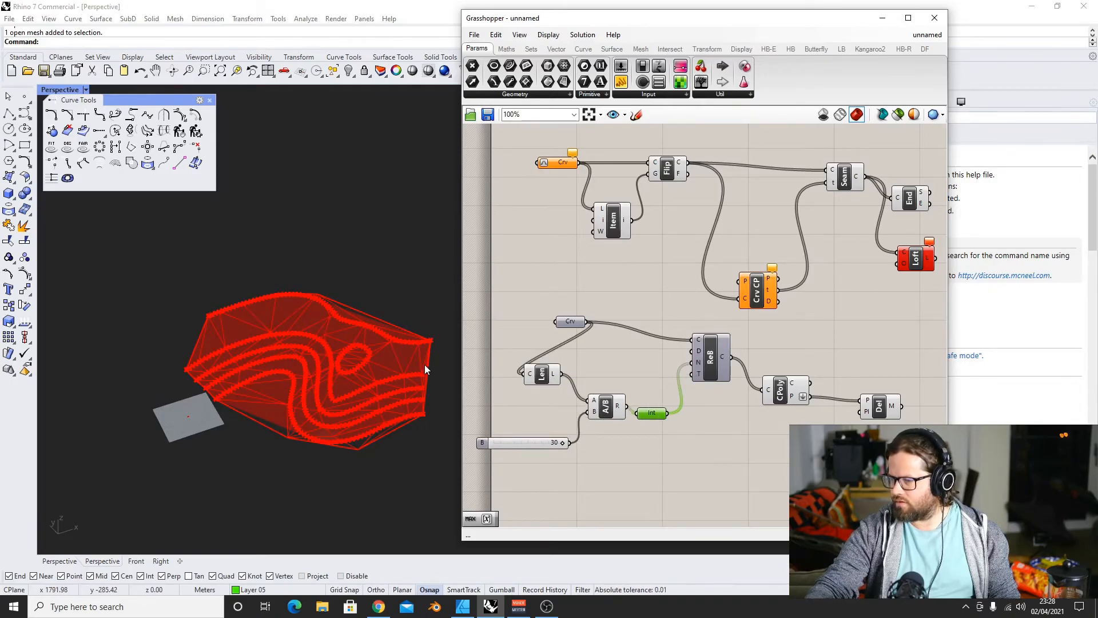
# Delete the previously baked mesh from the Rhino model so only the Grasshopper preview is left
pyautogui.scroll(5, 257, 366)
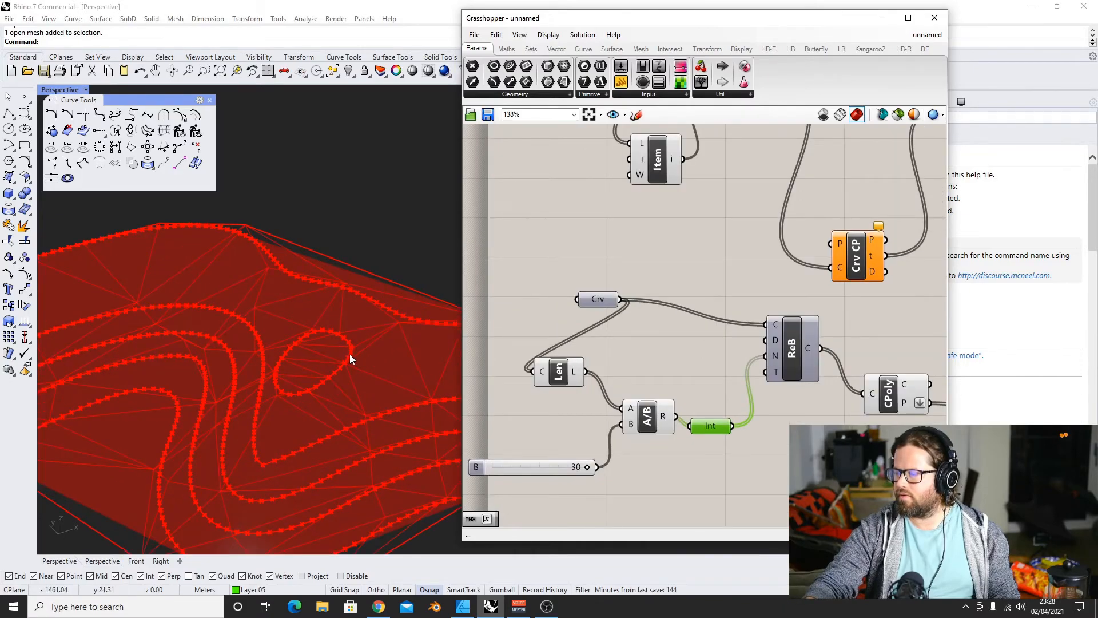
pyautogui.press('Delete')
pyautogui.moveTo(320, 392); pyautogui.dragTo(207, 346, button='right')
pyautogui.click(697, 462)
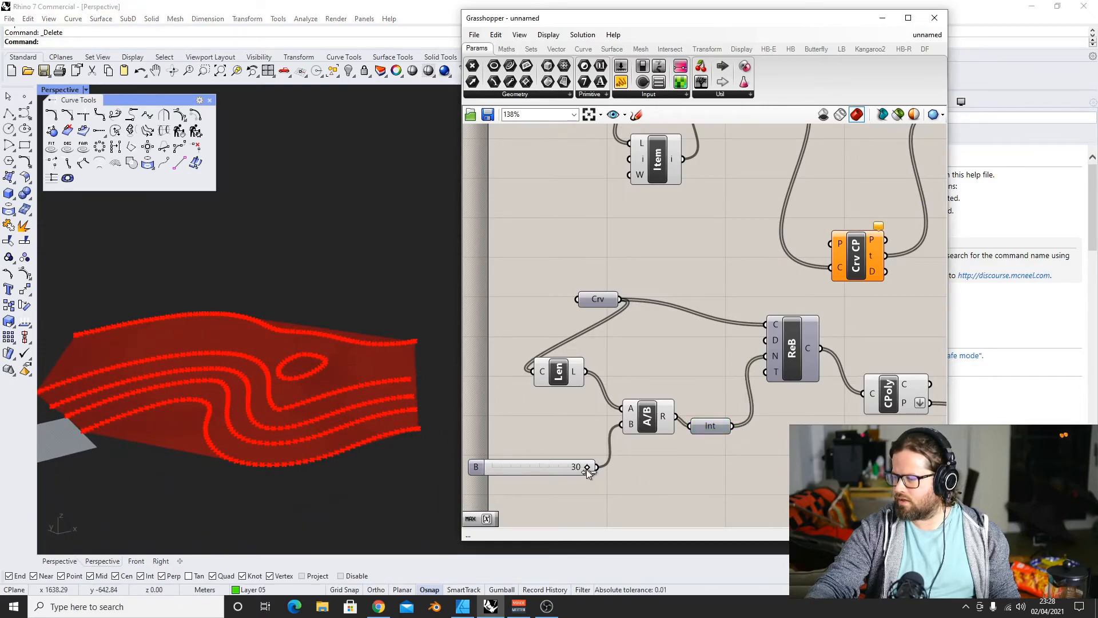
# Set the maximum of the divisor slider to 1000, keeping integer rounding
pyautogui.click(501, 471)
pyautogui.doubleClick(479, 468)
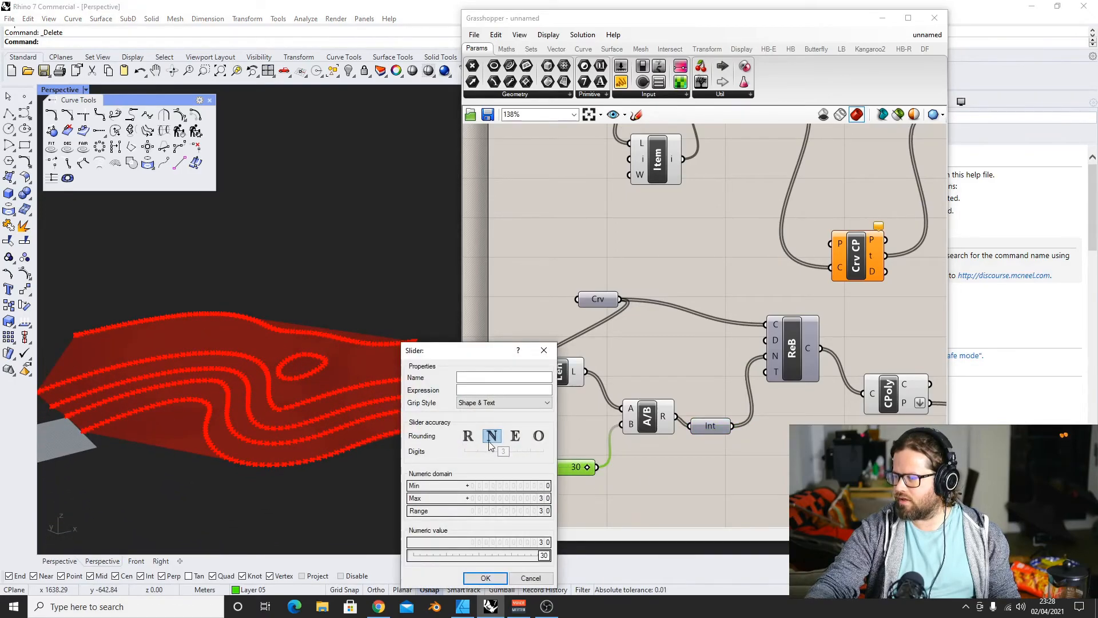
pyautogui.doubleClick(524, 498)
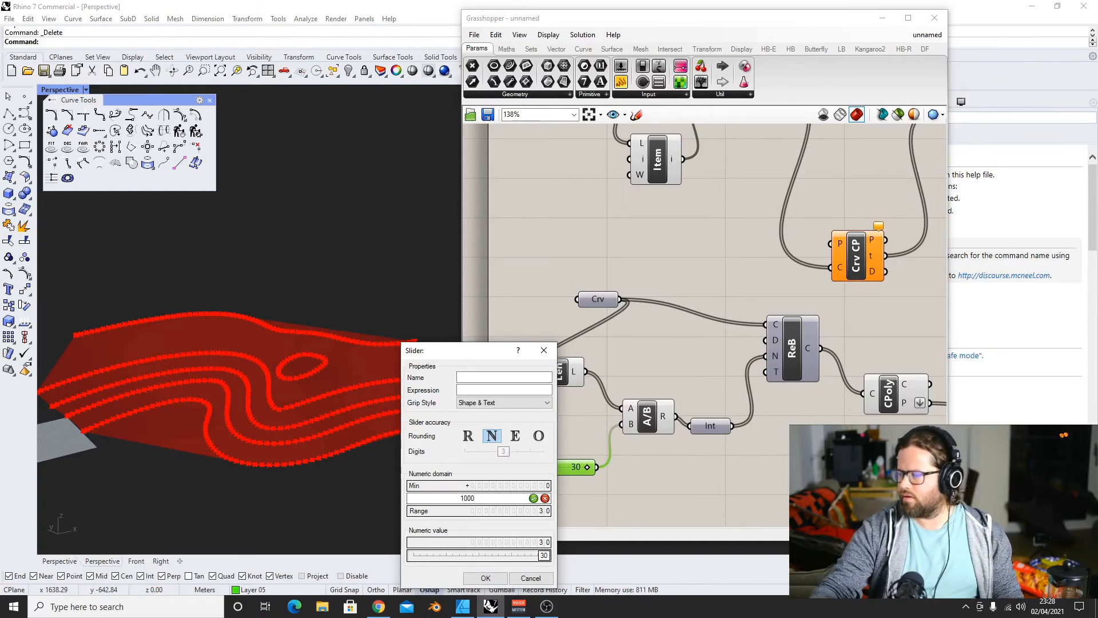
pyautogui.press('Return')
pyautogui.click(485, 577)
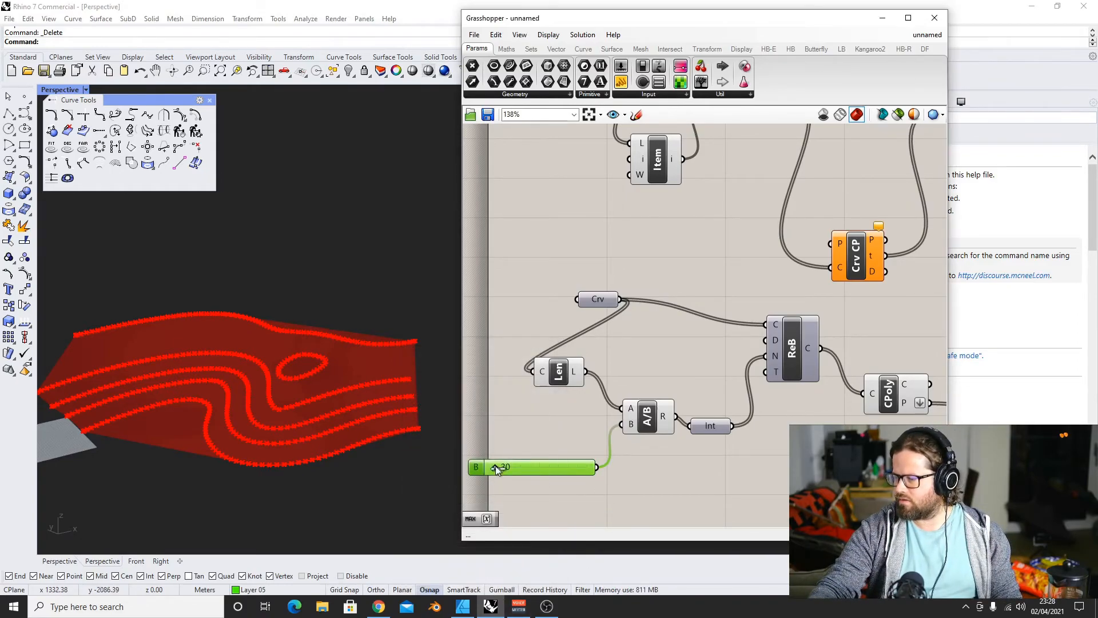
# Raise the divisor slider past 78 to space the rebuilt curves' control points further apart
pyautogui.moveTo(492, 465); pyautogui.dragTo(496, 465)
pyautogui.moveTo(246, 393); pyautogui.dragTo(289, 399, button='right')
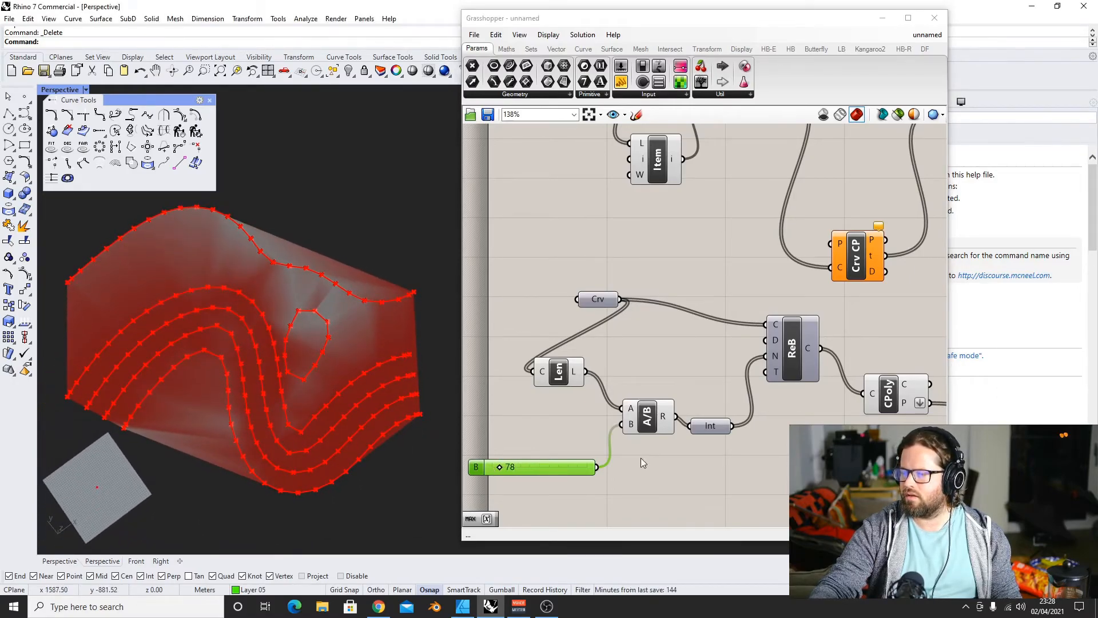
pyautogui.moveTo(501, 469)
pyautogui.mouseDown()
pyautogui.moveTo(521, 468)
pyautogui.moveTo(505, 461)
pyautogui.mouseUp()
pyautogui.click(675, 497)
pyautogui.scroll(-4, 605, 326)
pyautogui.moveTo(677, 357); pyautogui.dragTo(666, 328, button='right')
# Bake the Delaunay mesh onto Layer 04, accepting the invalid mesh object
pyautogui.click(815, 344)
pyautogui.moveTo(266, 388); pyautogui.dragTo(297, 253, button='right')
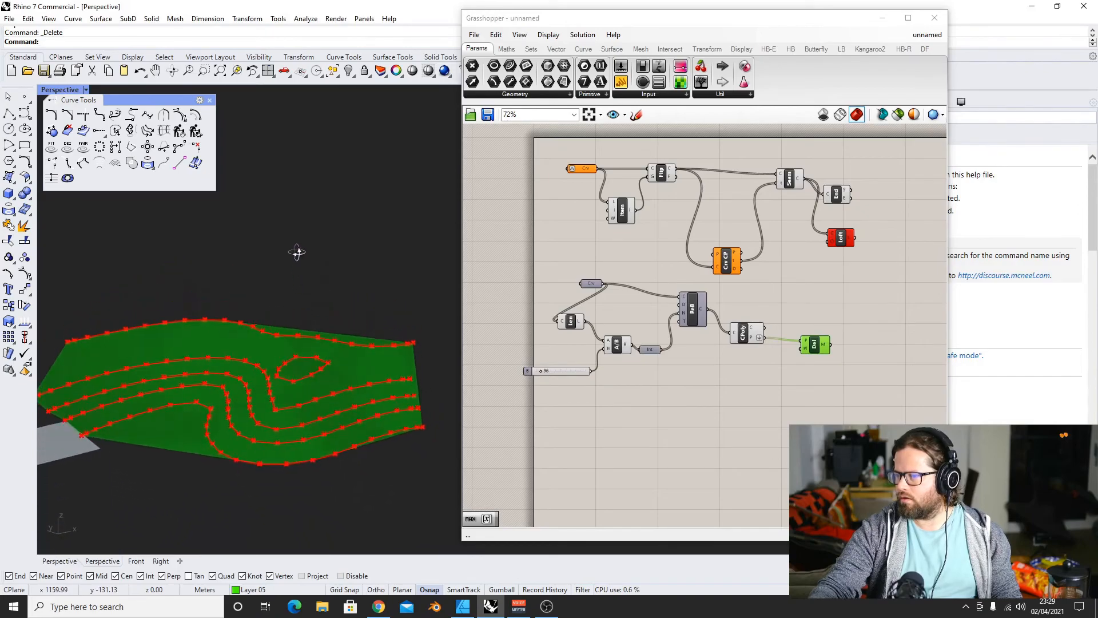
pyautogui.rightClick(813, 347)
pyautogui.click(850, 387)
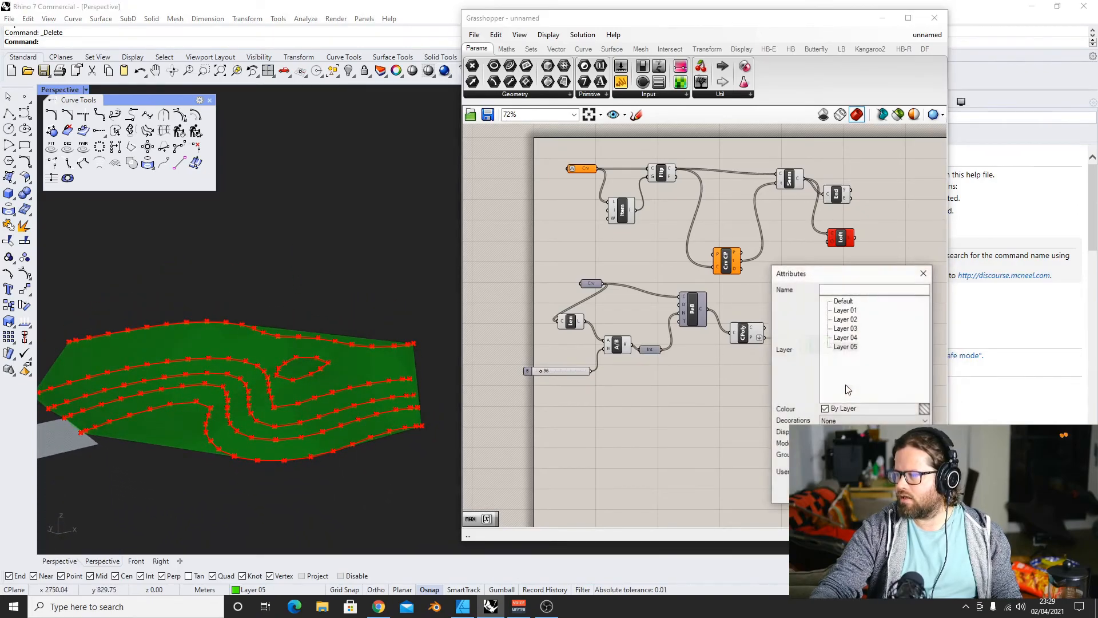
pyautogui.click(845, 338)
pyautogui.click(859, 492)
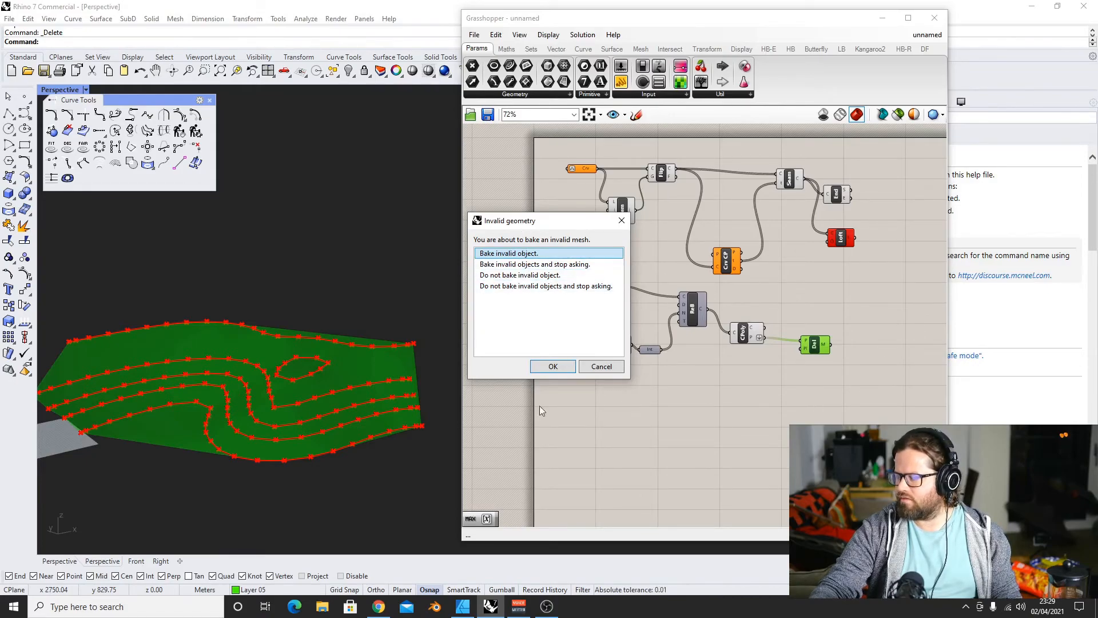
pyautogui.click(553, 366)
# Inspect the baked mesh's triangulation up close and from several angles, and delete the mesh
pyautogui.moveTo(423, 411); pyautogui.dragTo(262, 424, button='right')
pyautogui.click(266, 423)
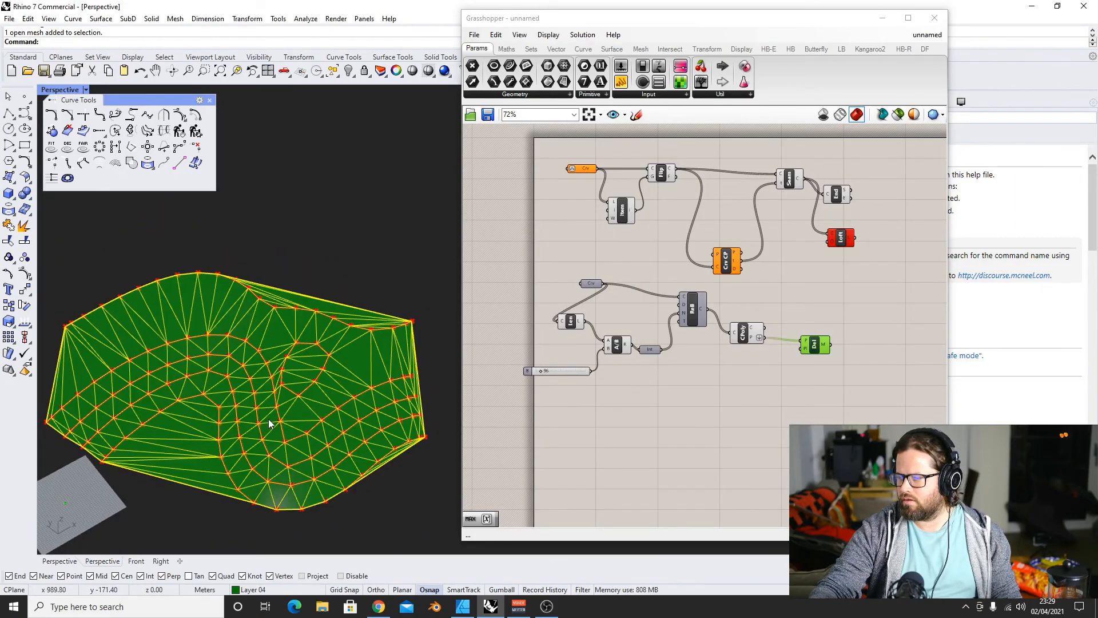
pyautogui.scroll(5, 270, 423)
pyautogui.scroll(-10, 266, 357)
pyautogui.moveTo(275, 482); pyautogui.dragTo(282, 460, button='right')
pyautogui.scroll(5, 287, 390)
pyautogui.click(362, 226)
pyautogui.scroll(-4, 281, 402)
pyautogui.moveTo(281, 405); pyautogui.dragTo(310, 303, button='right')
pyautogui.press('Delete')
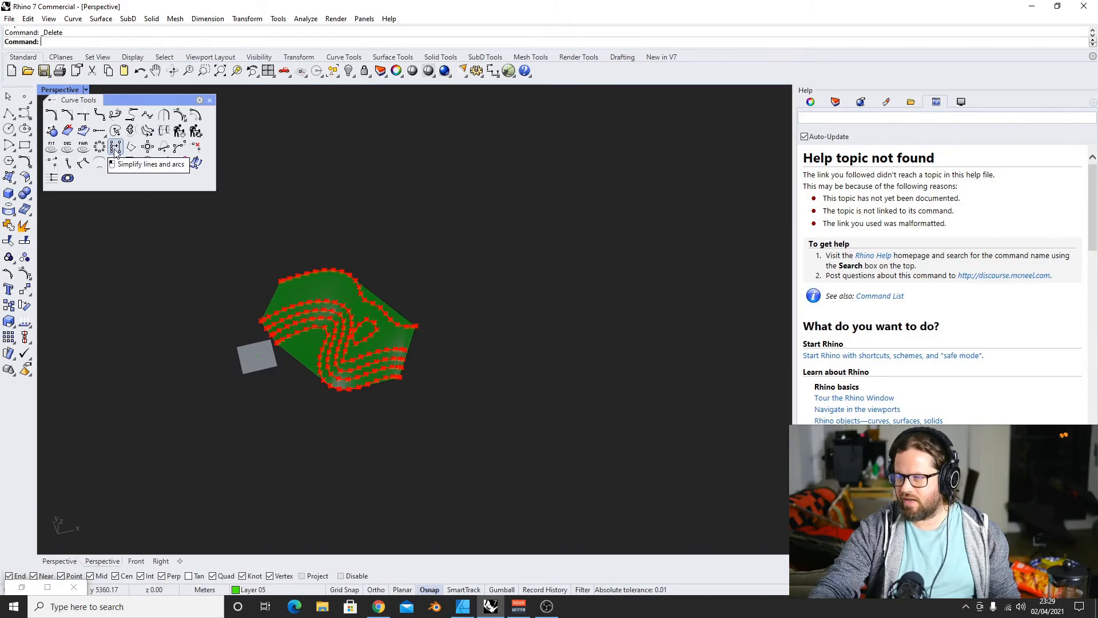
# Draw an irregular closed polyline beside the terrain, placing extra points along some of its straight edges
pyautogui.click(9, 113)
pyautogui.click(332, 181)
pyautogui.click(522, 235)
pyautogui.click(498, 407)
pyautogui.click(534, 440)
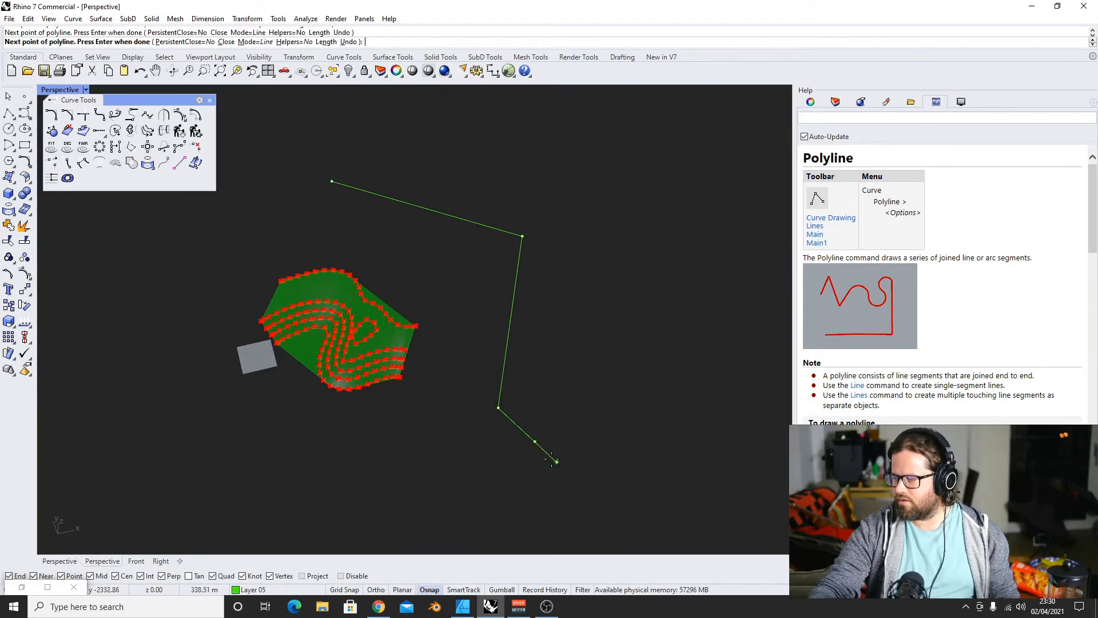
pyautogui.click(589, 491)
pyautogui.scroll(-7, 552, 420)
pyautogui.click(548, 415)
pyautogui.click(561, 351)
pyautogui.click(563, 338)
pyautogui.click(573, 293)
pyautogui.click(463, 208)
pyautogui.click(435, 239)
pyautogui.click(469, 272)
pyautogui.scroll(6, 468, 272)
pyautogui.click(460, 283)
pyautogui.click(391, 272)
pyautogui.click(373, 280)
pyautogui.click(441, 247)
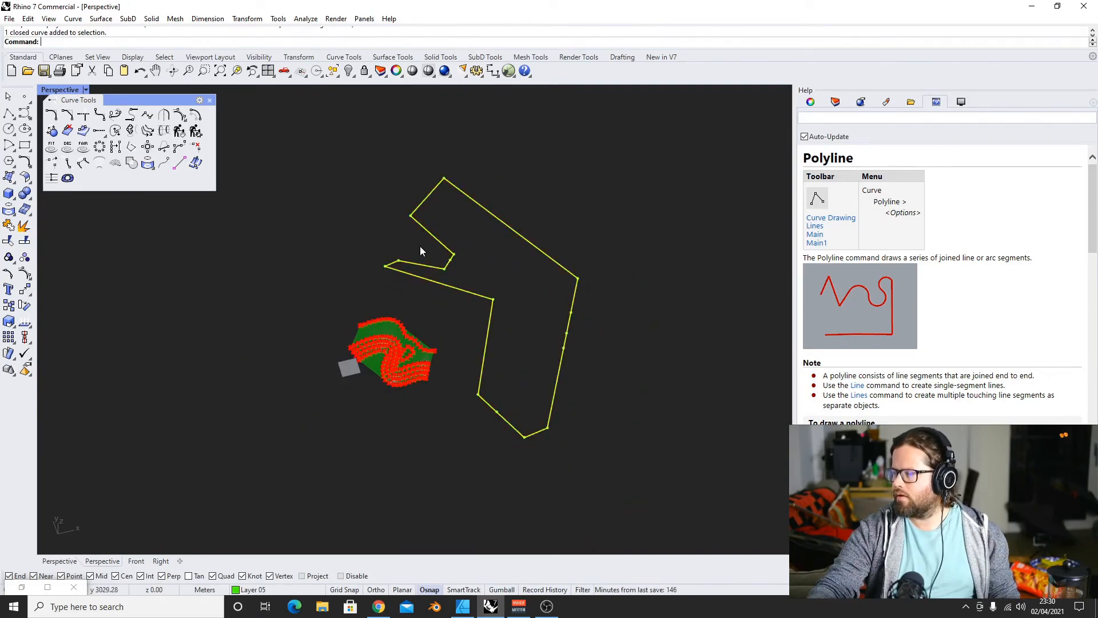
# Examine the redundant points along the polyline's straight edges from several angles
pyautogui.scroll(5, 482, 261)
pyautogui.scroll(-6, 454, 252)
pyautogui.scroll(2, 564, 343)
pyautogui.moveTo(564, 338); pyautogui.dragTo(473, 296, button='right')
pyautogui.scroll(3, 535, 375)
pyautogui.click(522, 390)
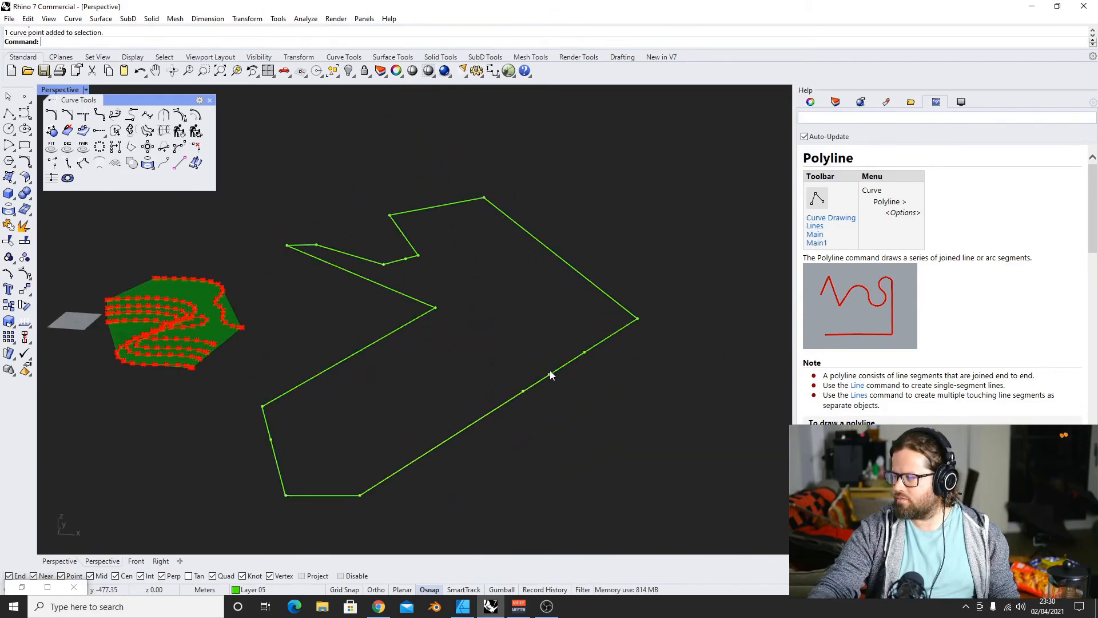
pyautogui.moveTo(591, 358); pyautogui.dragTo(583, 324, button='right')
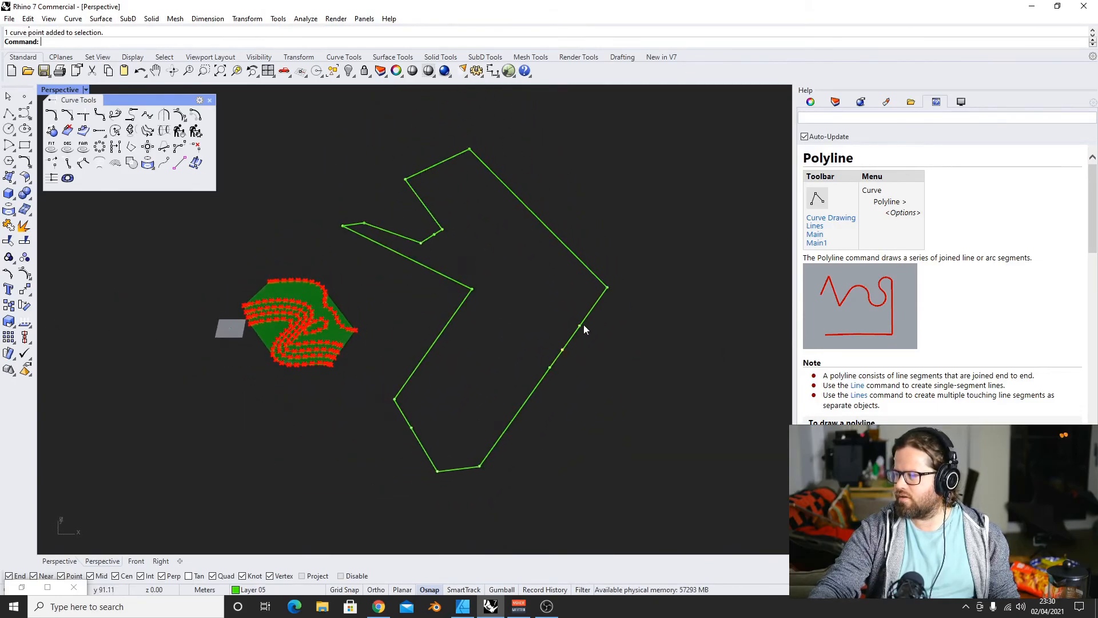
pyautogui.moveTo(505, 360); pyautogui.dragTo(564, 309, button='right')
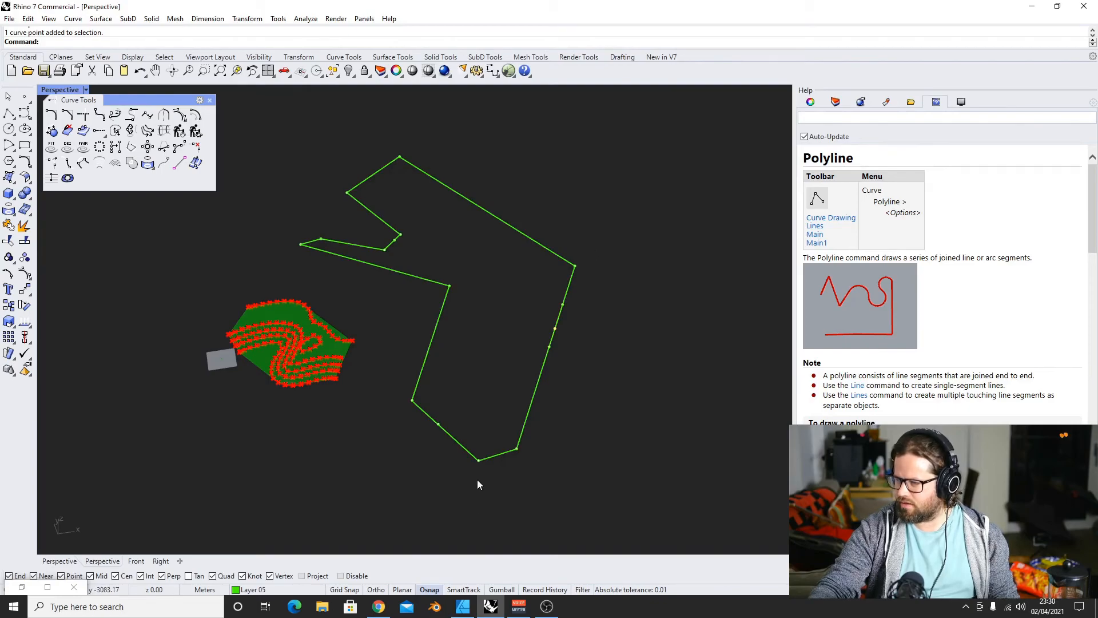
# Simplify the closed polyline's lines and arcs with SimplifyCrv and inspect its remaining points
pyautogui.click(359, 261)
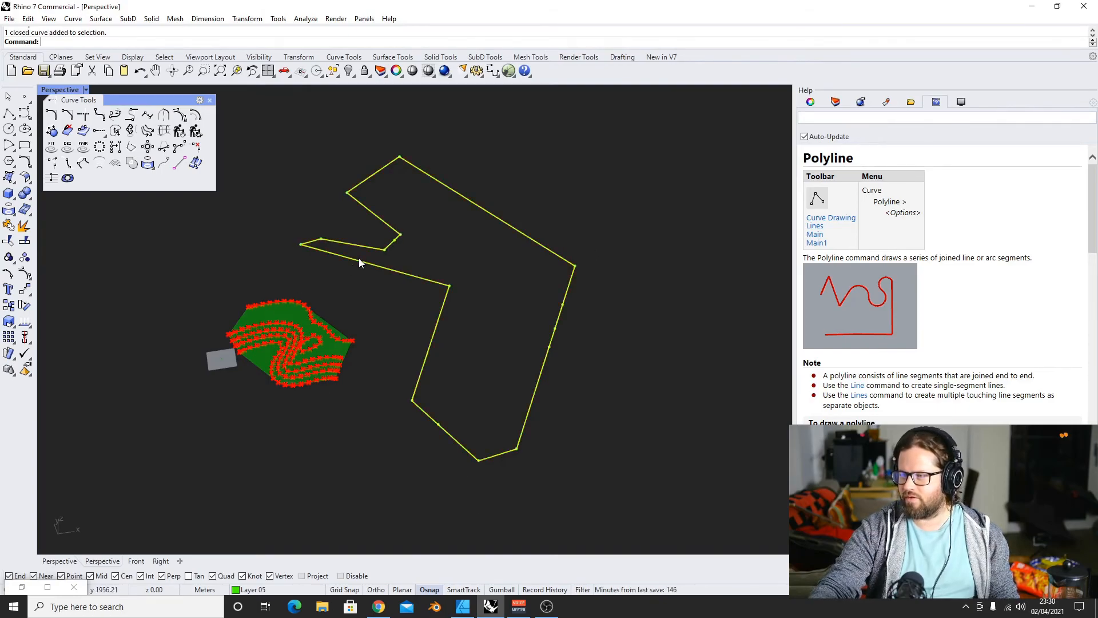
pyautogui.click(115, 147)
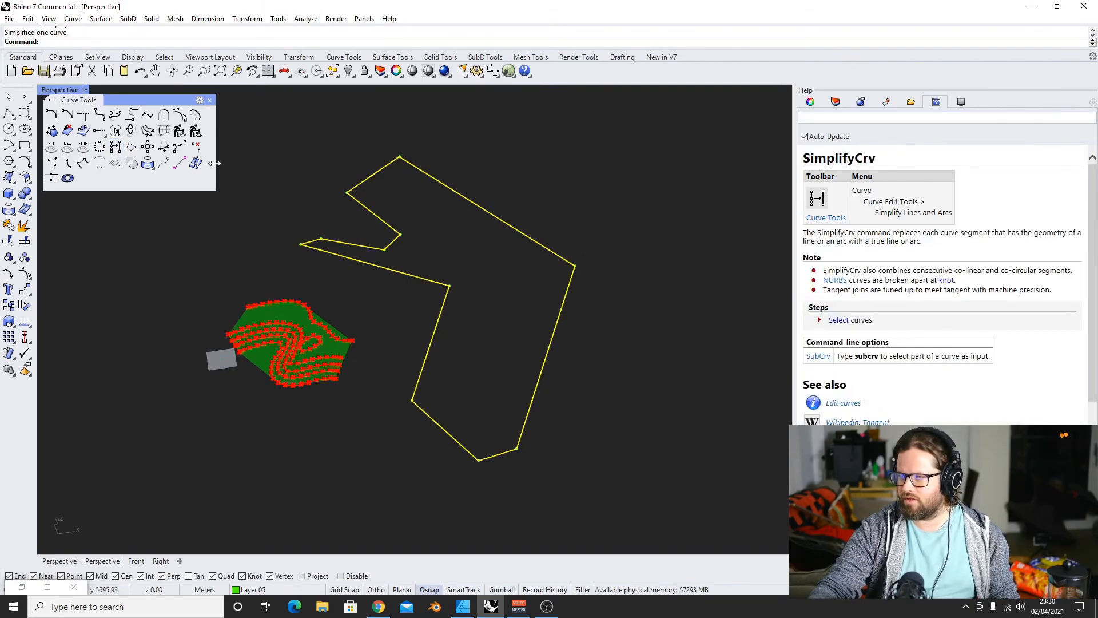
pyautogui.click(413, 275)
pyautogui.moveTo(413, 270)
pyautogui.mouseDown(button='right')
pyautogui.moveTo(396, 237)
pyautogui.moveTo(312, 208)
pyautogui.moveTo(434, 235)
pyautogui.moveTo(429, 260)
pyautogui.mouseUp(button='right')
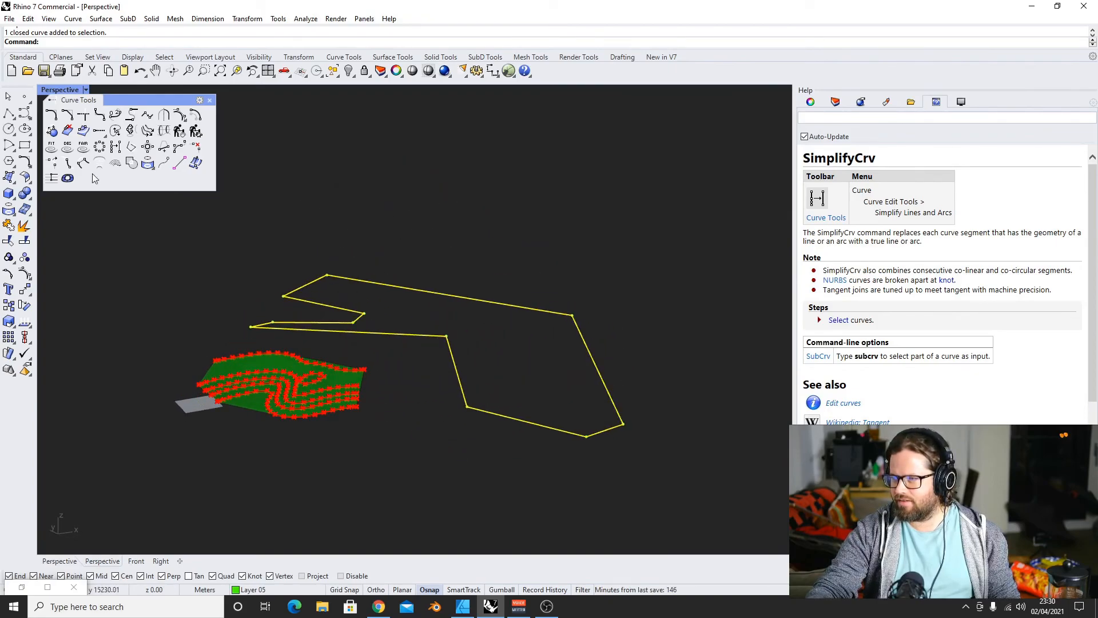
pyautogui.scroll(-3, 172, 264)
pyautogui.moveTo(172, 265); pyautogui.dragTo(626, 490)
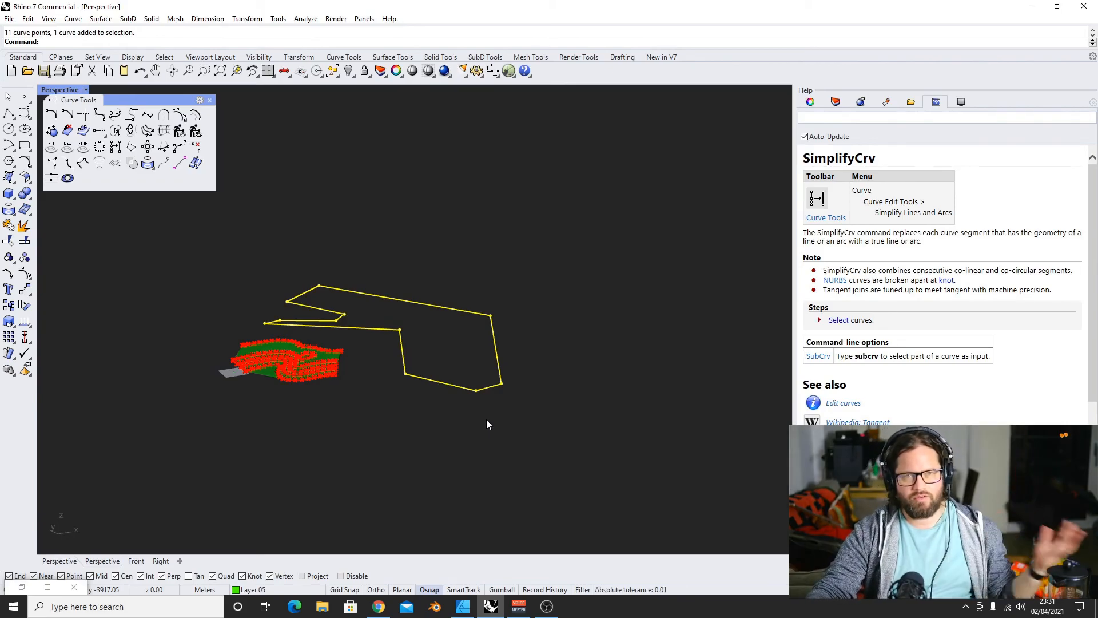
pyautogui.moveTo(157, 275); pyautogui.dragTo(432, 419, button='right')
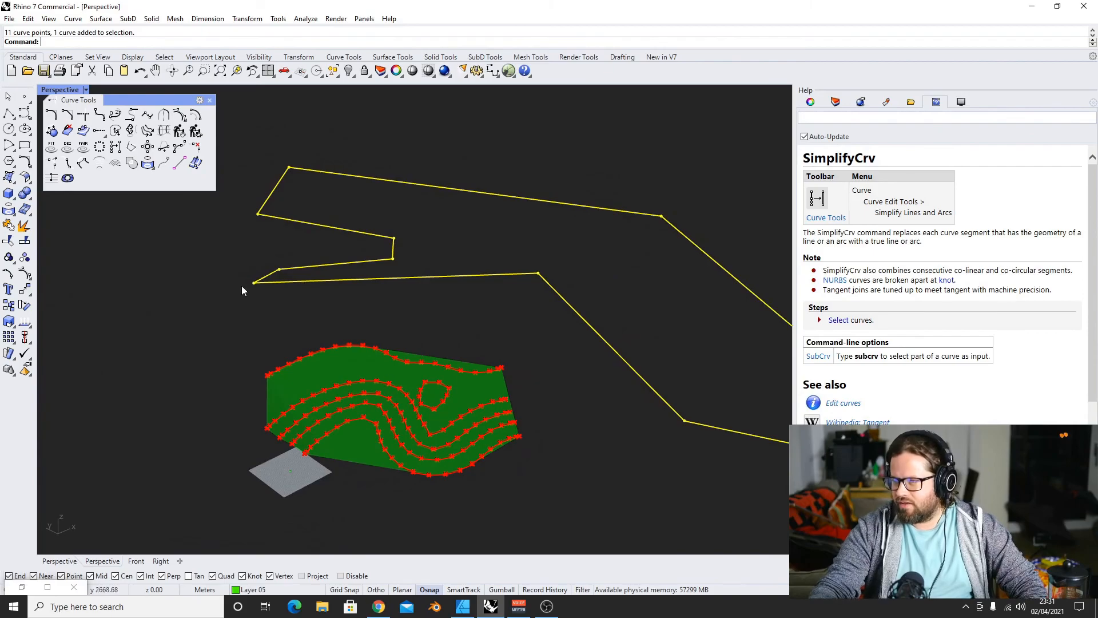